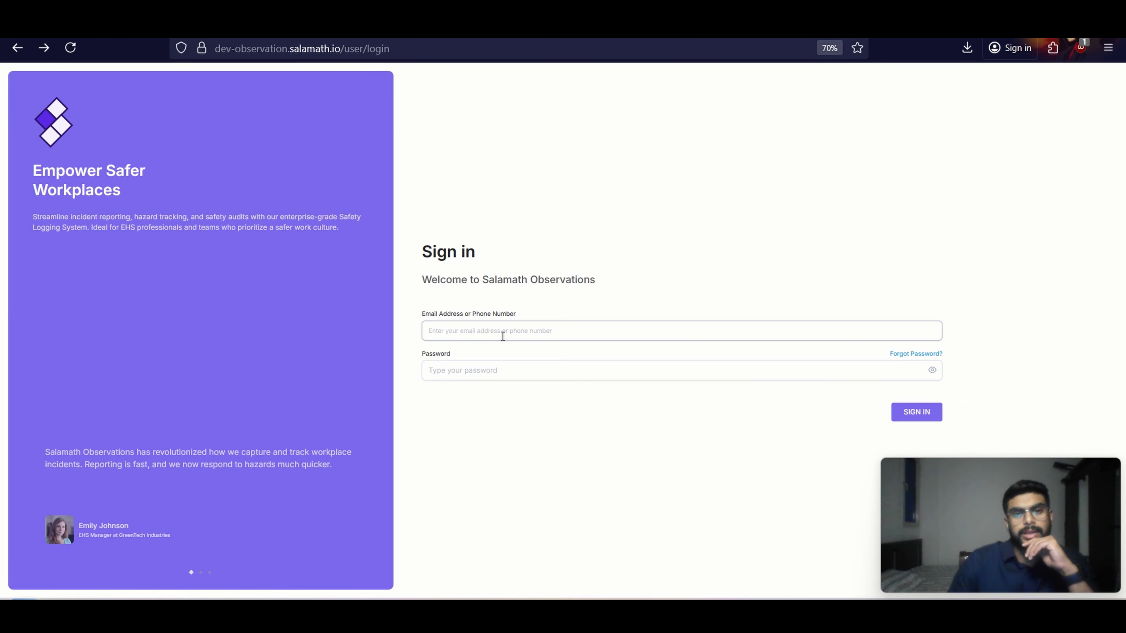
Fill in a saved account's email and password, and view the Forgot Password page before returning to the sign-in form
click(502, 336)
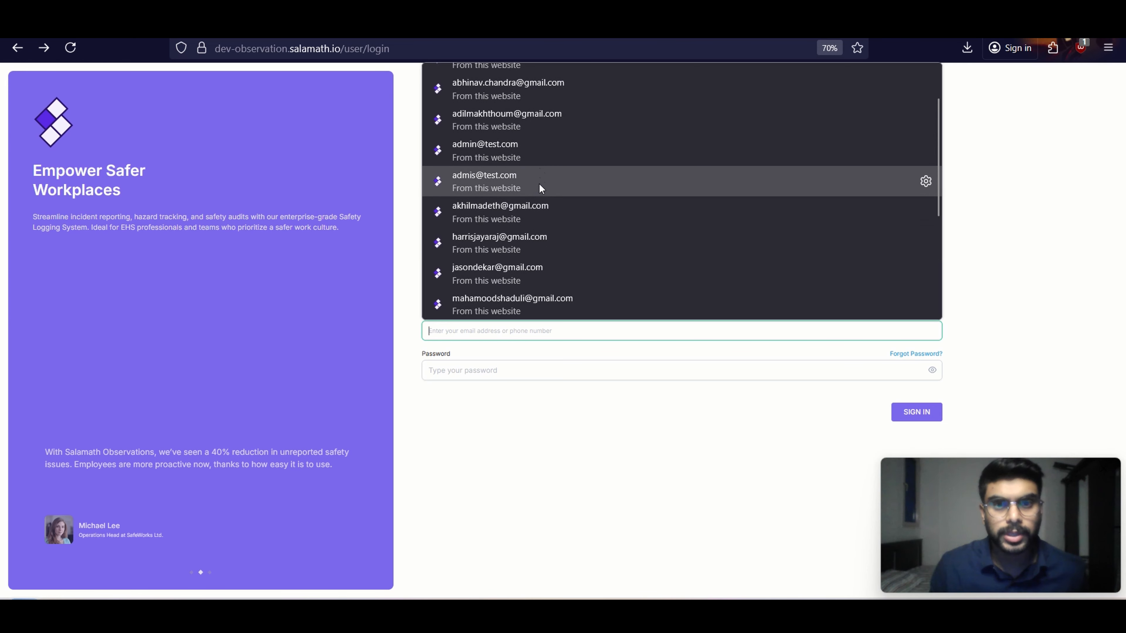
scroll(540, 149, down, 4)
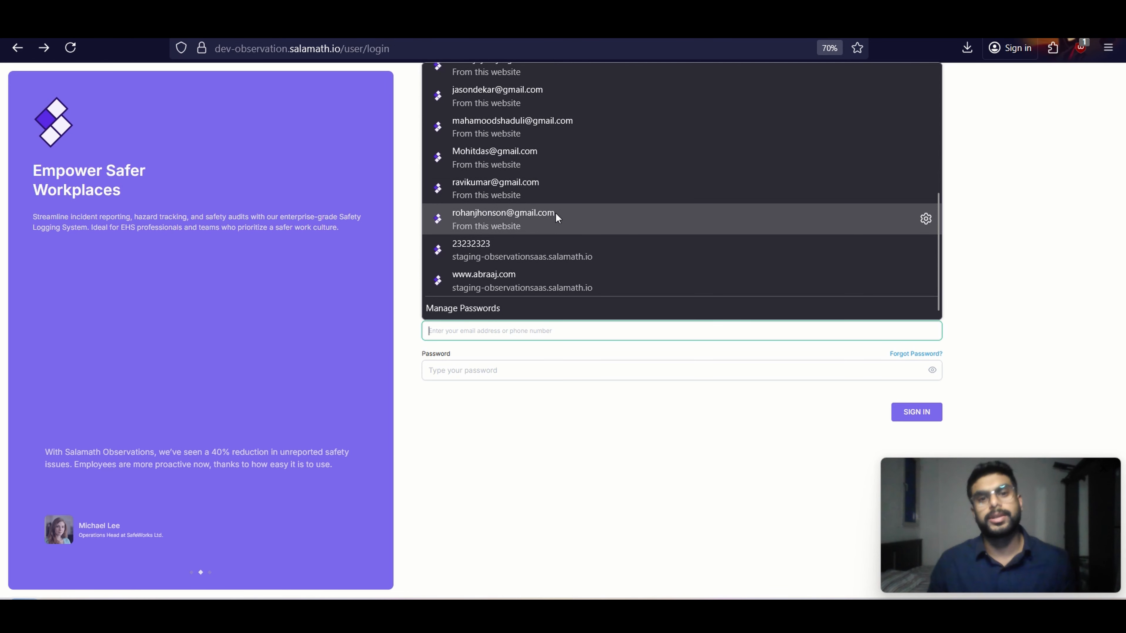
click(555, 212)
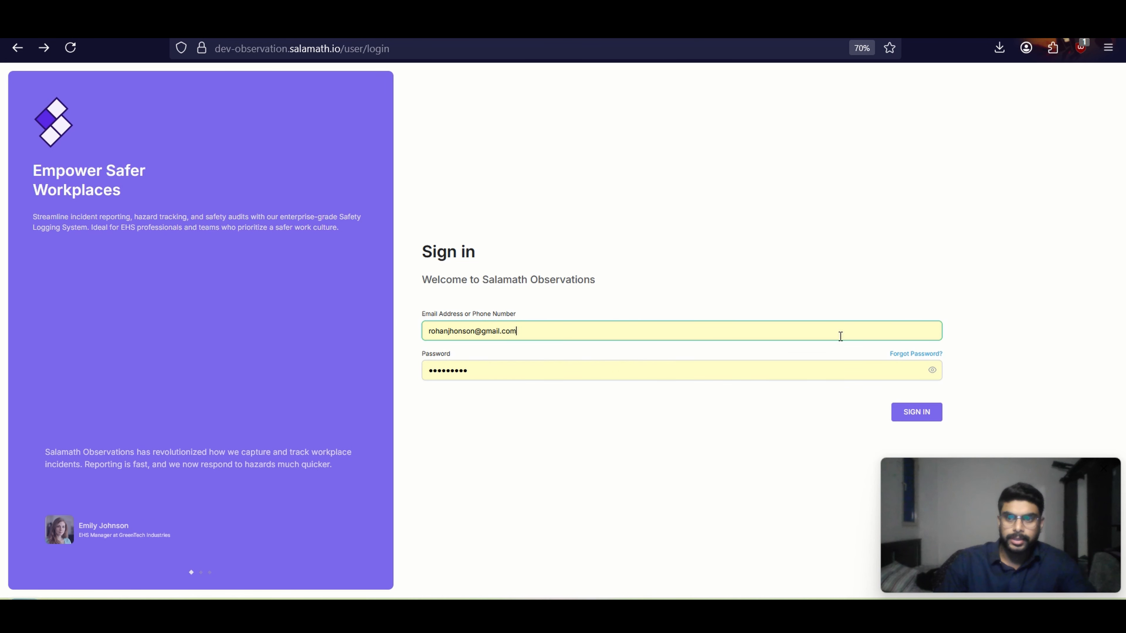
click(908, 358)
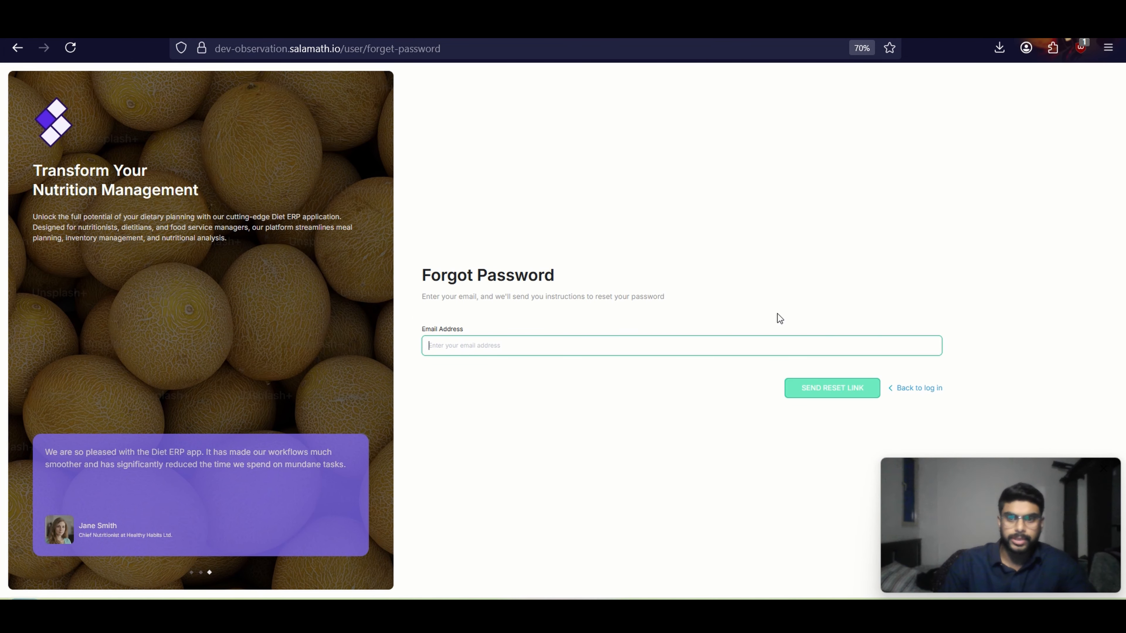
click(916, 391)
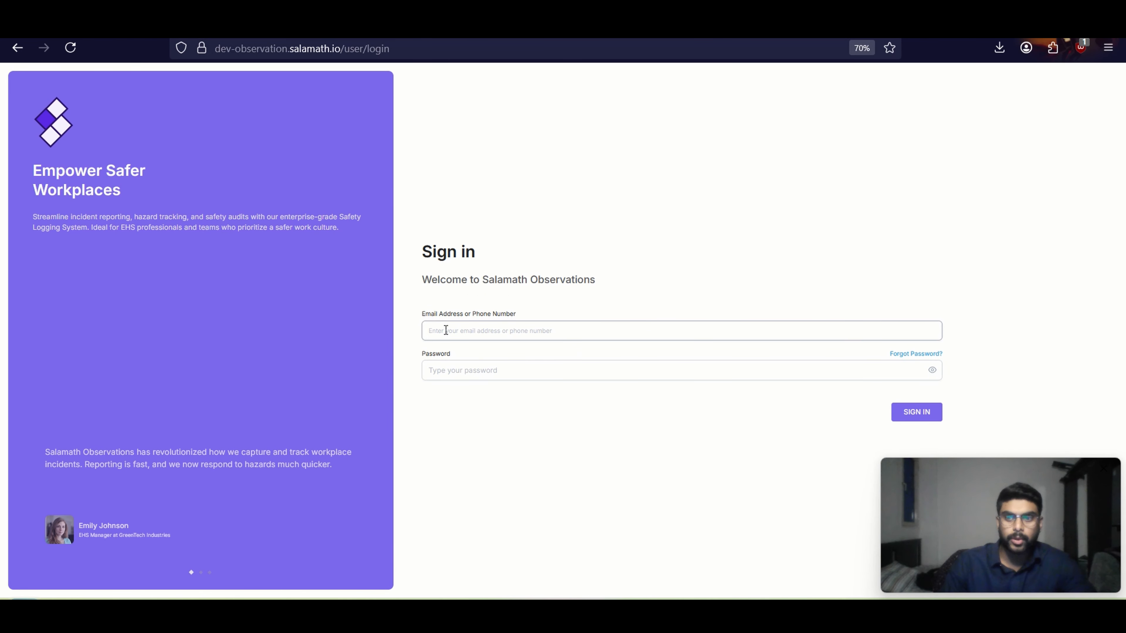
Sign in with the saved account's email and password
click(446, 330)
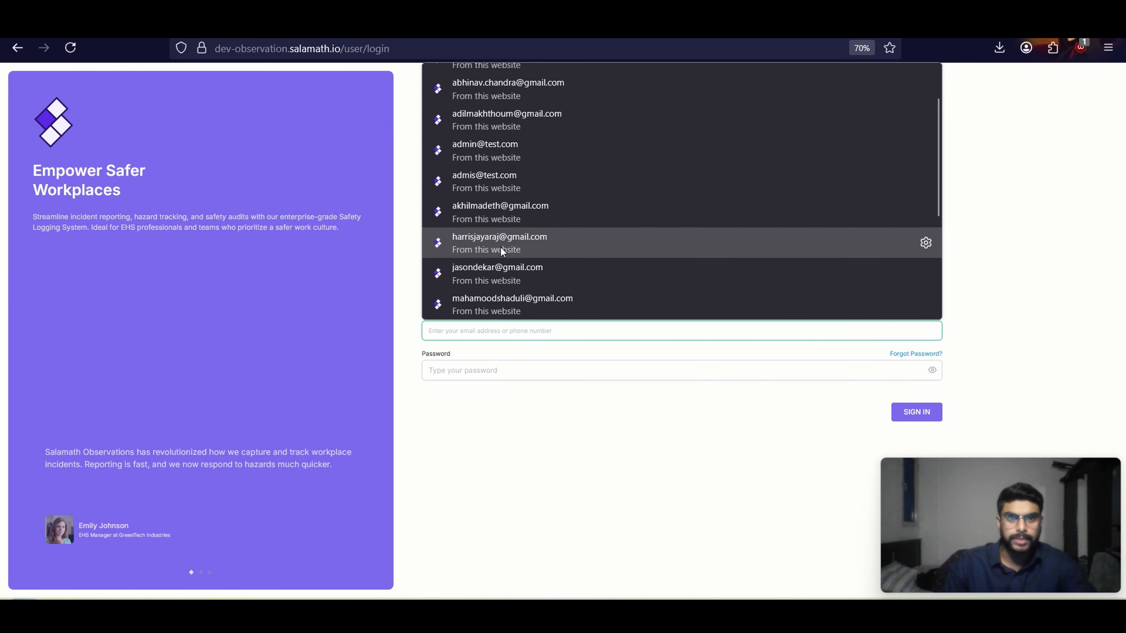
scroll(532, 222, down, 4)
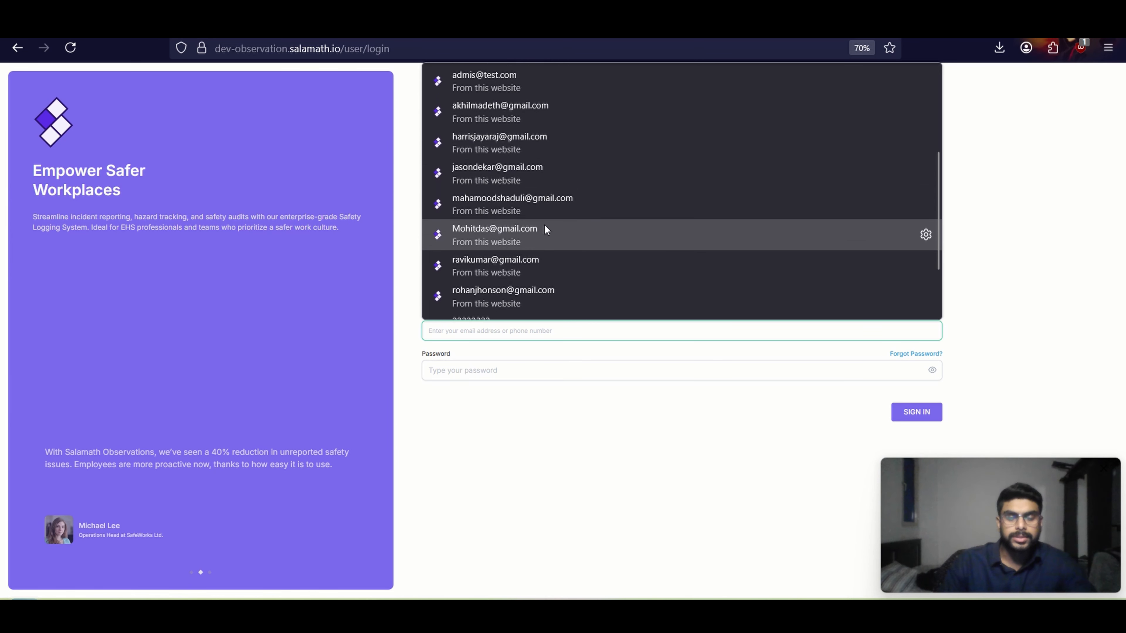
click(532, 262)
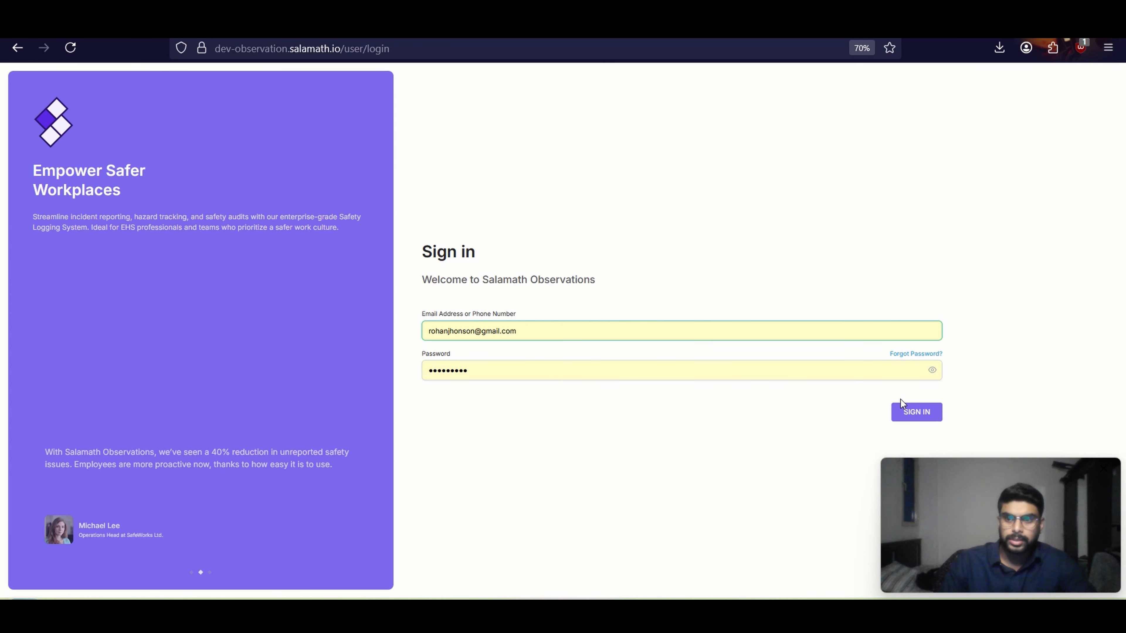
click(933, 414)
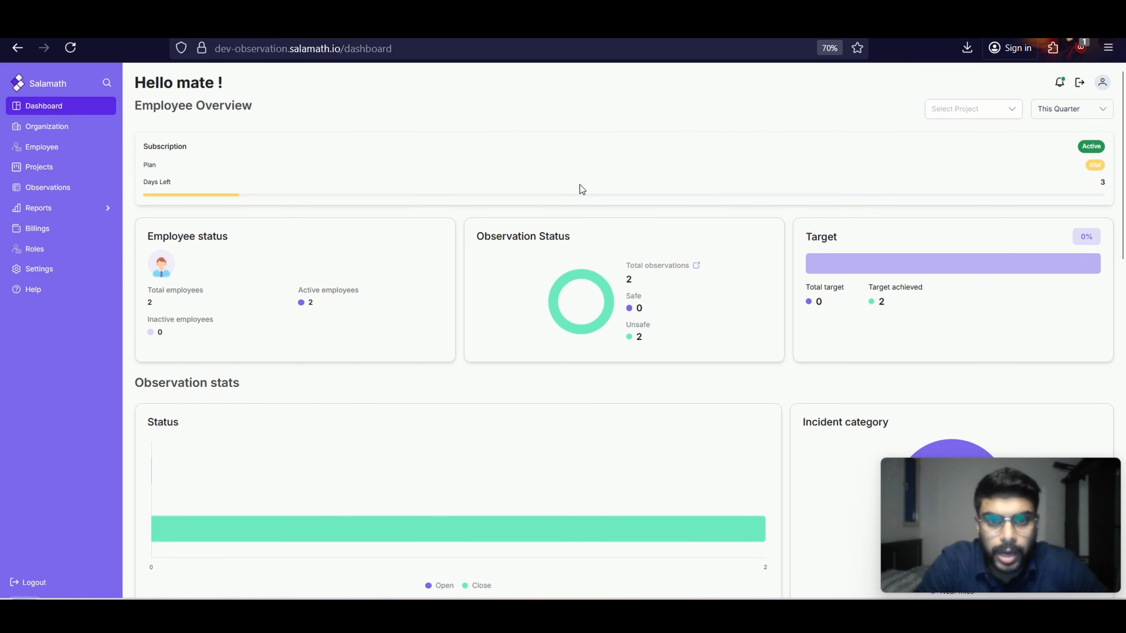
Review the dashboard's employee, observation, incident, project performance, unsafe acts and monthly statistics
scroll(580, 185, down, 3)
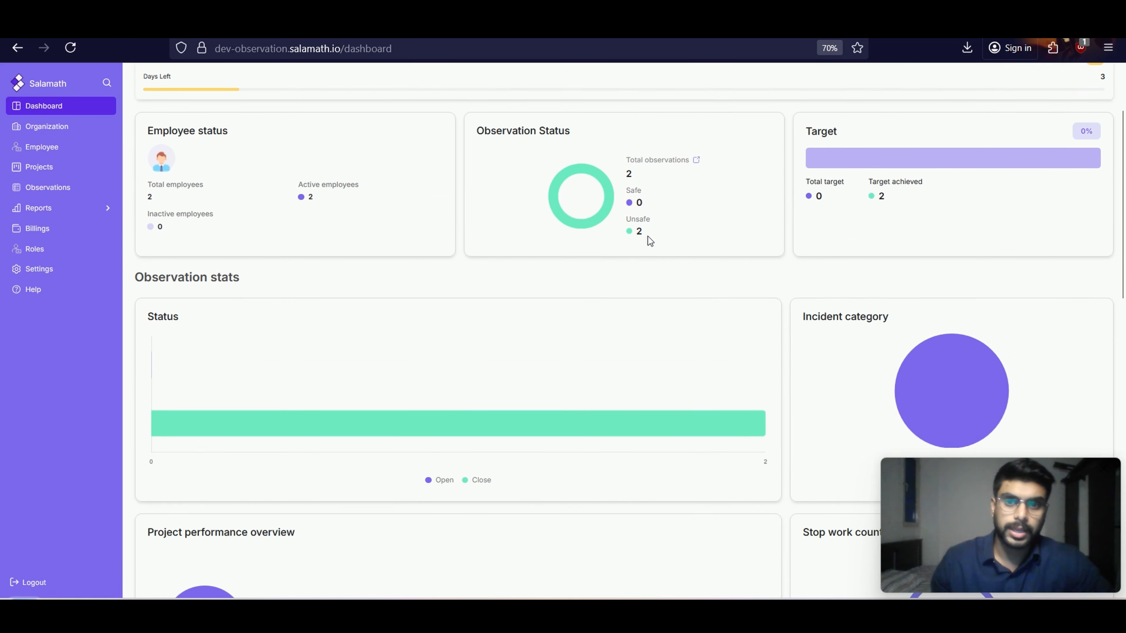
scroll(648, 237, down, 10)
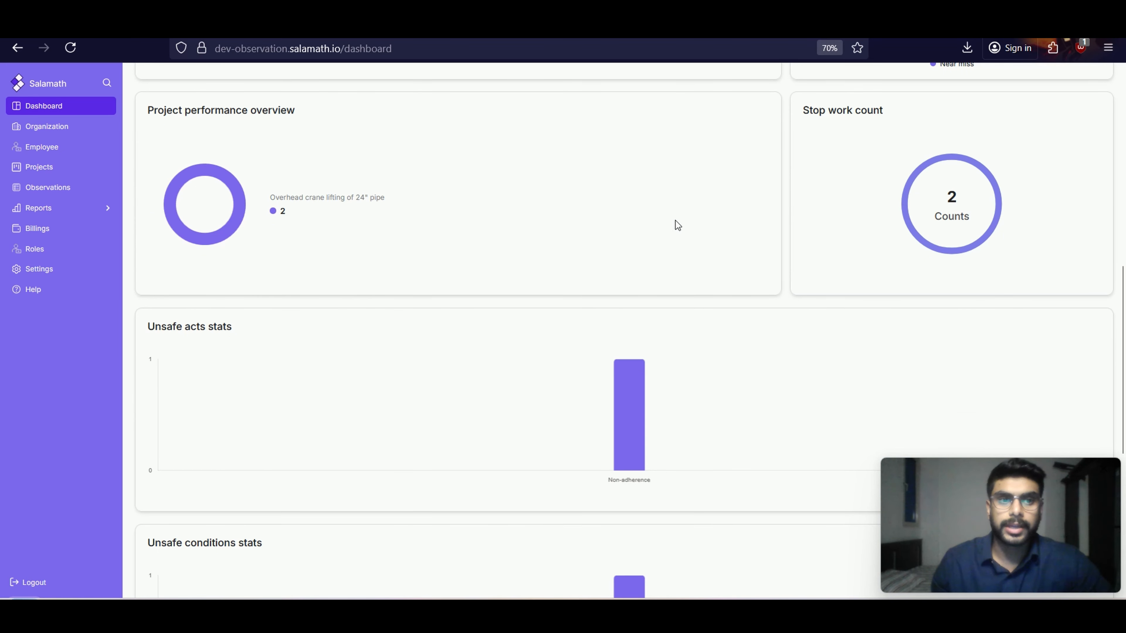
scroll(681, 225, down, 8)
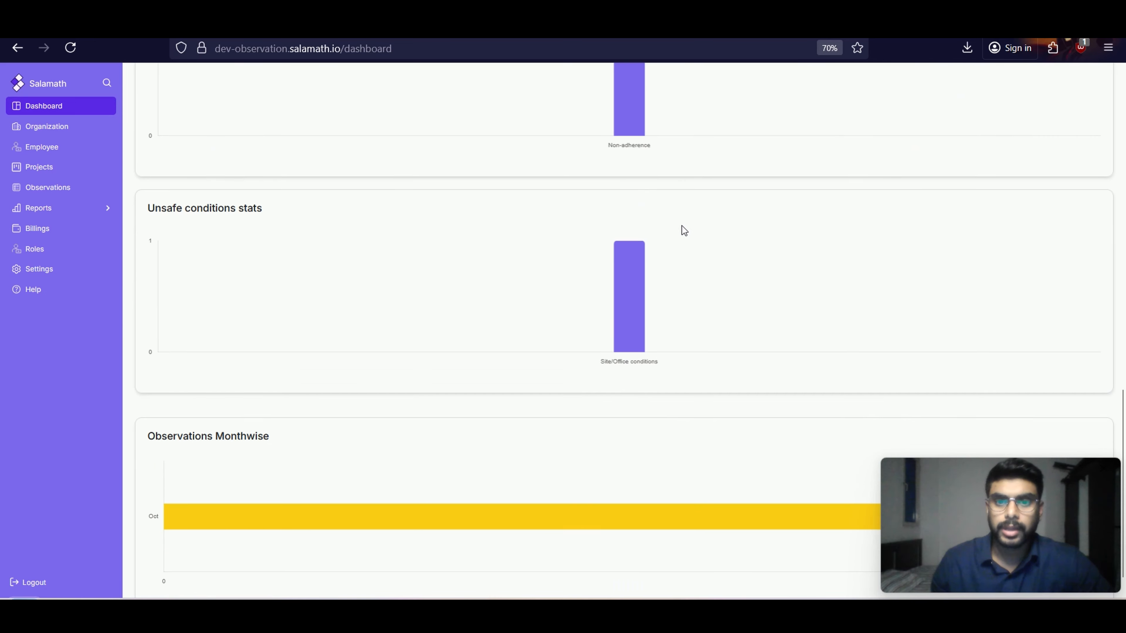
scroll(682, 226, down, 1)
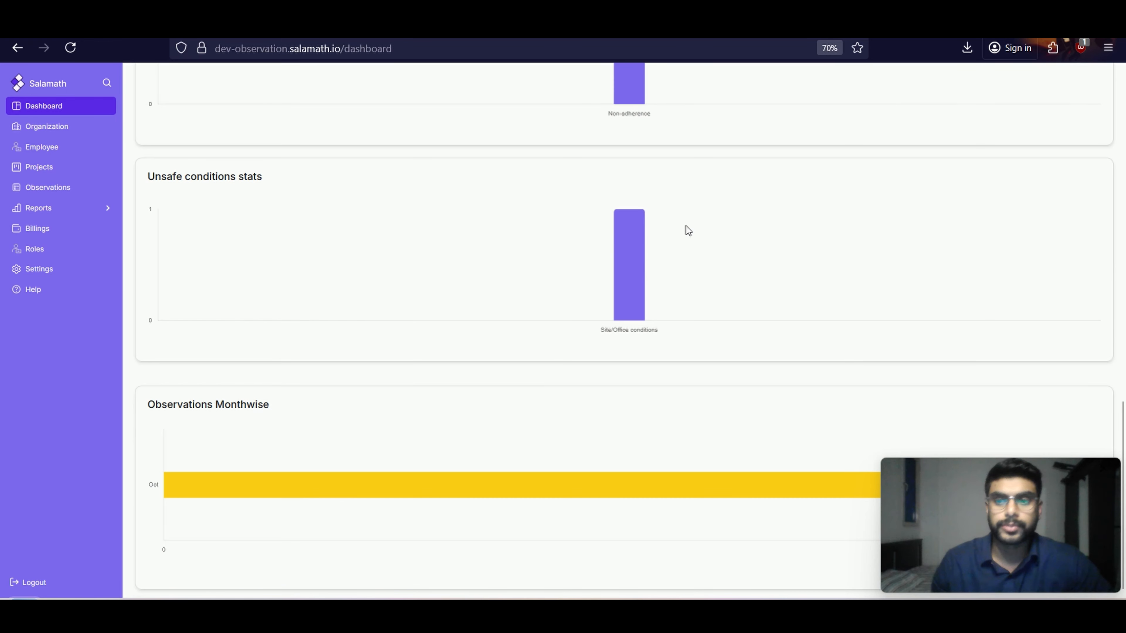
scroll(705, 226, up, 15)
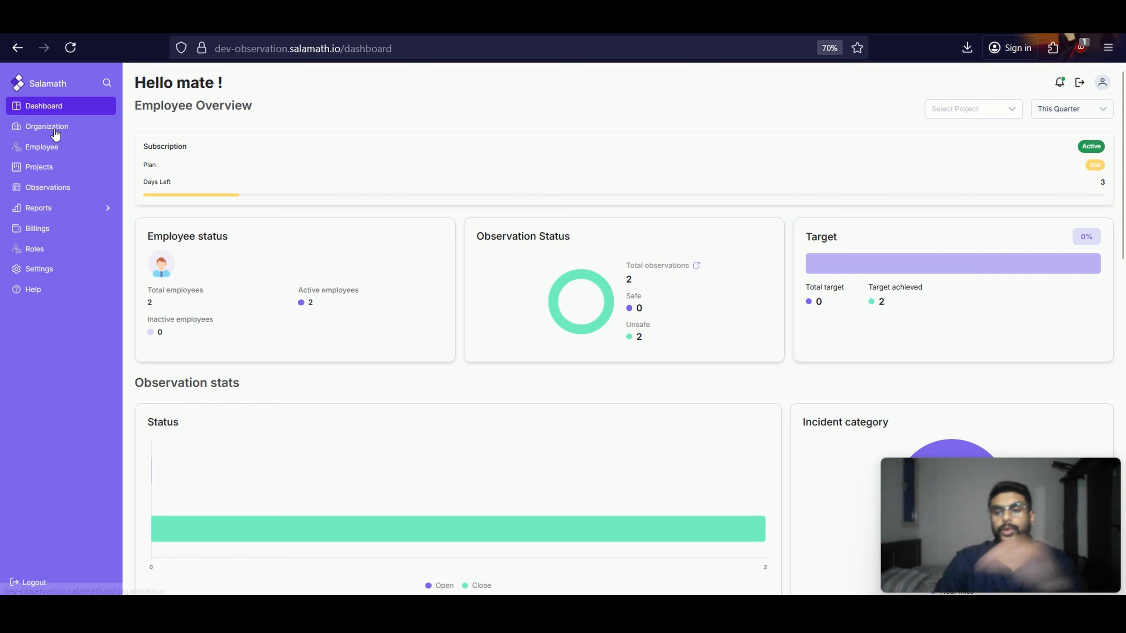
Go to Settings from the Help walkthrough's first step and add the observation type "Unsafe Condition"
click(29, 290)
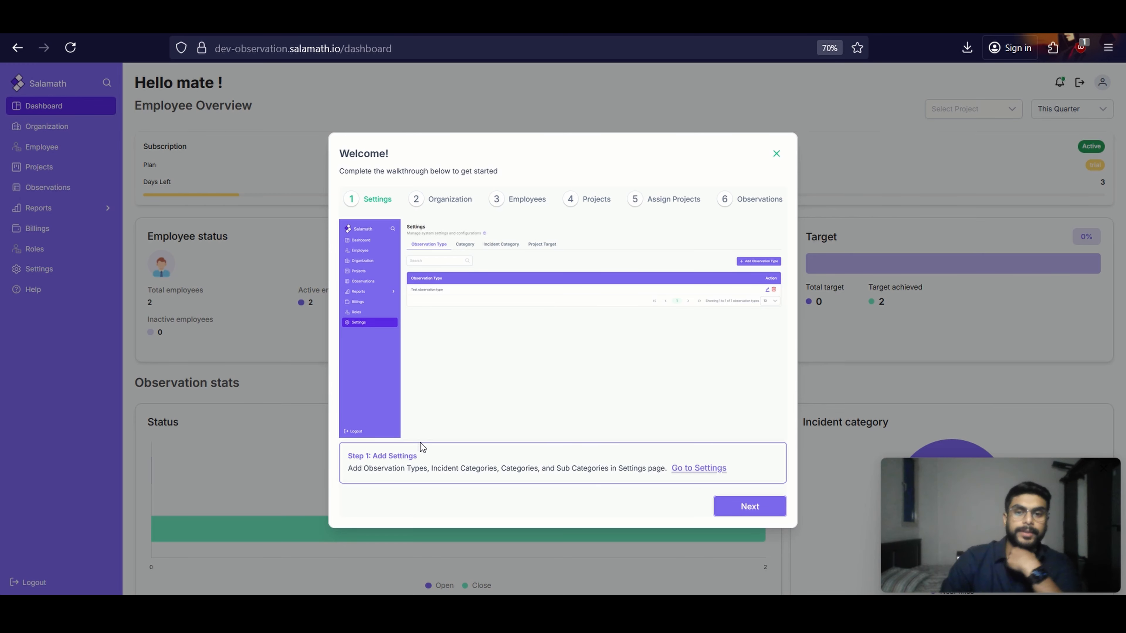
click(709, 467)
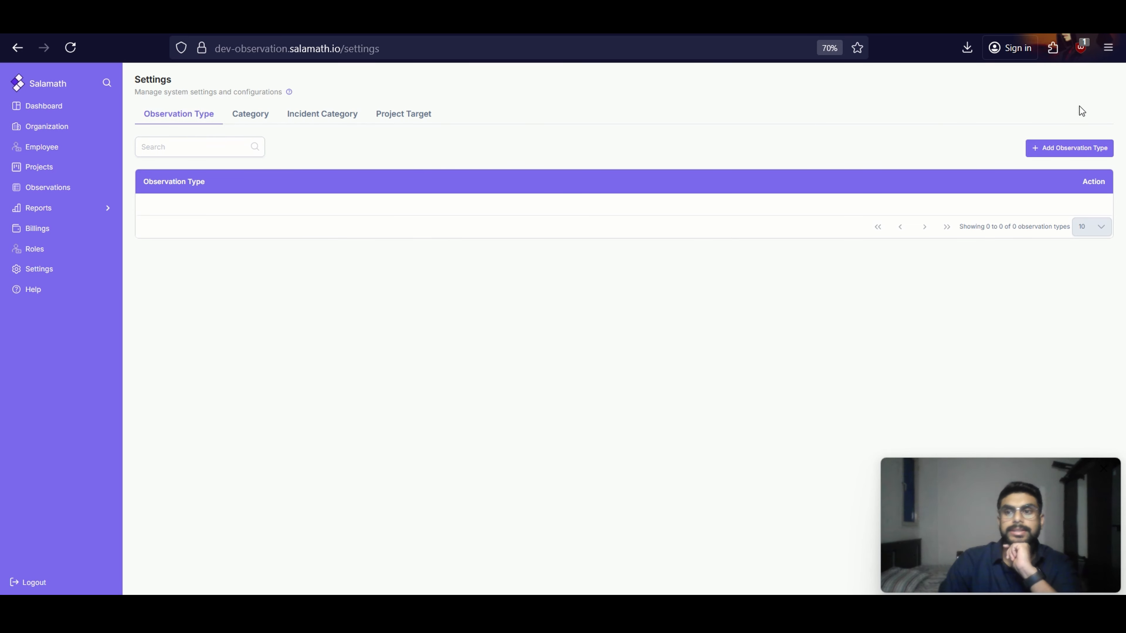
click(1039, 151)
click(522, 341)
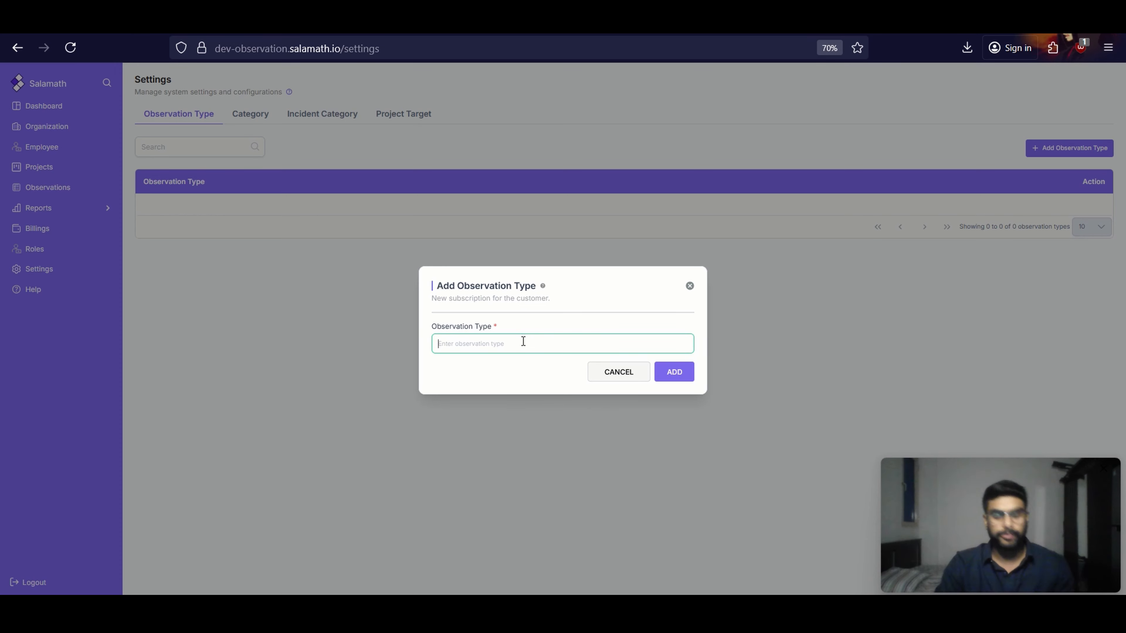
text(Unsaf)
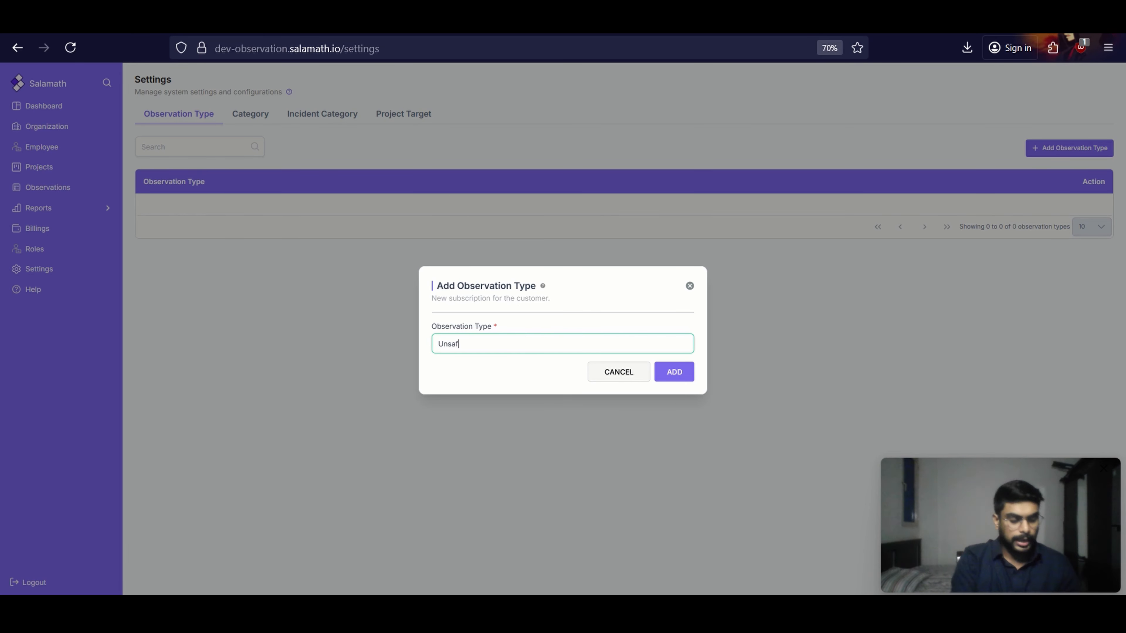
text(e Condition)
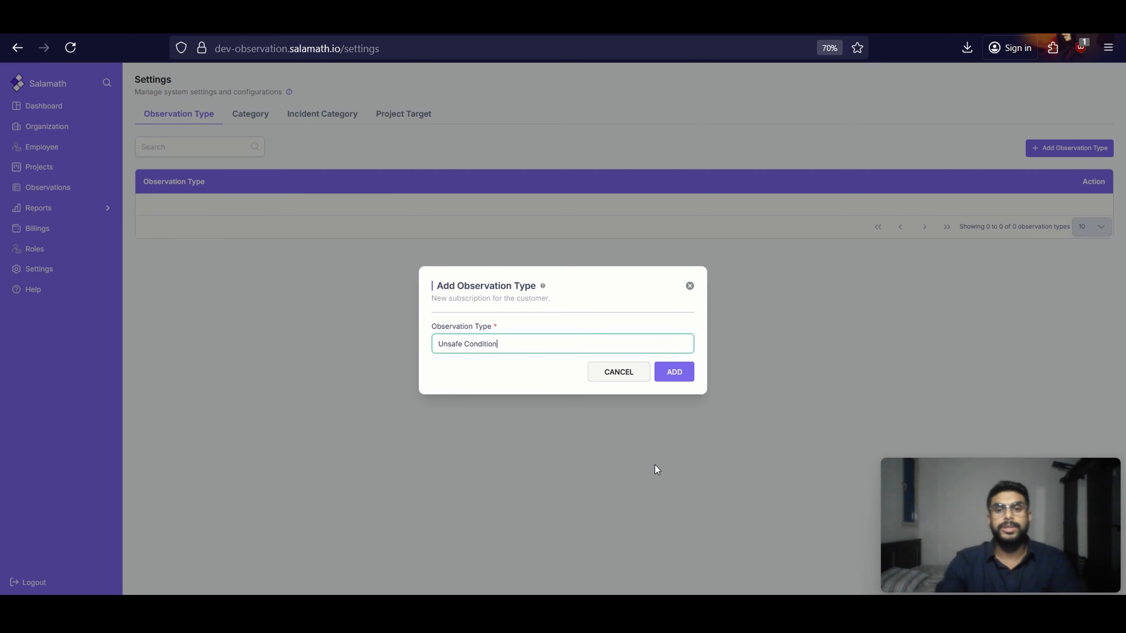
click(671, 374)
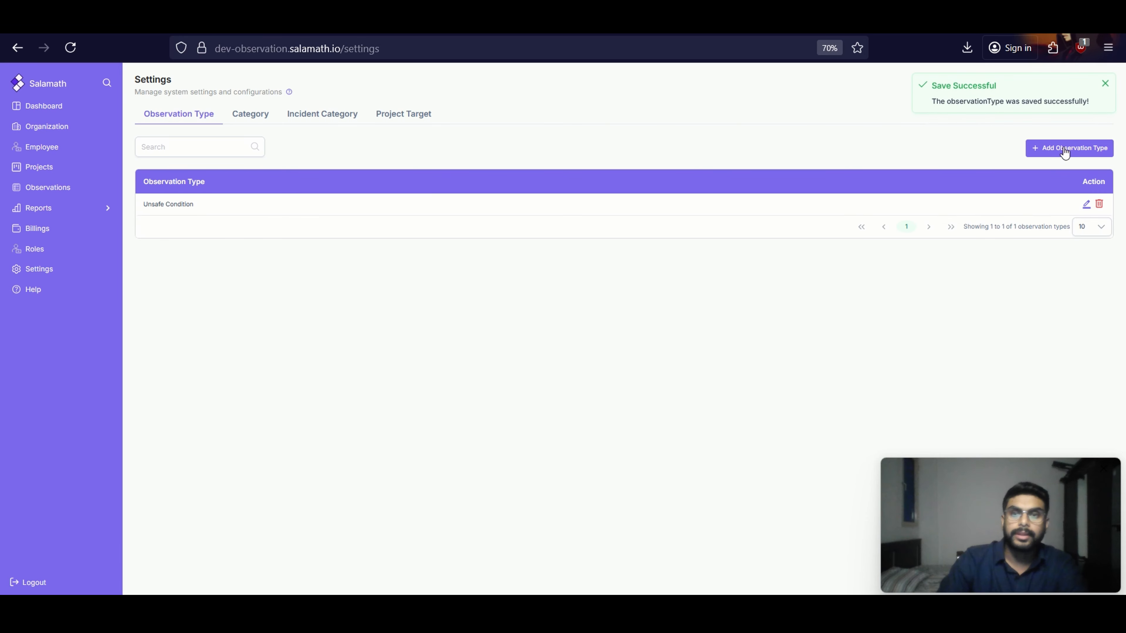
Add a second observation type named "Unsafe acts"
click(1084, 156)
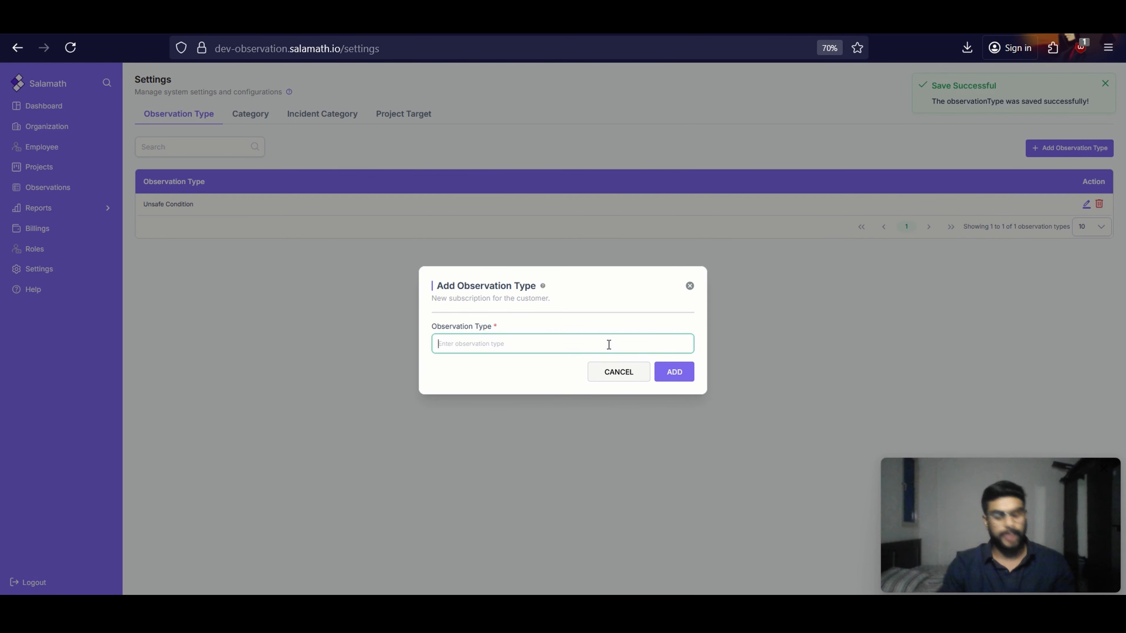
text(Unsafe)
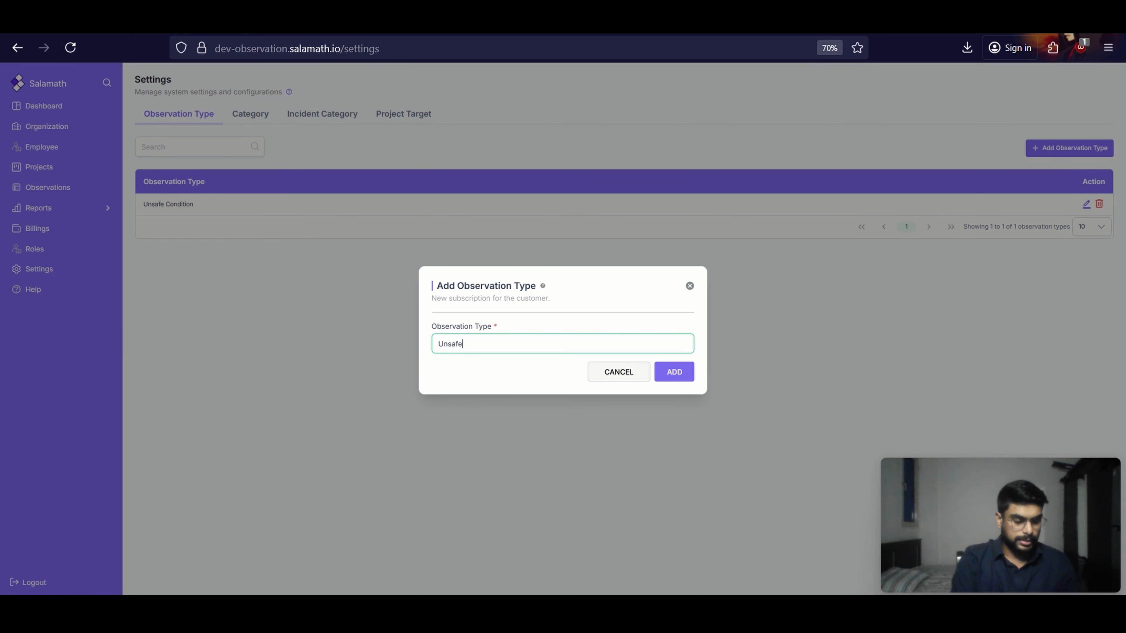
text( acts)
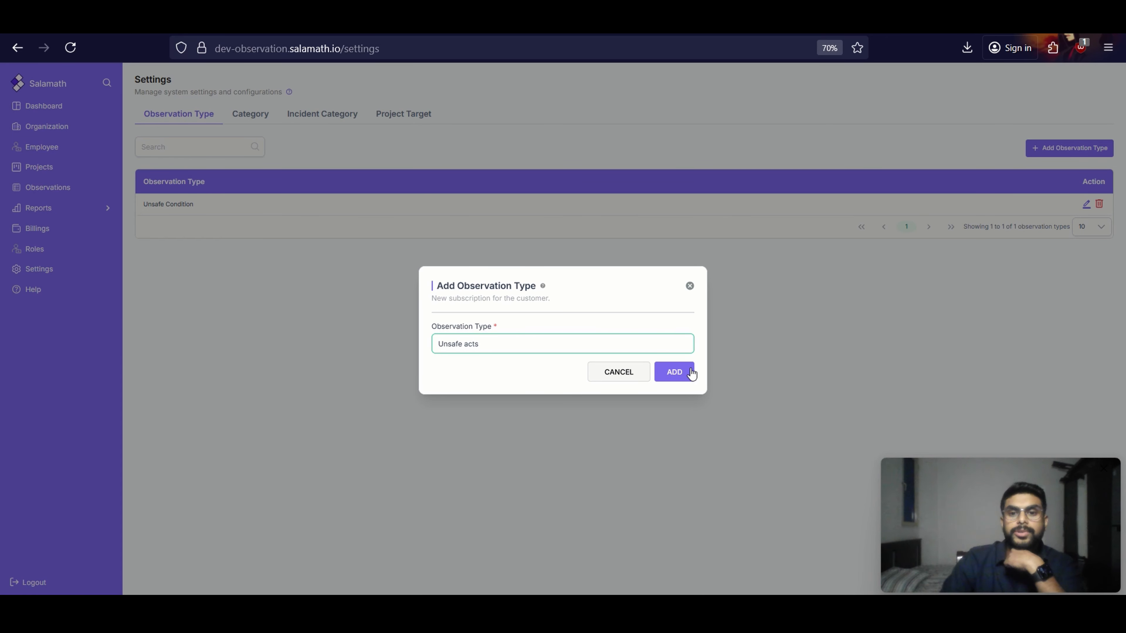
click(674, 372)
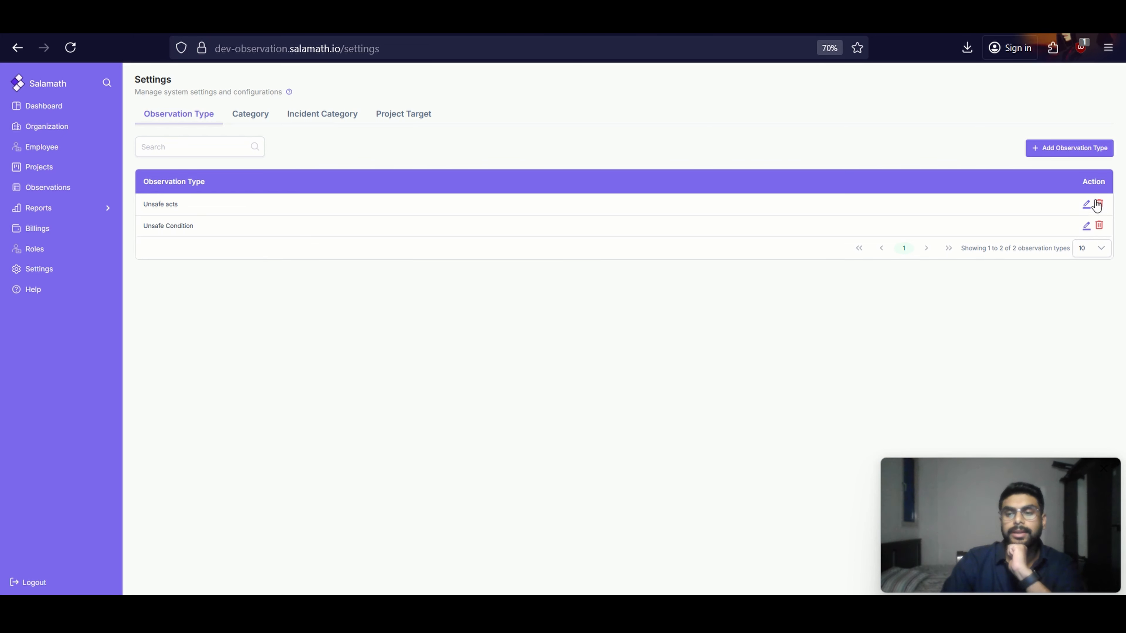
Start a new category for the observation type "Unsafe acts" and name it "Quality"
click(254, 119)
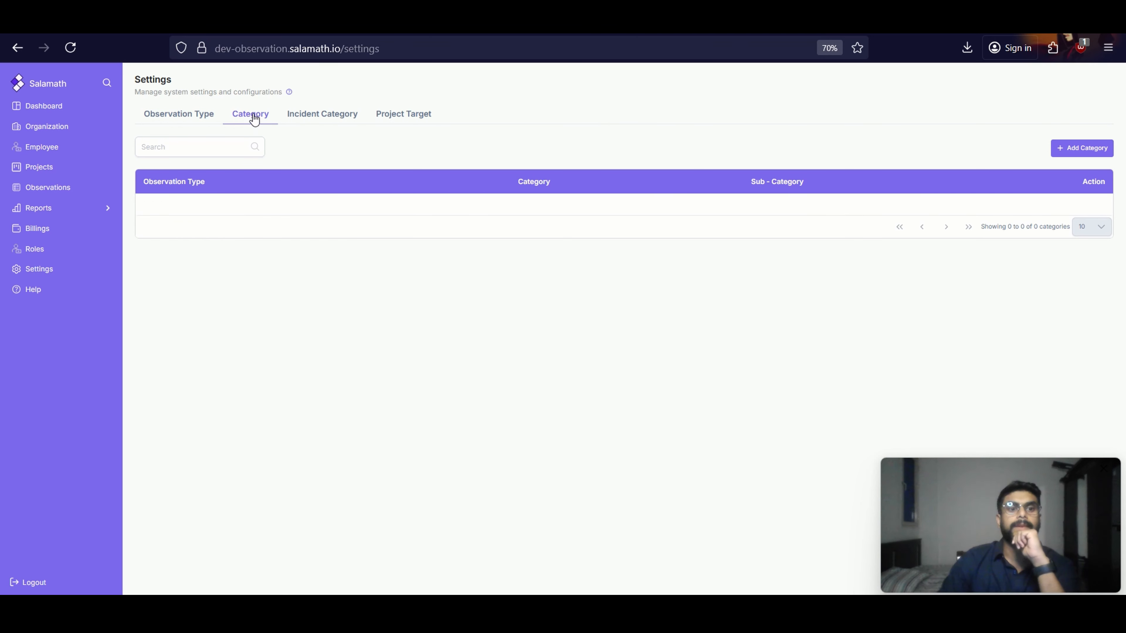
click(1080, 153)
click(487, 314)
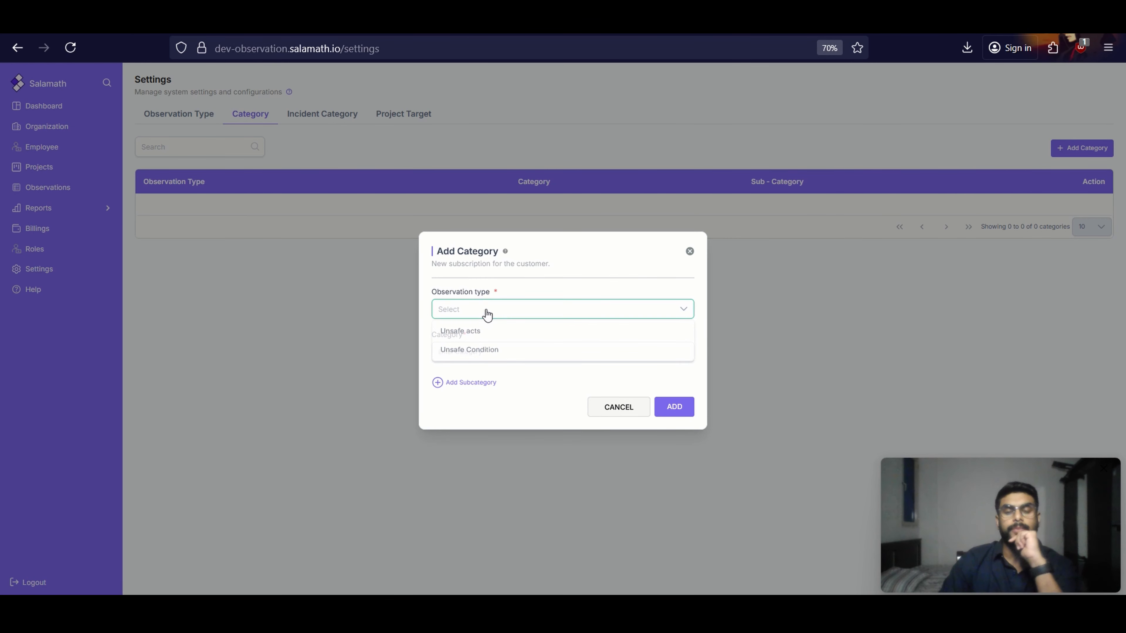
click(488, 331)
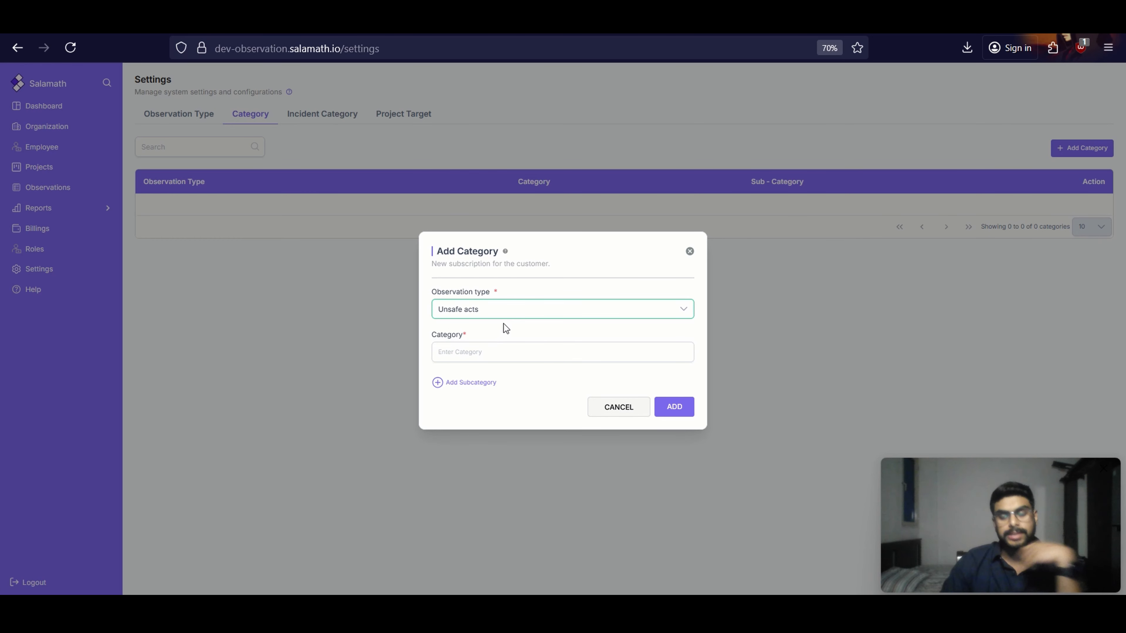
click(511, 355)
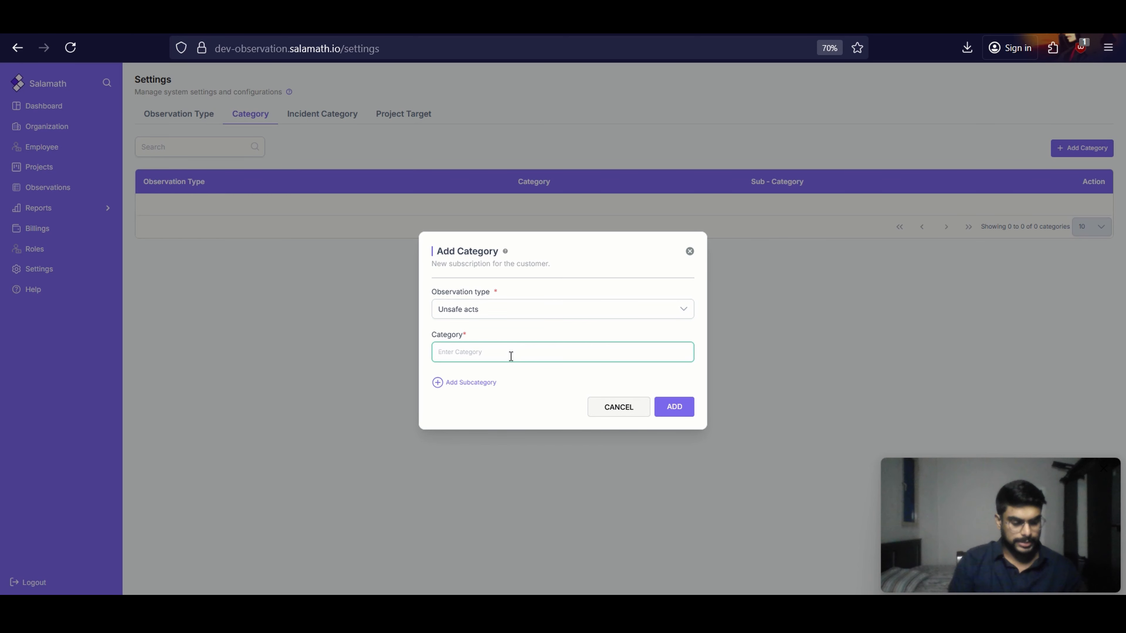
text(Quality)
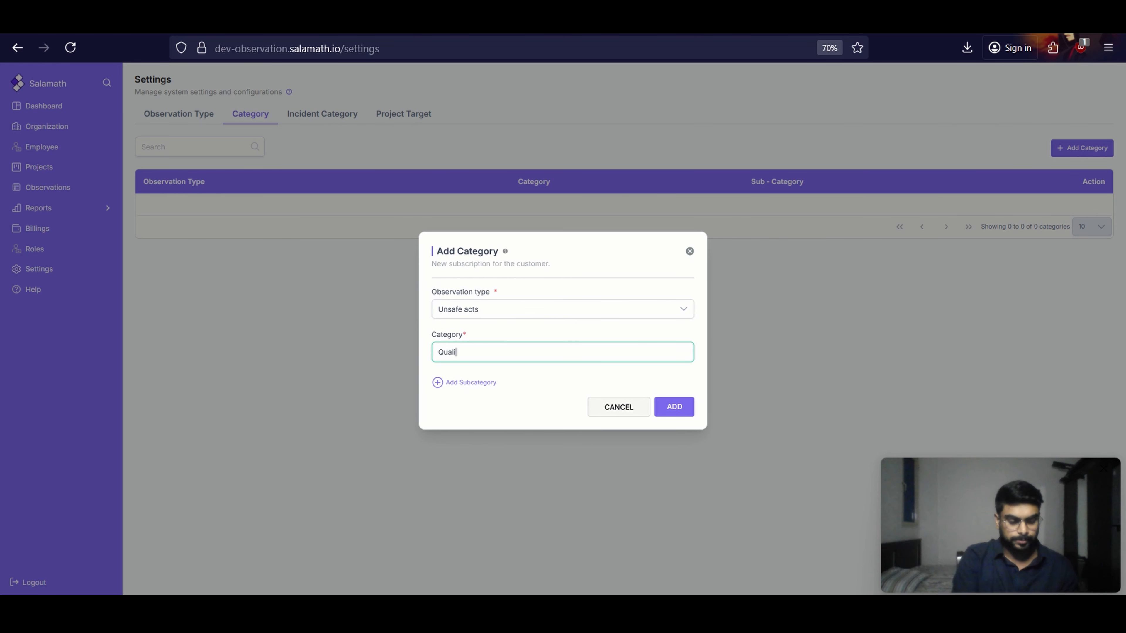
Enter the subcategories "Improper PPE" and "Invalid permits" for the new Quality category
click(451, 384)
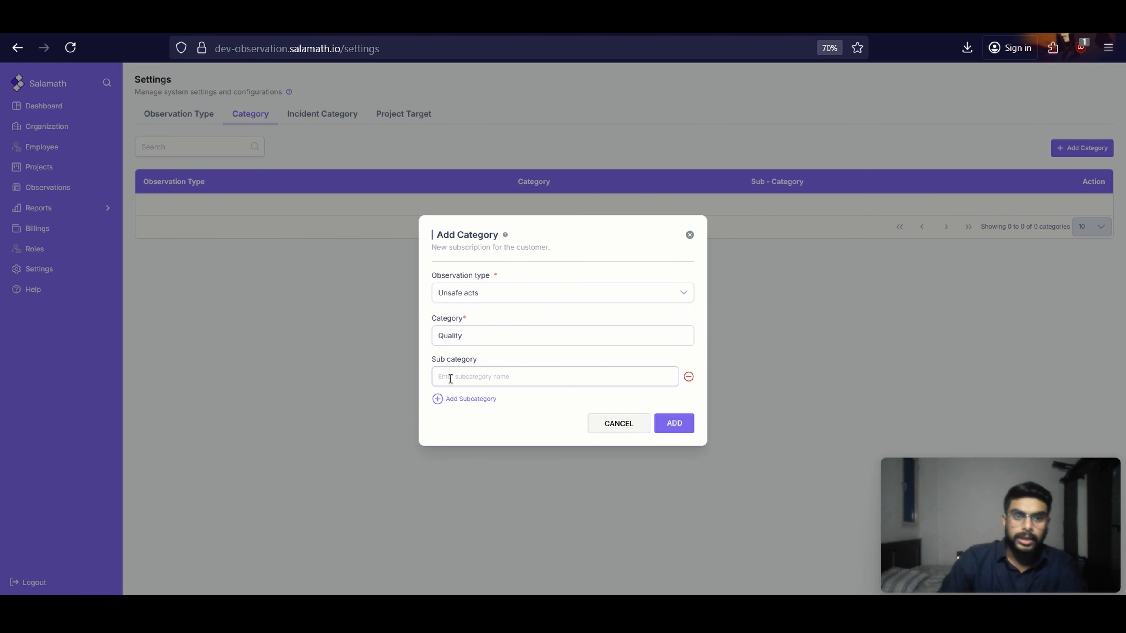
click(490, 378)
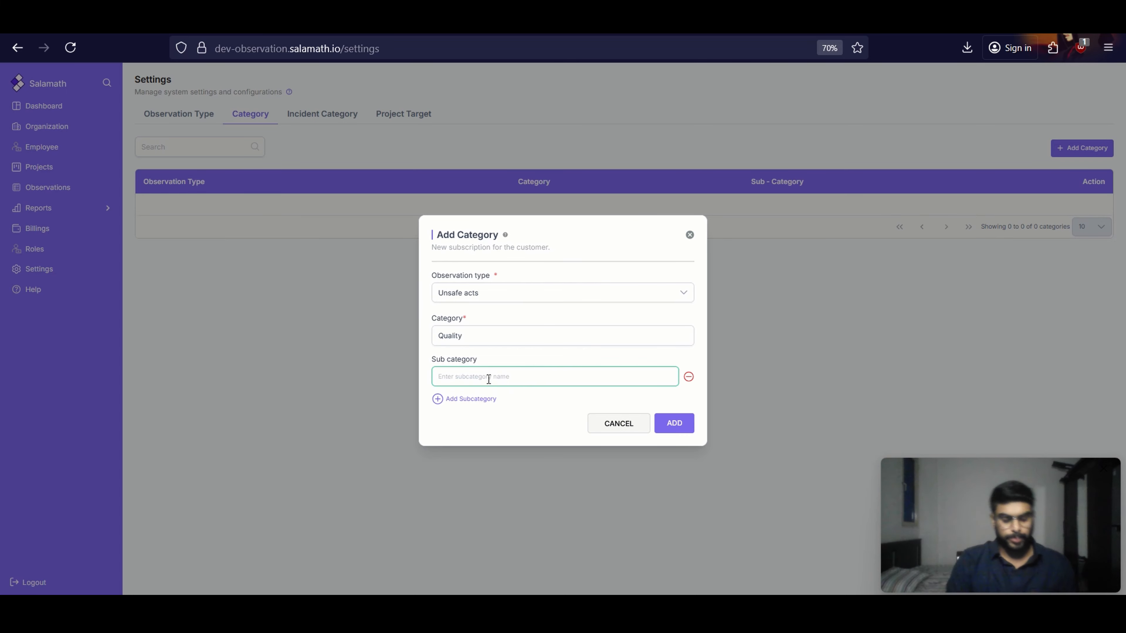
text(Improper)
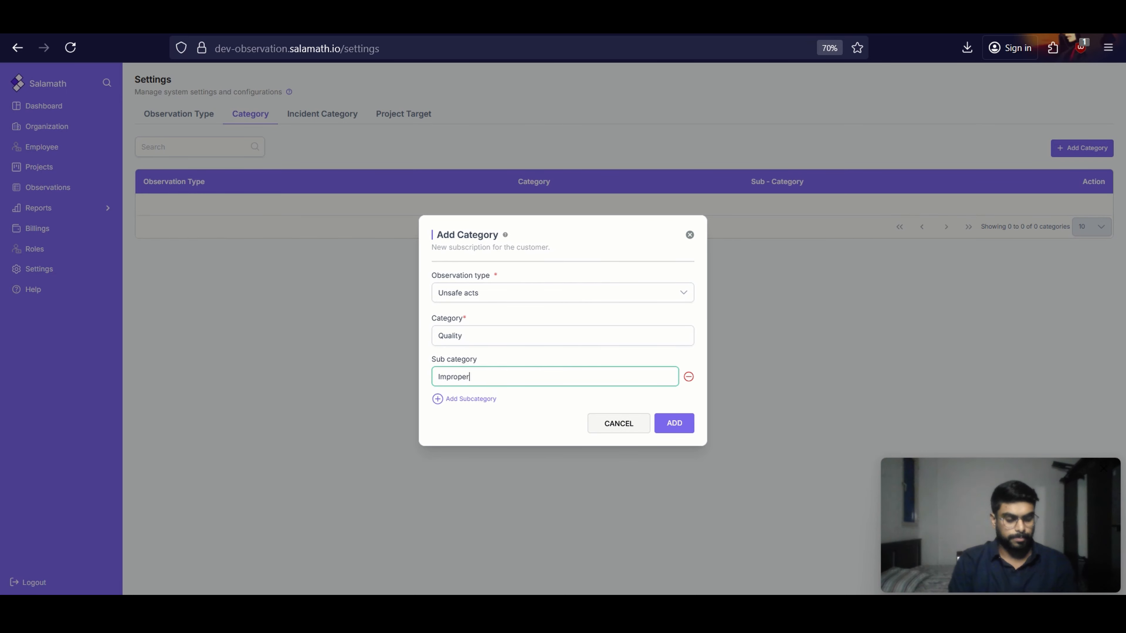
text( PPE)
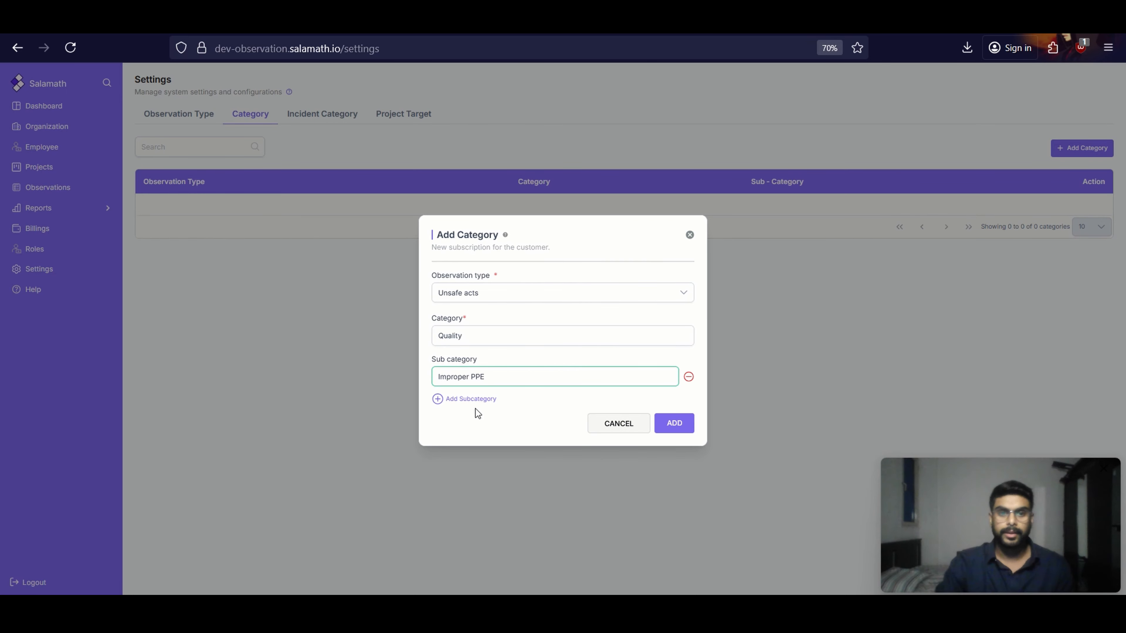
click(471, 399)
click(488, 388)
text(Inva)
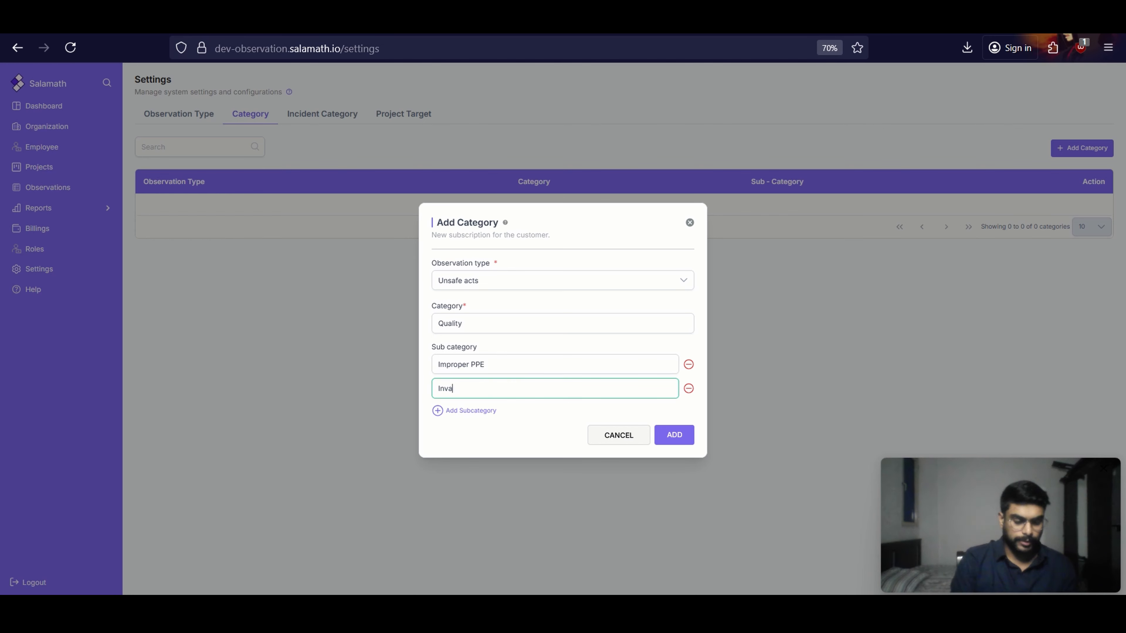
text(lid permits)
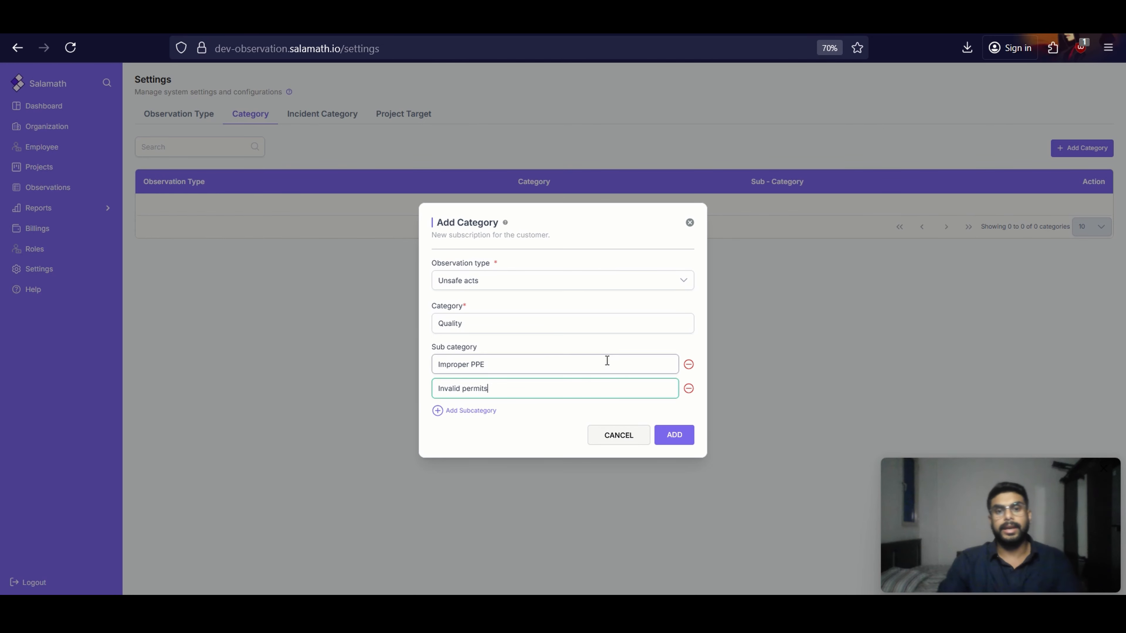
Save the Quality category and start a new category named "Environmental" for the observation type "Unsafe Condition"
click(686, 441)
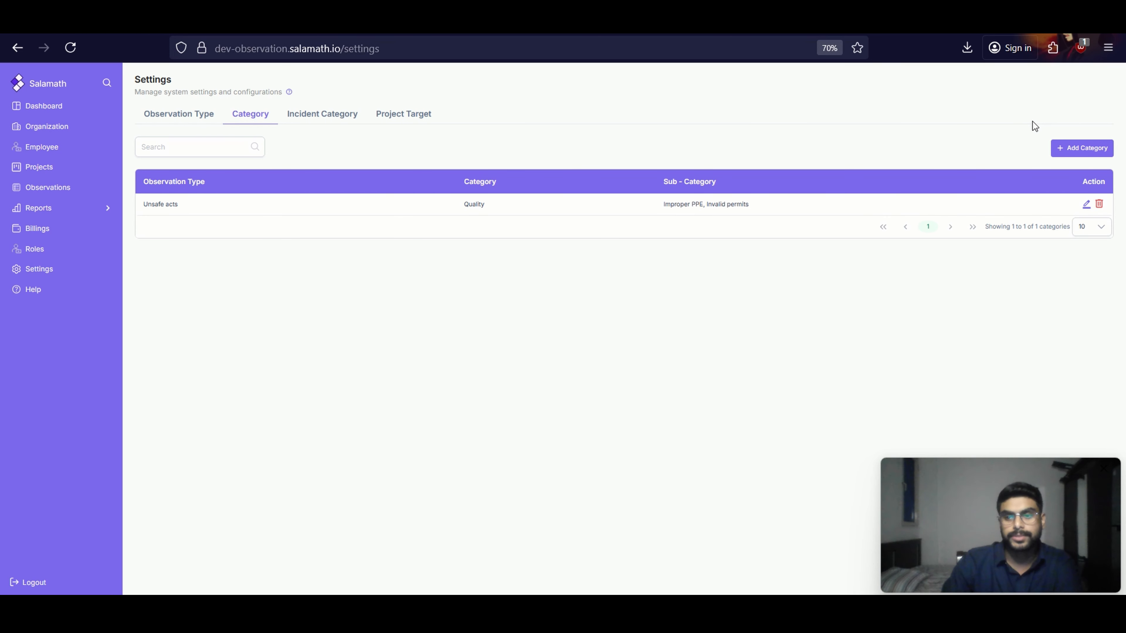
click(1066, 148)
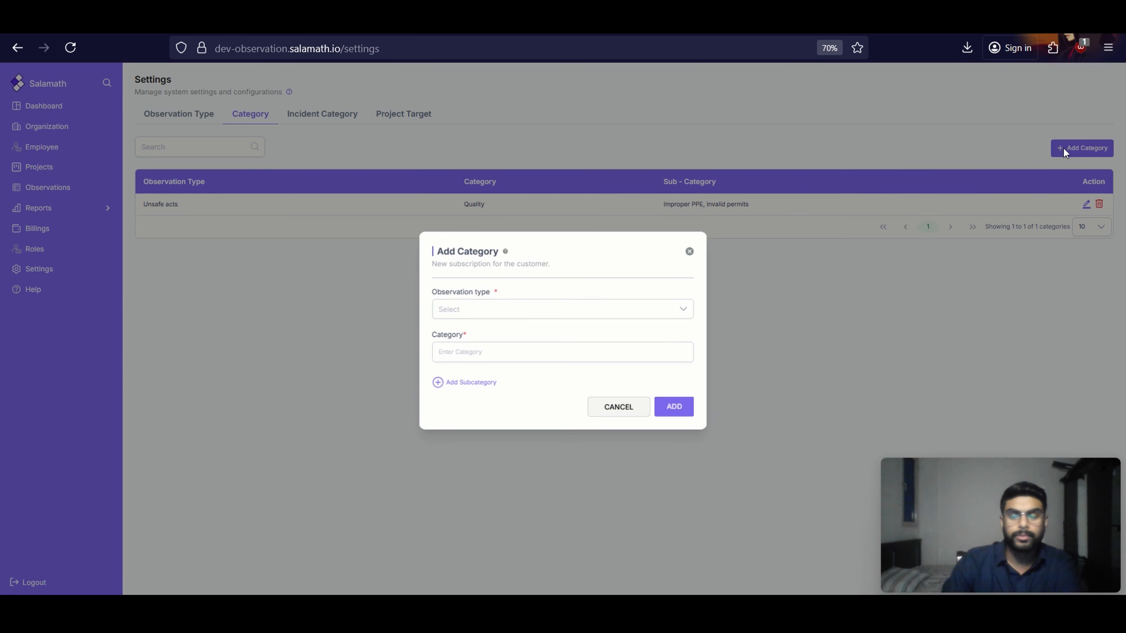
click(562, 309)
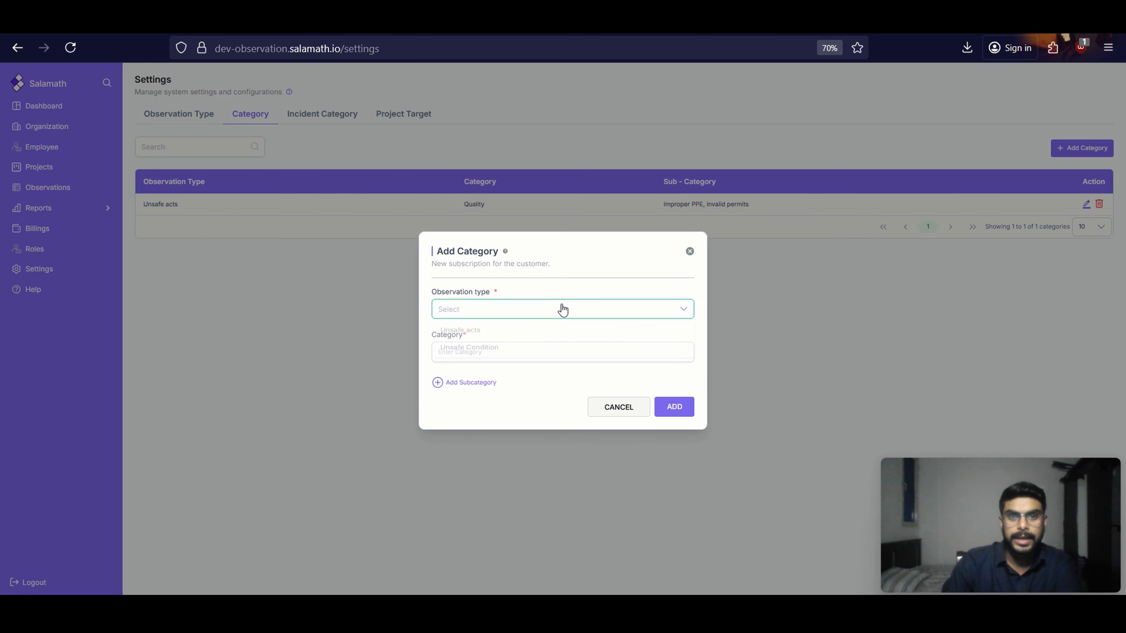
click(506, 352)
click(505, 348)
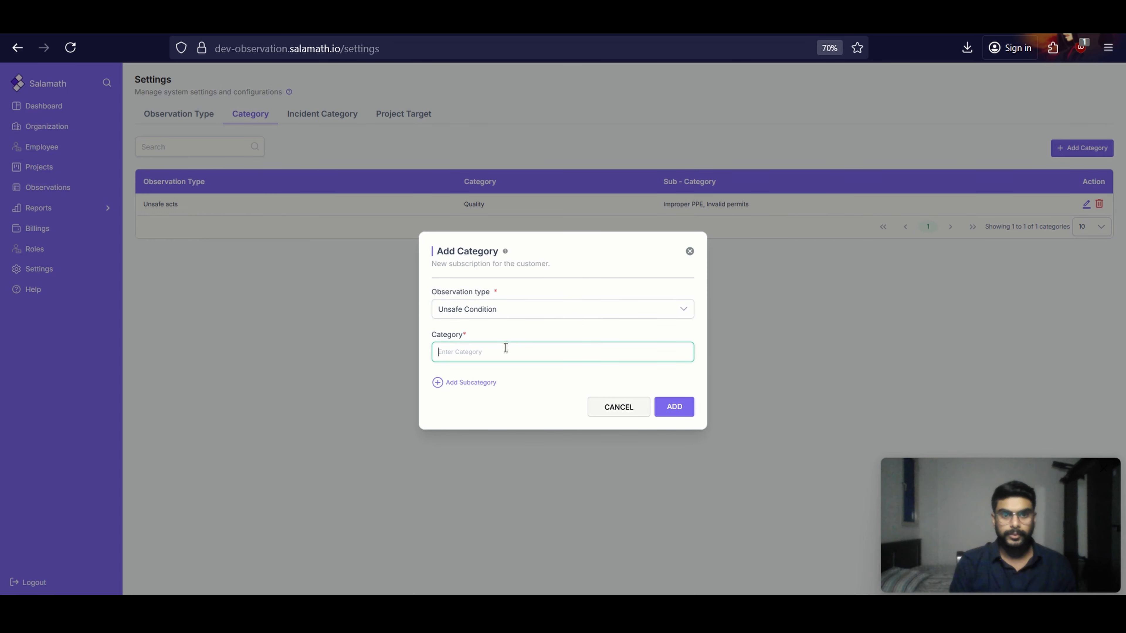
text(Ha)
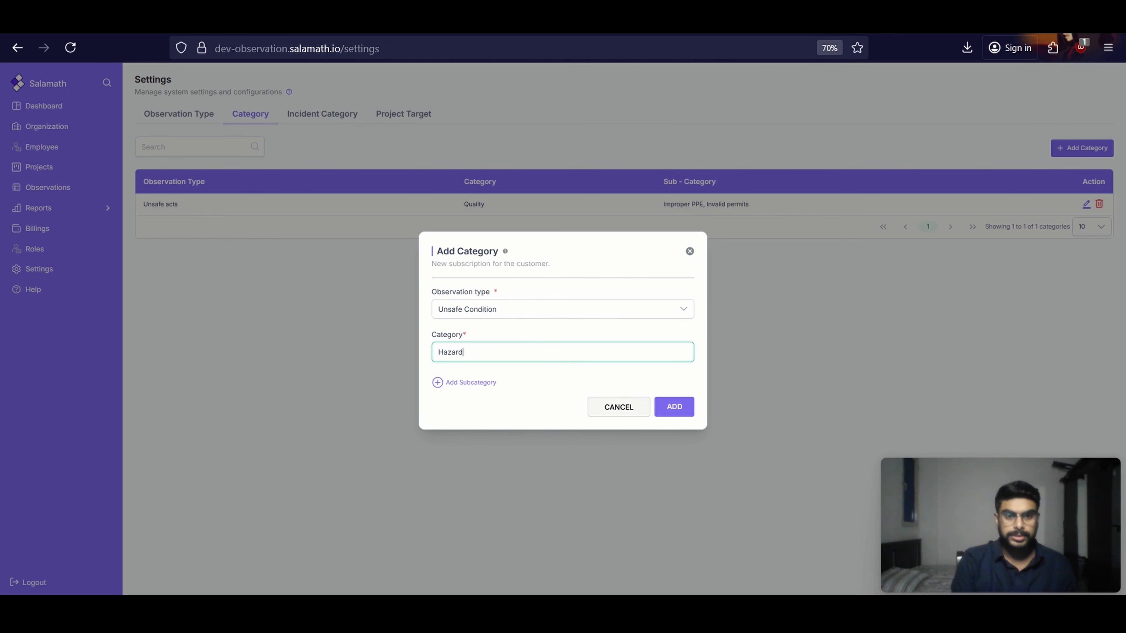
text(zar)
key(BackSpace)
key(BackSpace)
key(BackSpace)
key(BackSpace)
key(BackSpace)
text(Environmental)
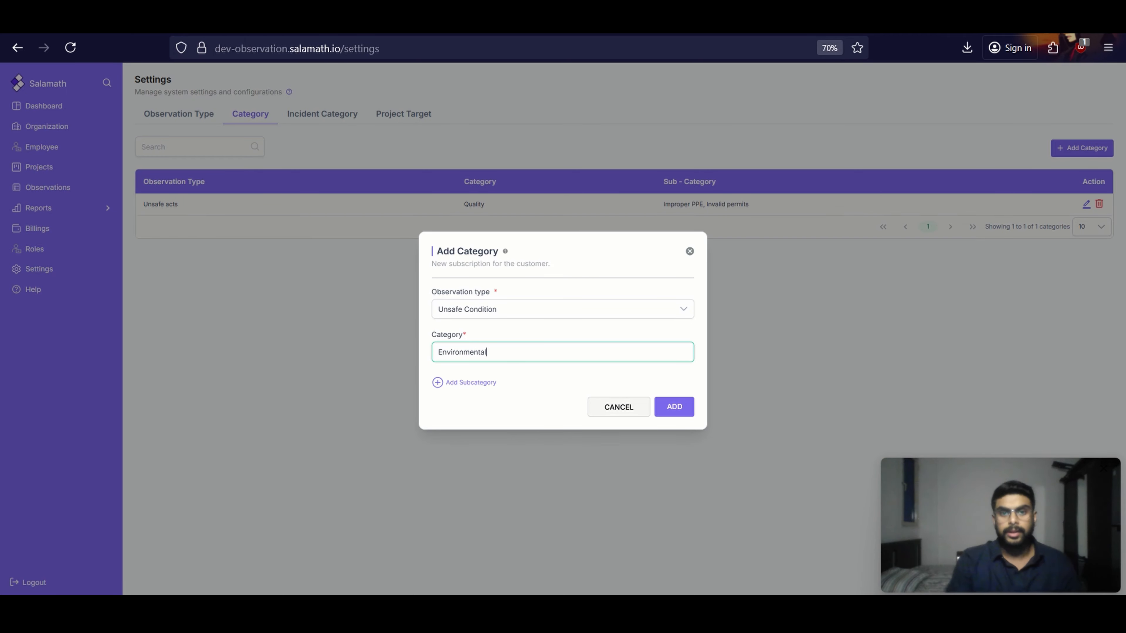
Enter the subcategories "Harsh weather", "Oil/Chemical spil" and "Faulty equipments" for the Environmental category and save it
click(487, 382)
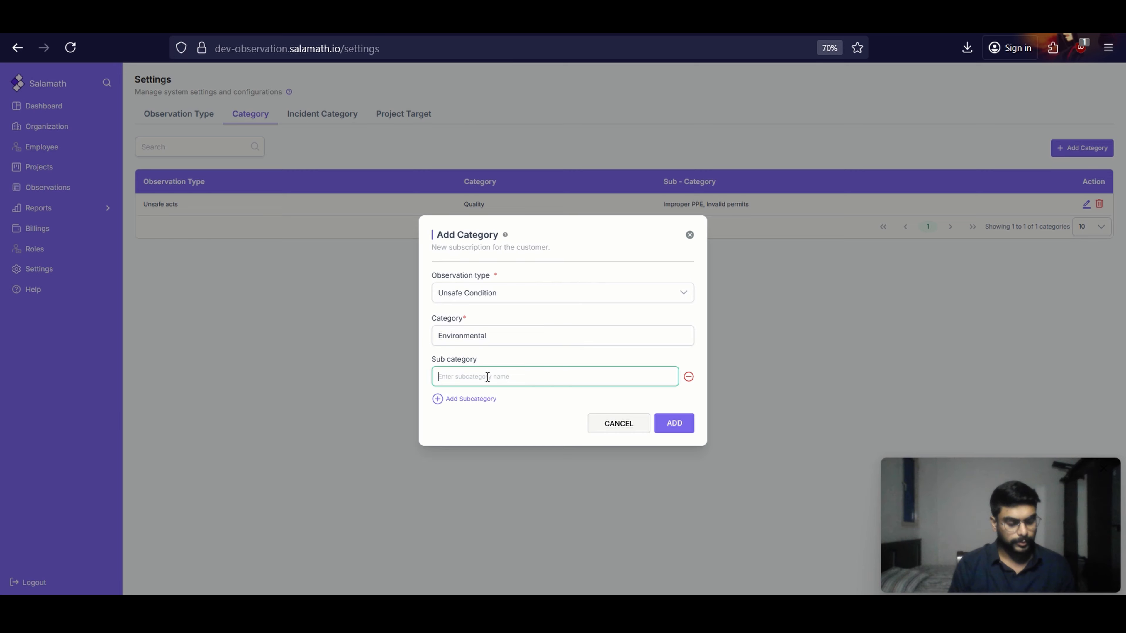
text(Harsh weather)
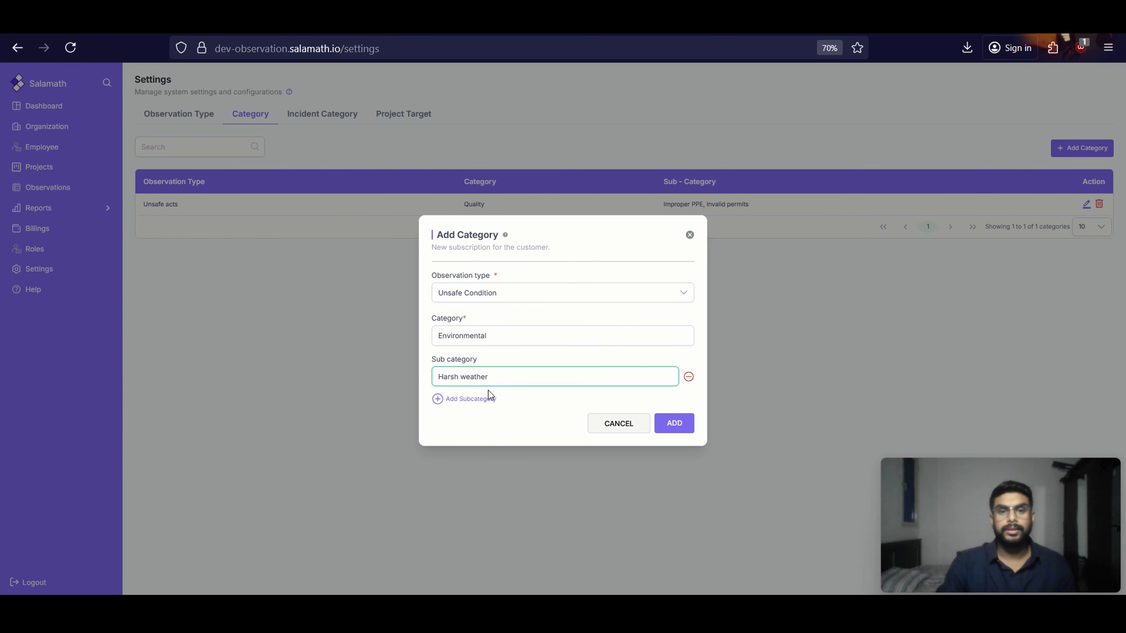
click(490, 397)
text(Oil/Chemical spil)
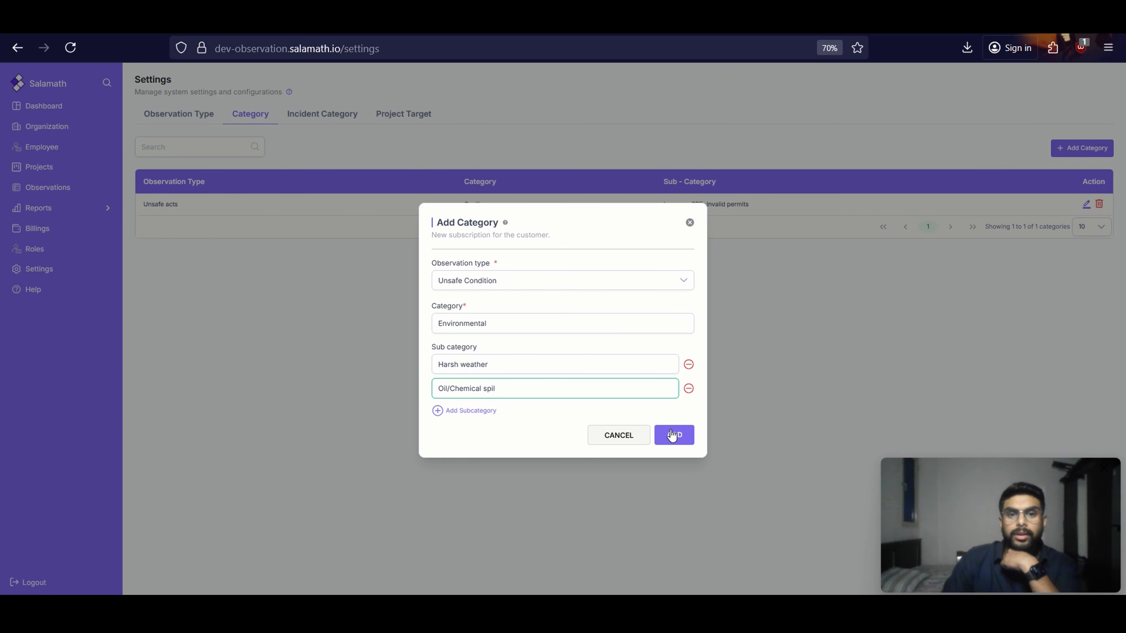
click(435, 412)
click(458, 400)
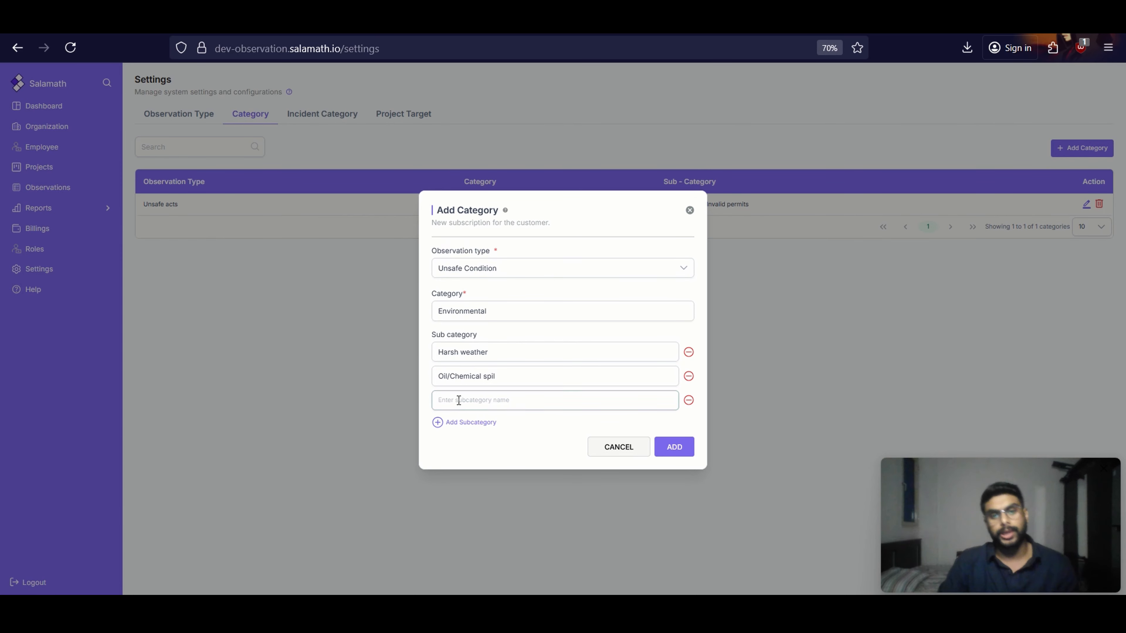
text(Faulty equipments)
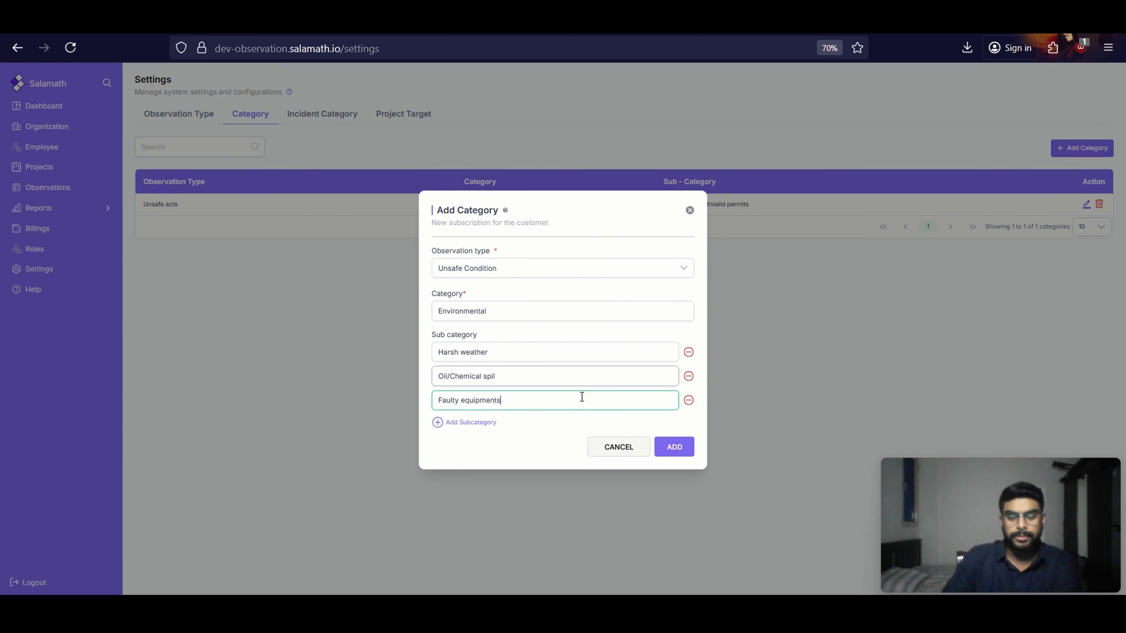
click(679, 437)
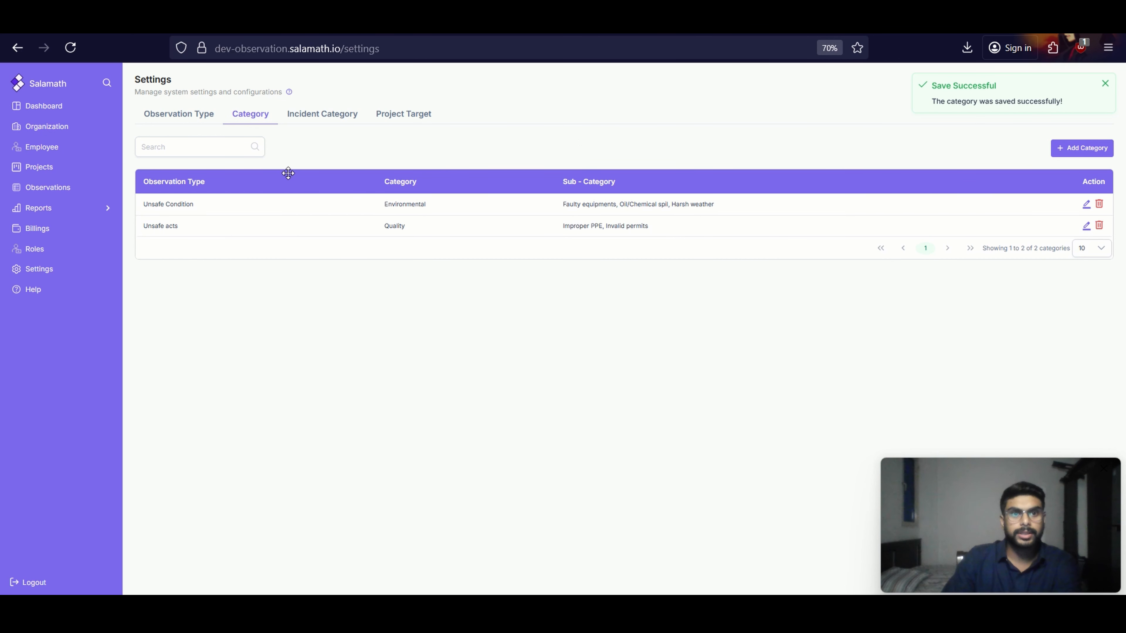
Go to the incident categories in Settings and add an incident category named "Near miss"
click(317, 122)
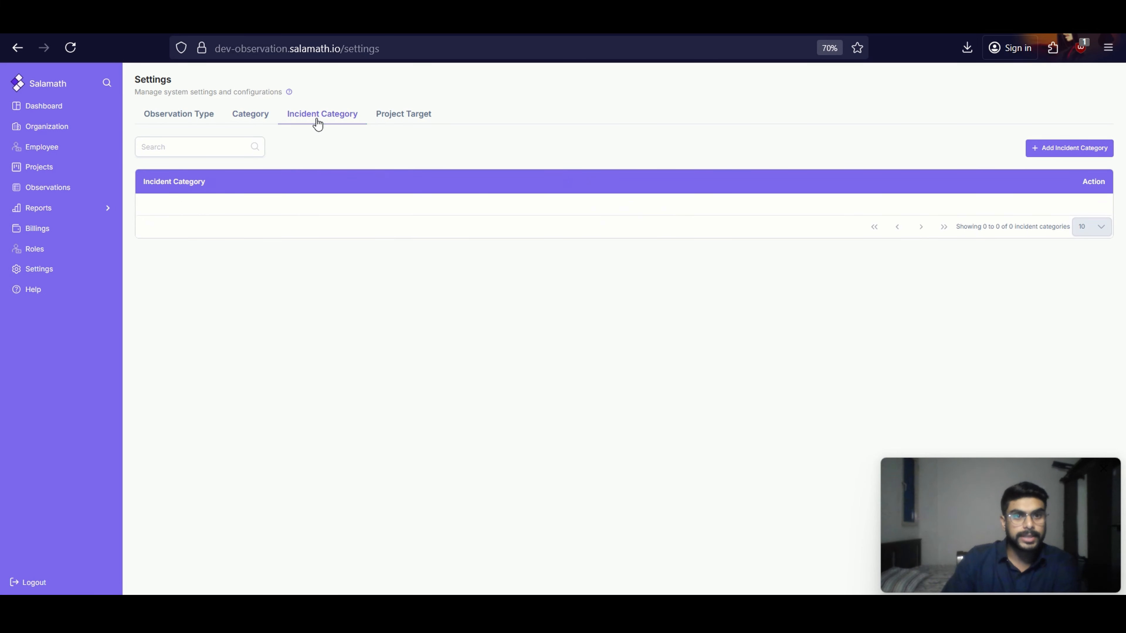
click(1059, 151)
click(563, 337)
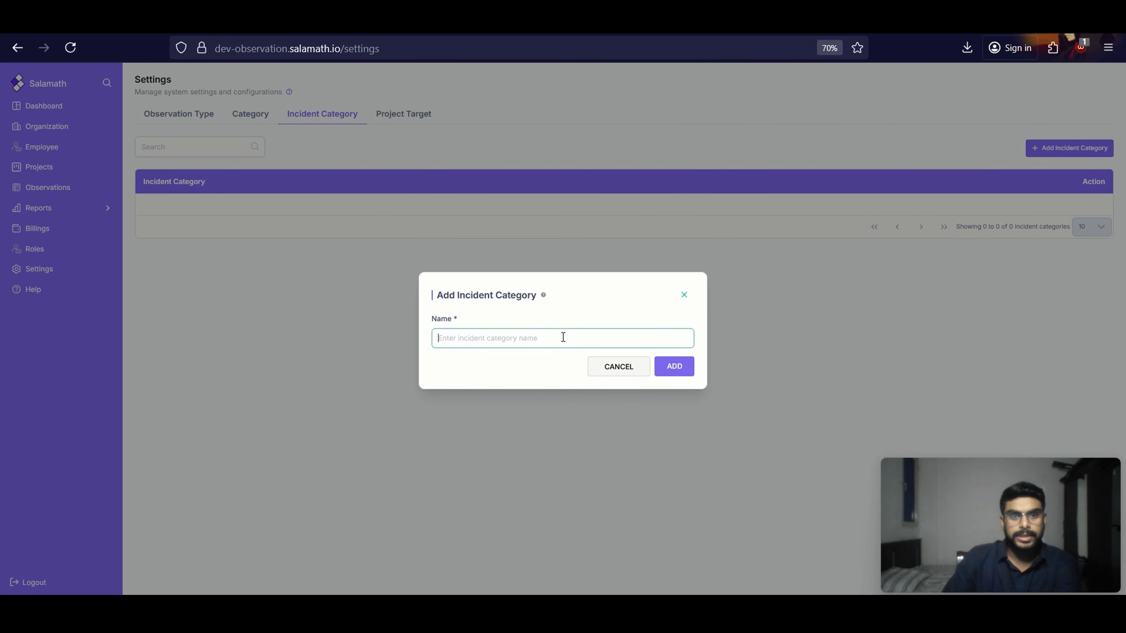
key(Return)
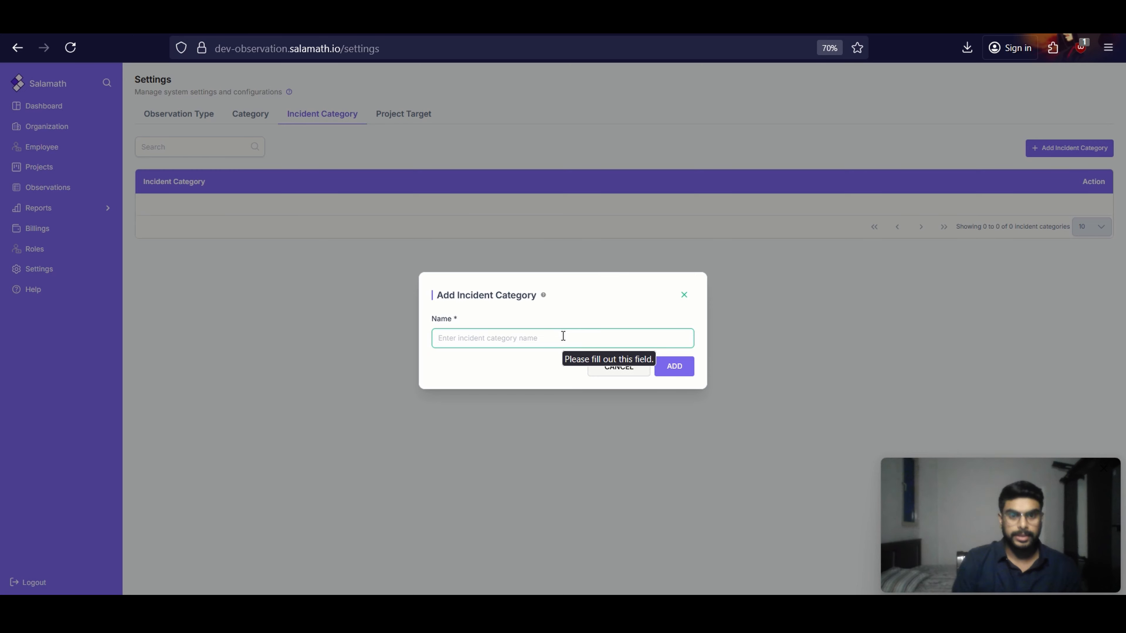
text(N)
key(BackSpace)
text(Nea)
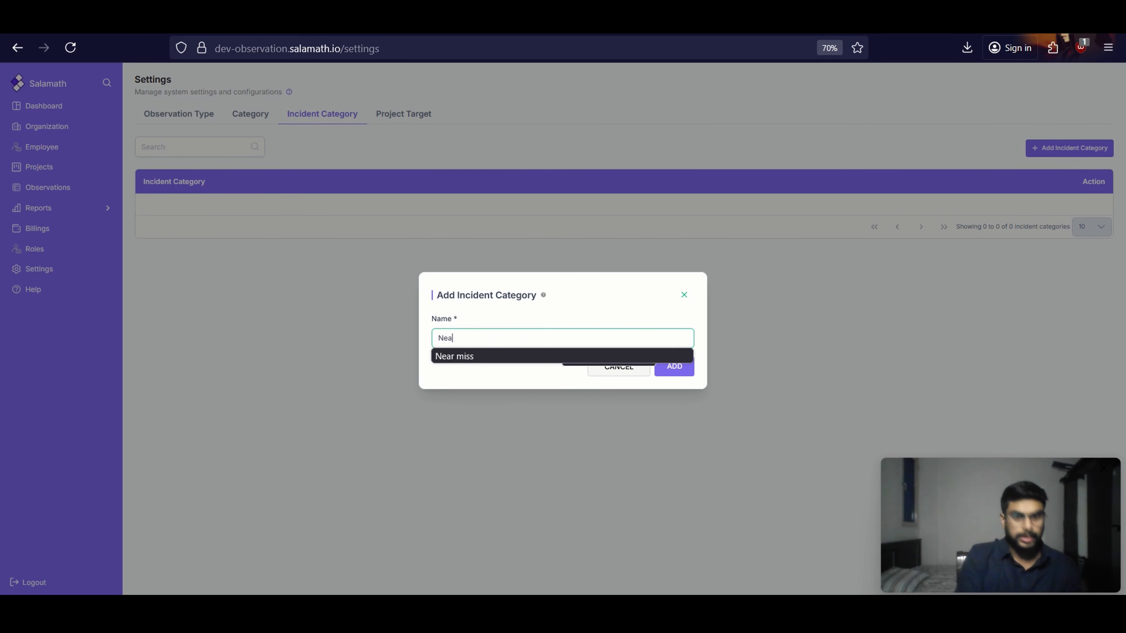
click(568, 357)
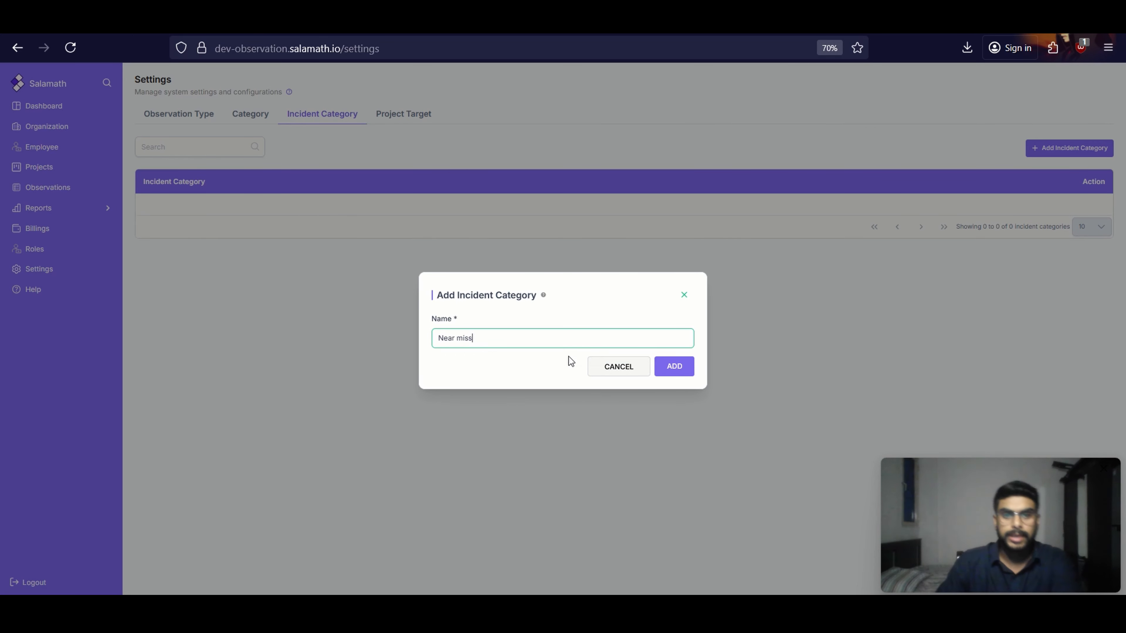
click(674, 365)
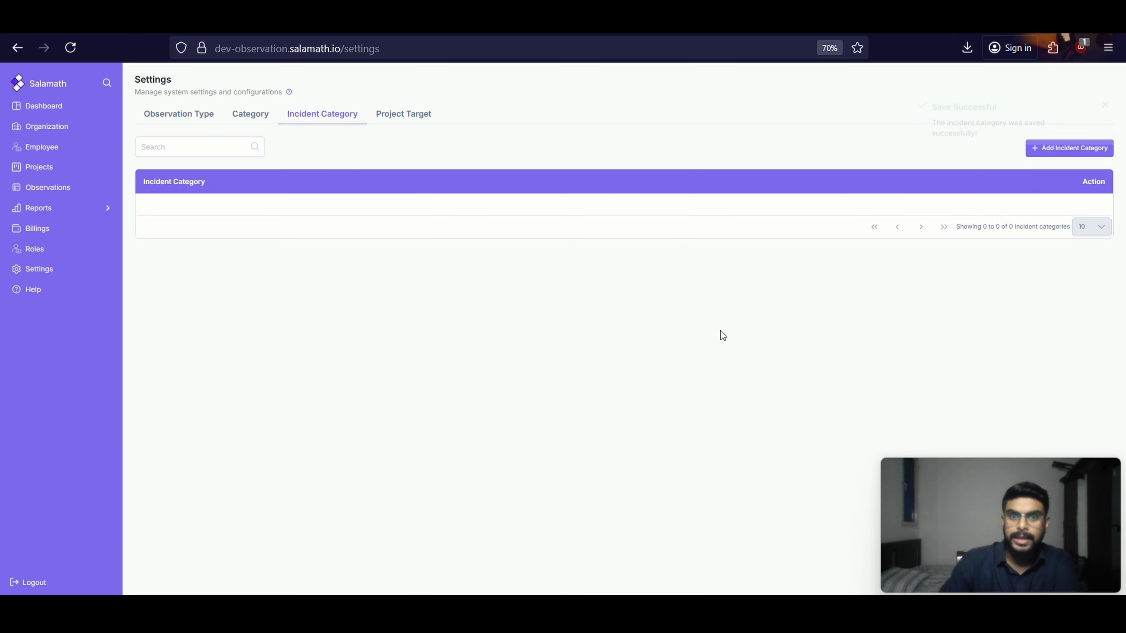
Add a second incident category named "Fatality"
click(1035, 151)
click(558, 342)
text(Fa)
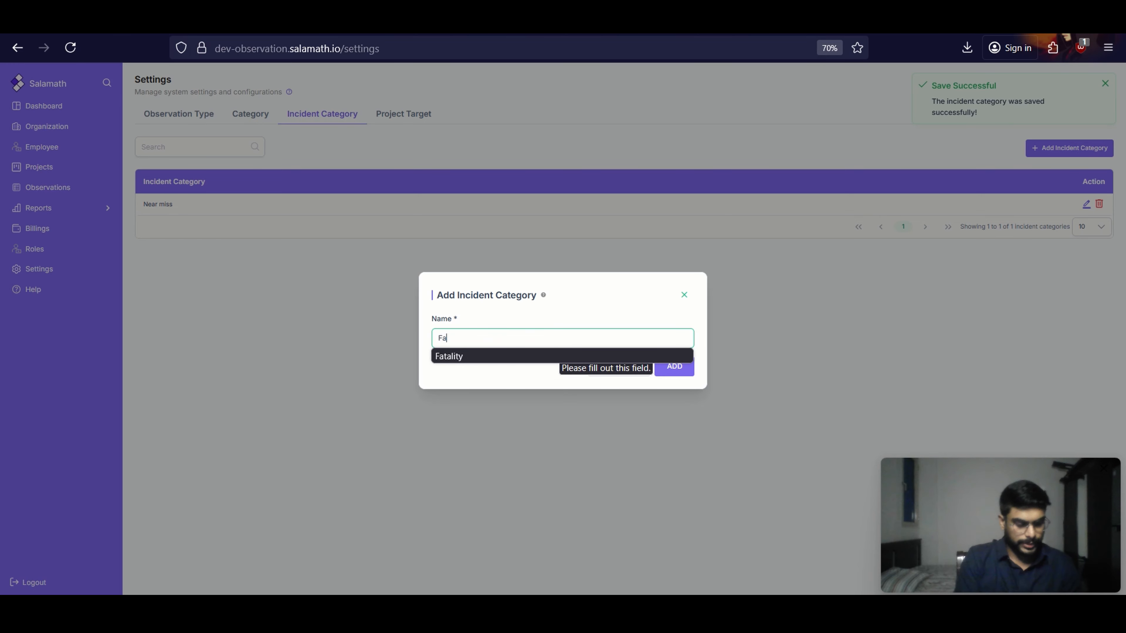
text(tality)
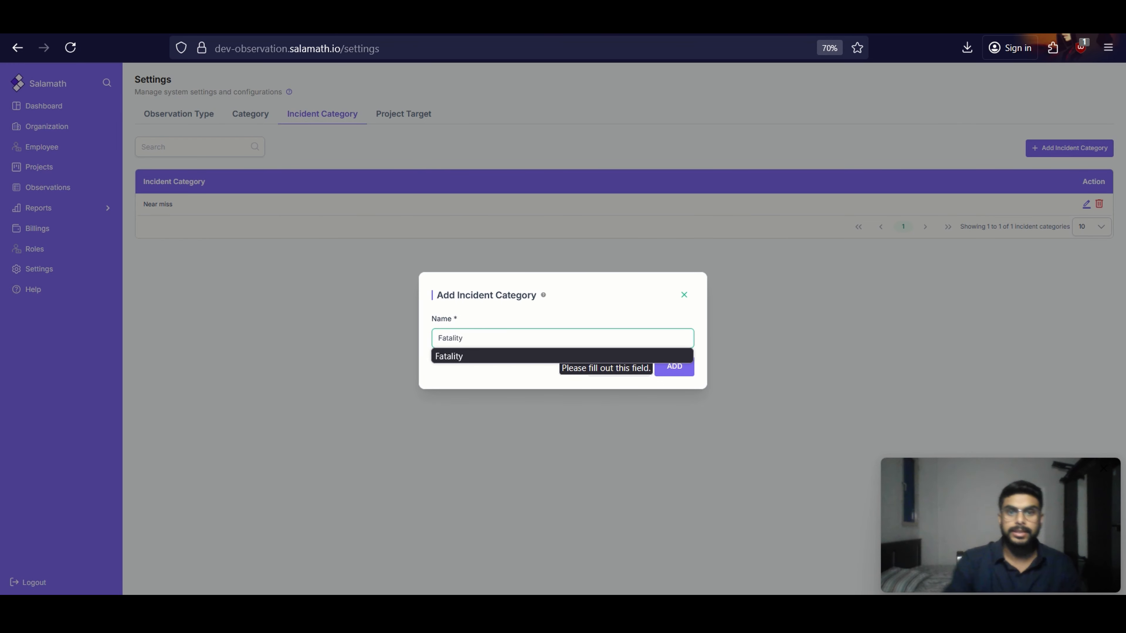
click(674, 366)
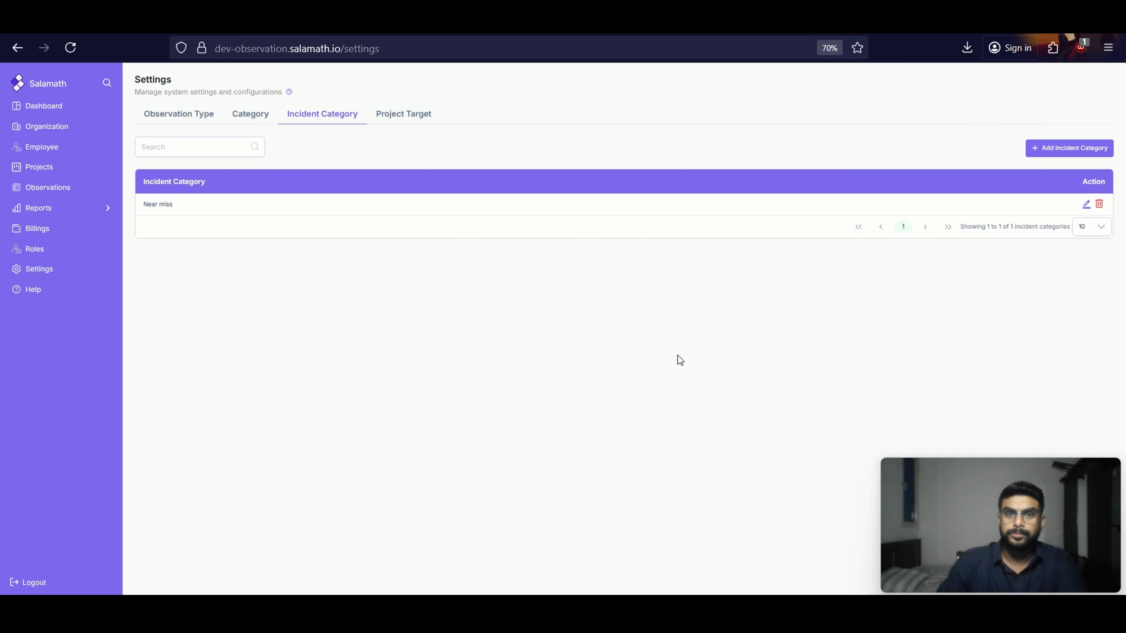
Add another incident category named "Downtime"
click(1038, 150)
click(485, 338)
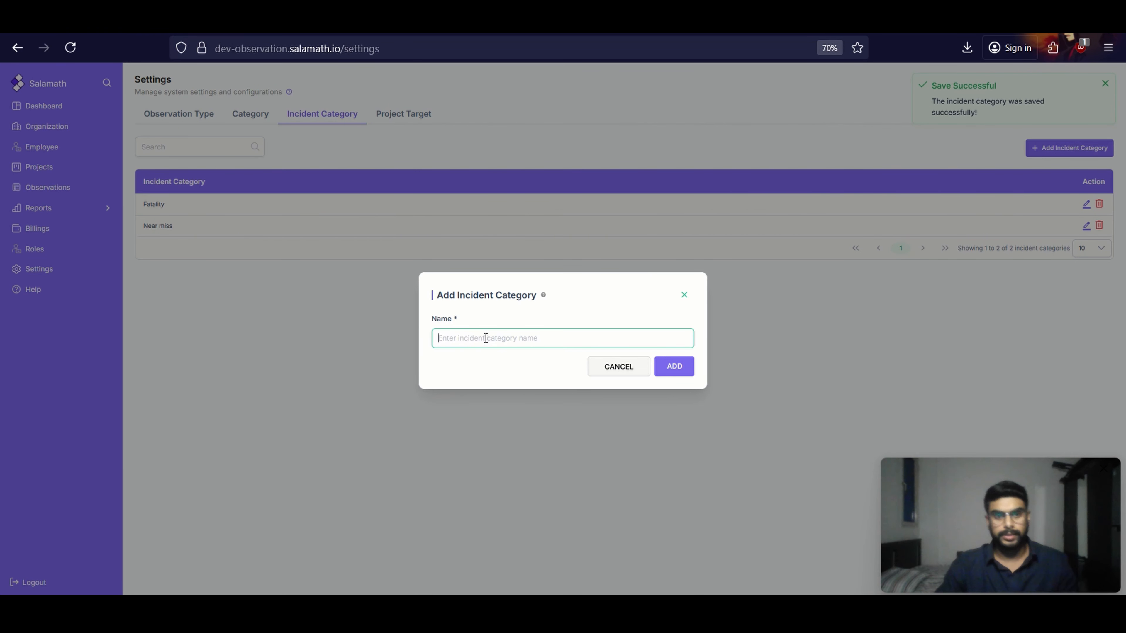
text(D)
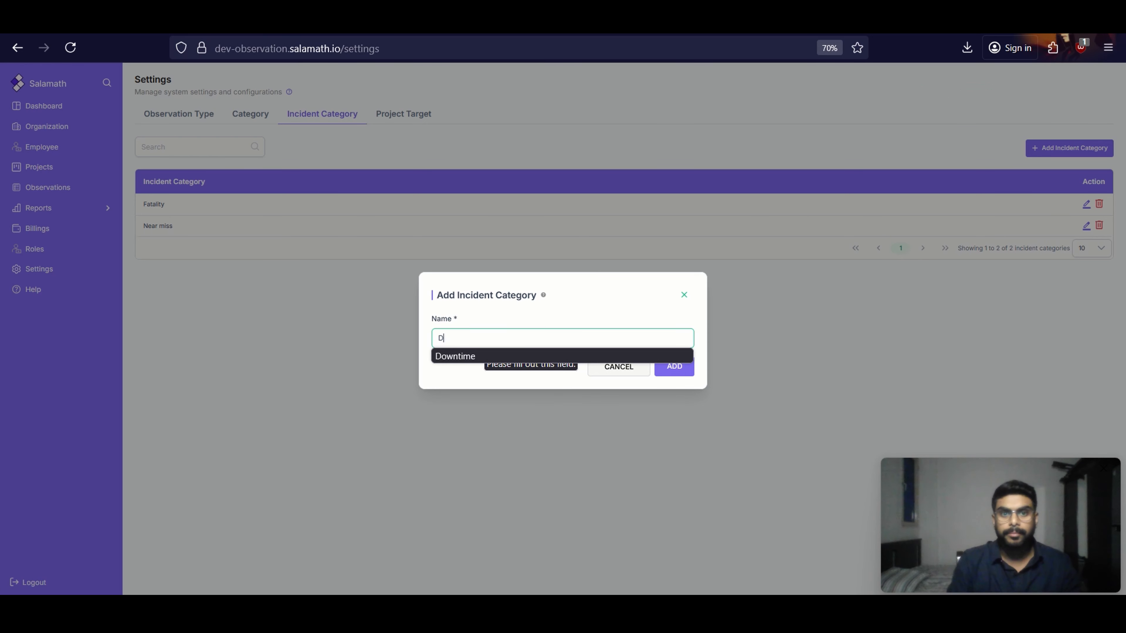
click(543, 357)
click(674, 366)
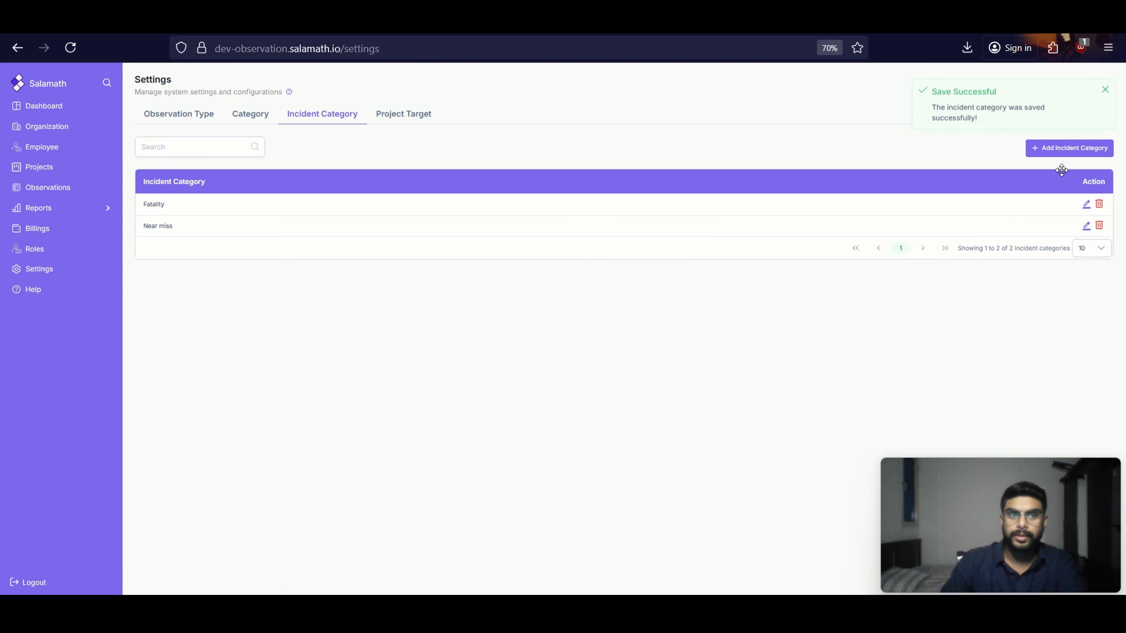
Add a fourth incident category named "Lost Time Injury"
click(1096, 156)
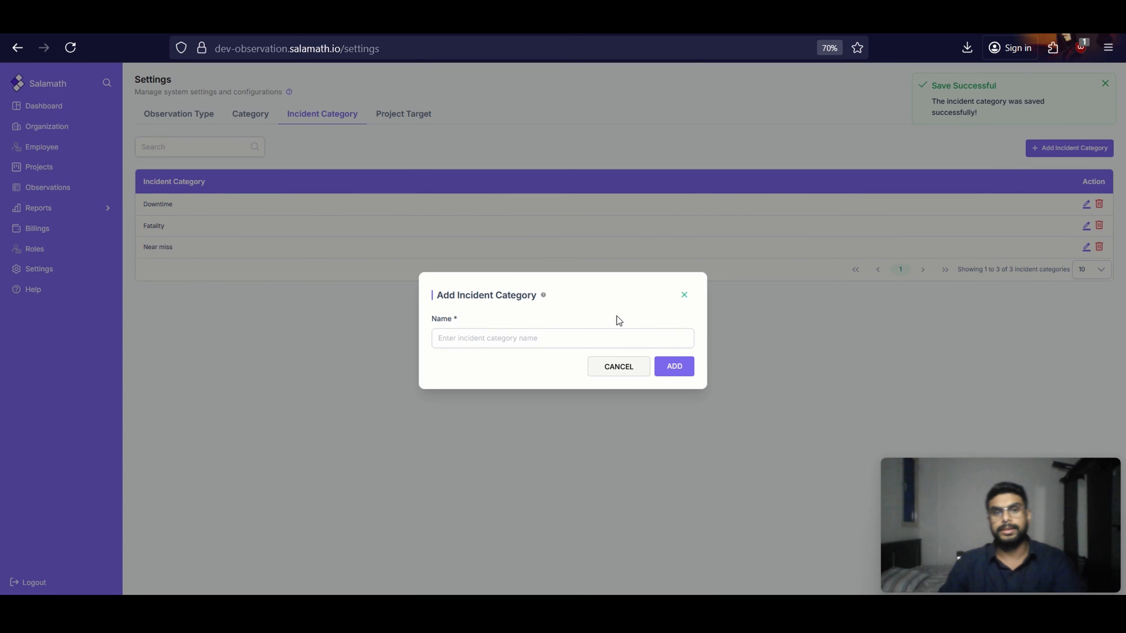
click(594, 337)
text(Lo)
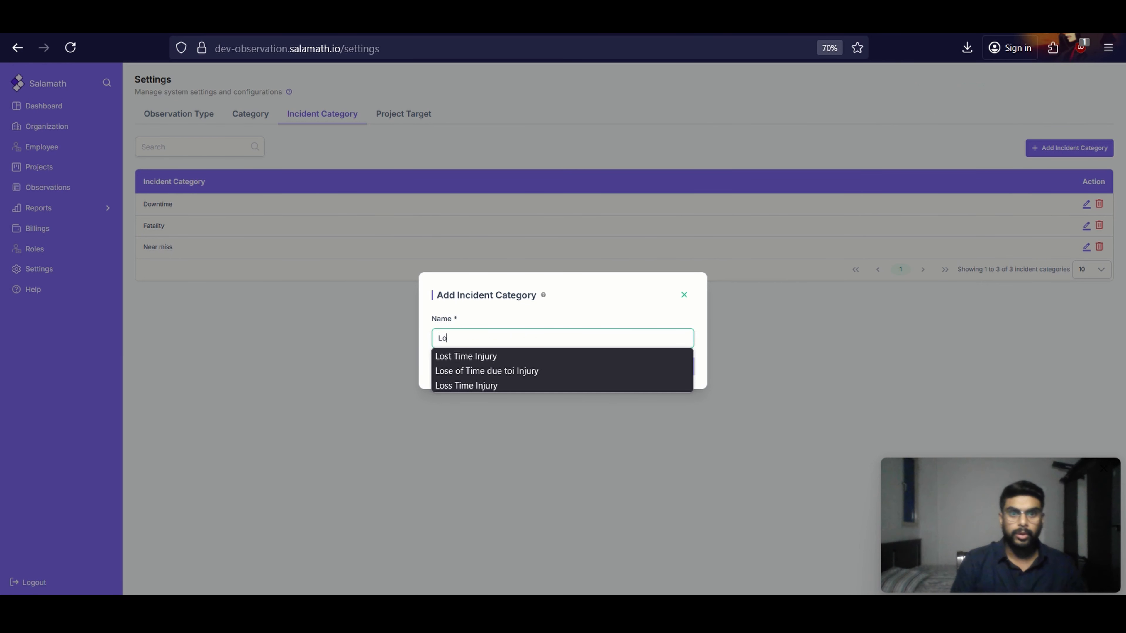
click(537, 355)
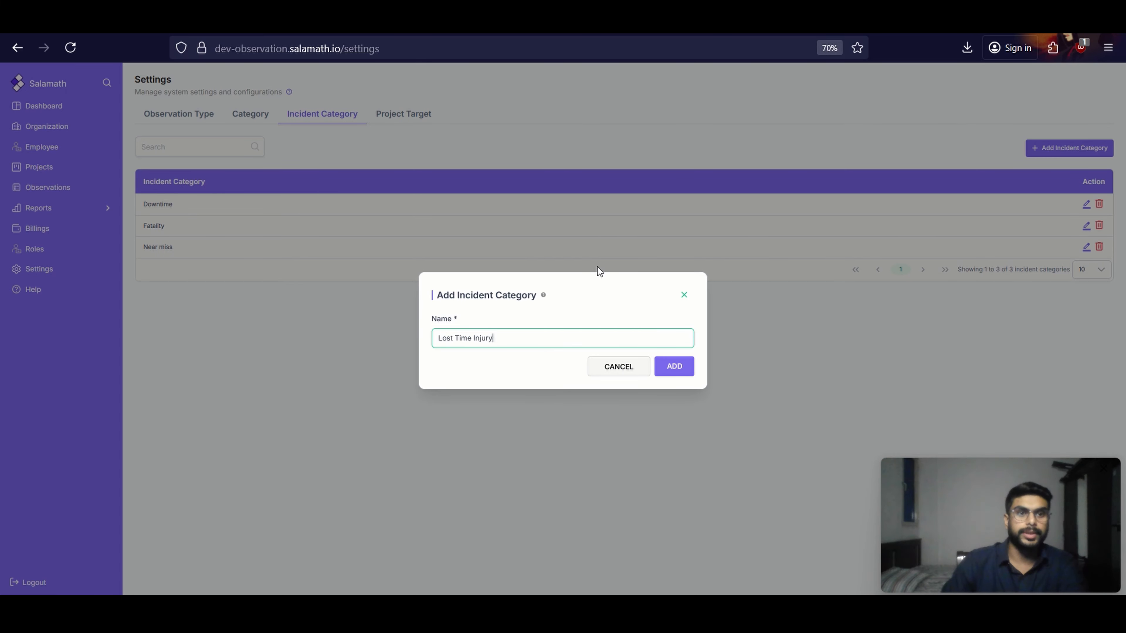
click(679, 370)
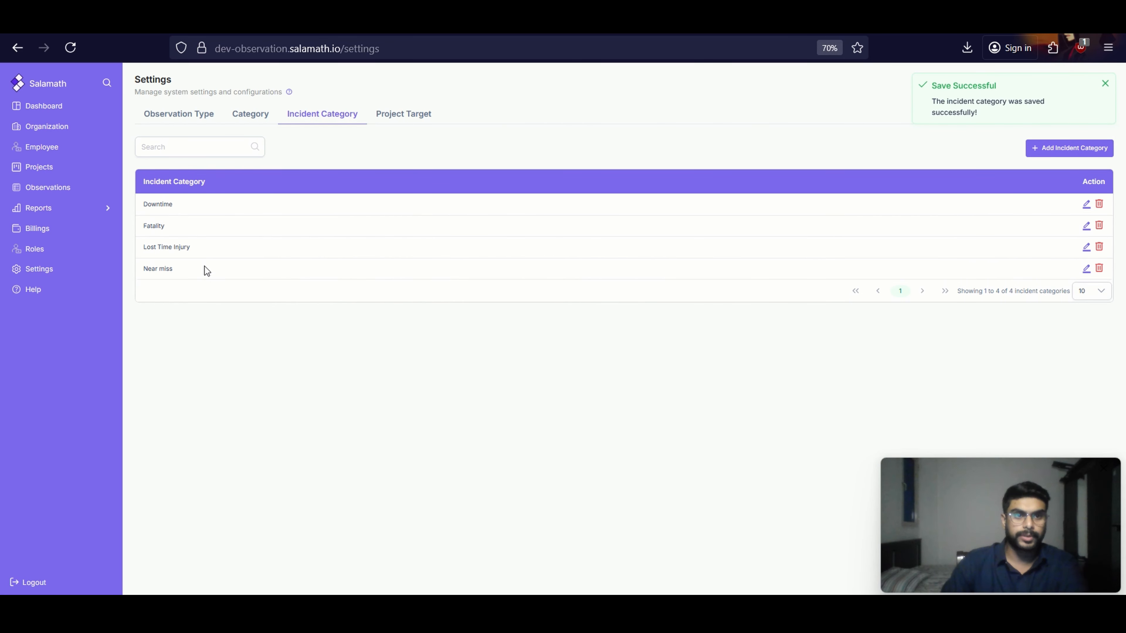
Examine the project choices and target field for a new project target in Settings, and close the form without adding one
click(420, 119)
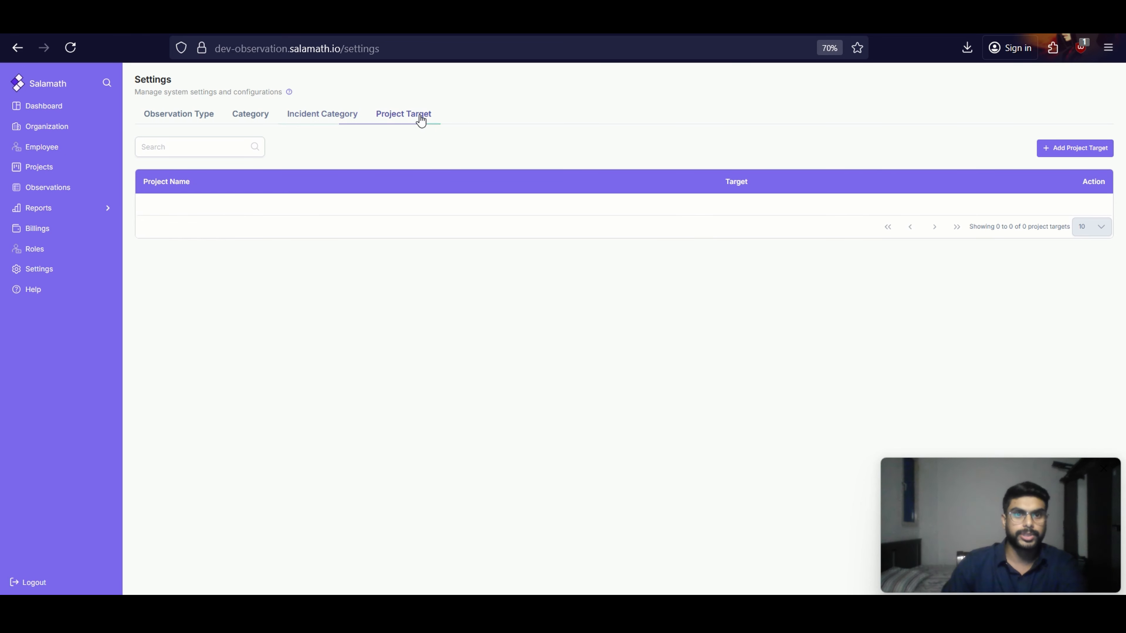
click(1050, 150)
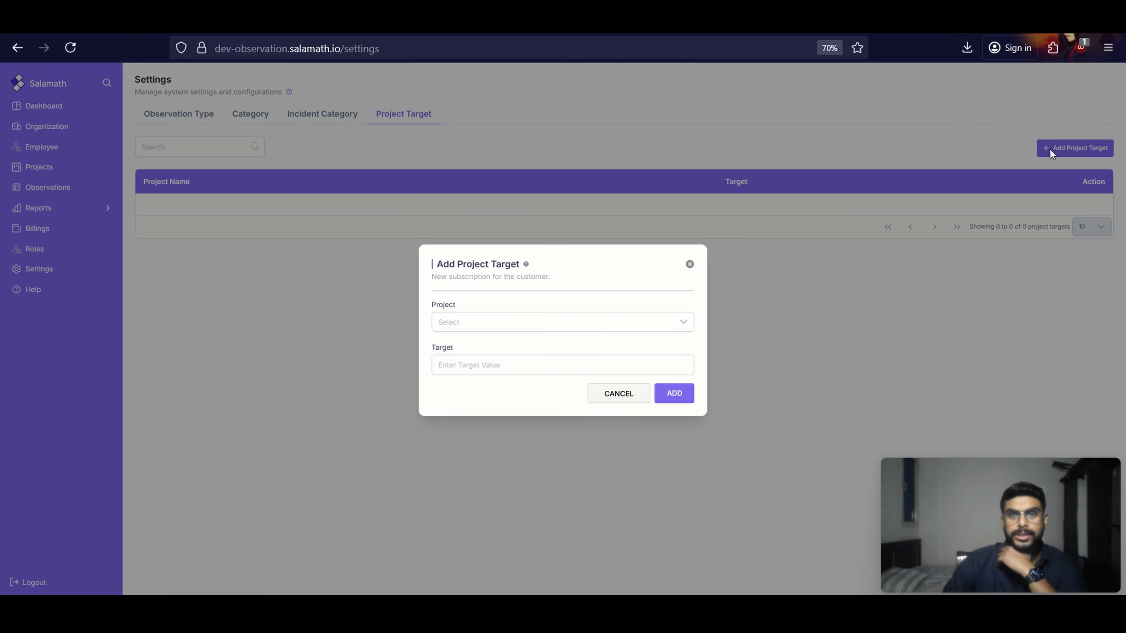
click(546, 327)
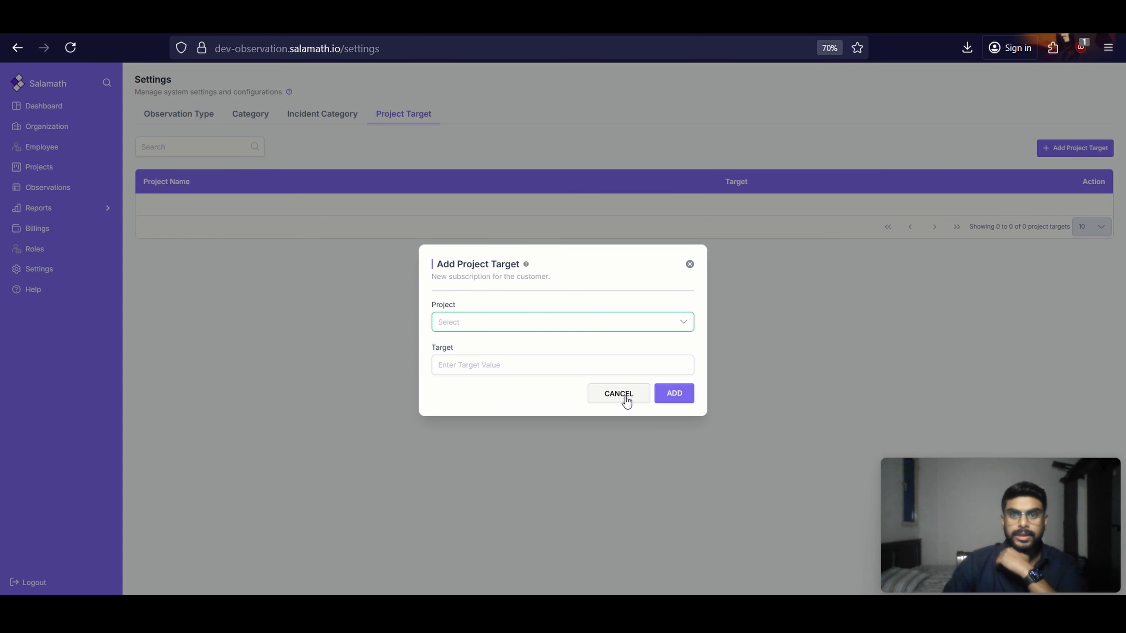
click(690, 267)
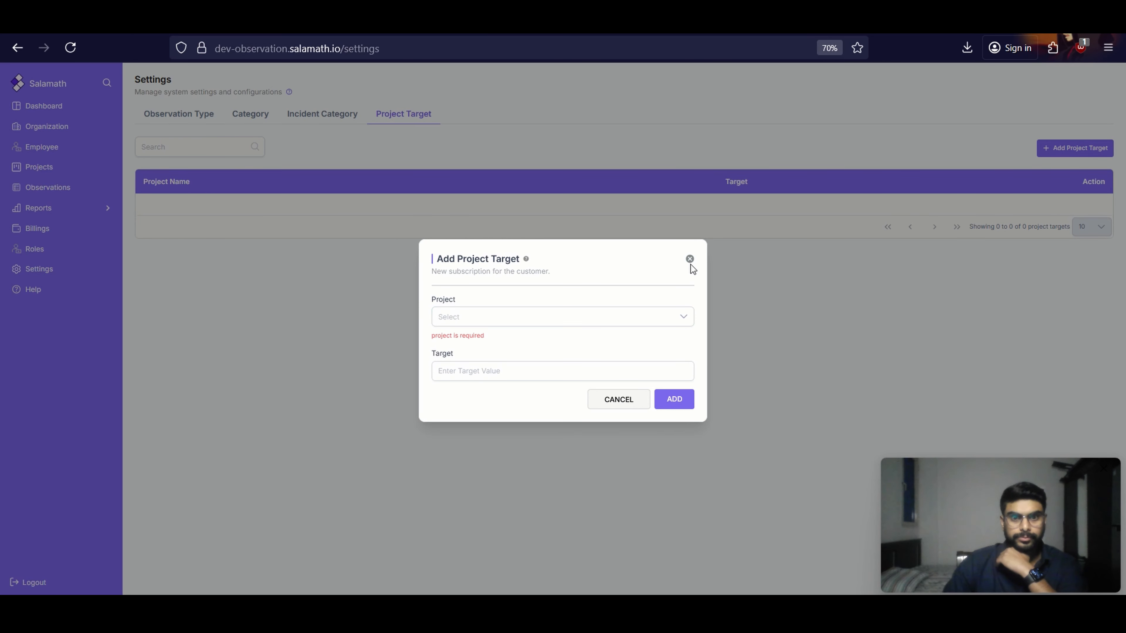
click(690, 259)
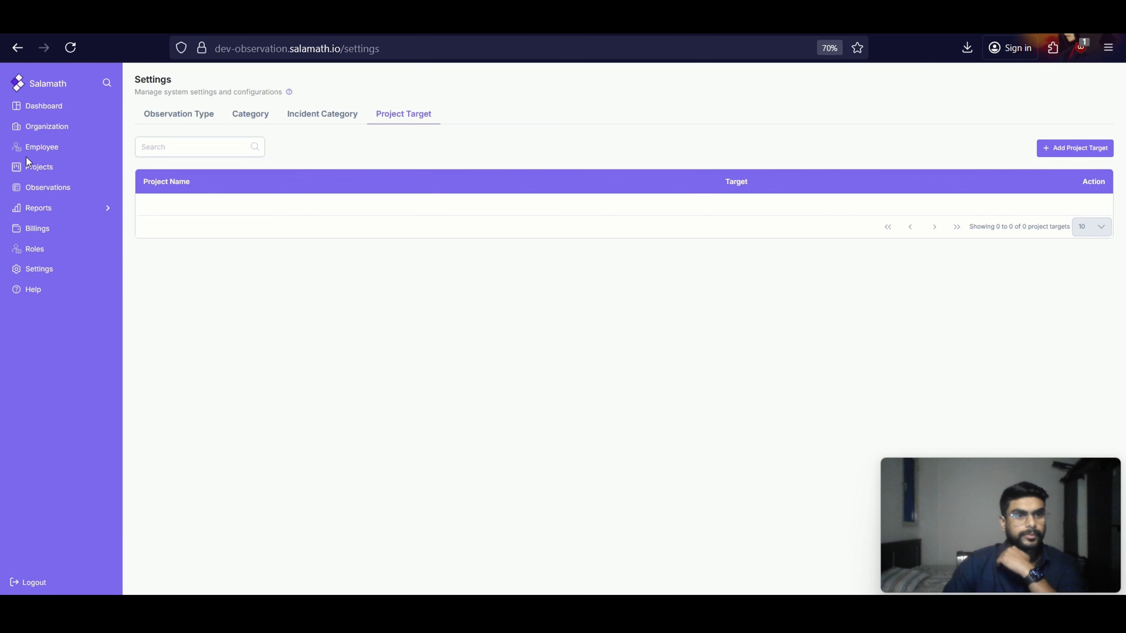
Go to the Organization page through step 2 of the help walkthrough and review the XYZ organization's record
click(61, 131)
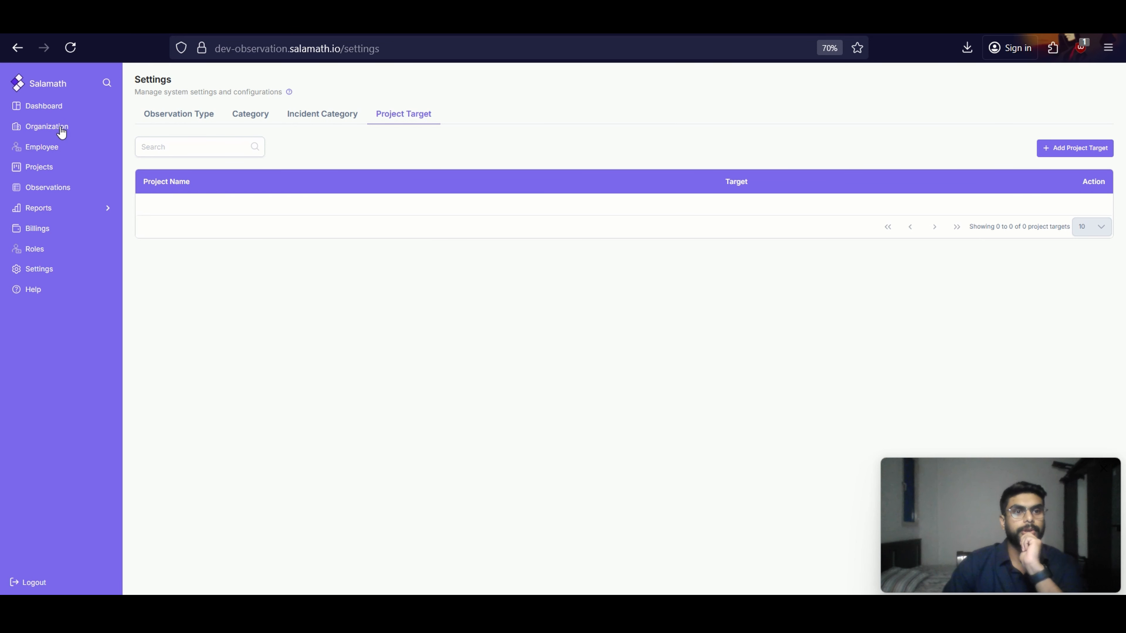
click(36, 292)
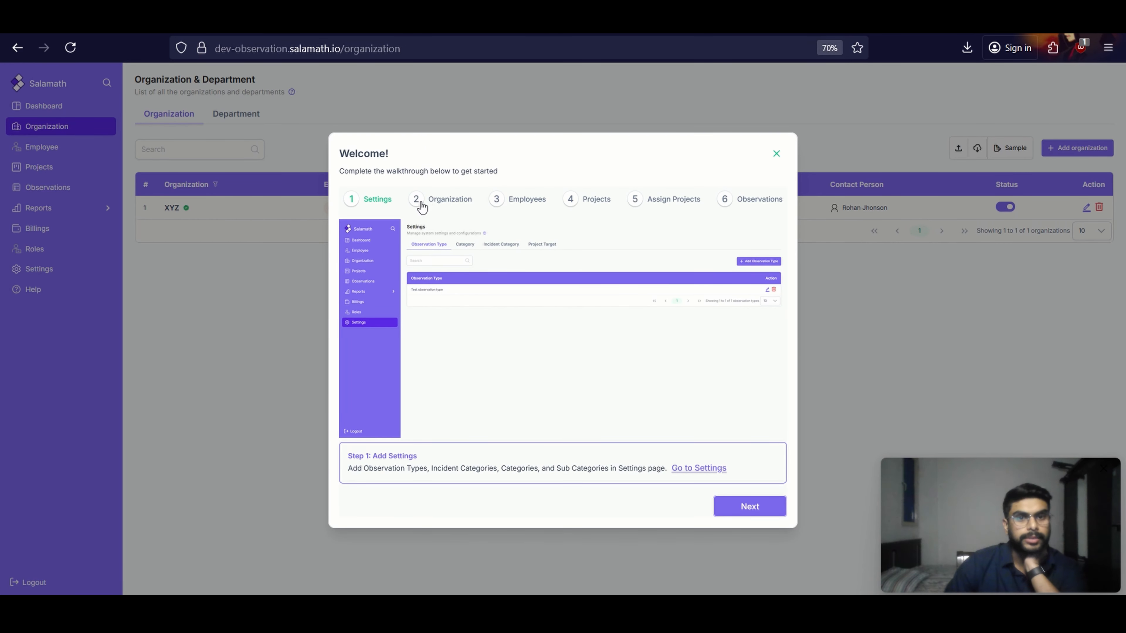
click(437, 200)
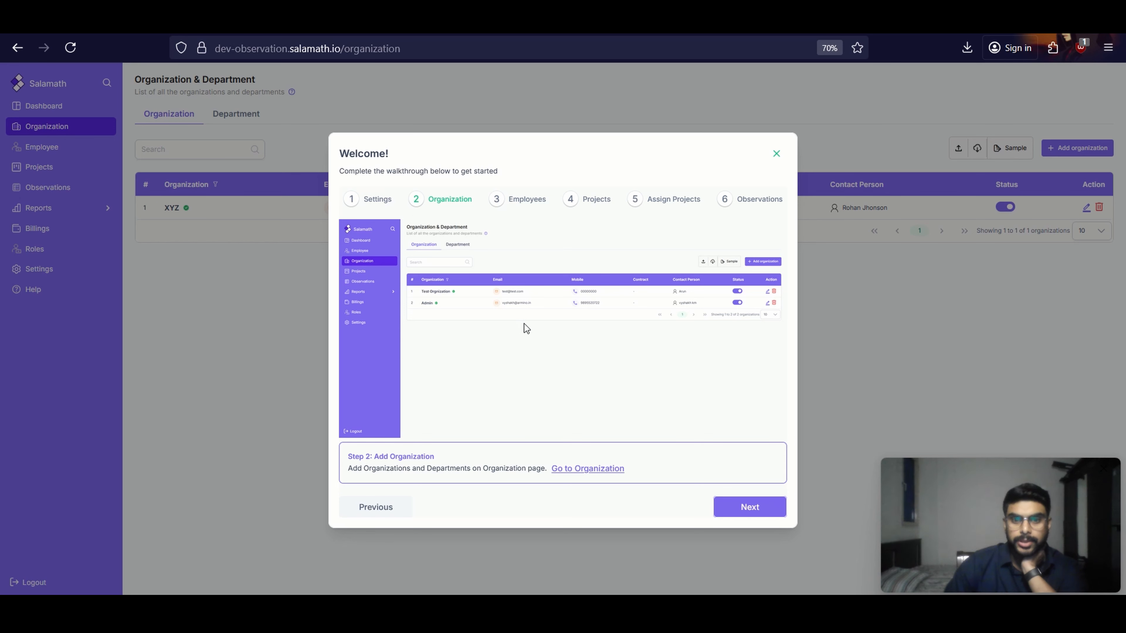
click(602, 469)
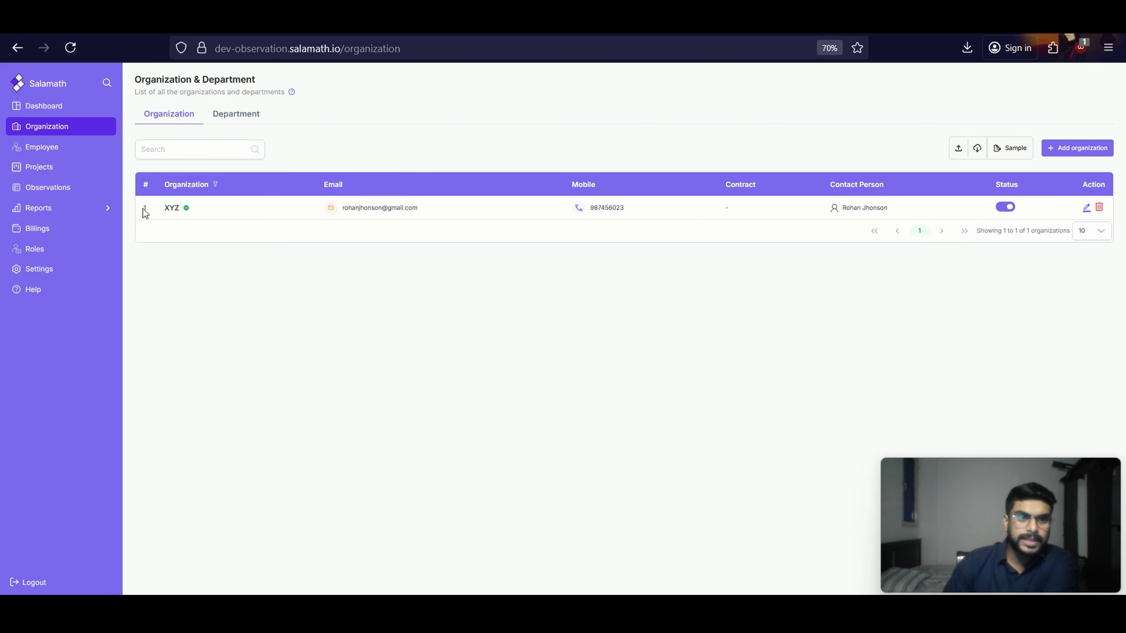
drag(146, 213, 1046, 204)
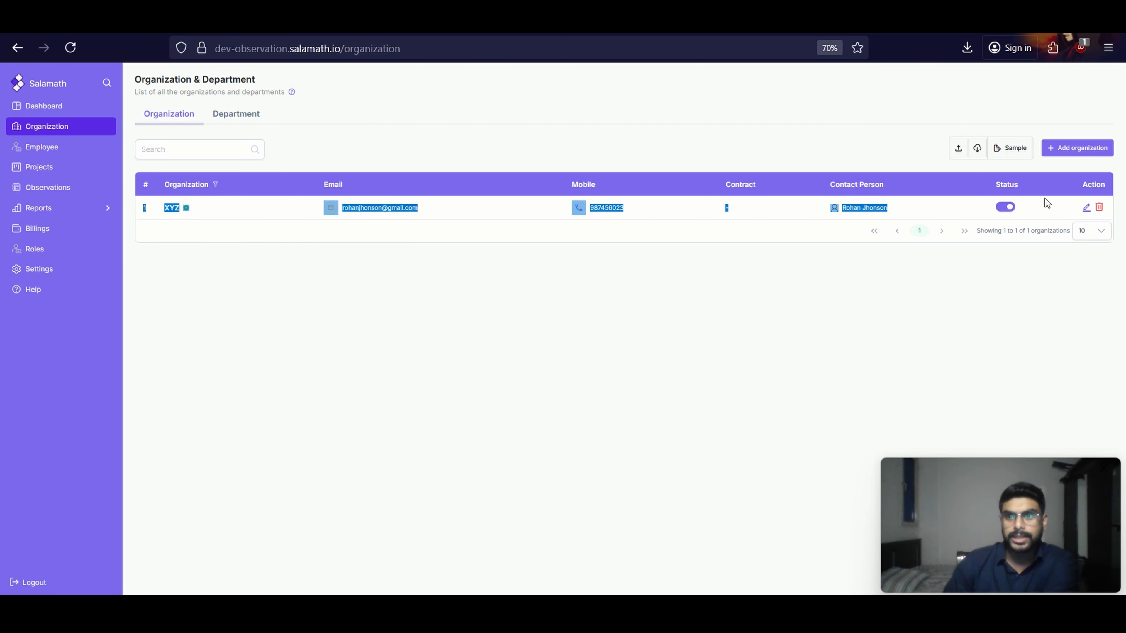
click(647, 280)
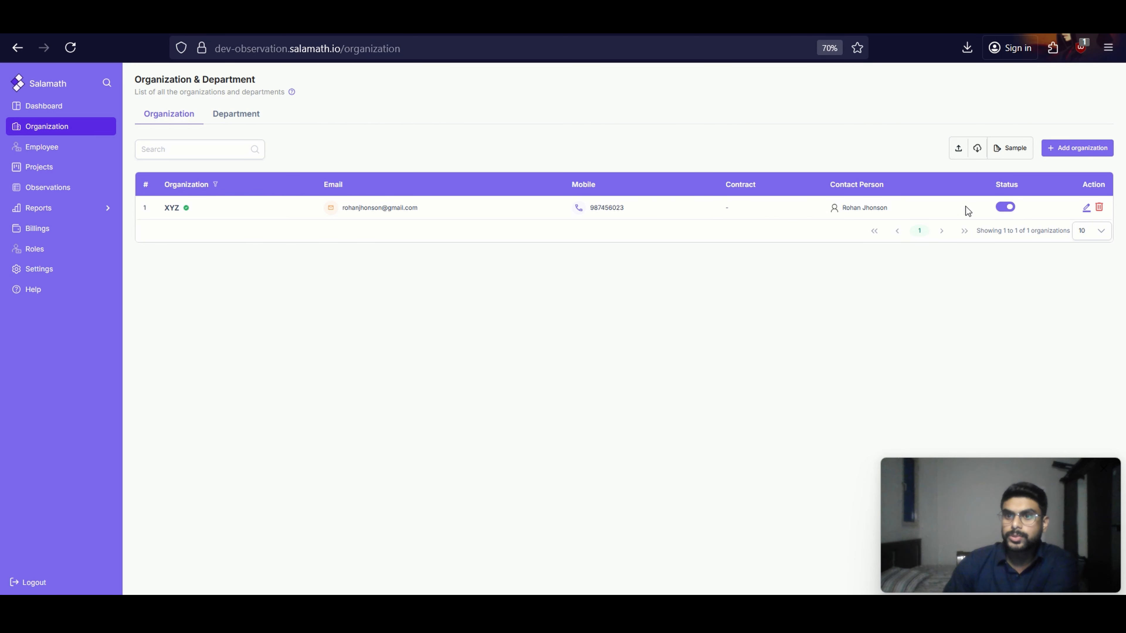
Review and update the XYZ organization's details without changes, and look over the blank form for a new organization without adding one
click(1087, 209)
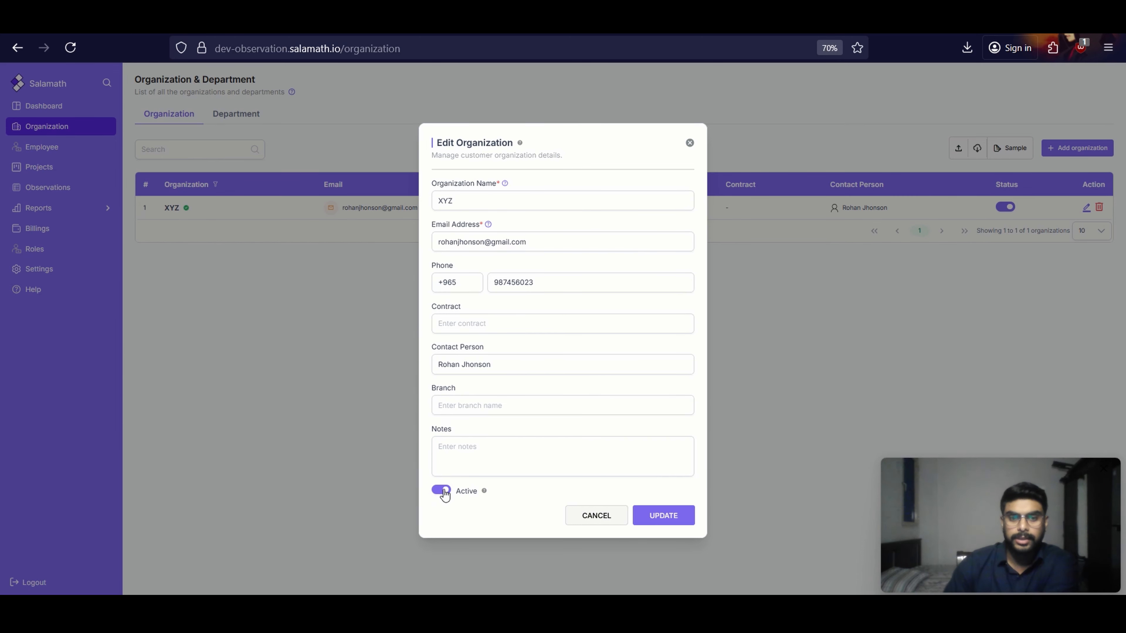
click(662, 515)
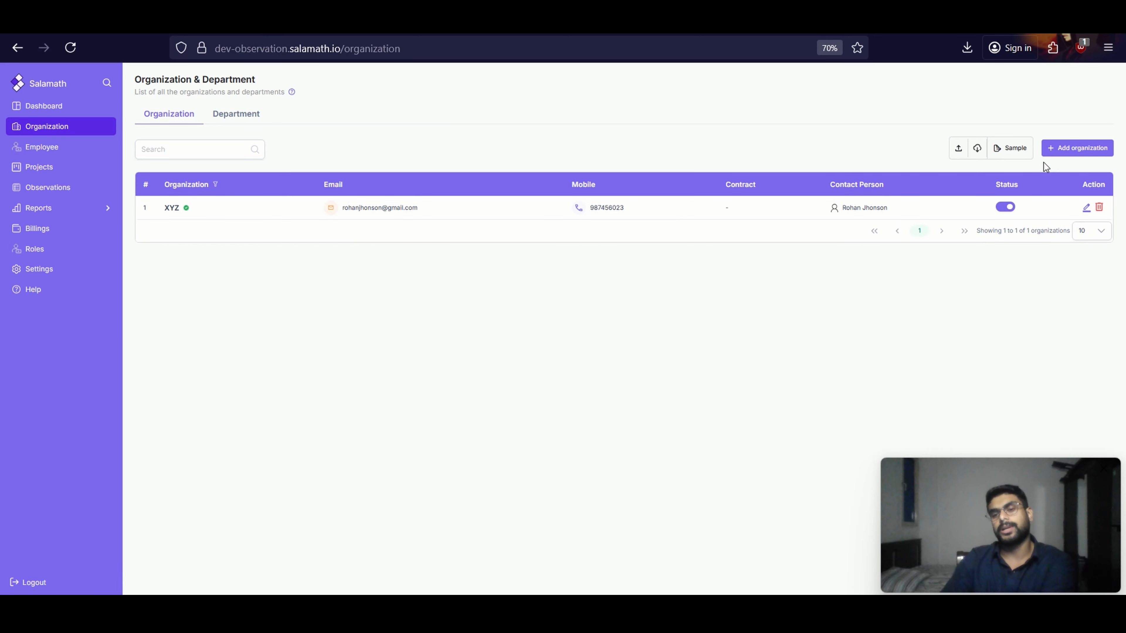
click(1058, 149)
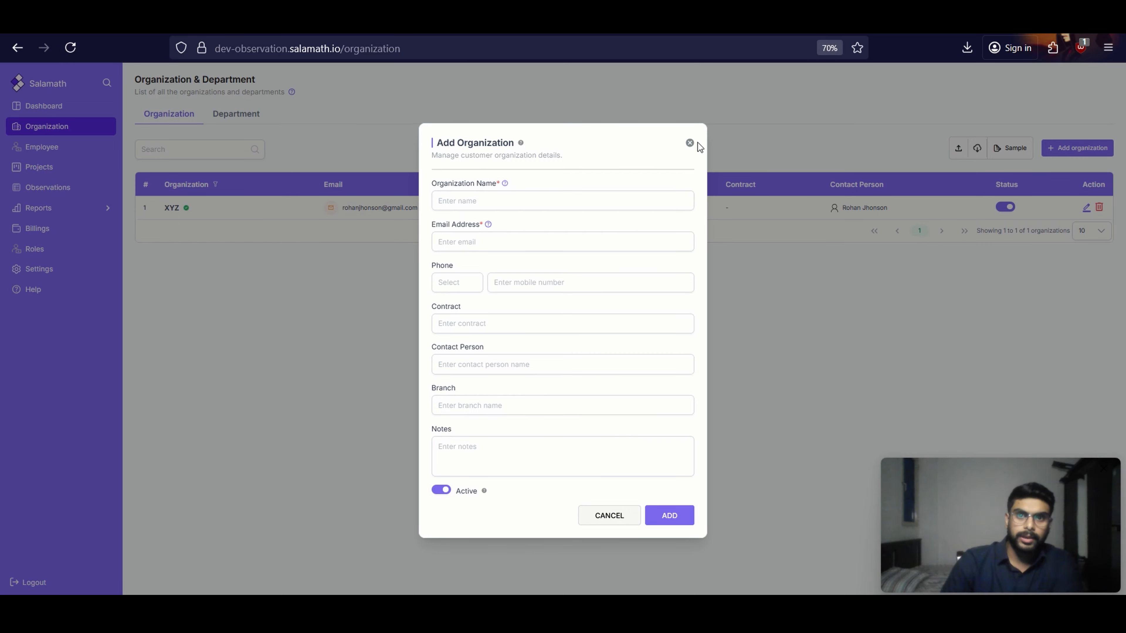
click(691, 143)
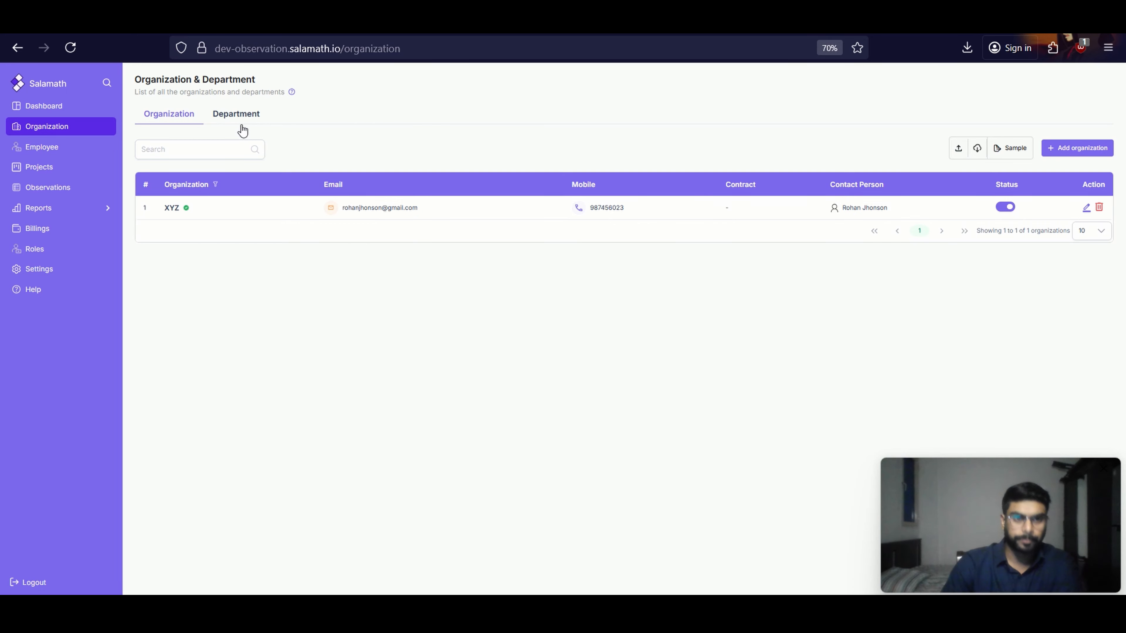
Add an active department named "HSE" under the XYZ organization
click(219, 146)
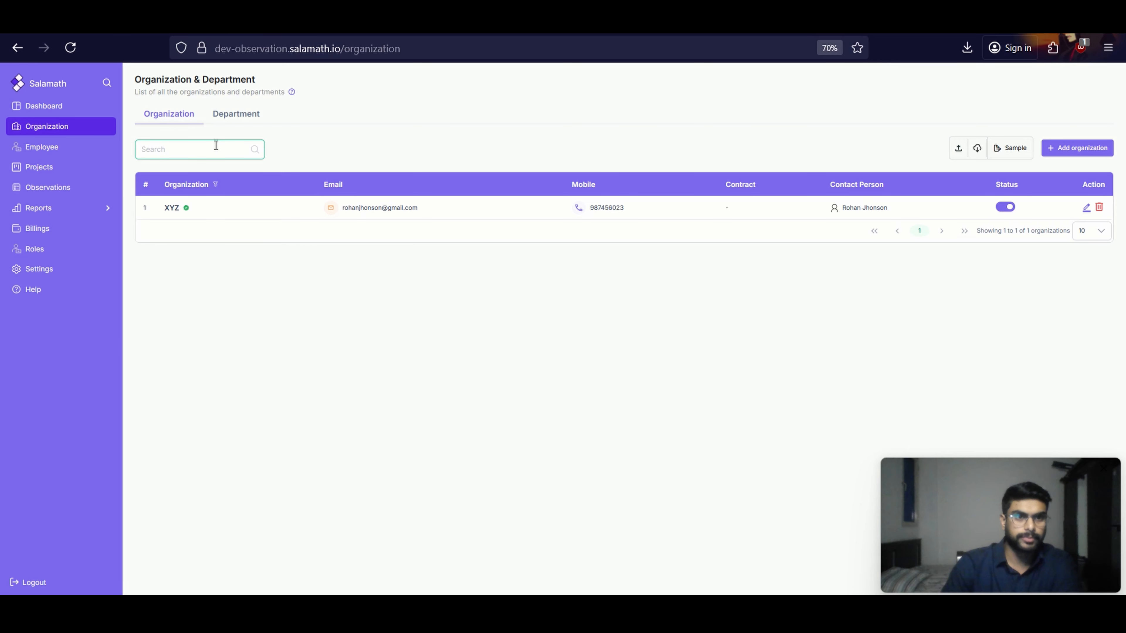
click(240, 115)
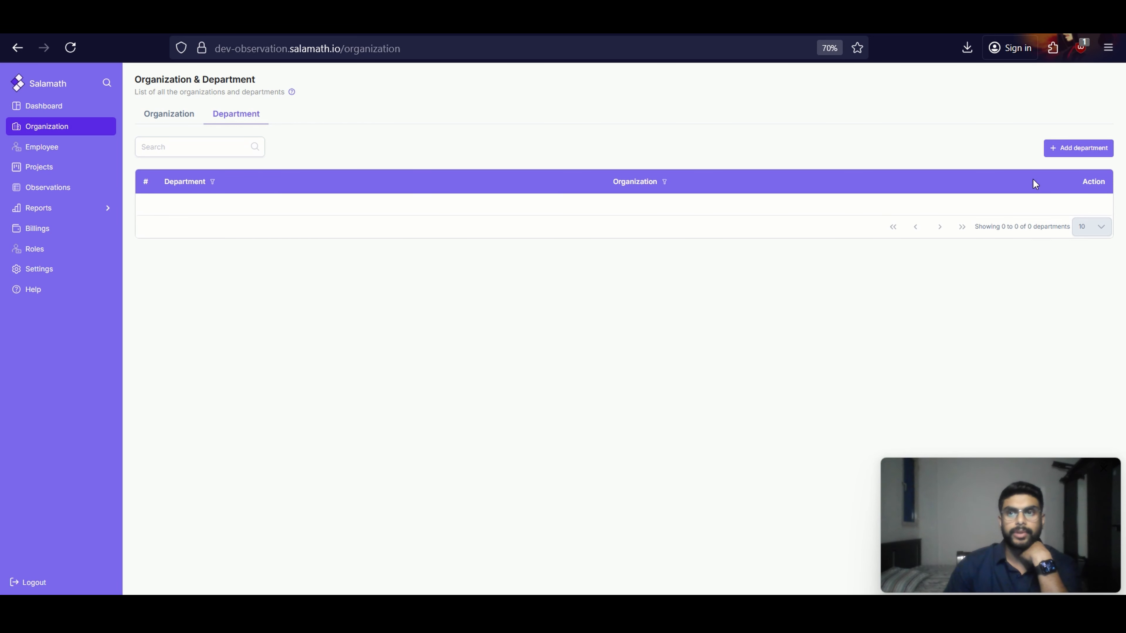
click(1069, 150)
click(532, 313)
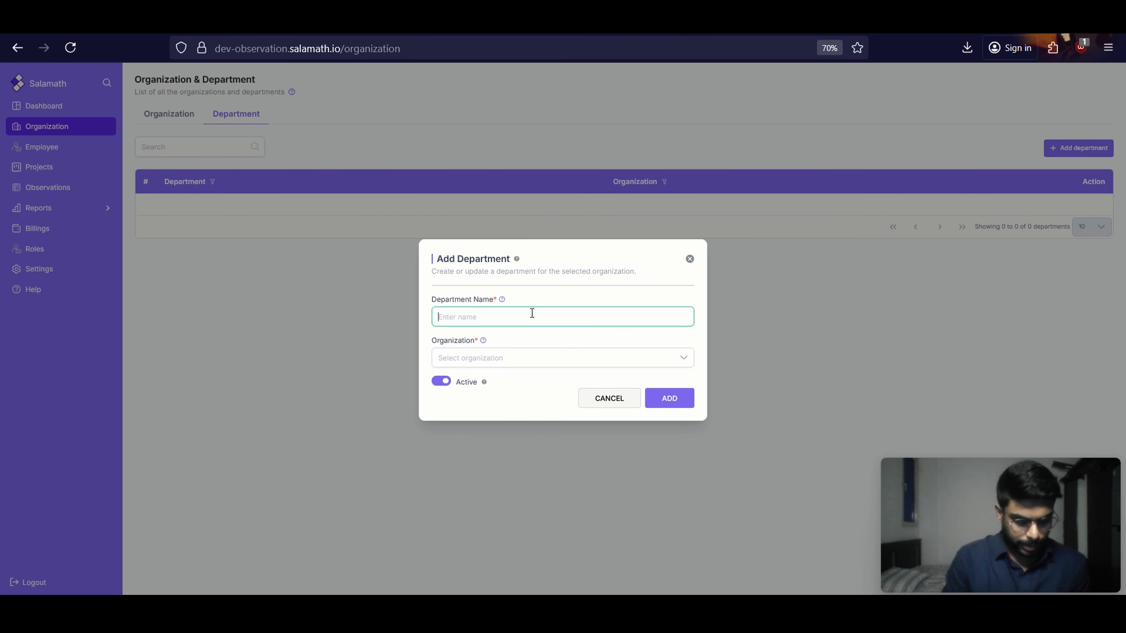
text(HSE)
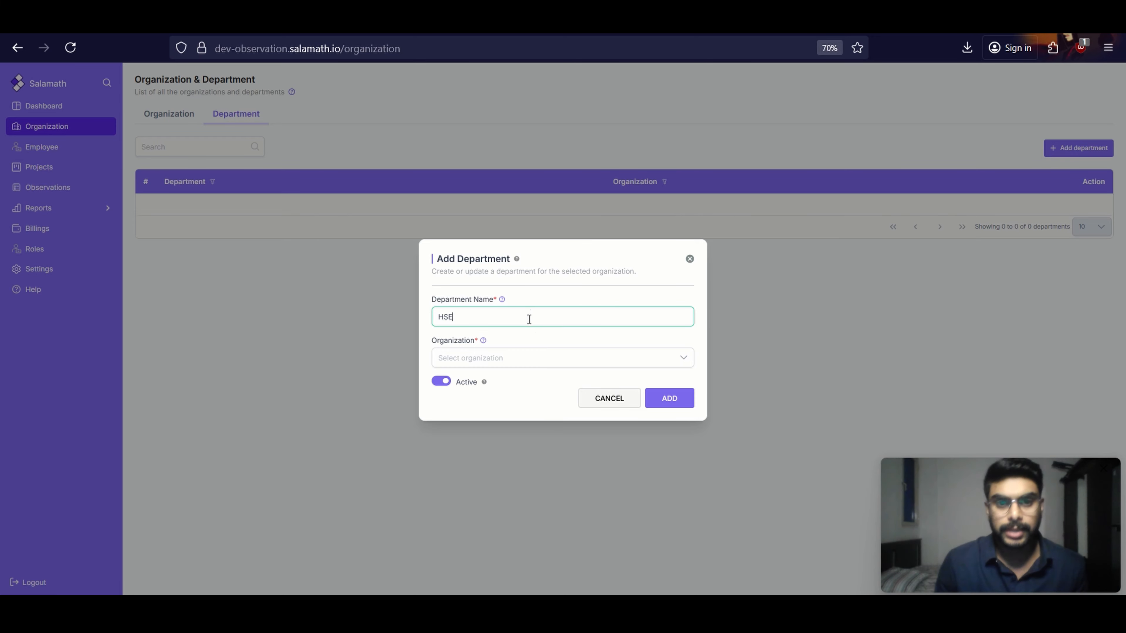
click(535, 357)
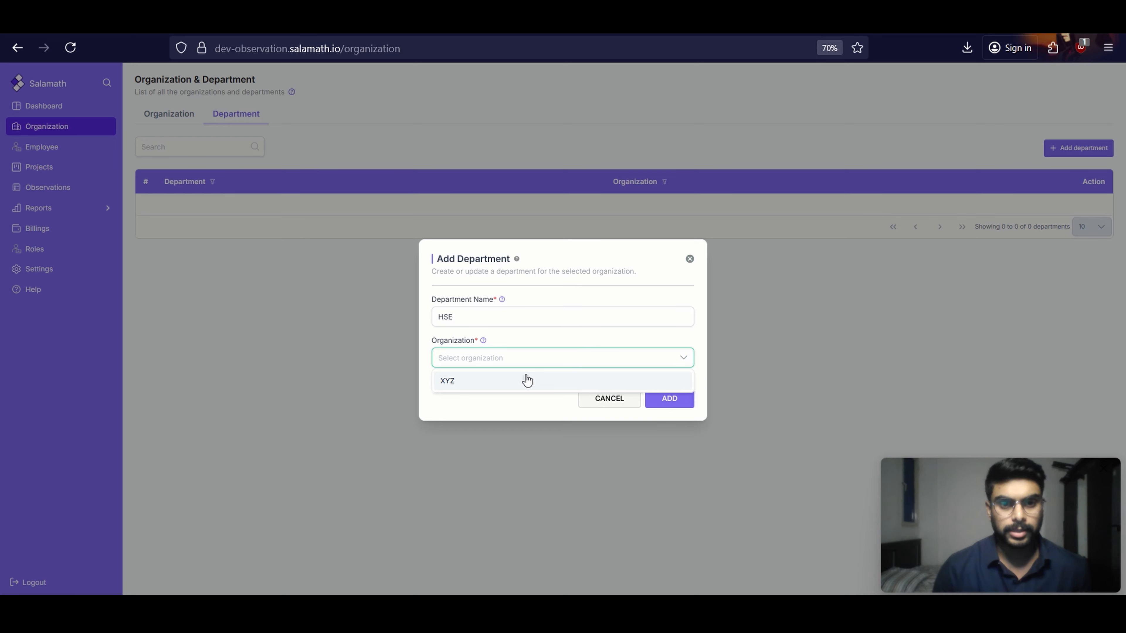
click(527, 380)
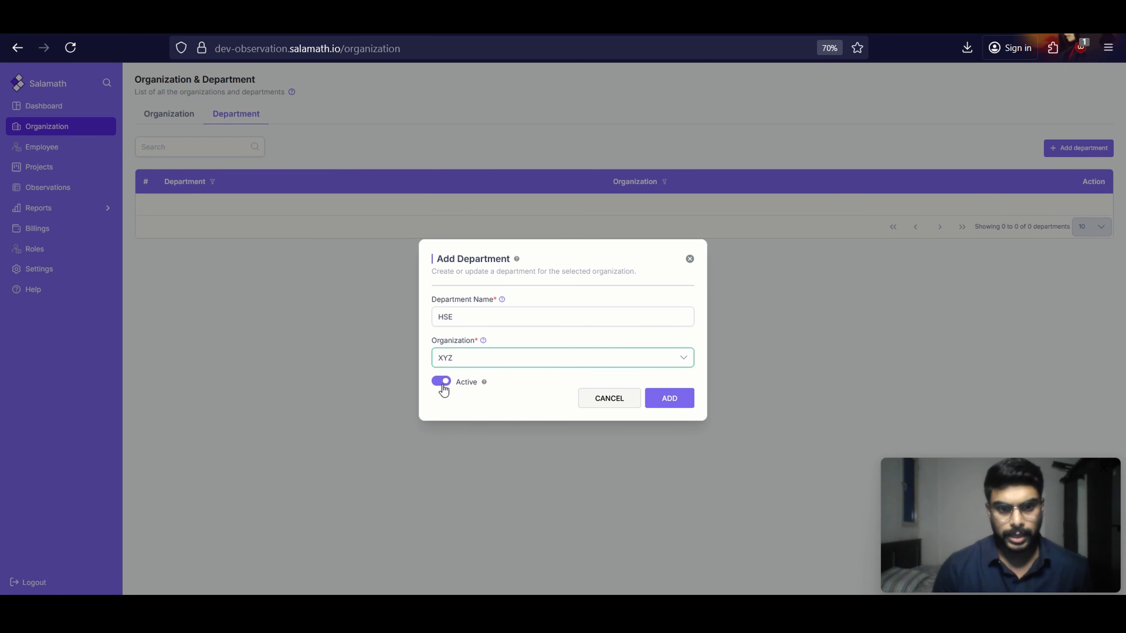
click(671, 398)
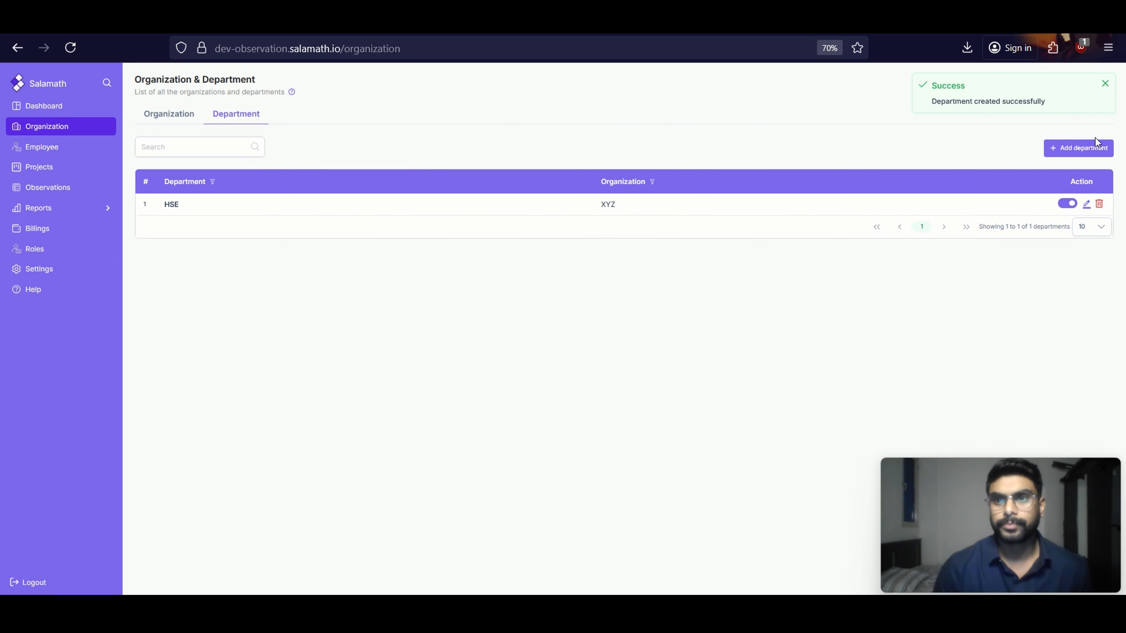
Add a second department named "Project" and assign it to the XYZ organization
click(1097, 149)
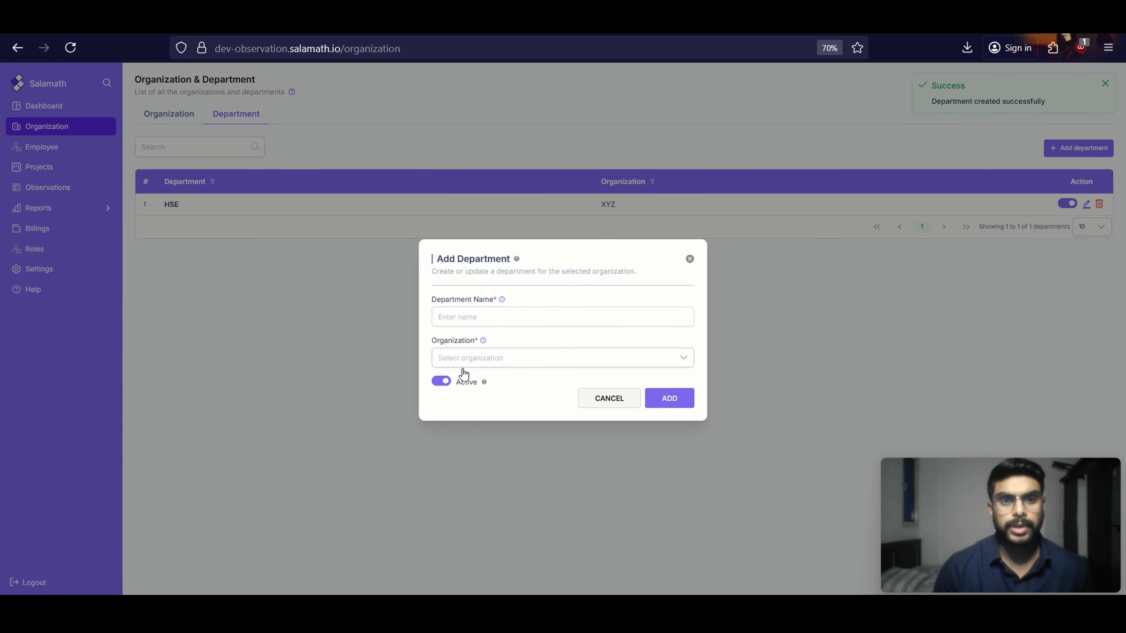
click(491, 316)
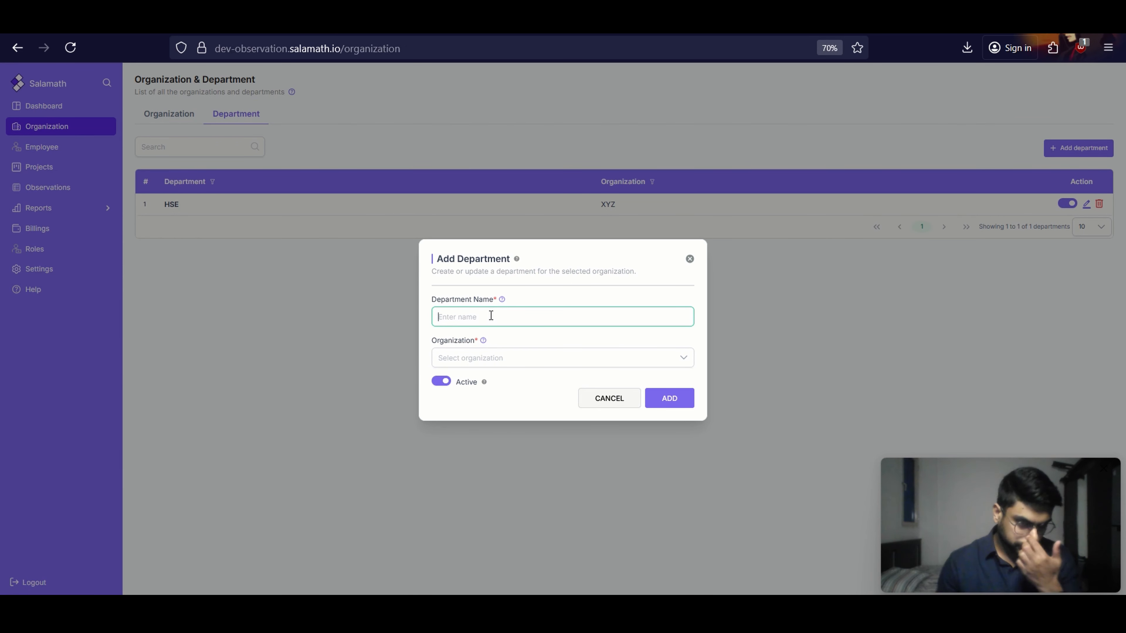
text(Project)
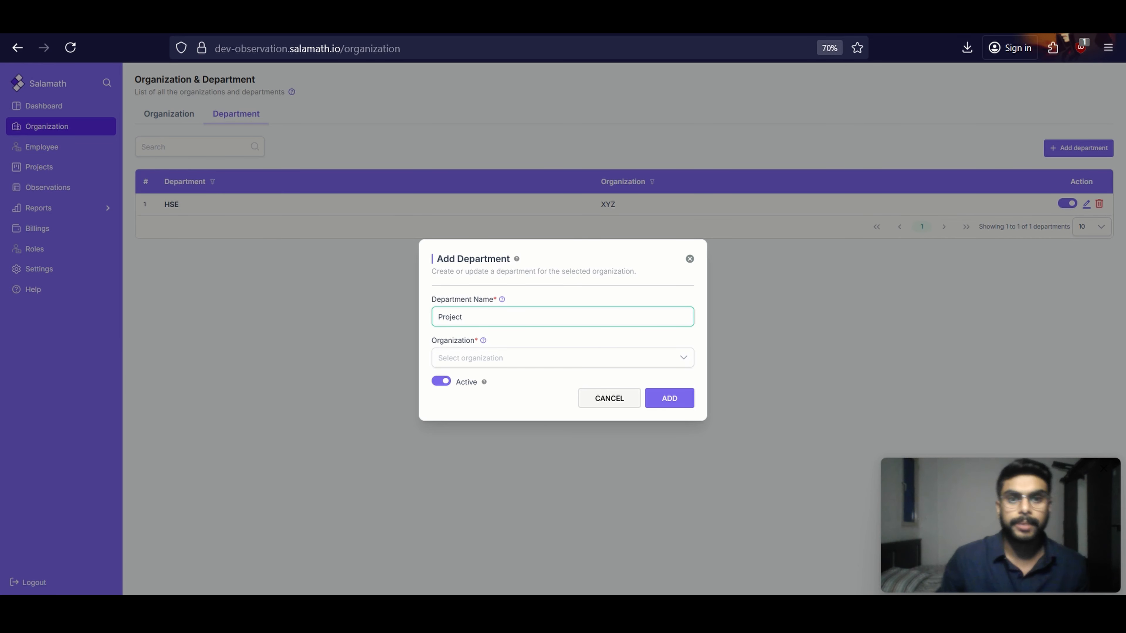
click(470, 359)
click(483, 382)
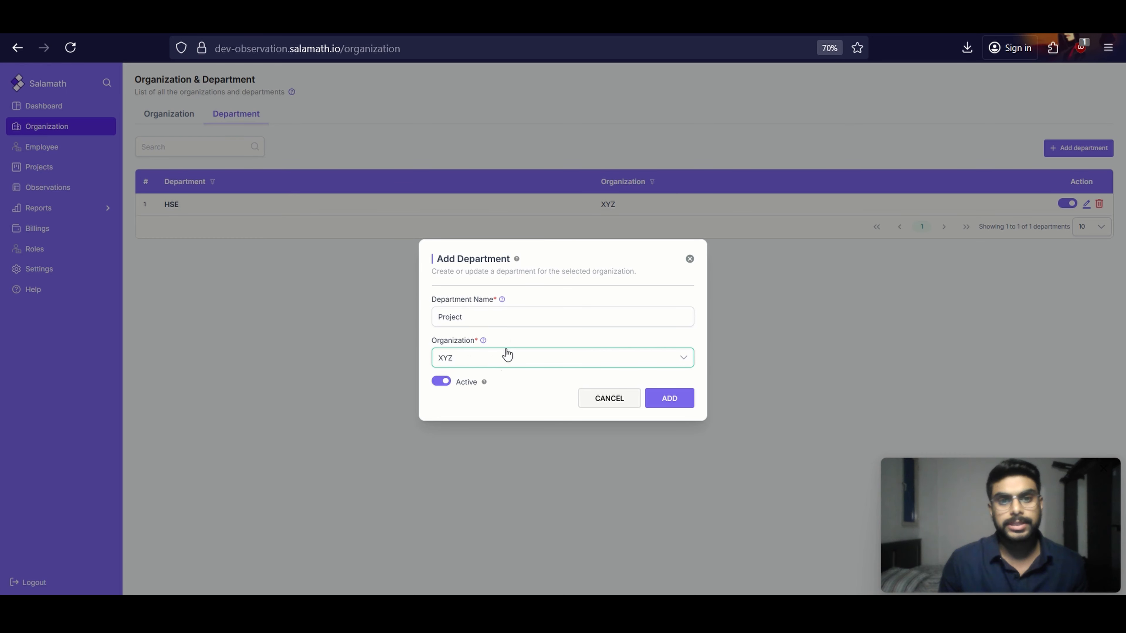
click(670, 399)
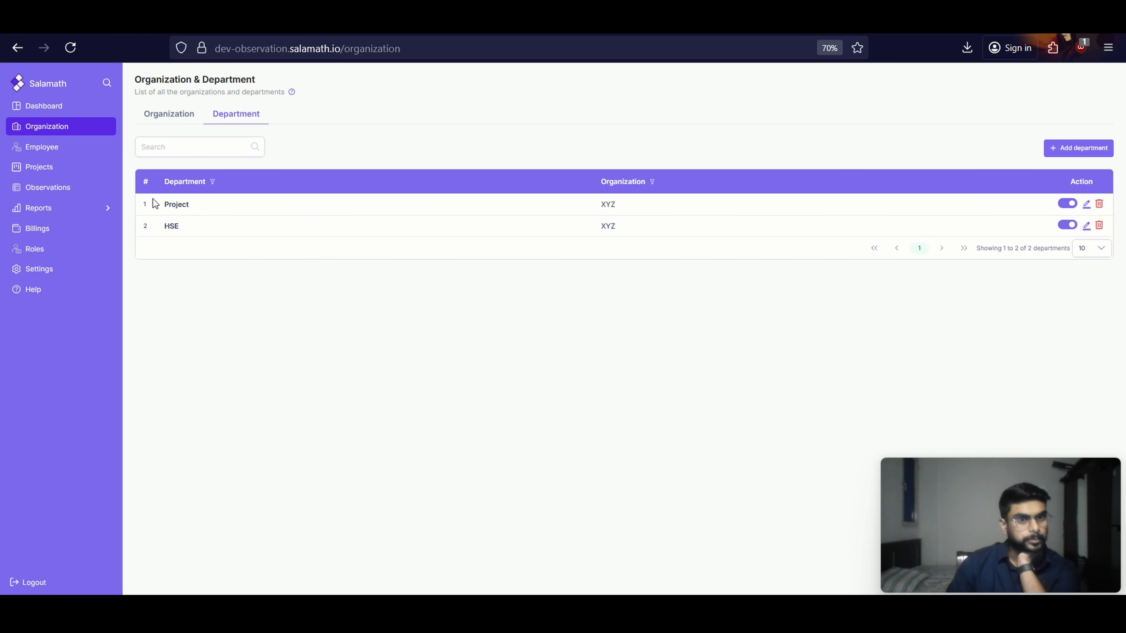
Review the Organization and Employees steps of the getting-started walkthrough and close it
click(28, 290)
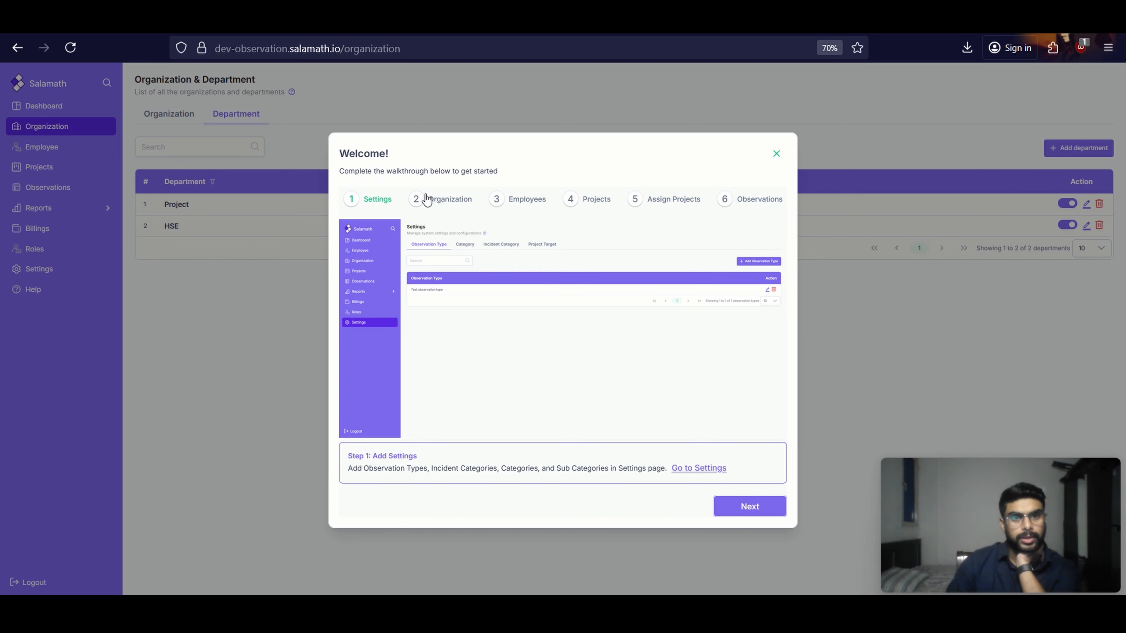
click(442, 205)
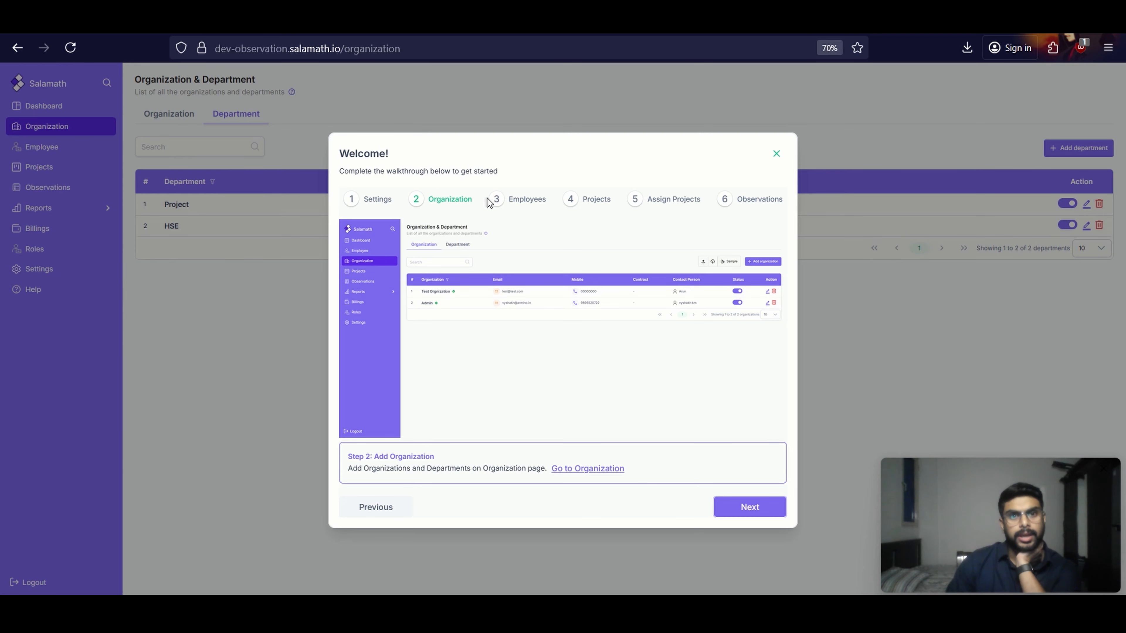
click(514, 201)
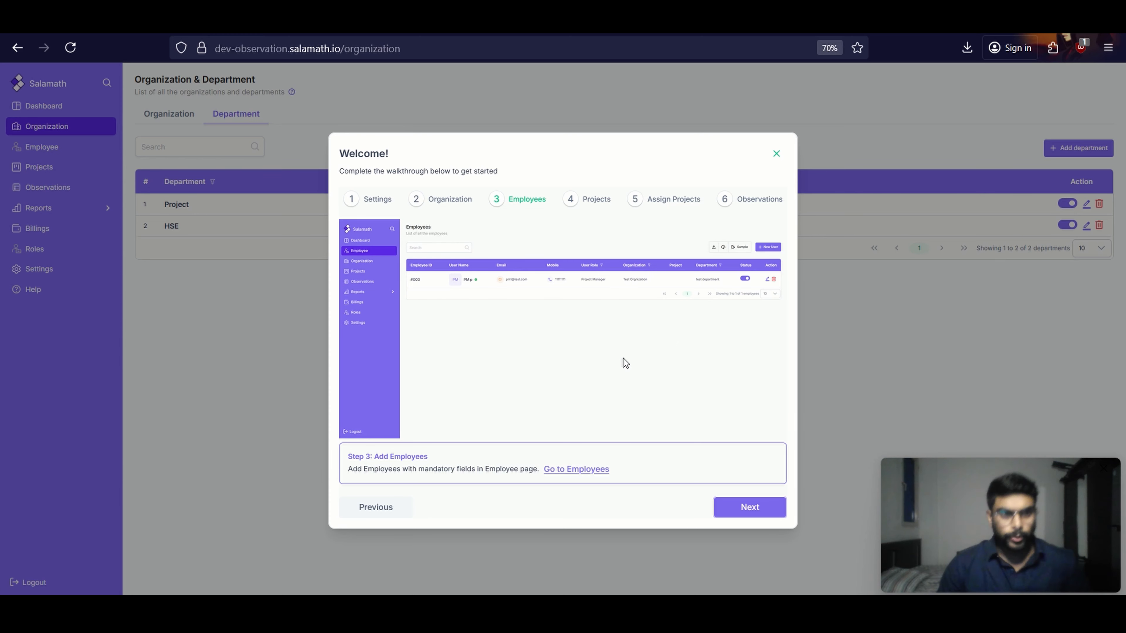
click(777, 155)
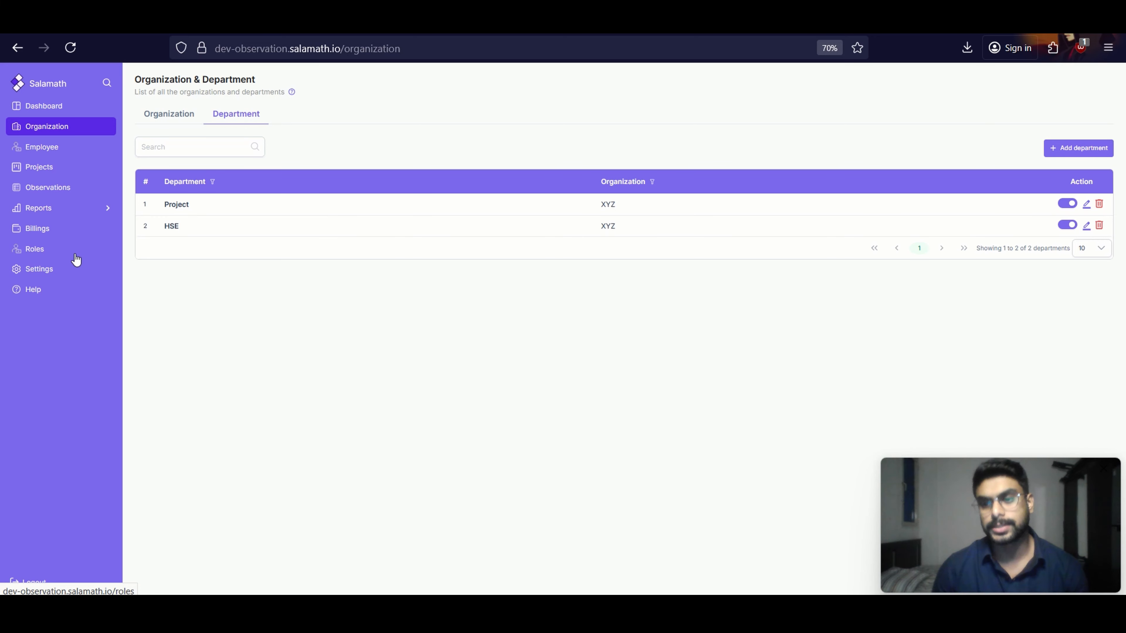
Open the Employee role for editing from the roles list and examine its access level and assigned permissions
click(31, 248)
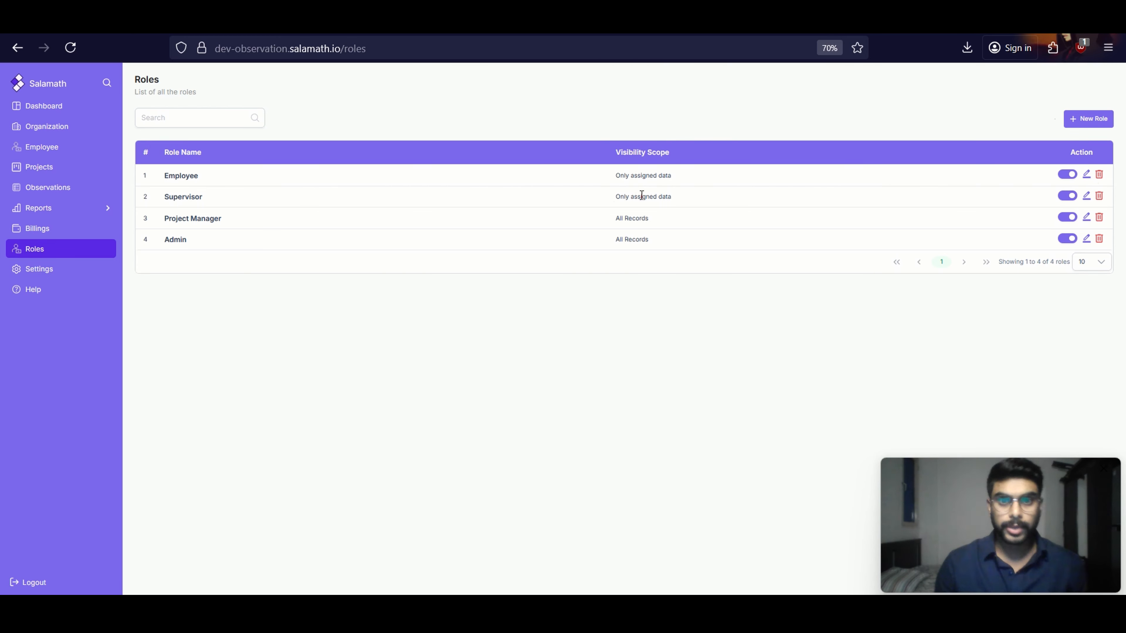
click(1087, 175)
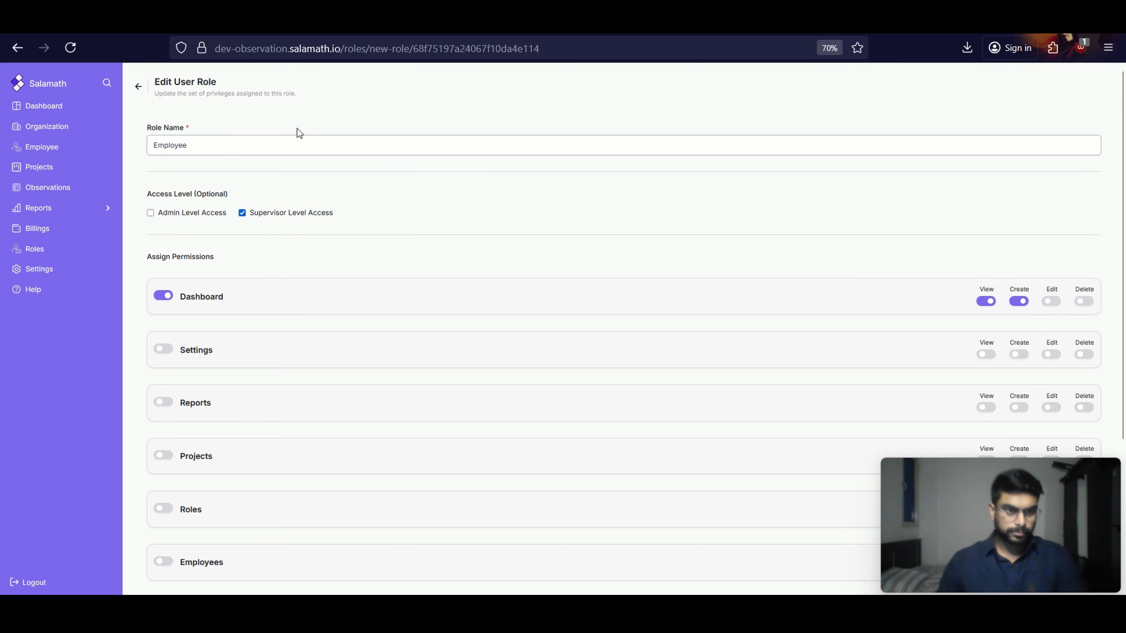
scroll(200, 179, down, 1)
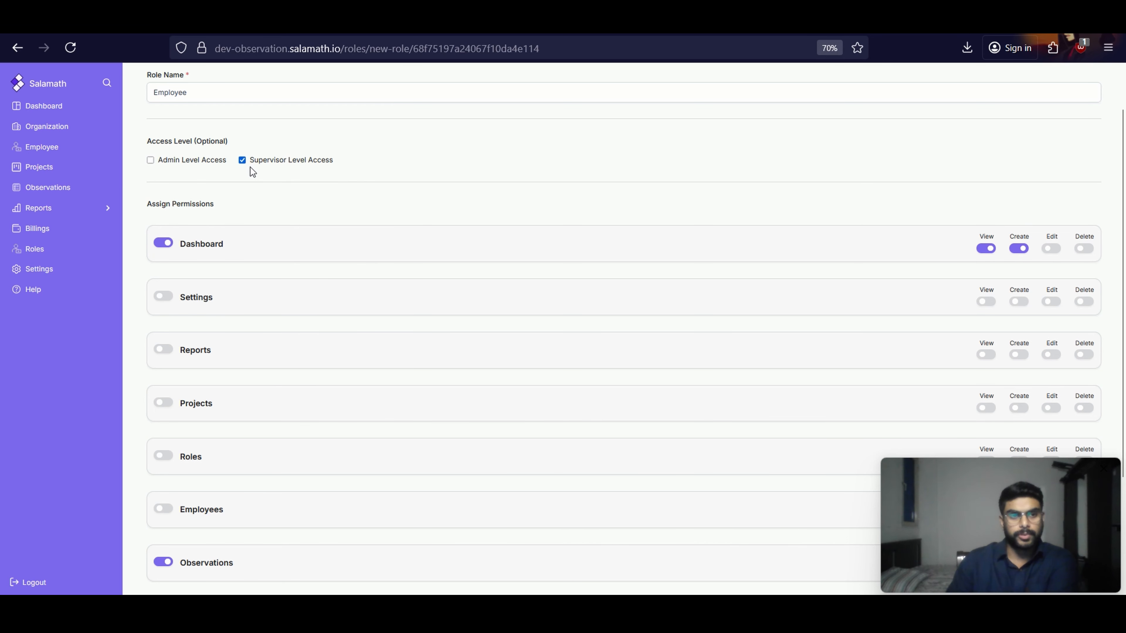
scroll(254, 191, up, 1)
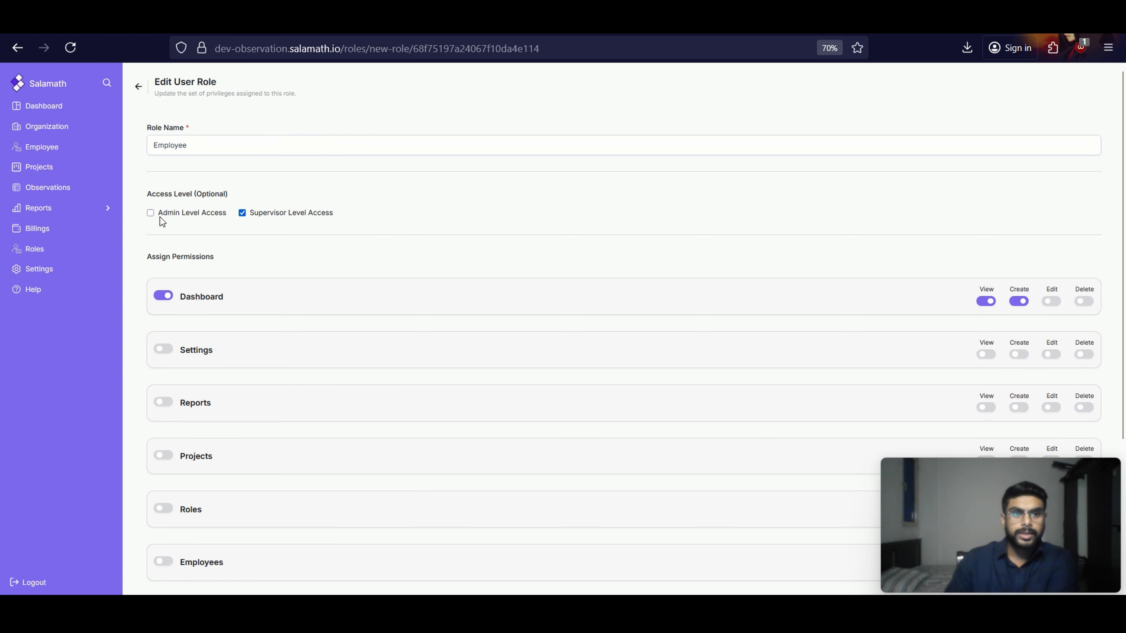
Switch the Employee role to Admin Level Access and review its permissions for every module
click(150, 213)
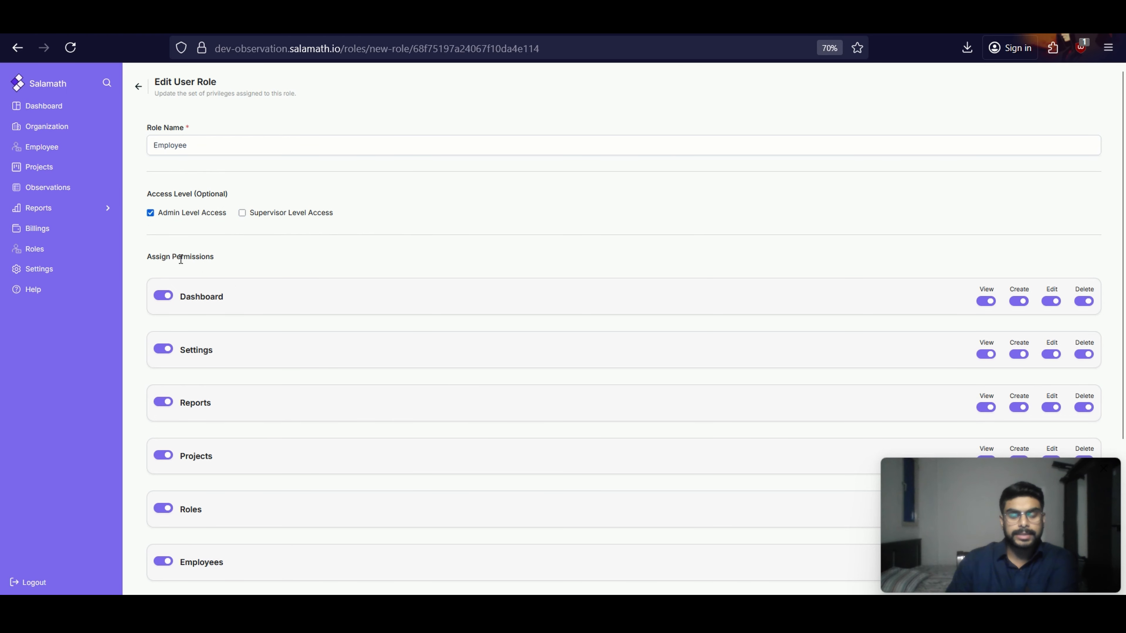
scroll(261, 273, down, 3)
scroll(196, 119, down, 1)
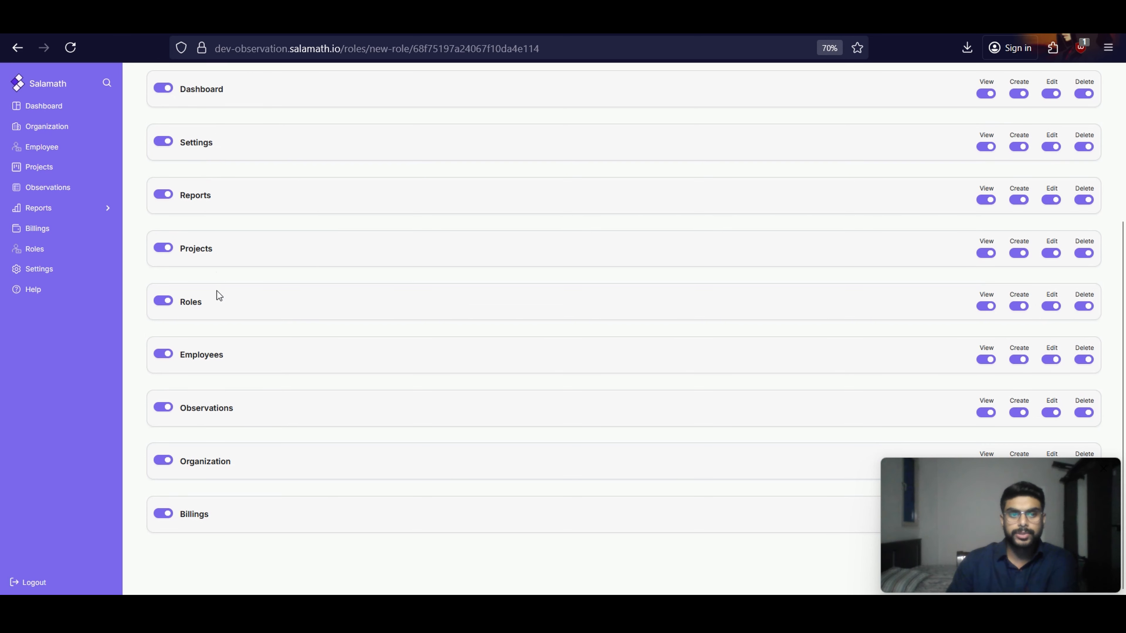
scroll(236, 484, up, 2)
scroll(219, 228, down, 2)
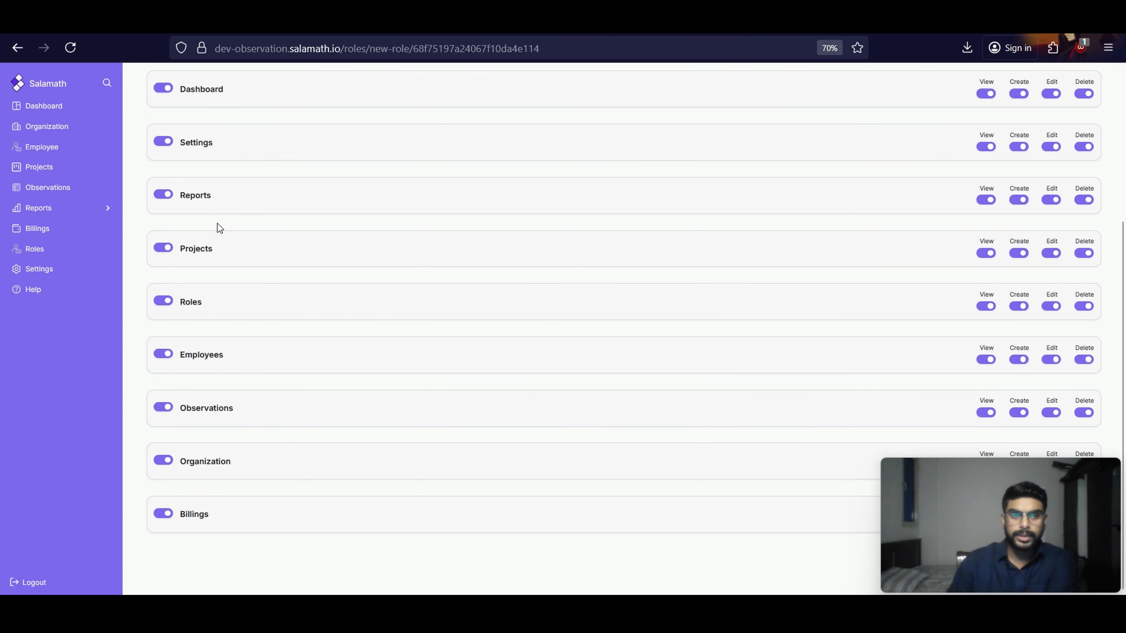
scroll(257, 310, up, 2)
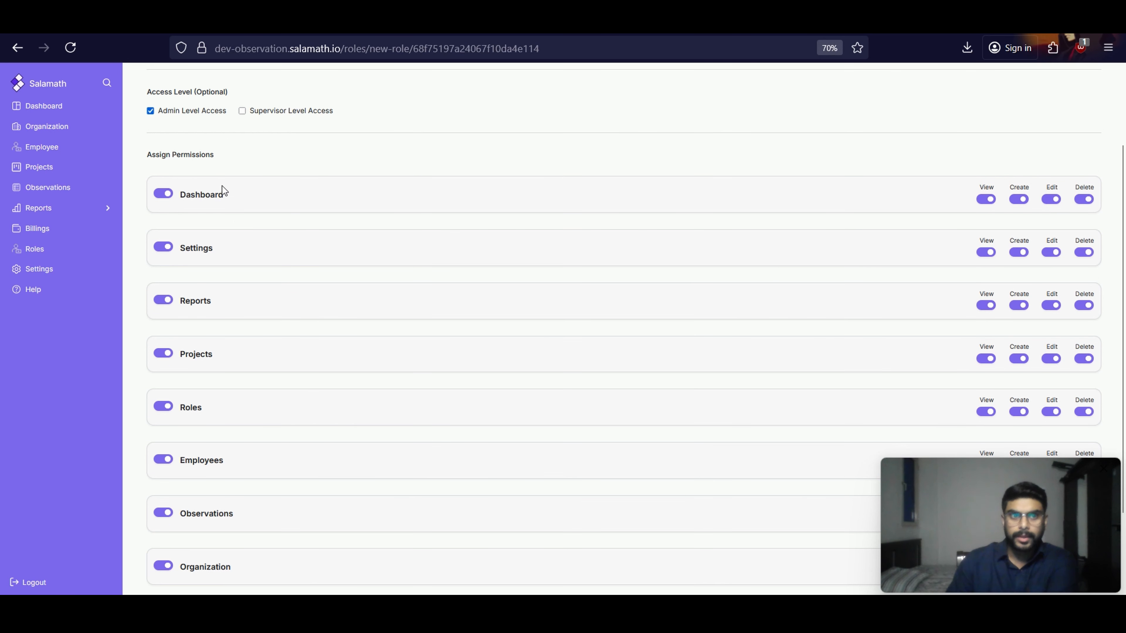
Switch the Employee role to Supervisor Level Access and review its permissions for every module
click(246, 112)
scroll(186, 249, down, 2)
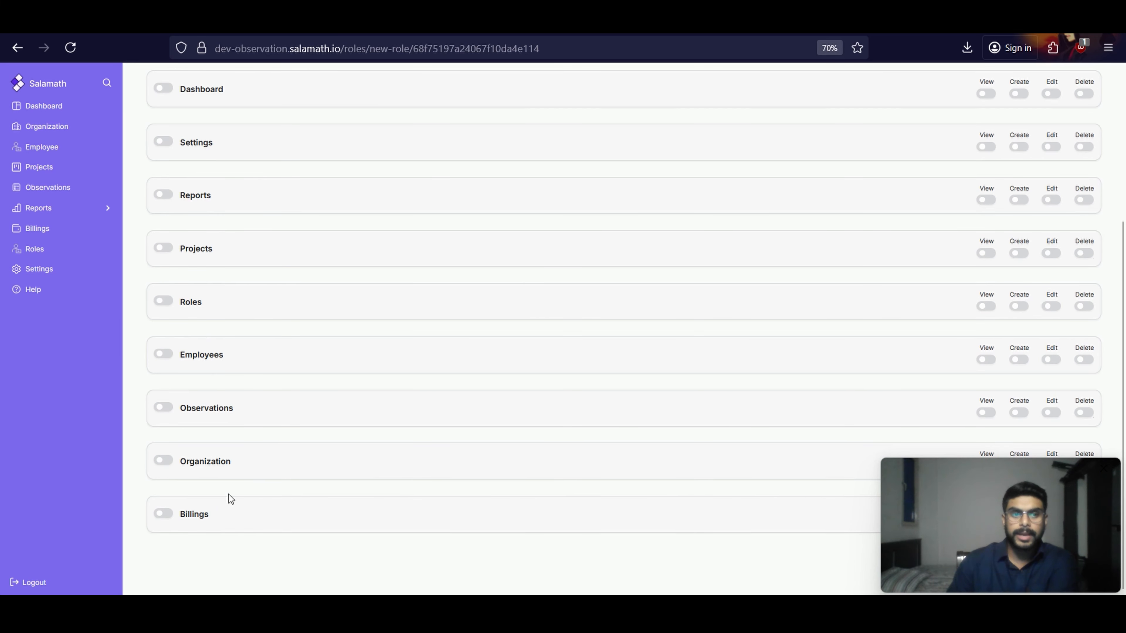
scroll(300, 180, up, 4)
scroll(306, 293, down, 3)
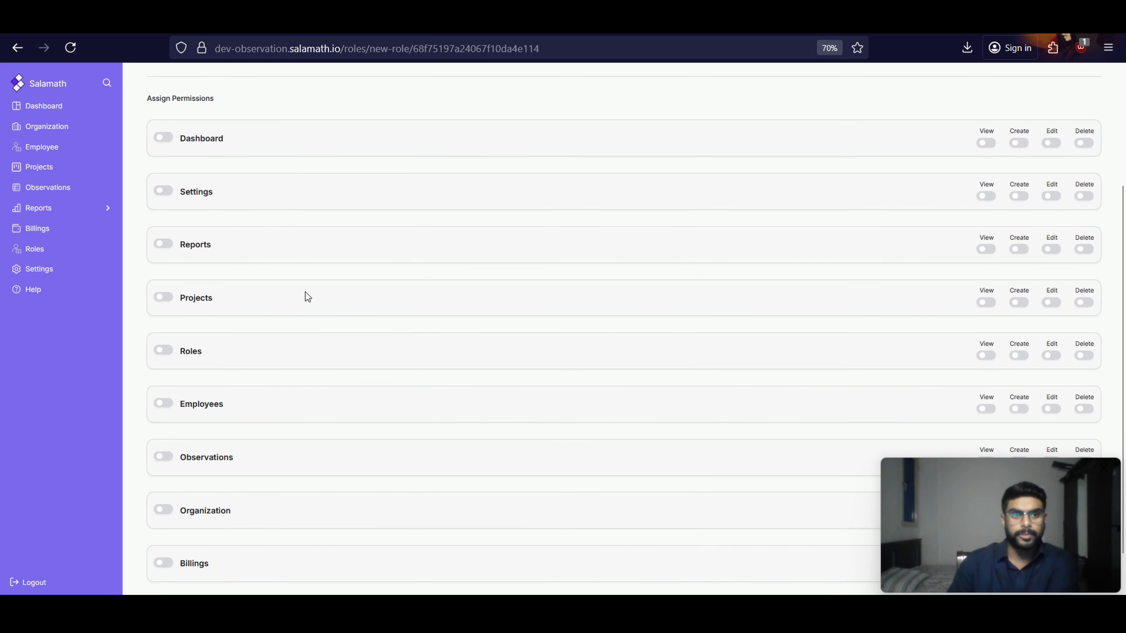
scroll(224, 218, up, 3)
scroll(224, 217, down, 3)
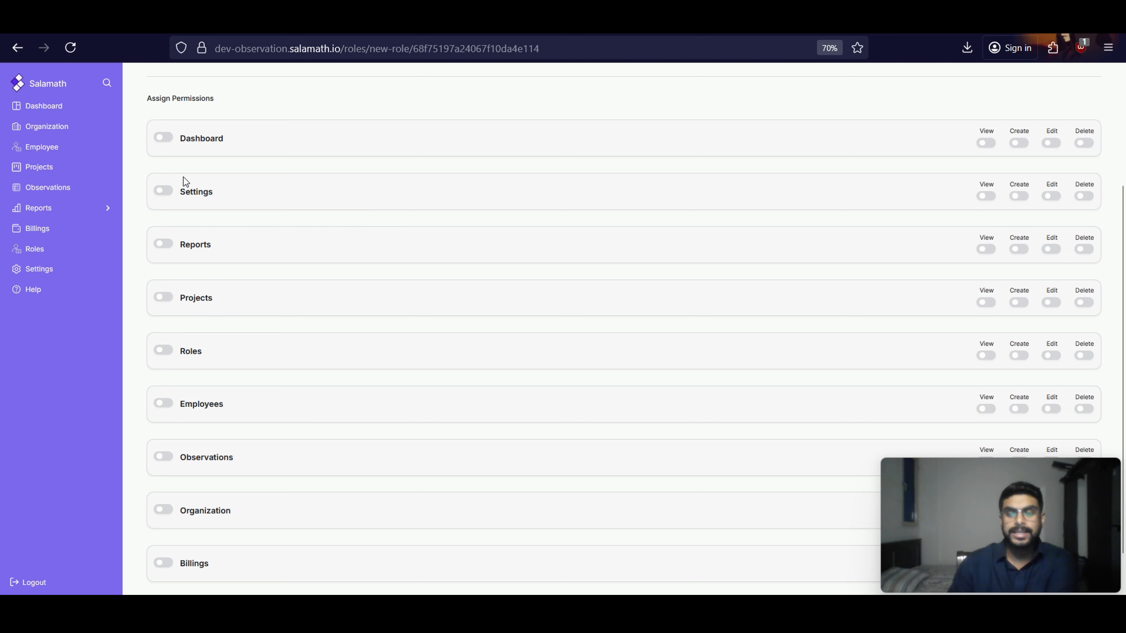
Grant the Employee role only View and Create permissions for the Dashboard and Observations modules
click(164, 138)
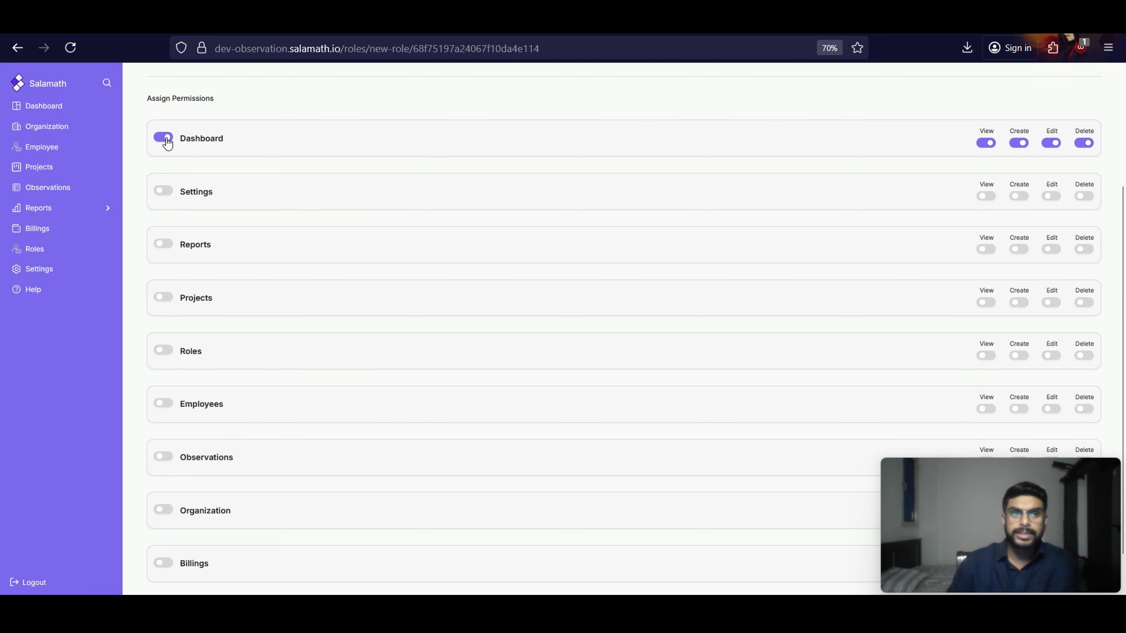
click(1052, 142)
click(1085, 143)
scroll(196, 360, down, 2)
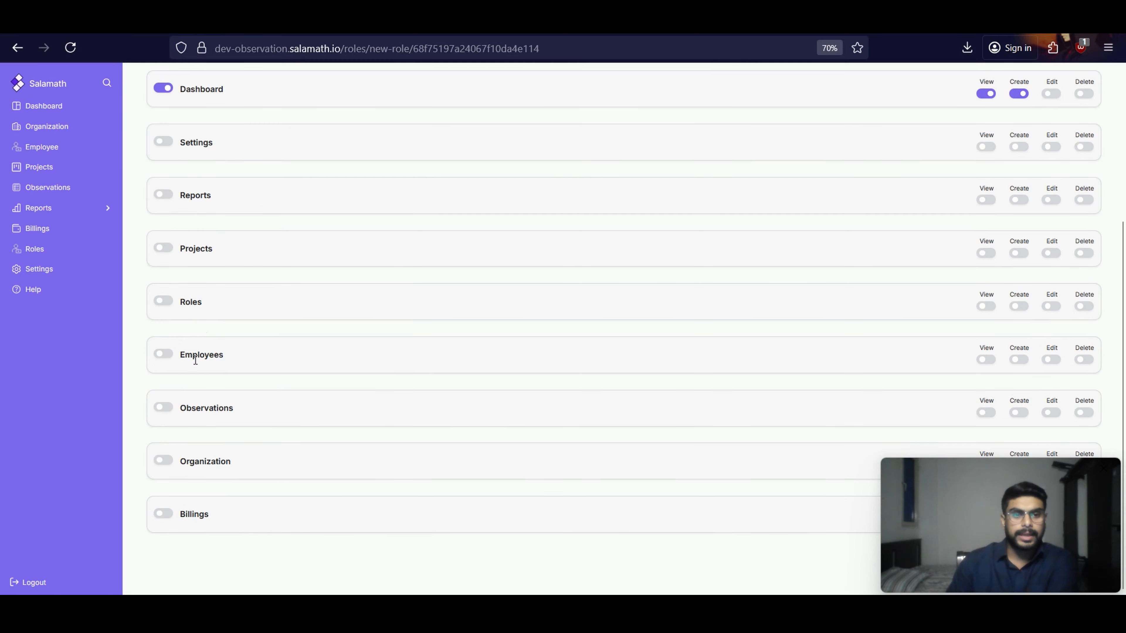
click(163, 408)
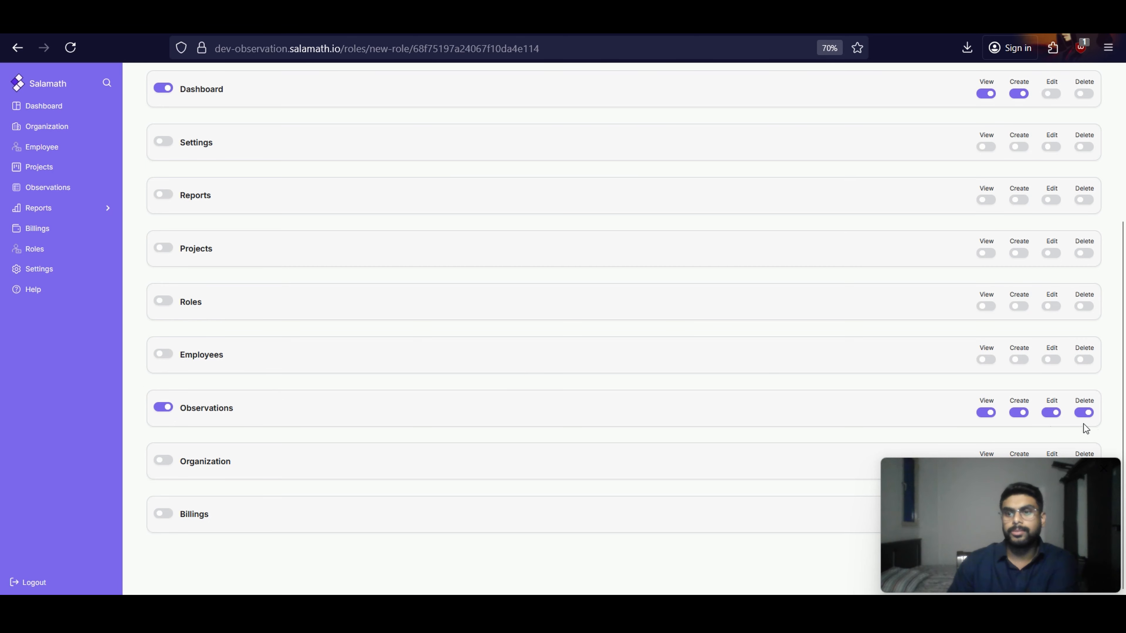
click(1051, 412)
click(1084, 413)
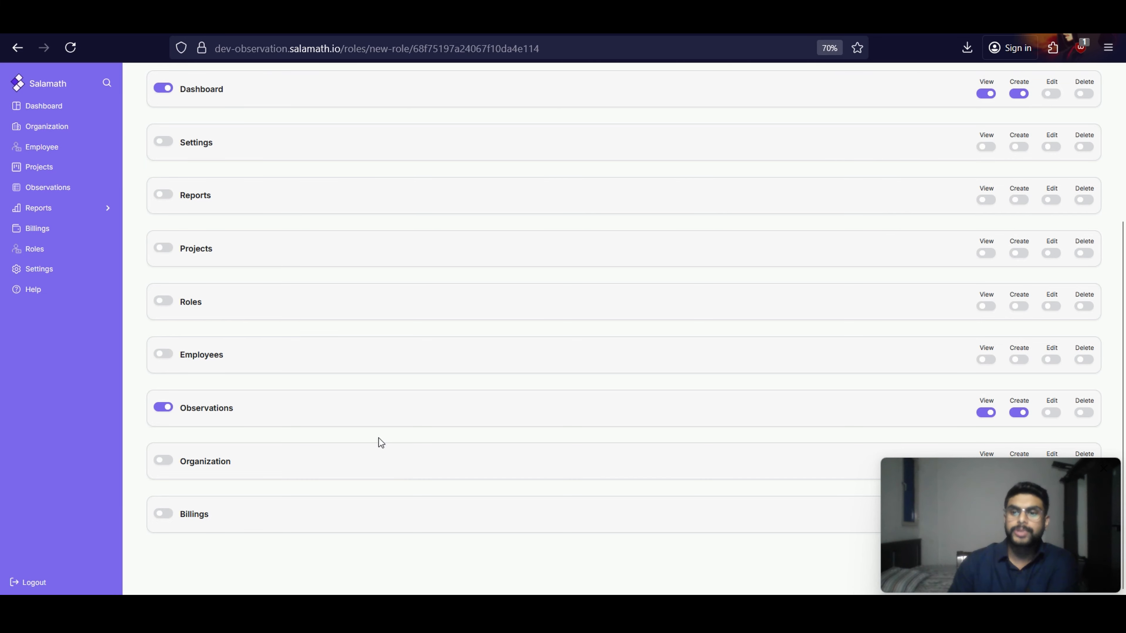
Recheck the Employee role's access level and assigned permissions, and save the updated role
scroll(378, 438, up, 5)
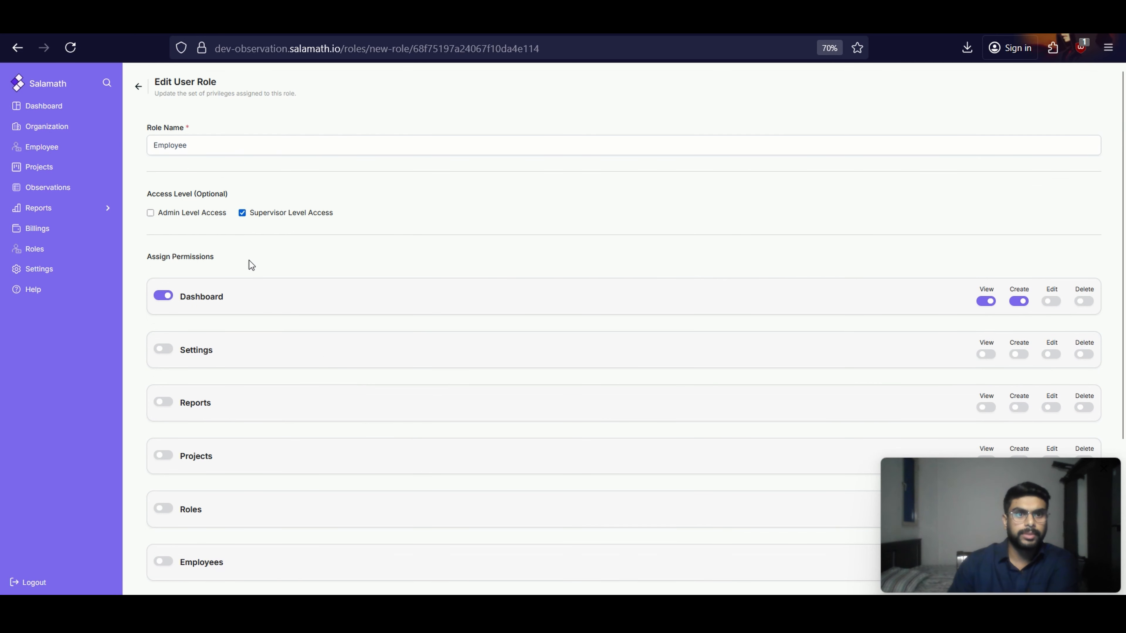
scroll(250, 260, down, 3)
scroll(206, 222, up, 3)
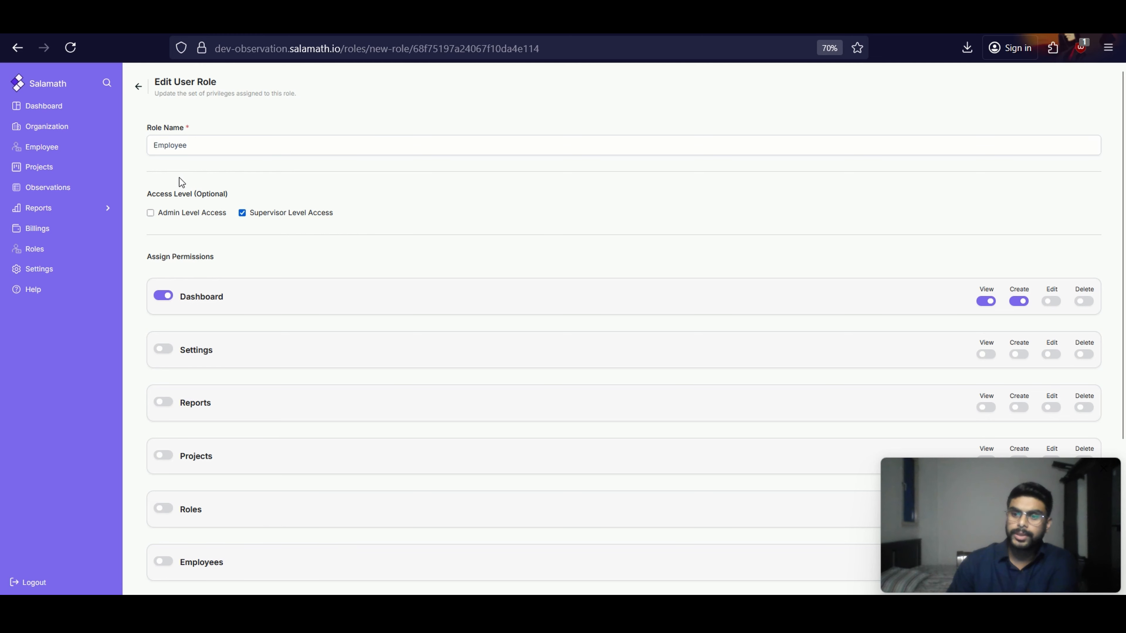
scroll(311, 435, down, 2)
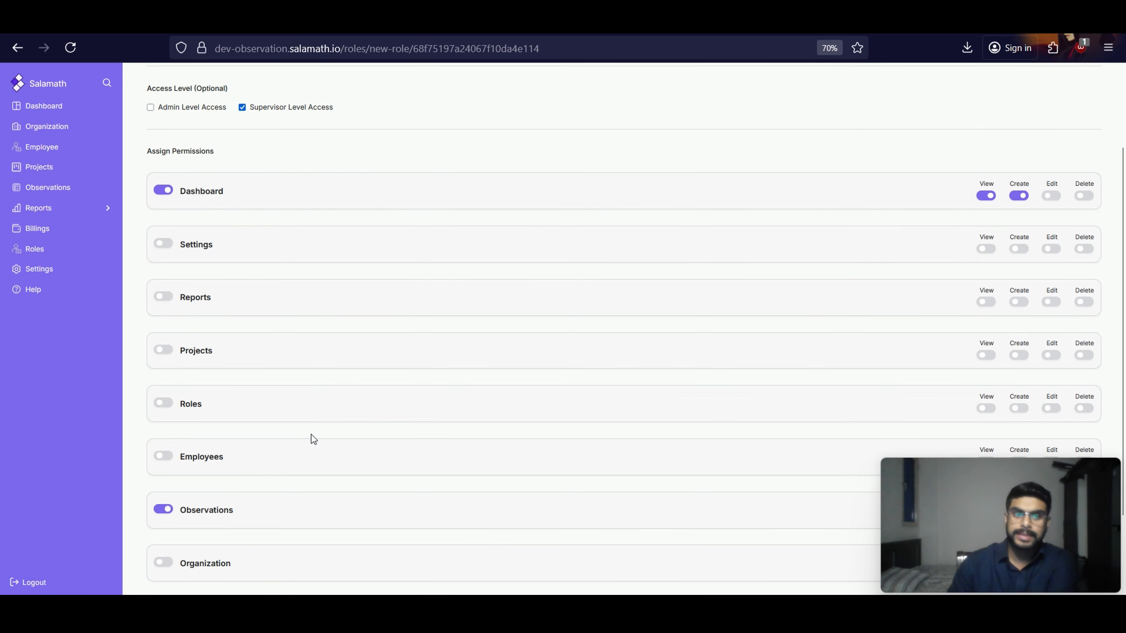
scroll(194, 495, down, 1)
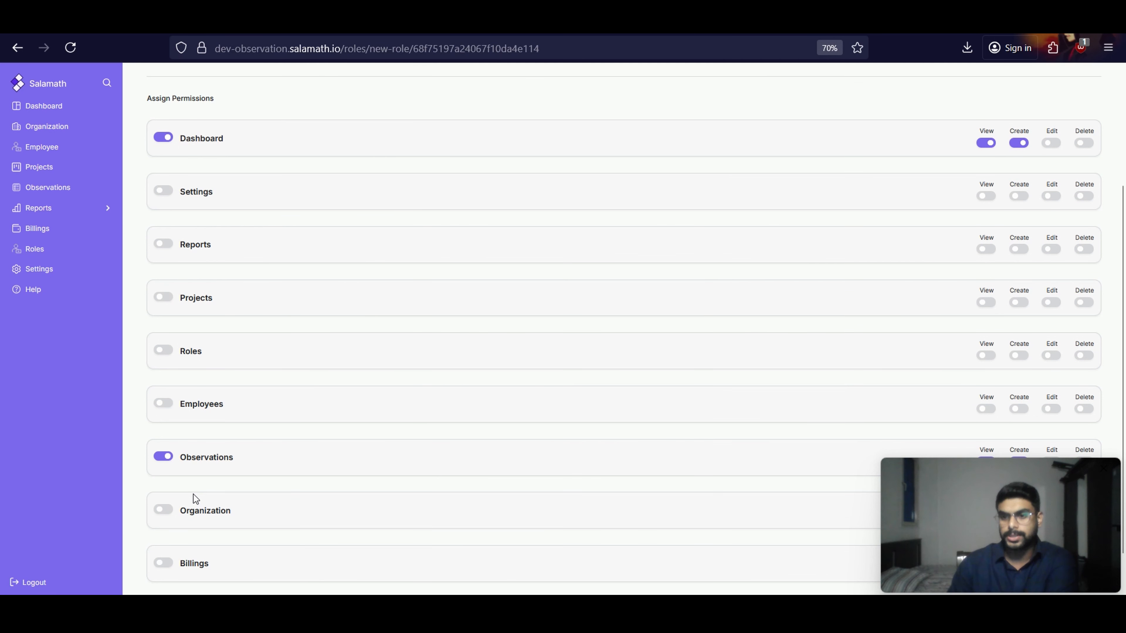
scroll(216, 473, up, 3)
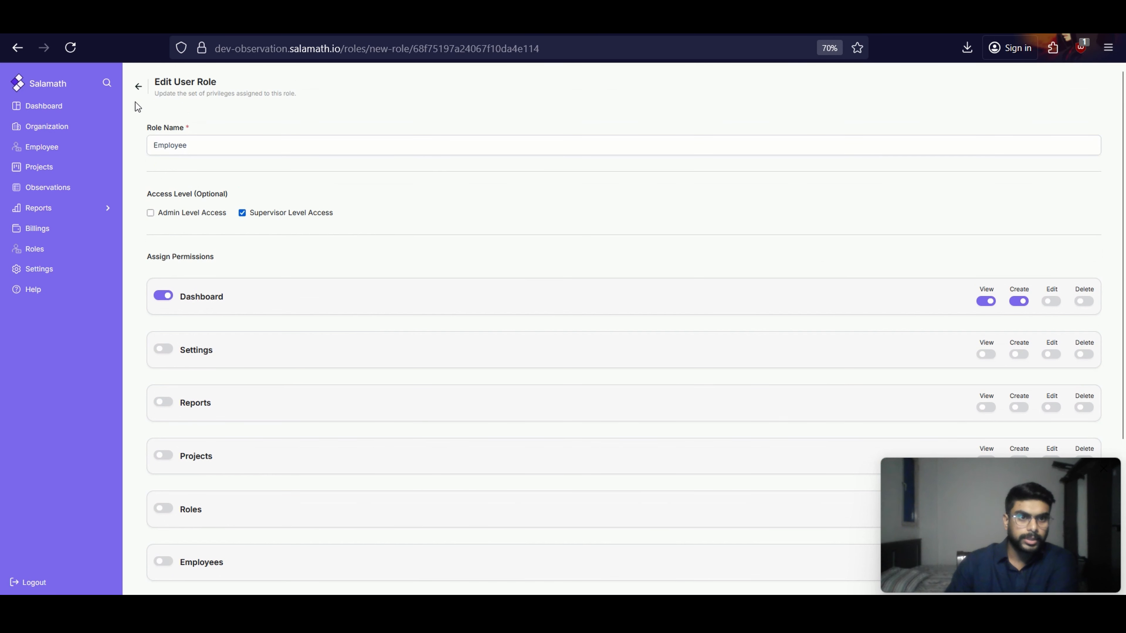
scroll(621, 475, down, 5)
scroll(596, 431, up, 3)
scroll(596, 432, down, 3)
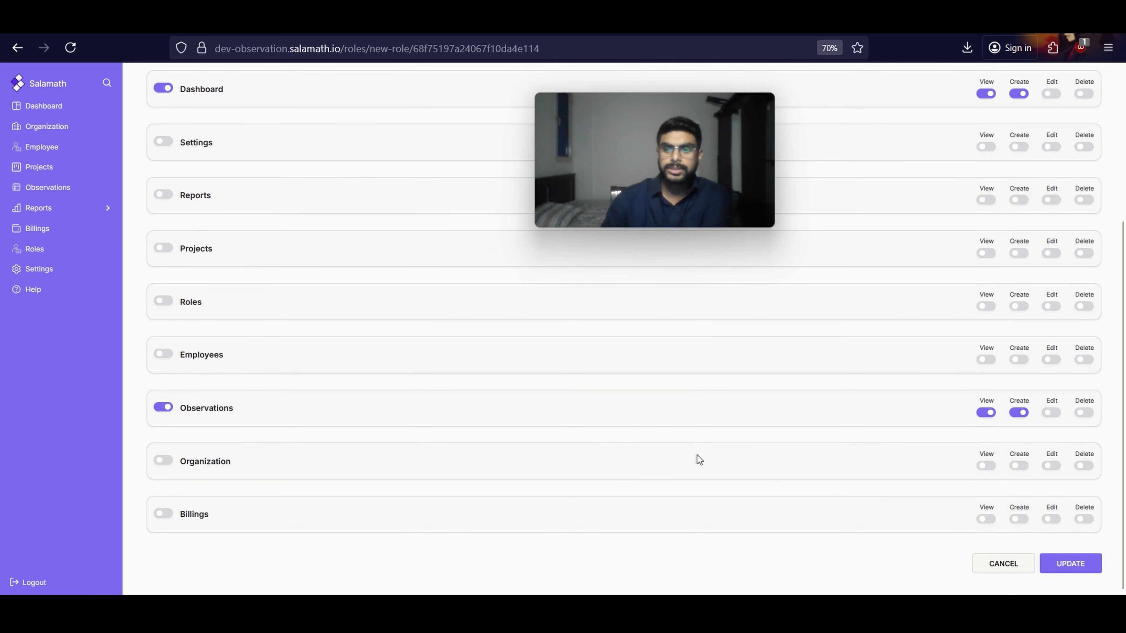
click(1066, 571)
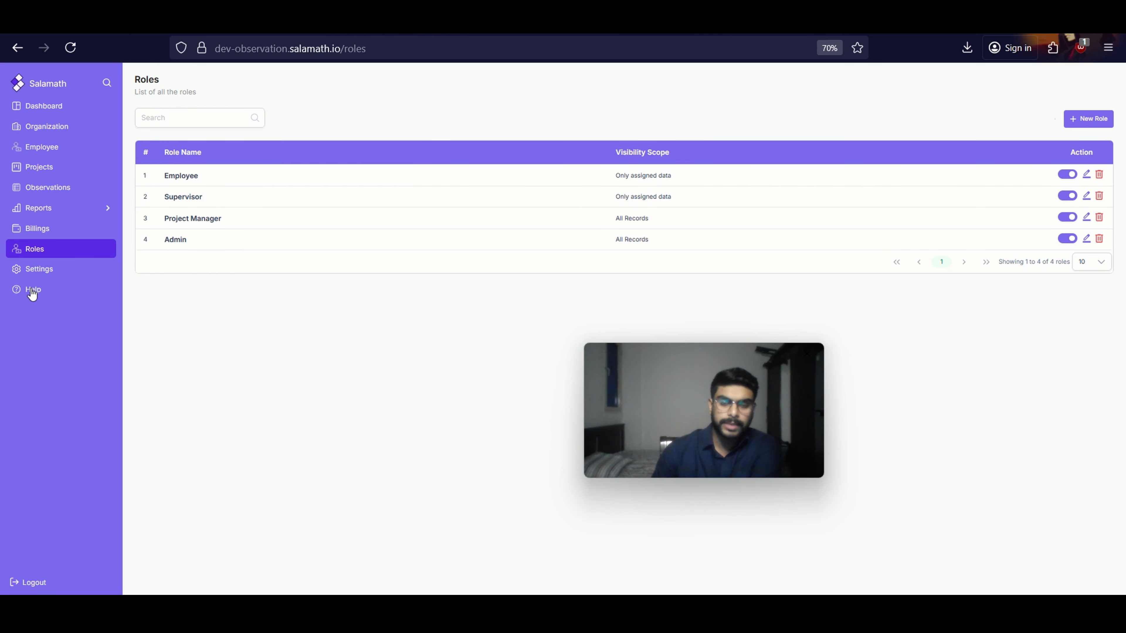
Reopen the getting-started walkthrough, view its Organization and Employees steps, and go to the Employees page
drag(641, 377, 935, 496)
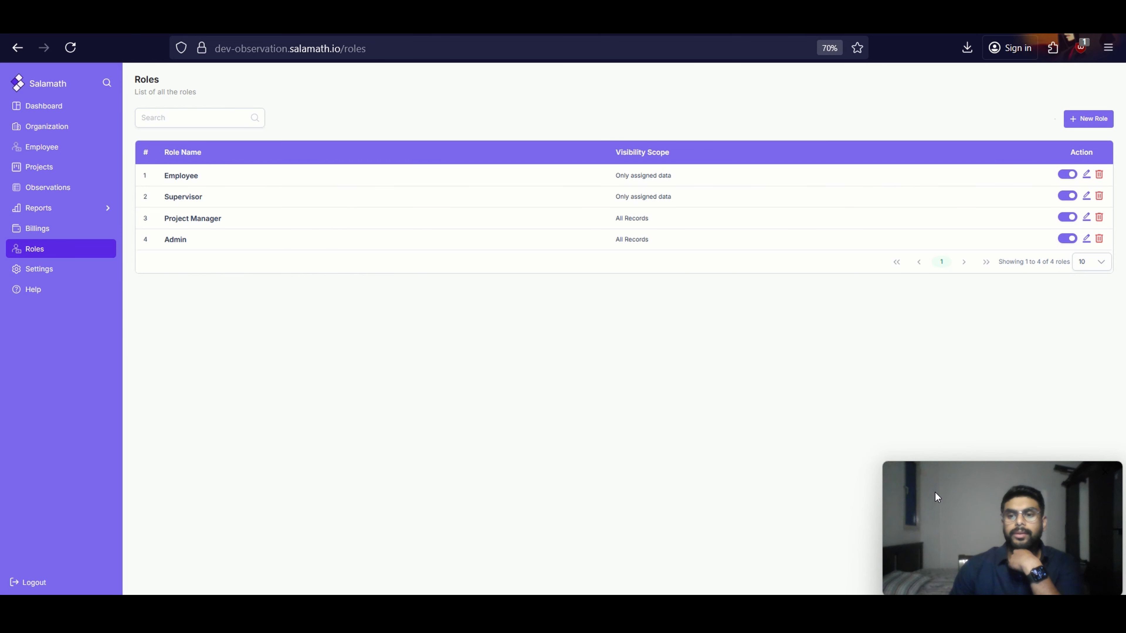
click(32, 290)
click(452, 205)
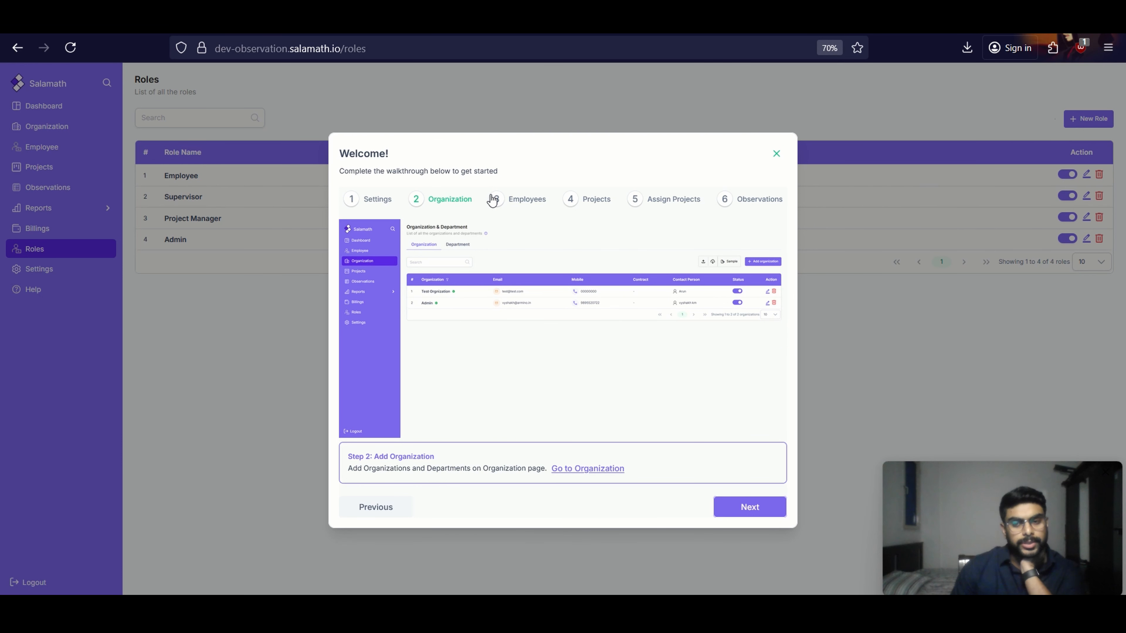
click(503, 203)
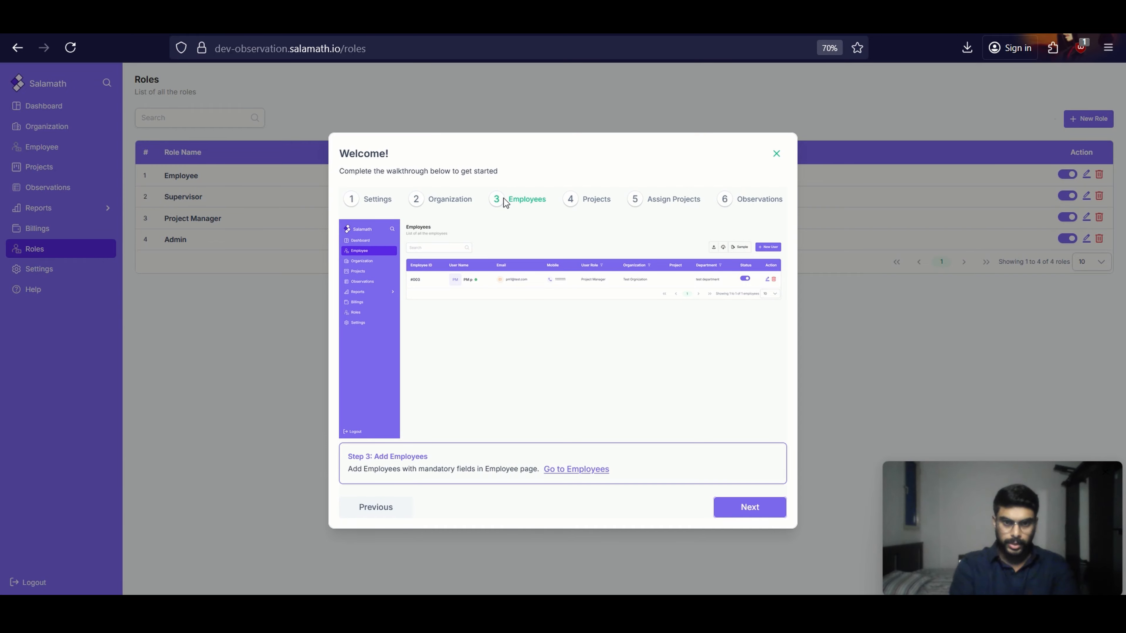
click(571, 470)
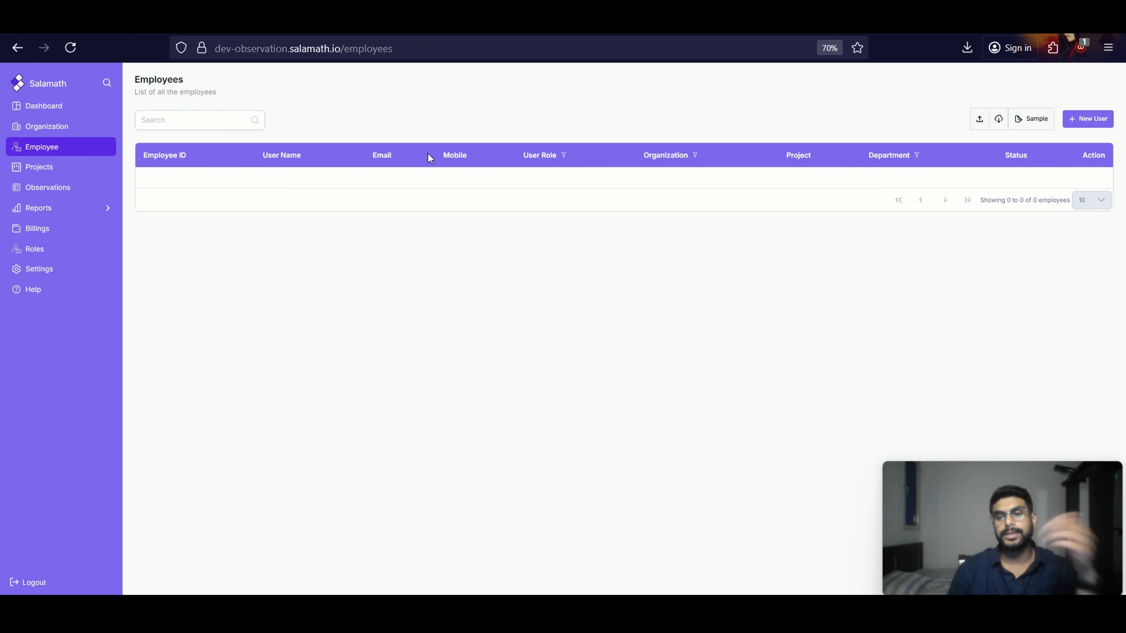
Start a new employee record and look over the Employee Info, Security and Project Info sections
click(1094, 122)
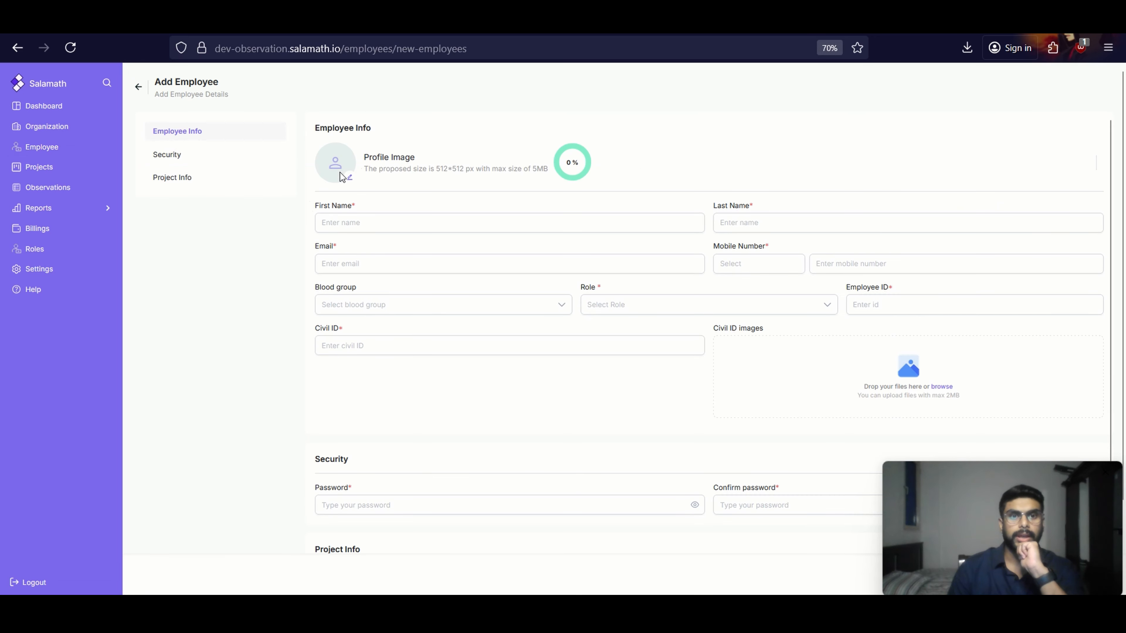
scroll(445, 159, down, 3)
scroll(402, 151, up, 3)
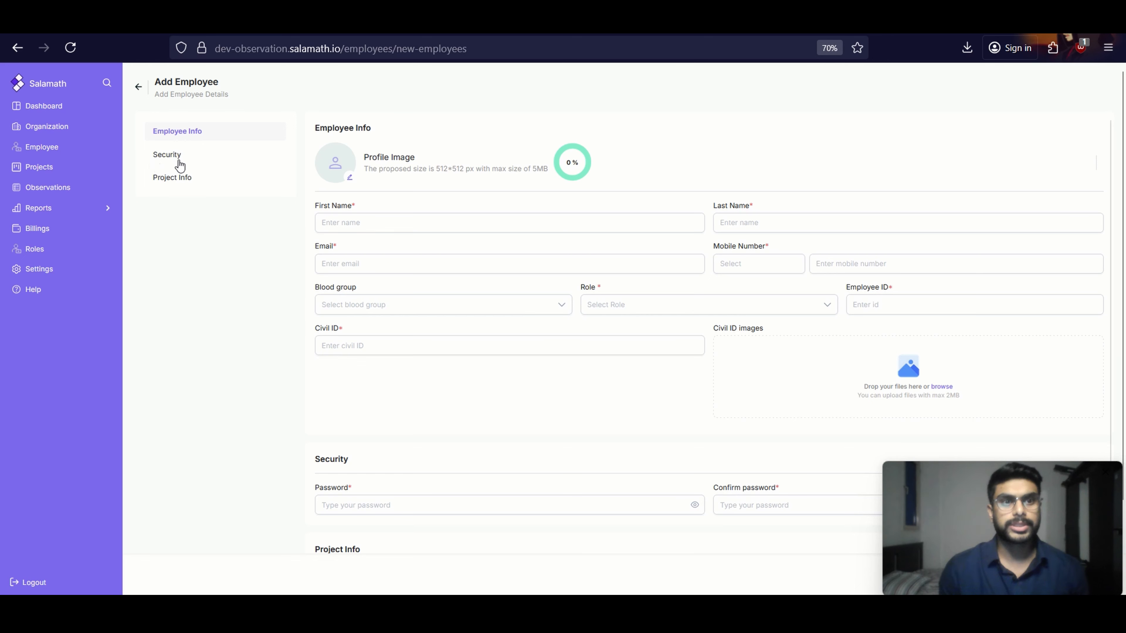
scroll(342, 213, down, 1)
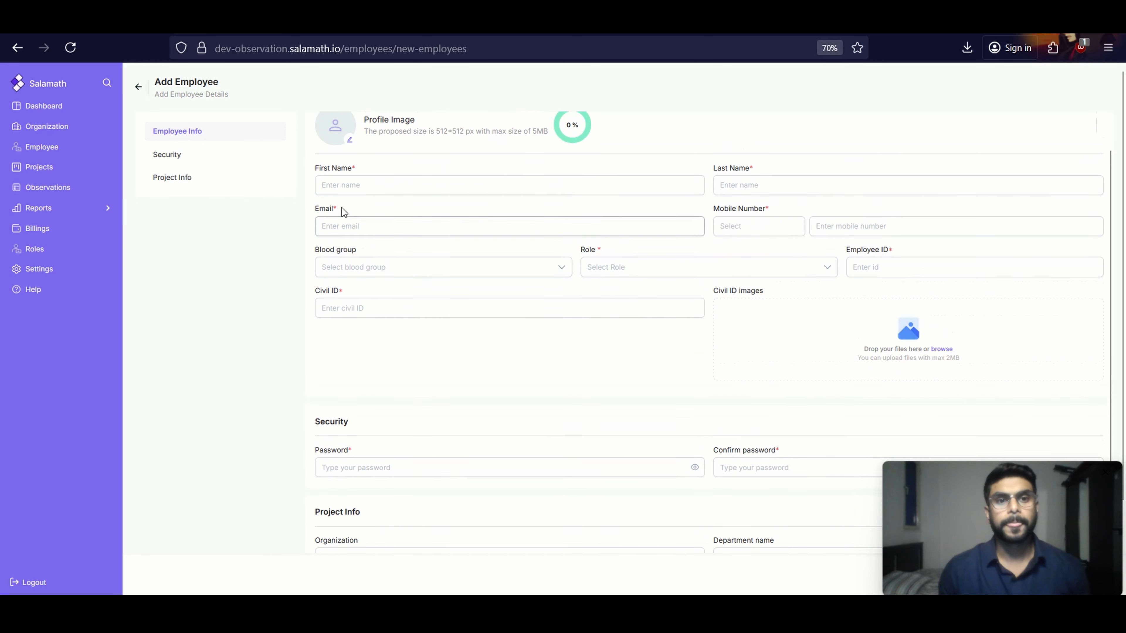
scroll(427, 188, up, 1)
Enter the new employee's first name and last name in the Employee Info section
click(392, 222)
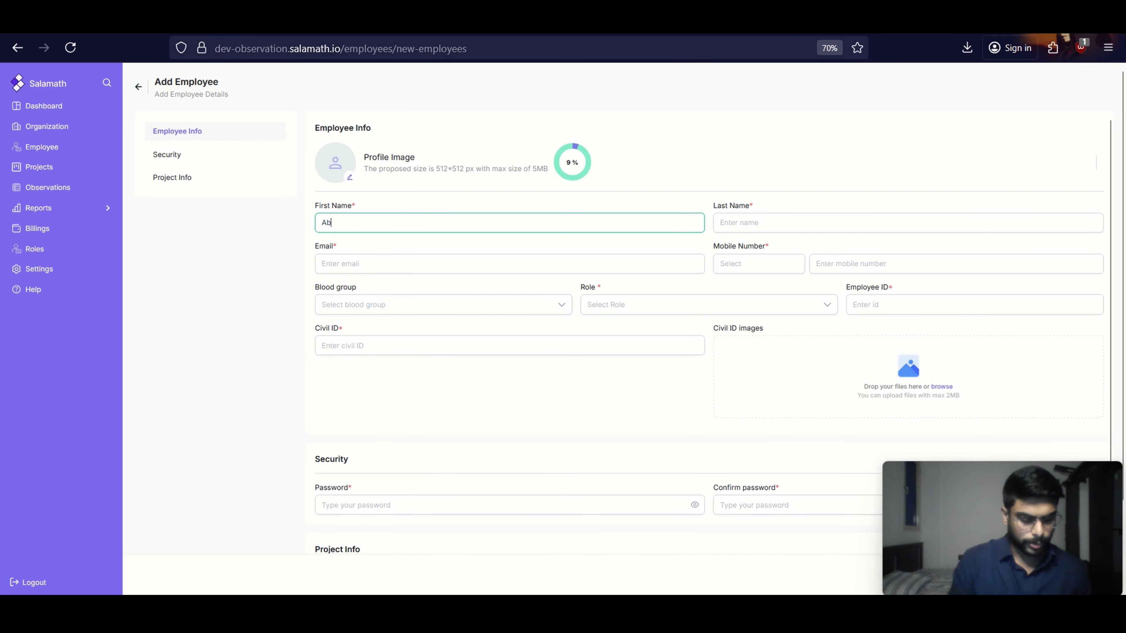
text(Ab)
key(BackSpace)
key(BackSpace)
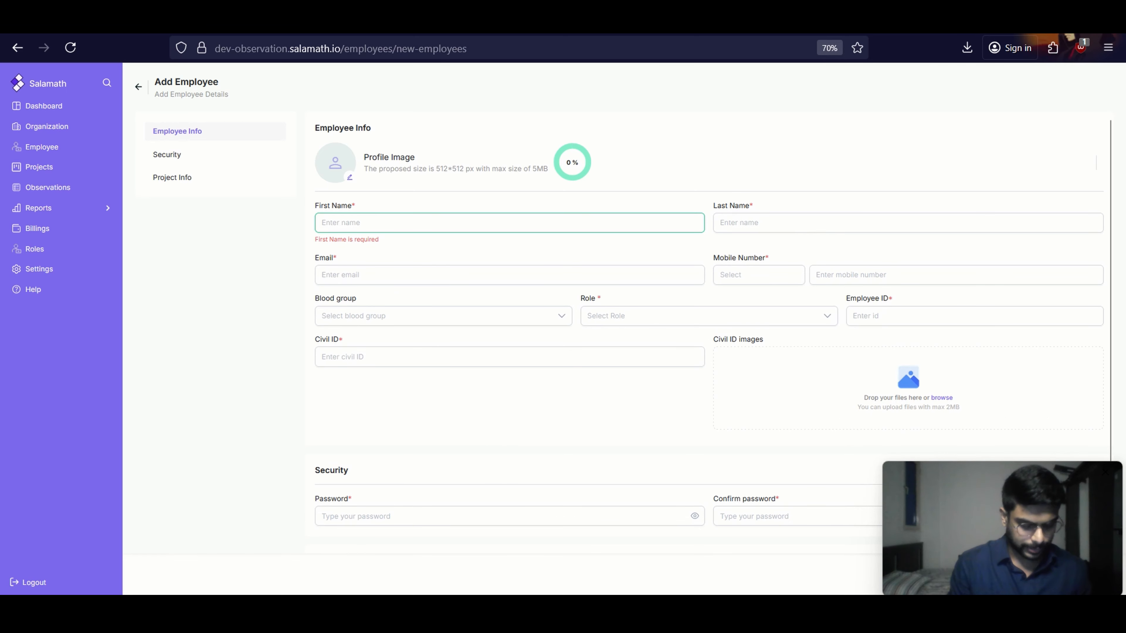
text(Nigel)
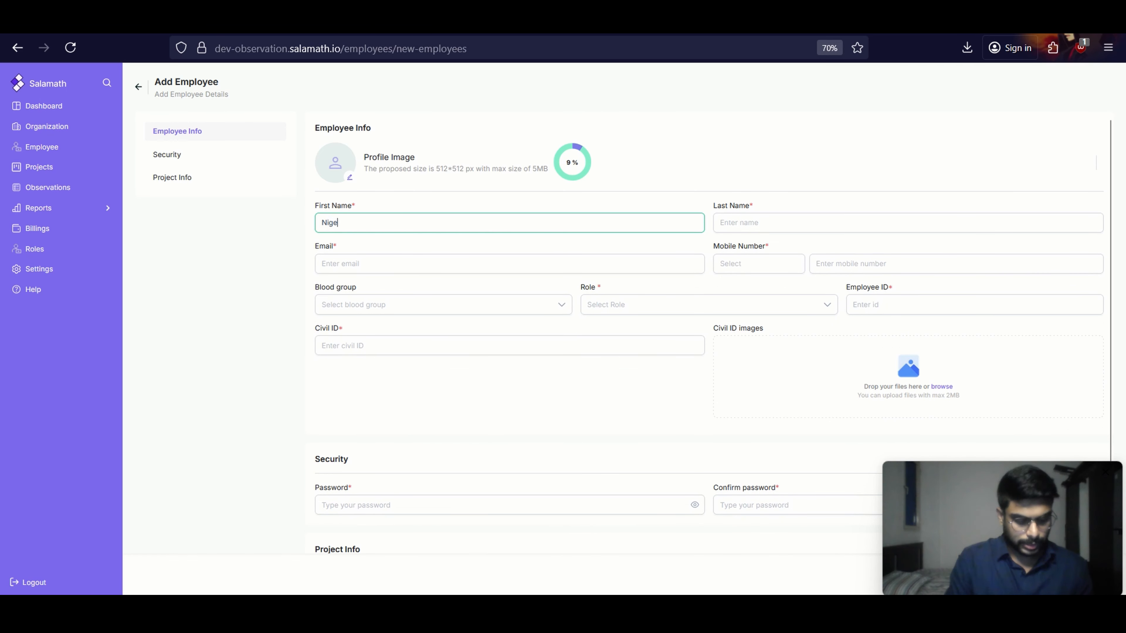
click(752, 218)
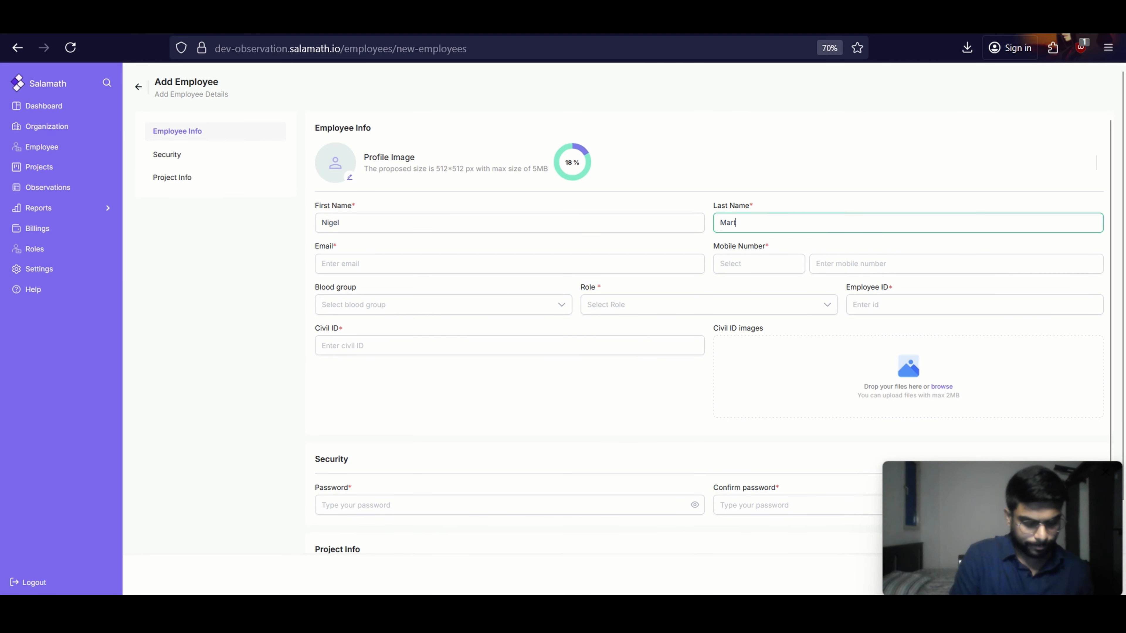
Fill in the employee's email address and mobile number with country code +965
click(592, 267)
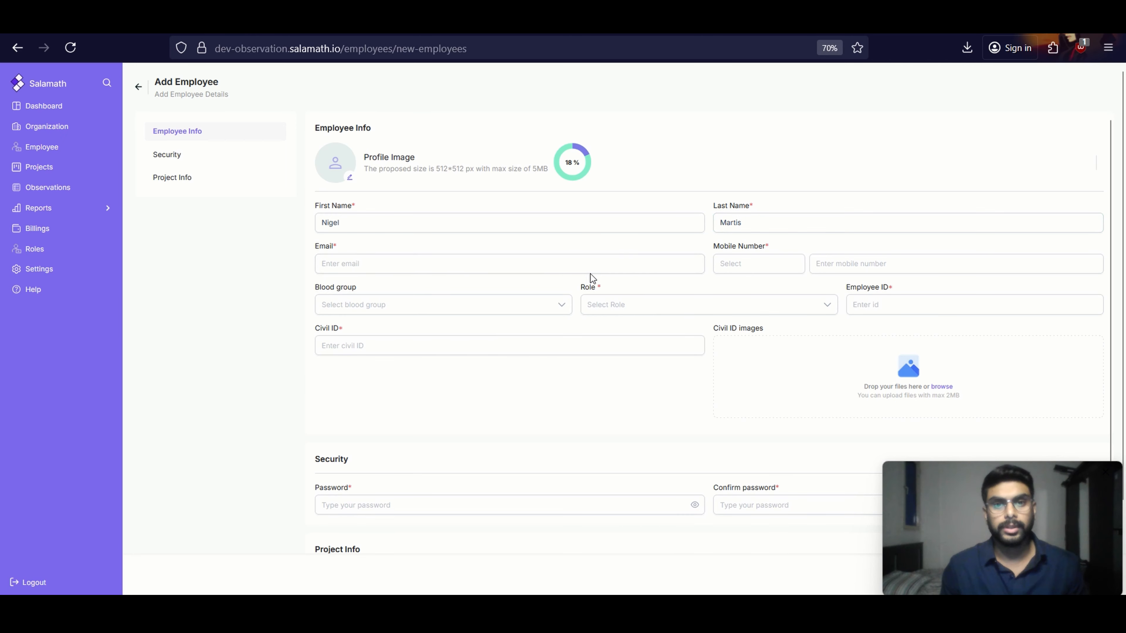
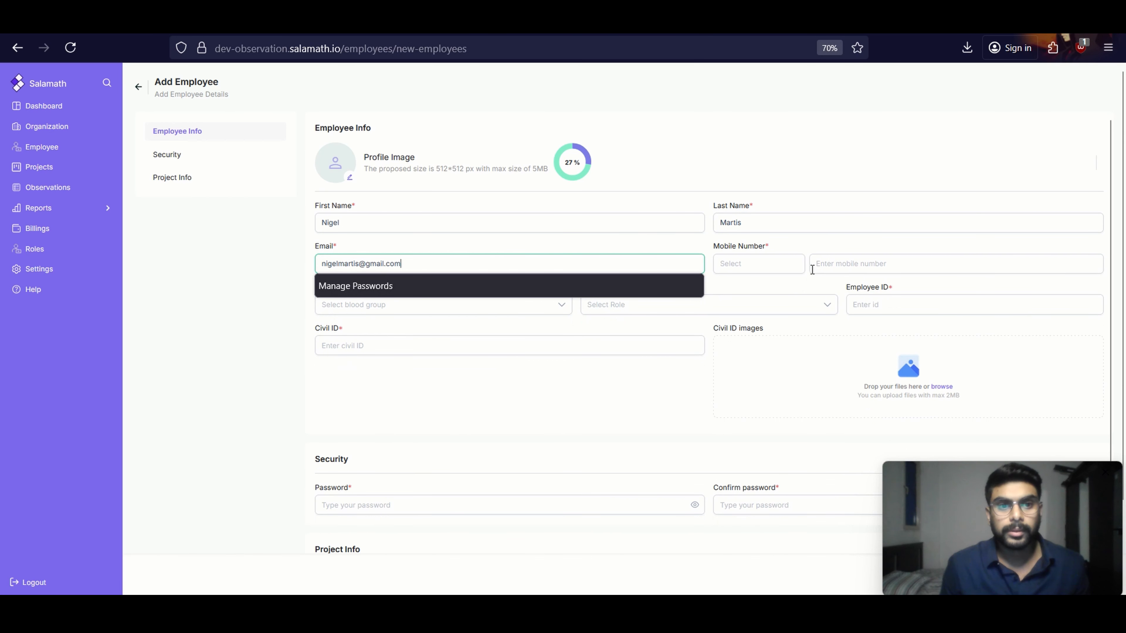
click(784, 263)
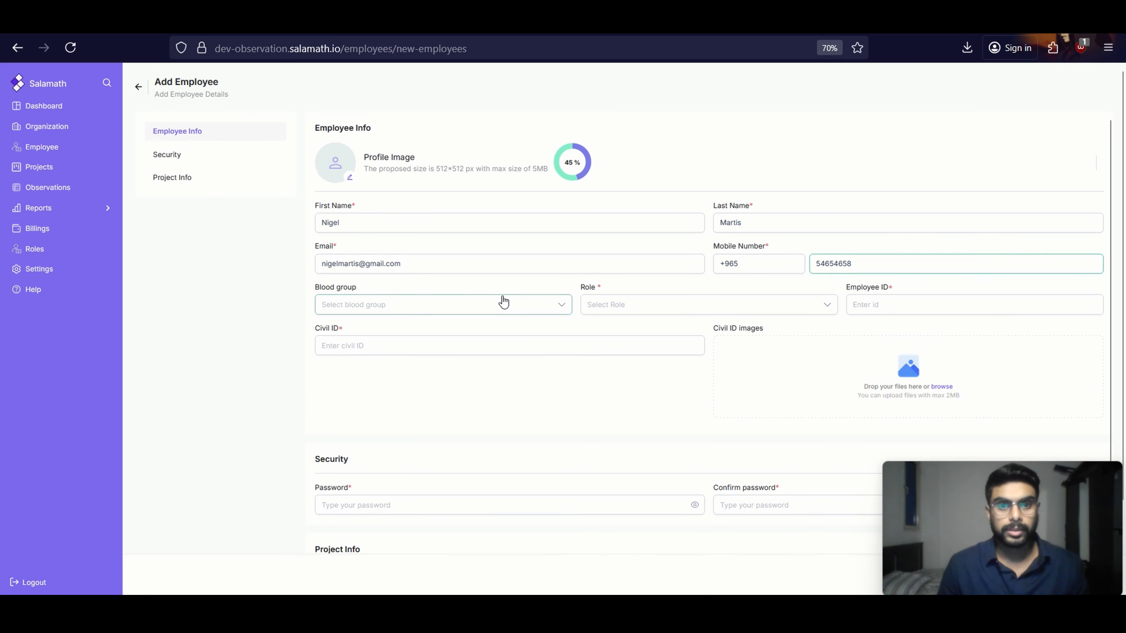
Set the employee's blood group to A+ and assign the Project Manager role
click(502, 300)
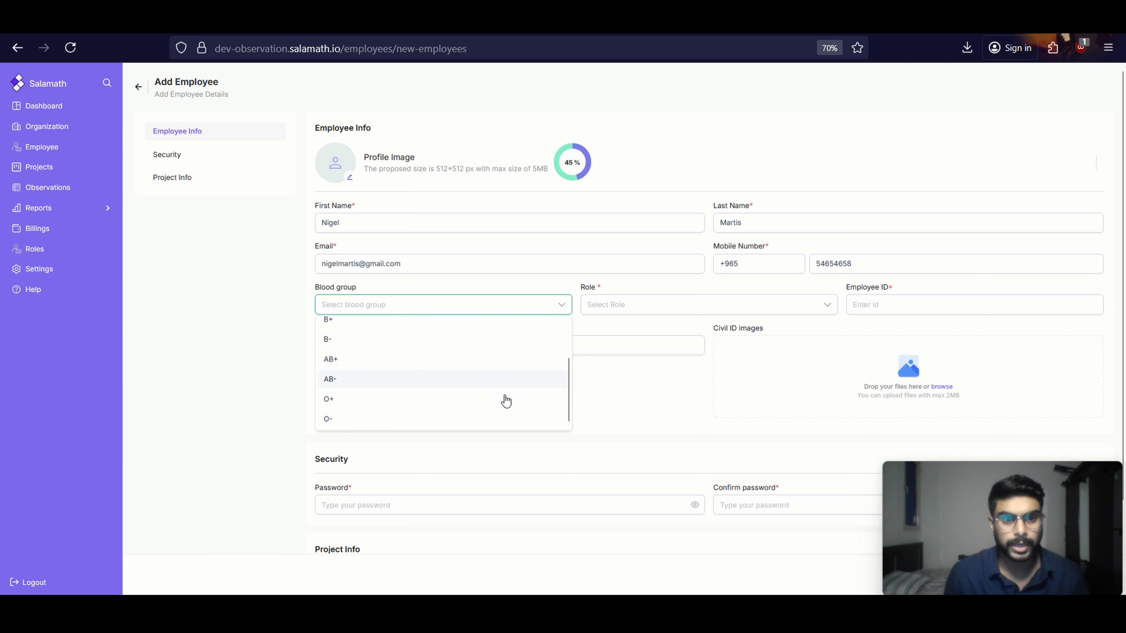
click(422, 334)
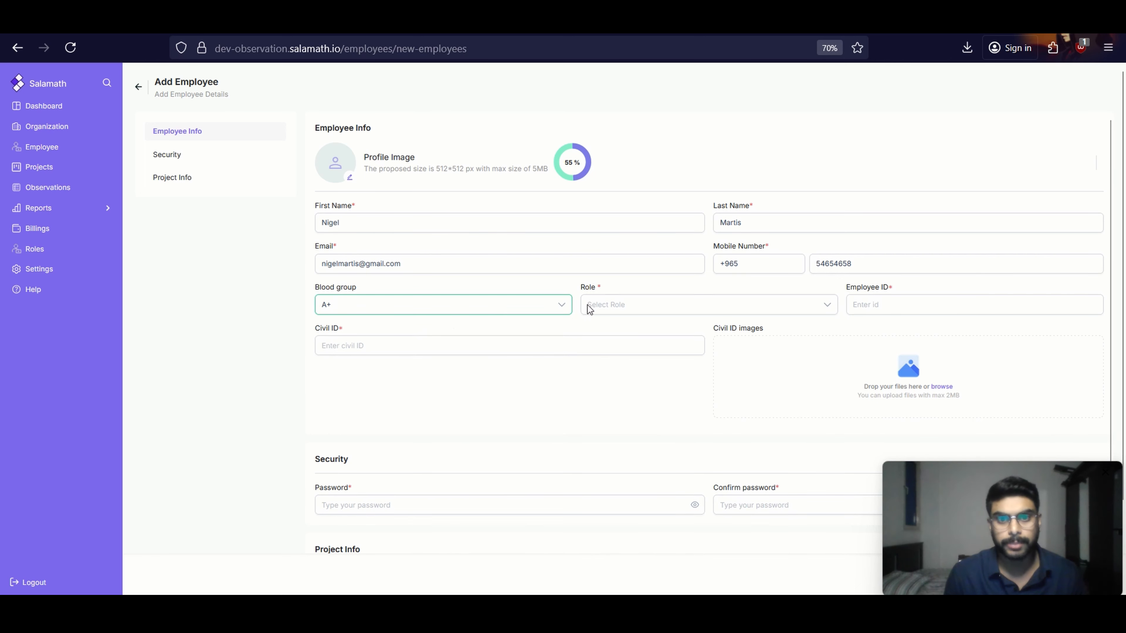
click(650, 303)
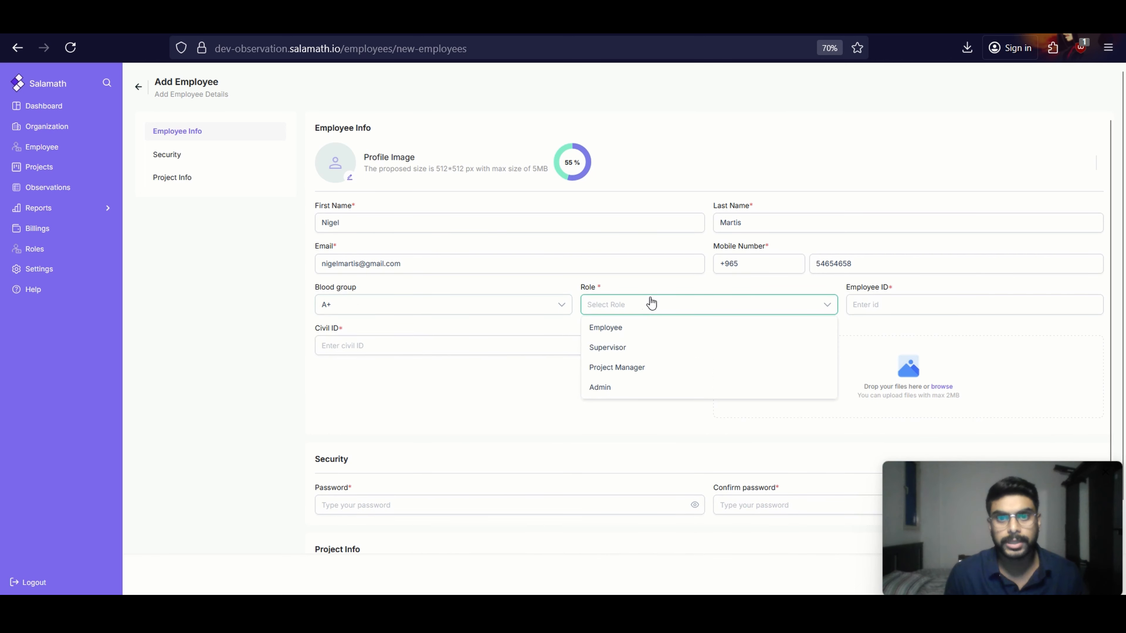
click(638, 371)
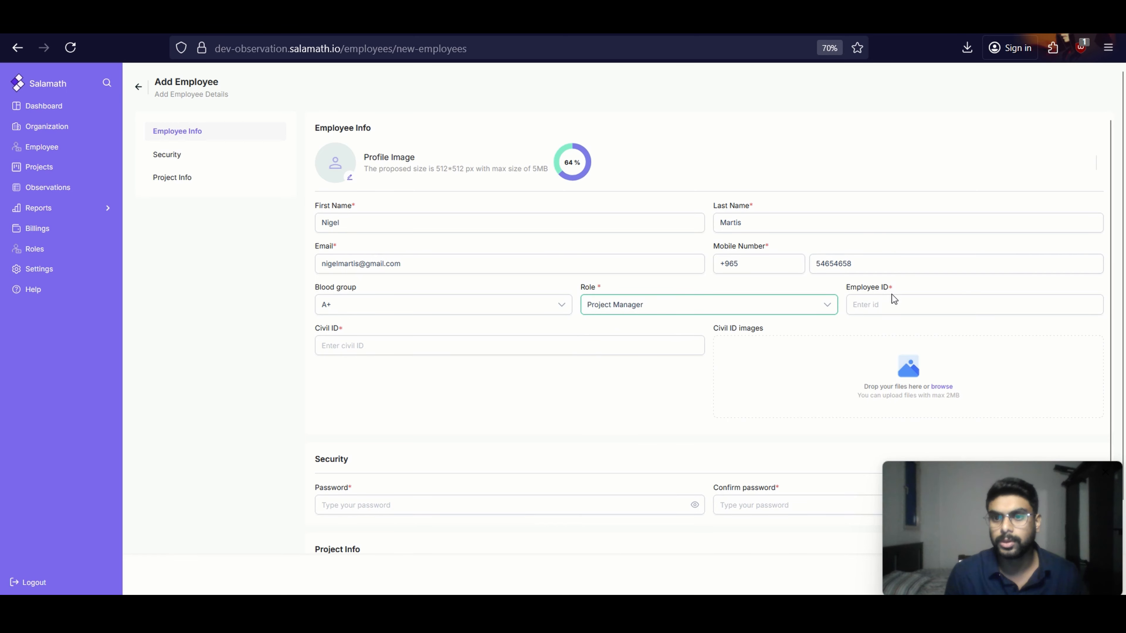
Enter the employee's ID number and civil ID number
click(891, 302)
text(165465)
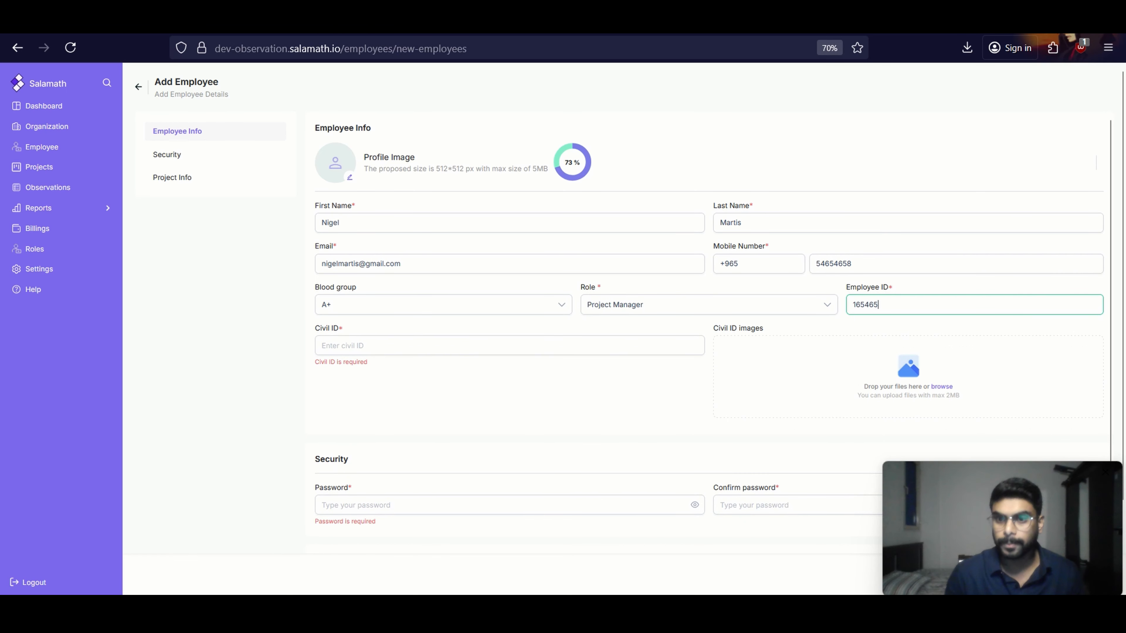
click(390, 349)
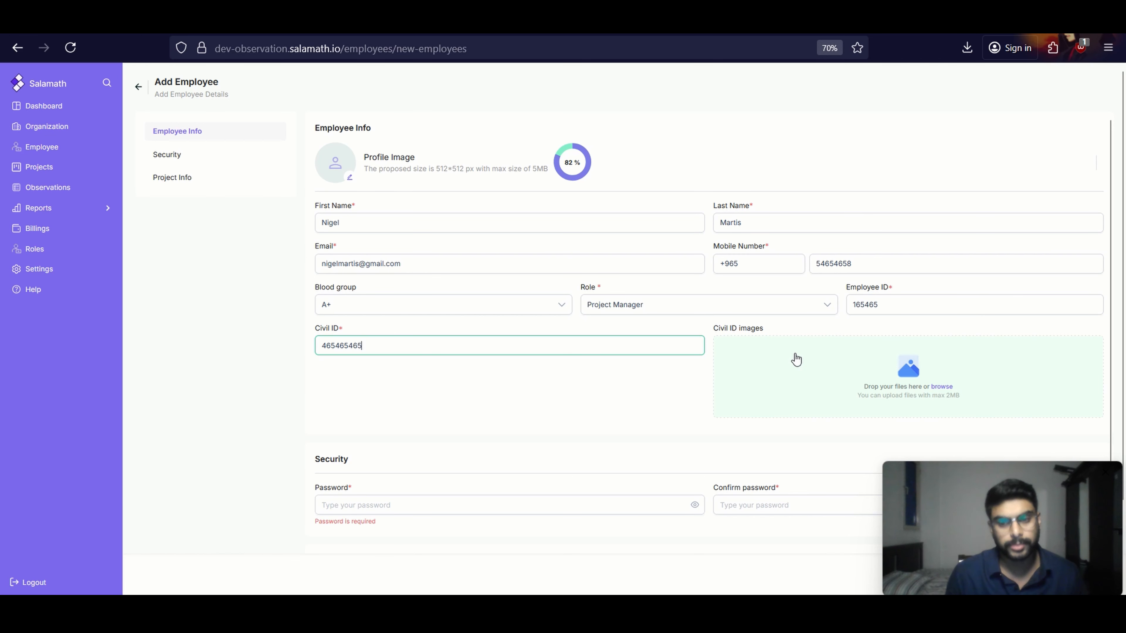
scroll(763, 339, down, 3)
scroll(576, 337, up, 1)
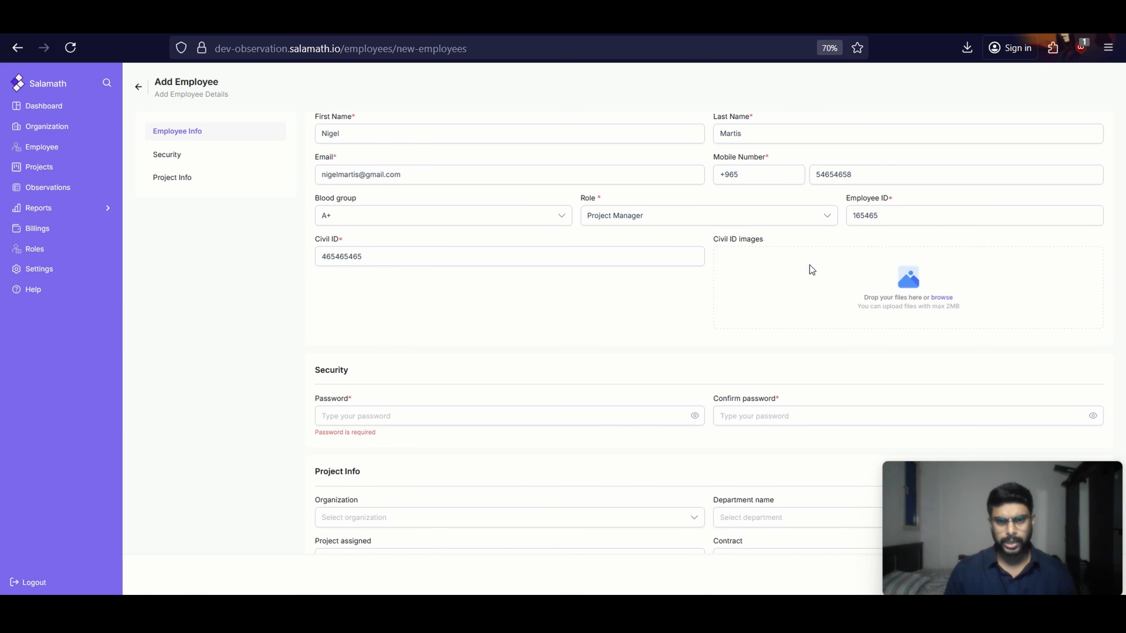
click(809, 266)
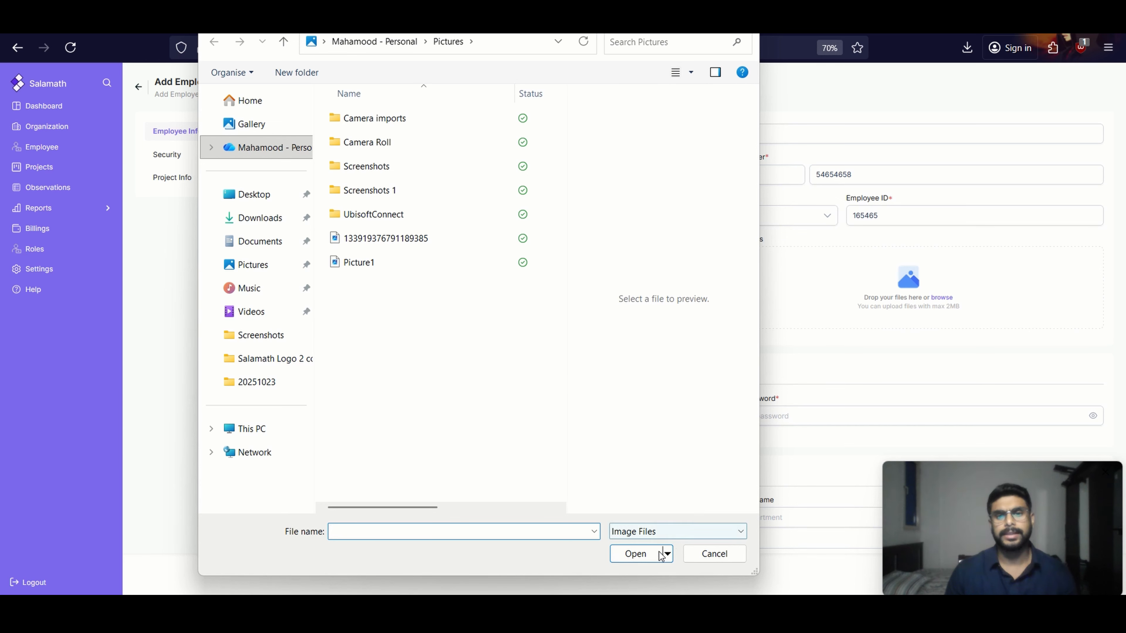
click(742, 14)
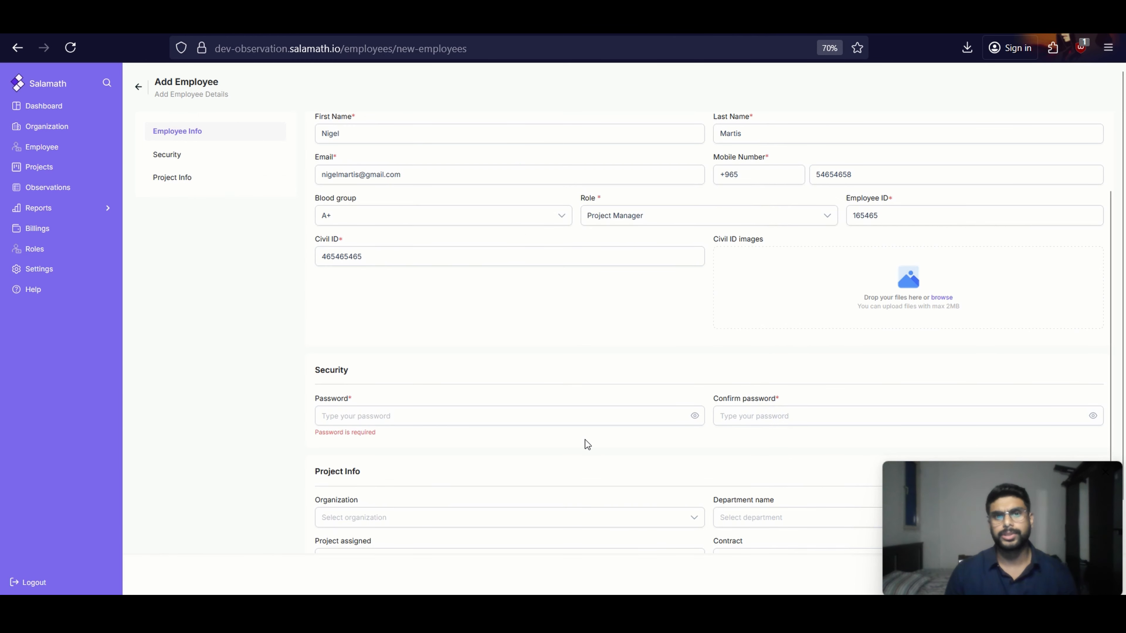
scroll(419, 421, down, 2)
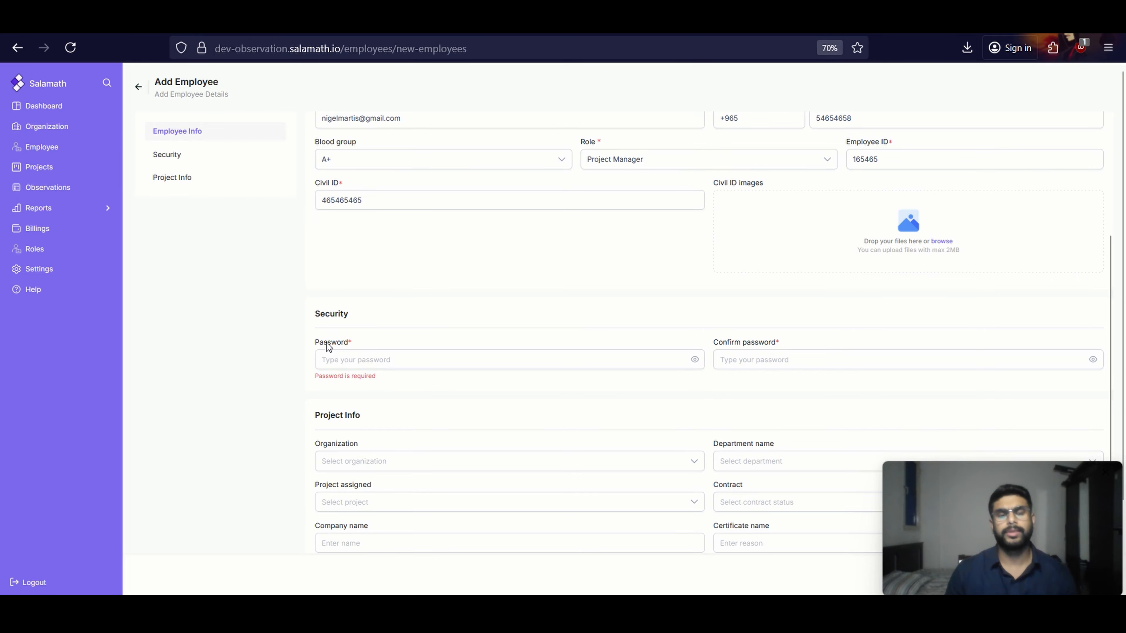
scroll(365, 366, up, 2)
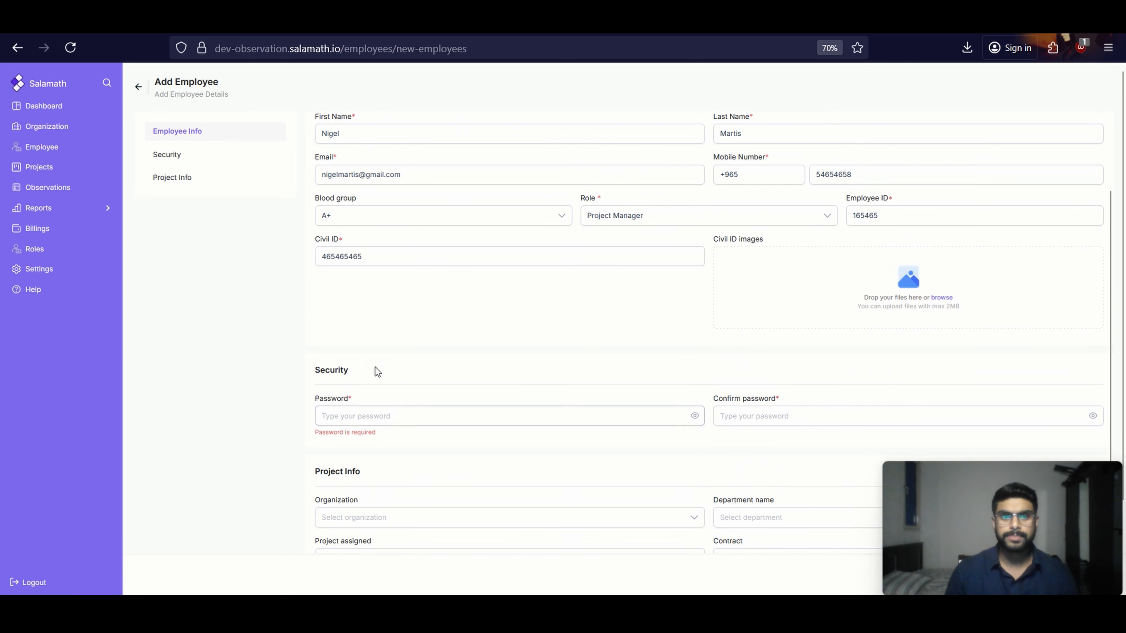
scroll(381, 379, down, 1)
click(392, 391)
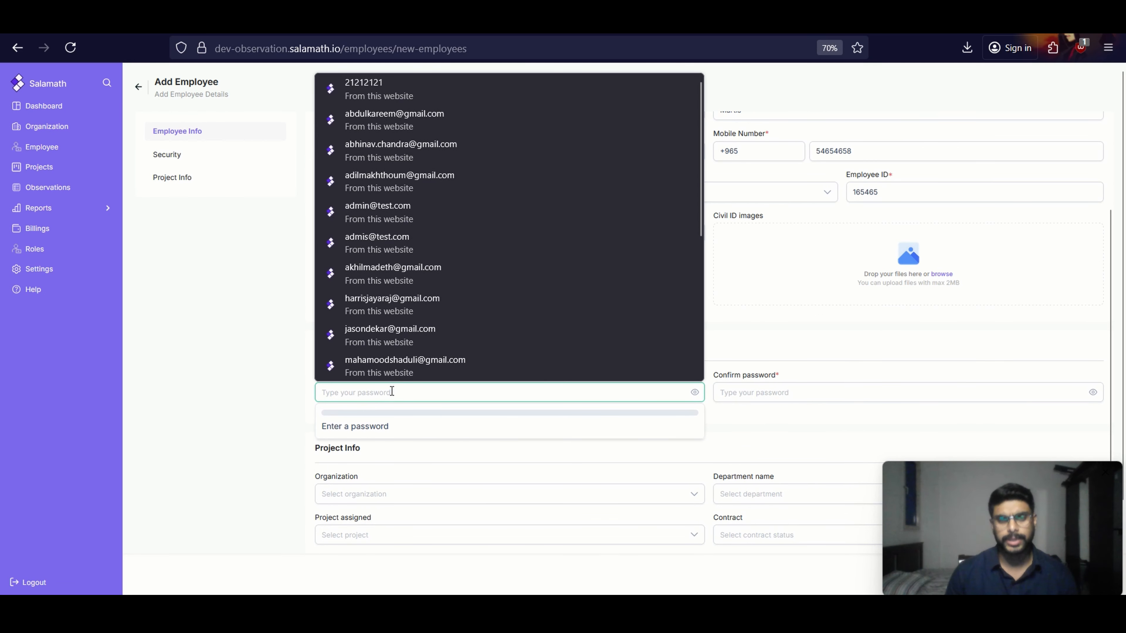
click(777, 267)
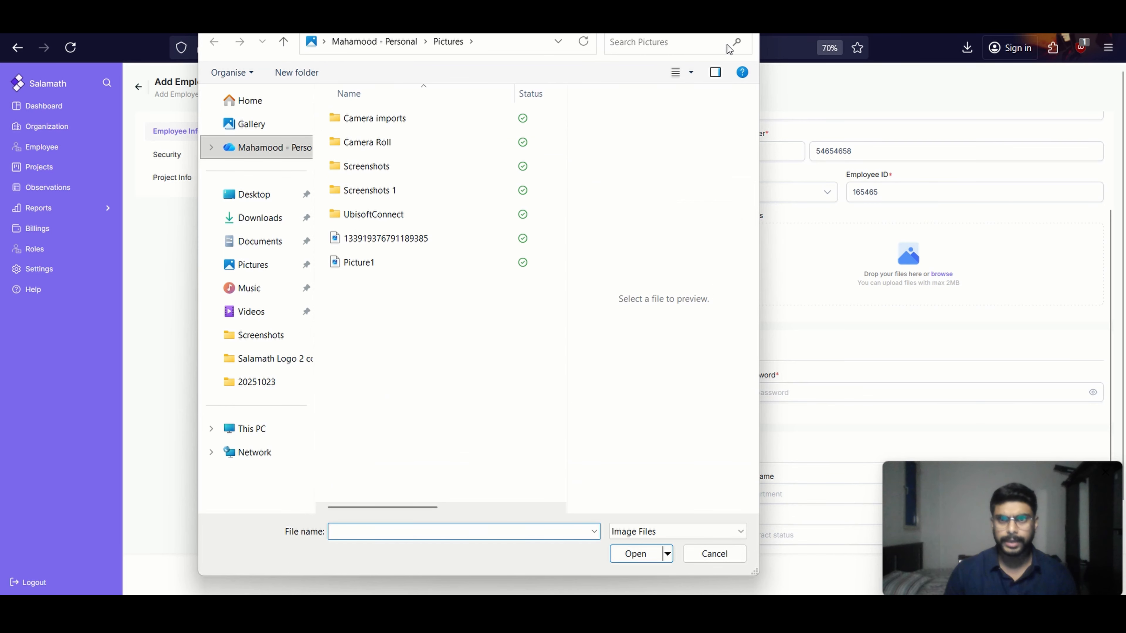
key(Escape)
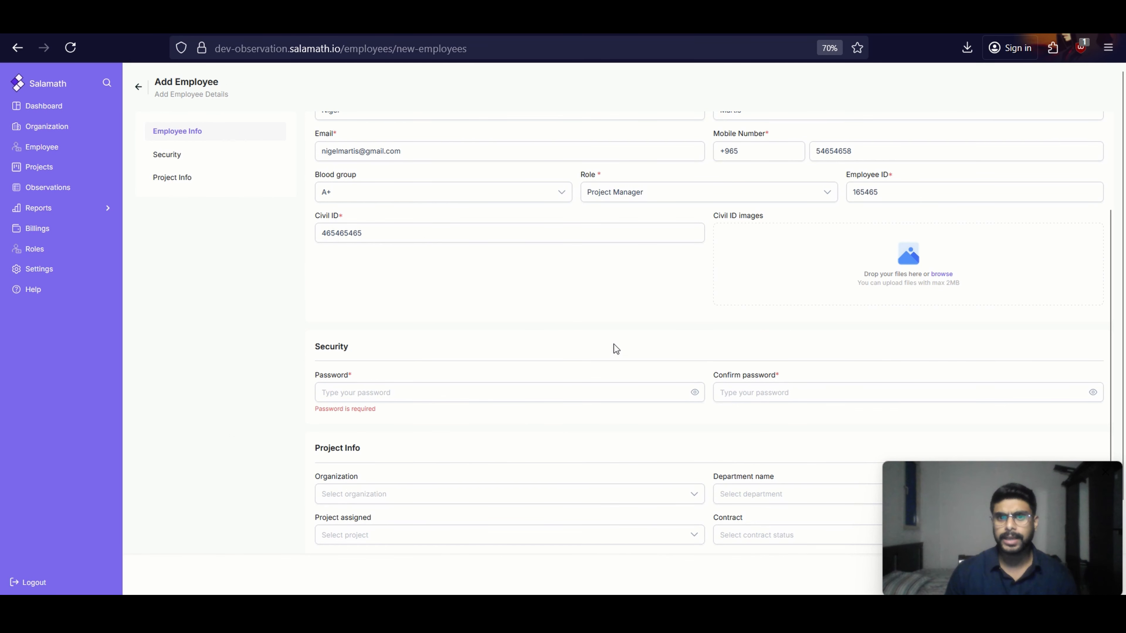
click(477, 392)
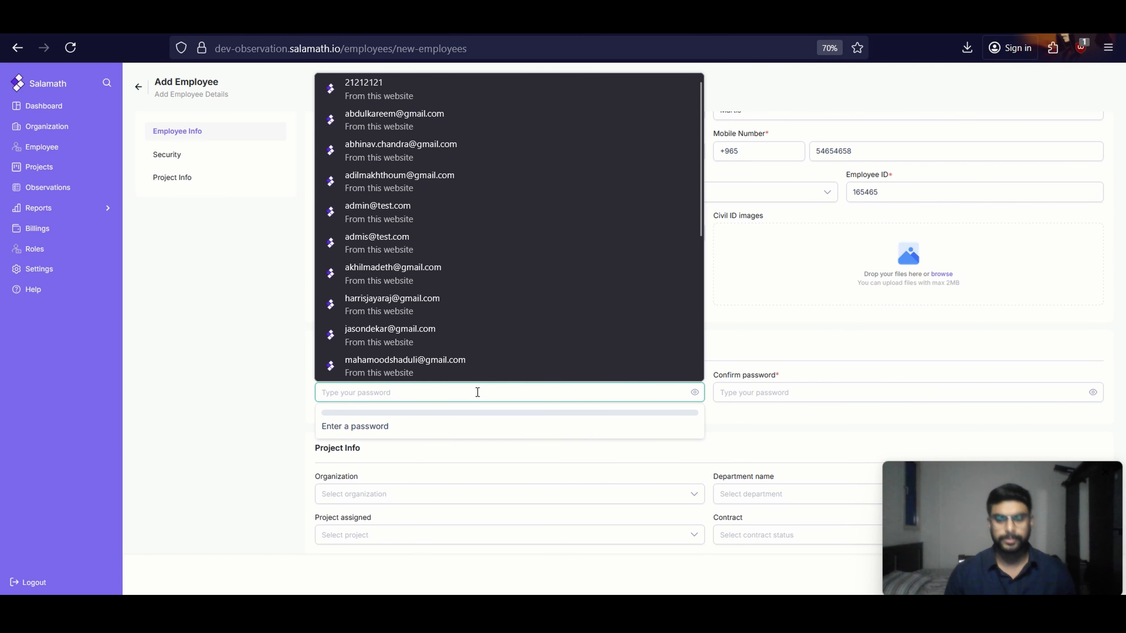
click(295, 328)
scroll(353, 384, up, 2)
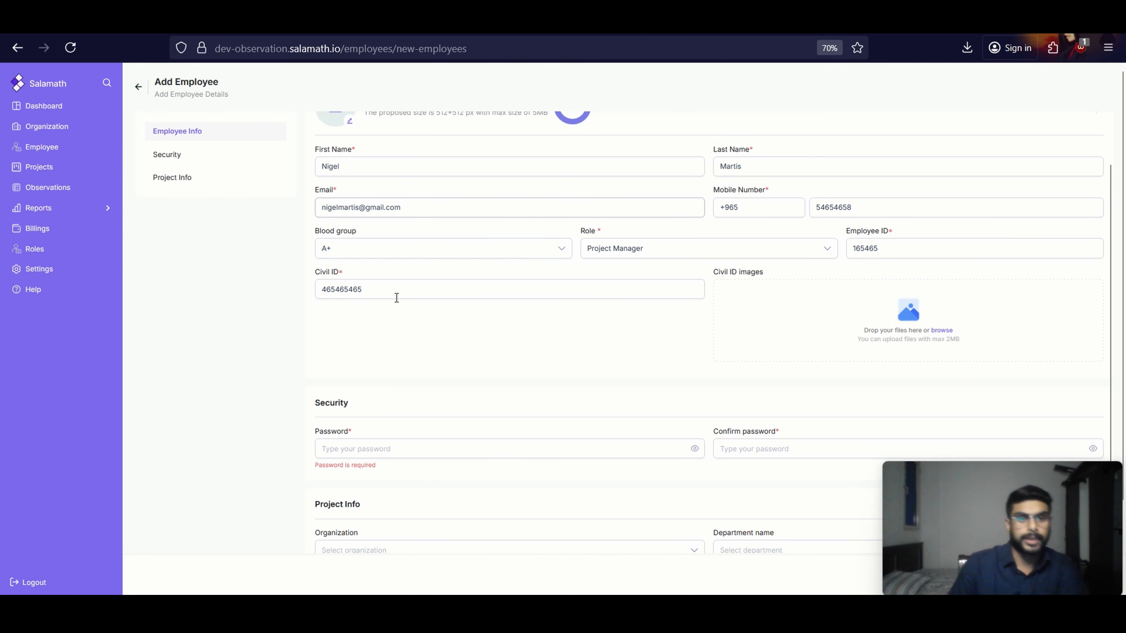
Enter the employee's account password and repeat it in the confirmation field of the Security section
scroll(376, 448, down, 1)
click(380, 398)
click(380, 399)
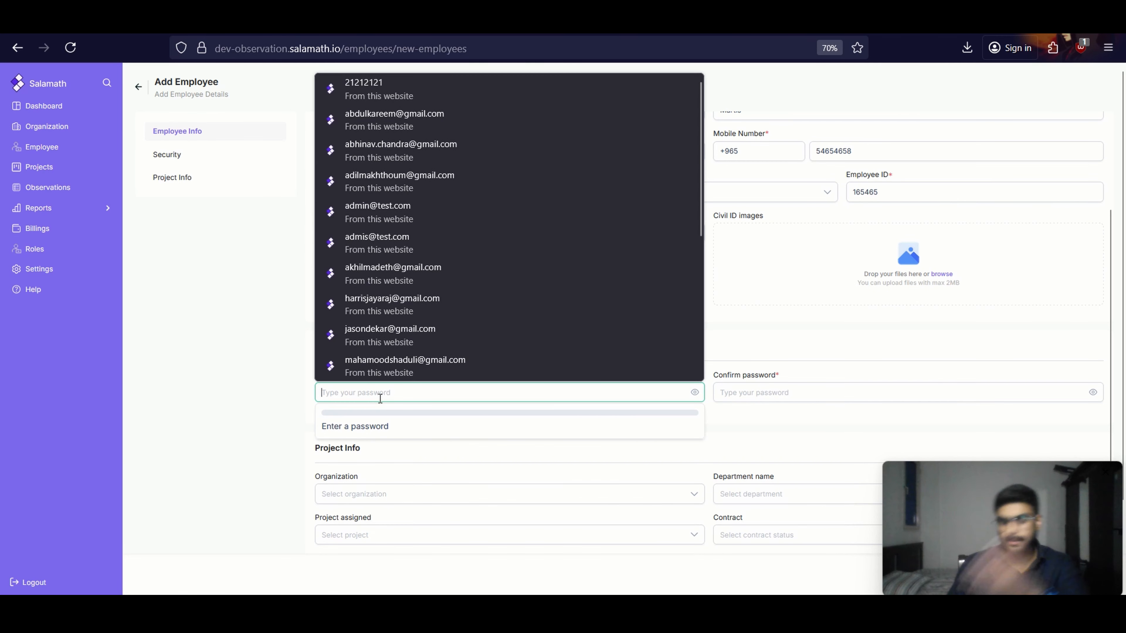
text(12345678)
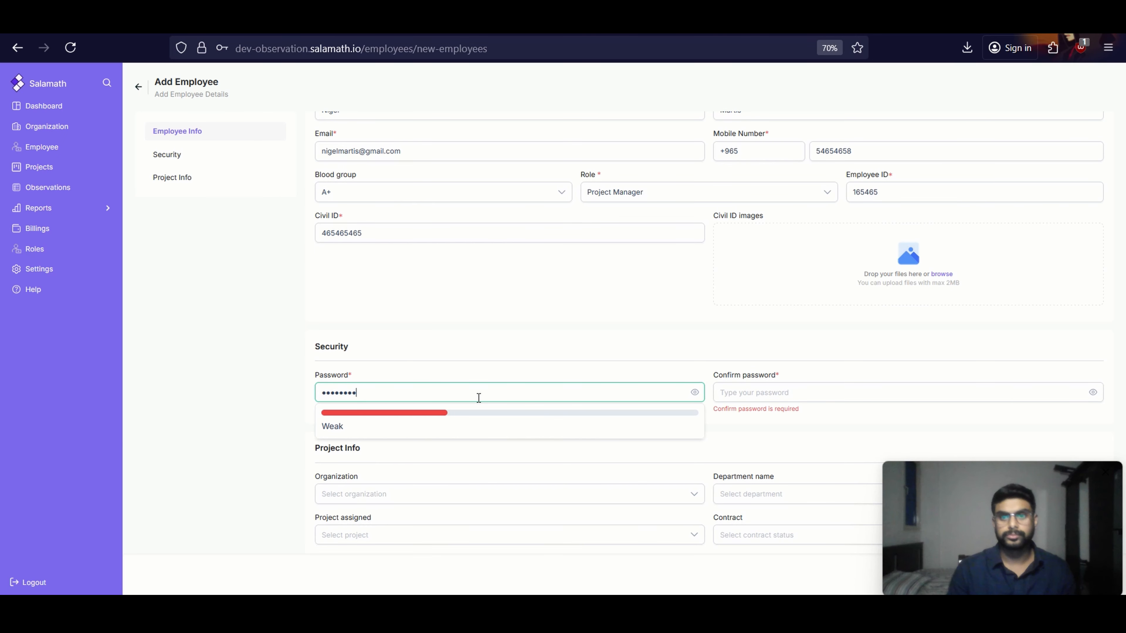
click(755, 395)
text(1)
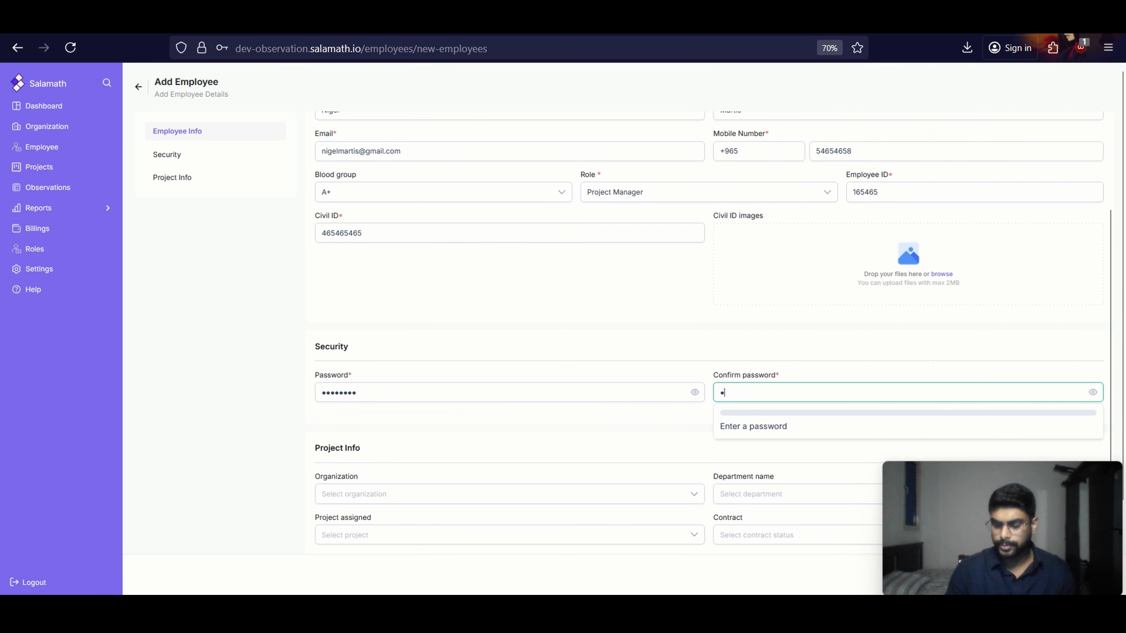
text(2345678)
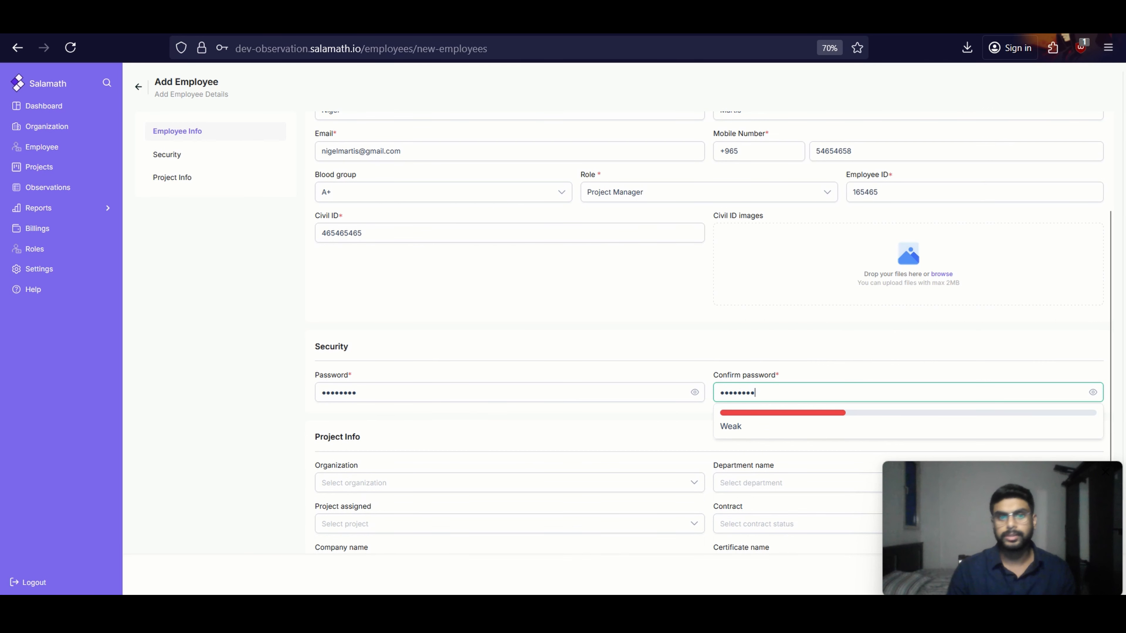
Assign the employee to organization XYZ and department HSE in the Project Info section
click(638, 485)
scroll(604, 448, down, 1)
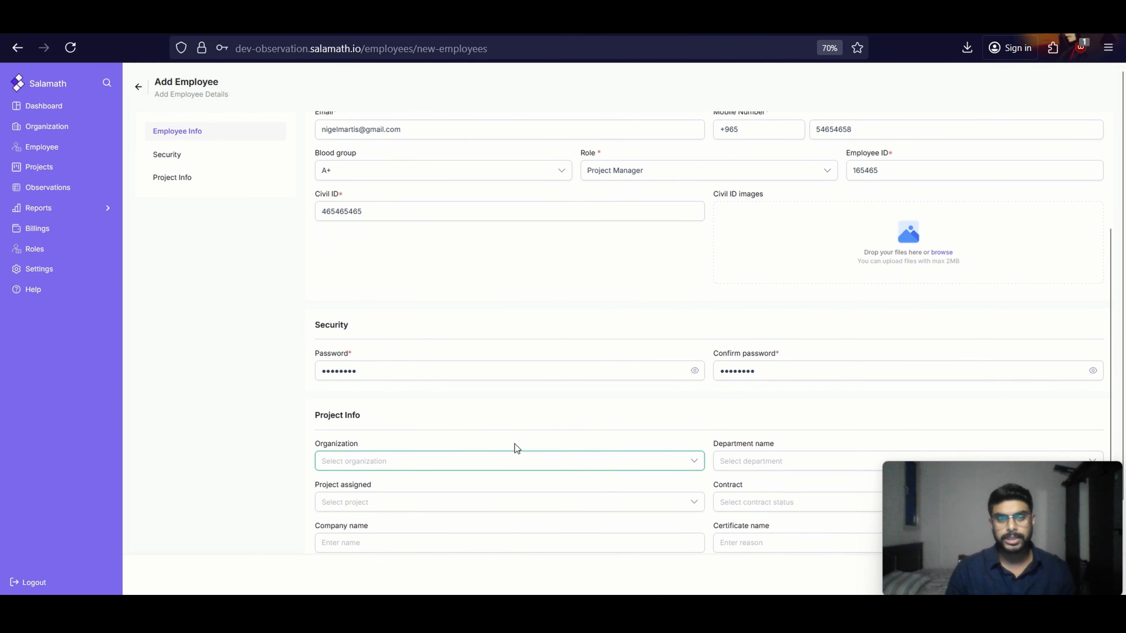
click(499, 471)
click(490, 486)
click(763, 464)
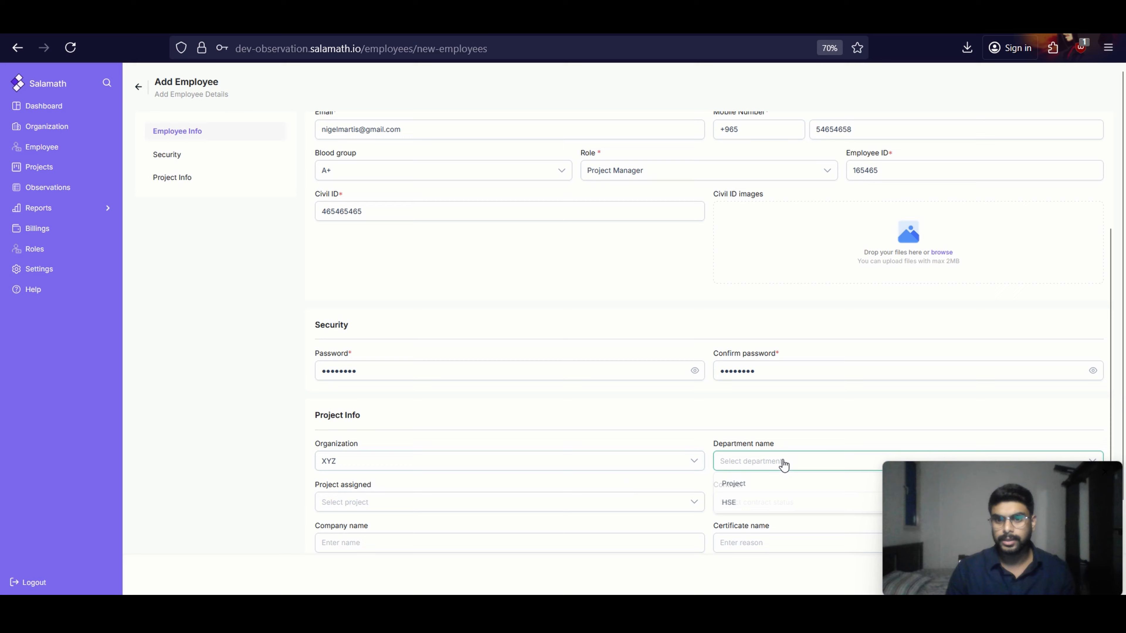
click(781, 504)
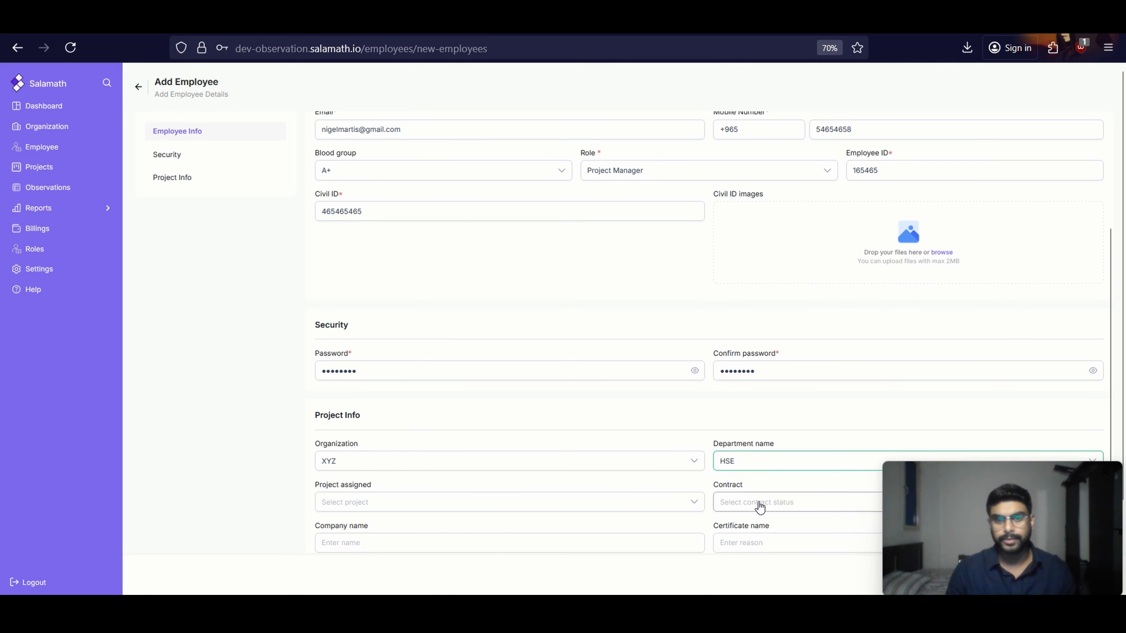
click(498, 503)
click(498, 503)
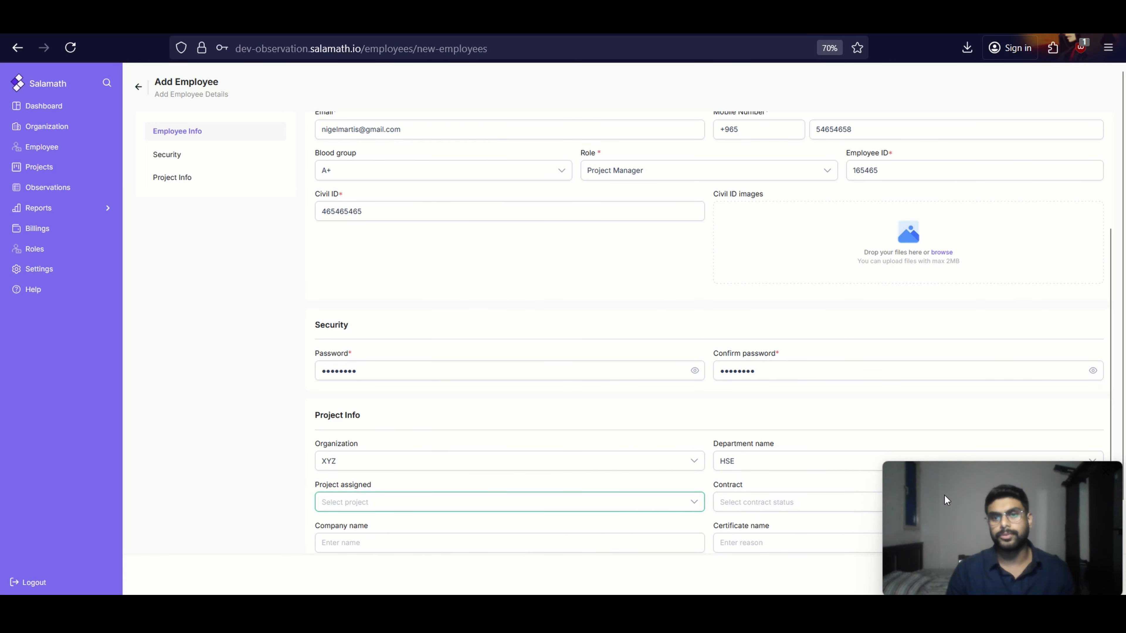
Submit the new employee record and decline the browser's offer to save the password
drag(945, 496, 715, 257)
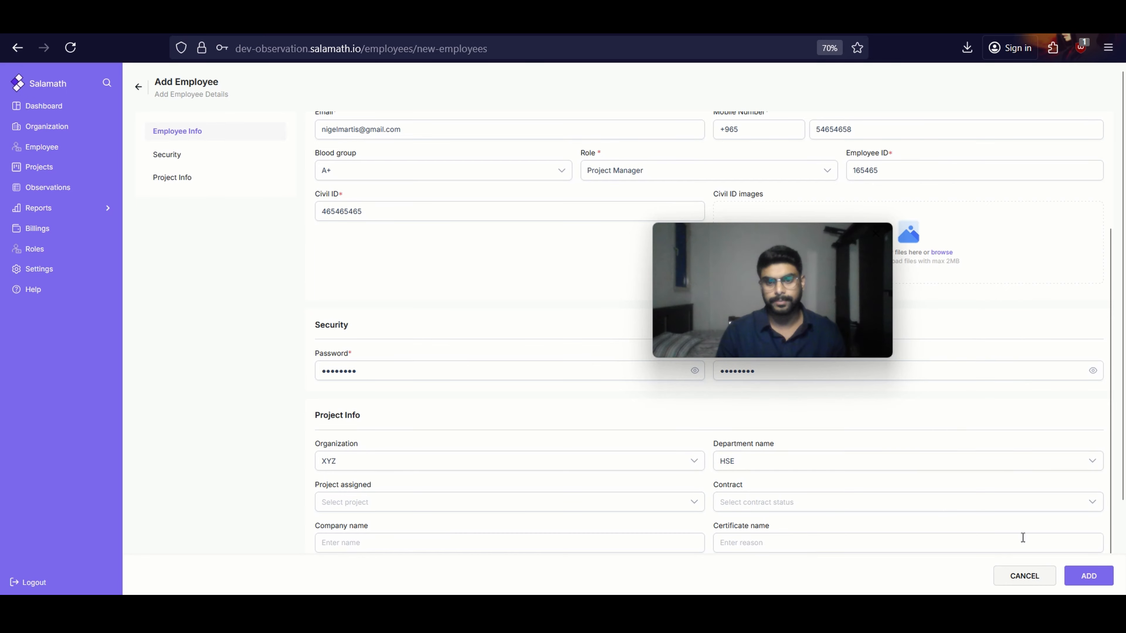
drag(768, 295, 701, 246)
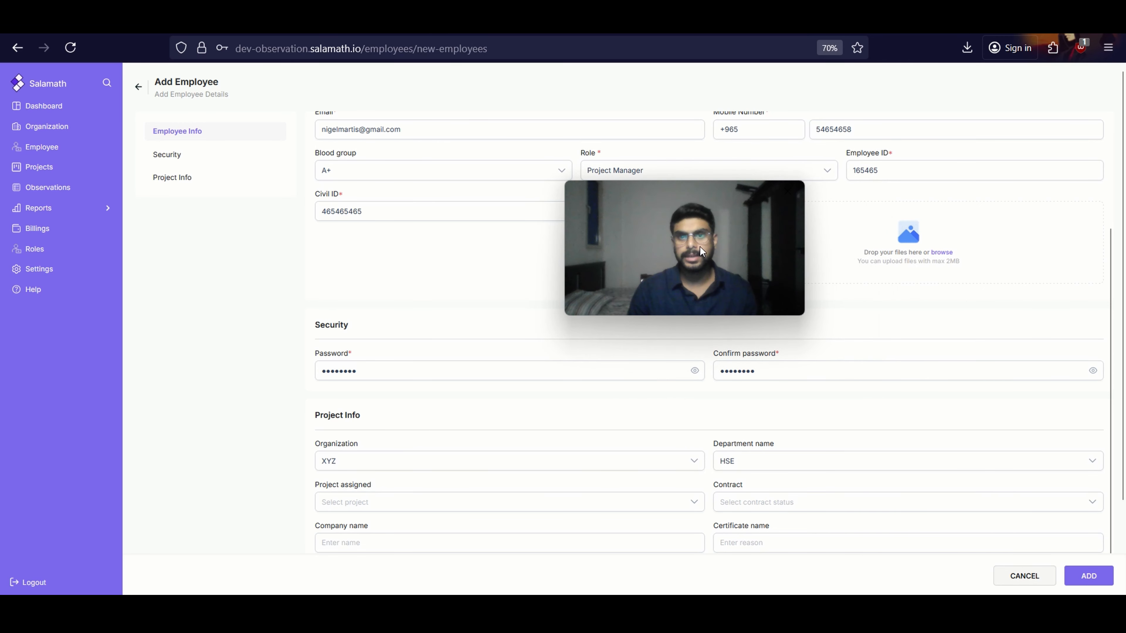
click(1093, 578)
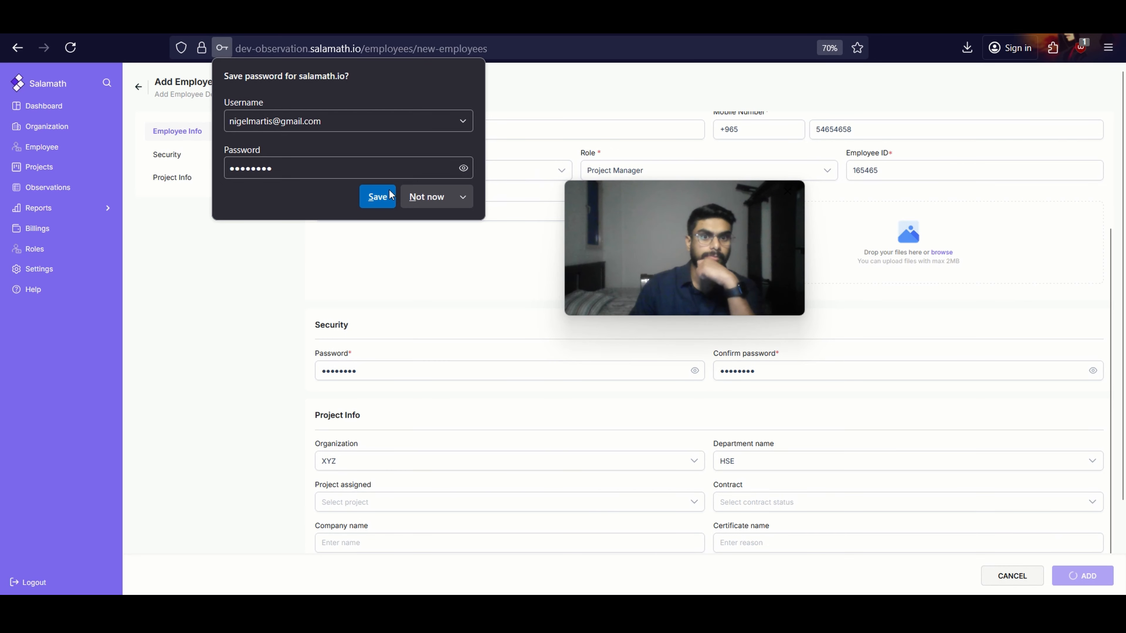
click(431, 190)
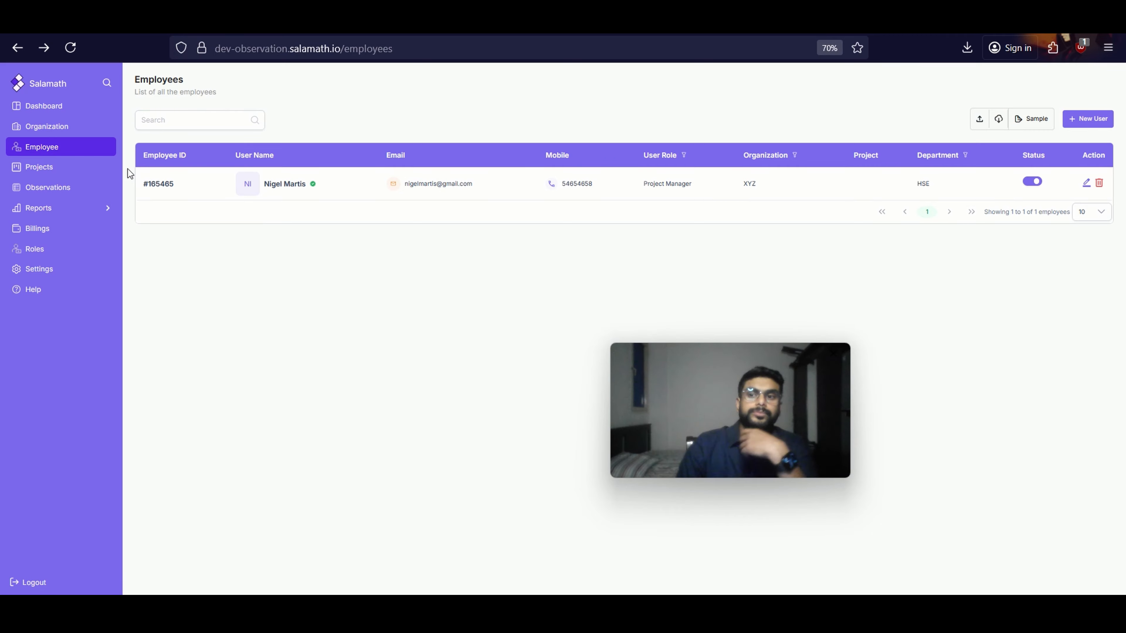
Reopen the getting-started walkthrough, advance through its stages to Projects, and follow its link to the Projects page
click(27, 291)
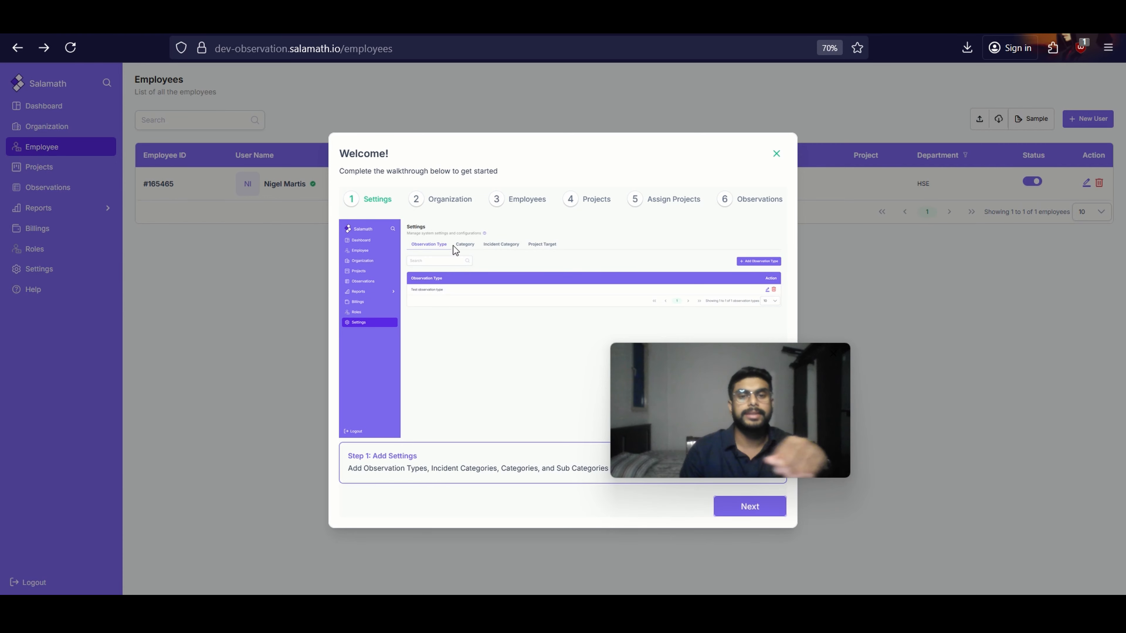
click(448, 201)
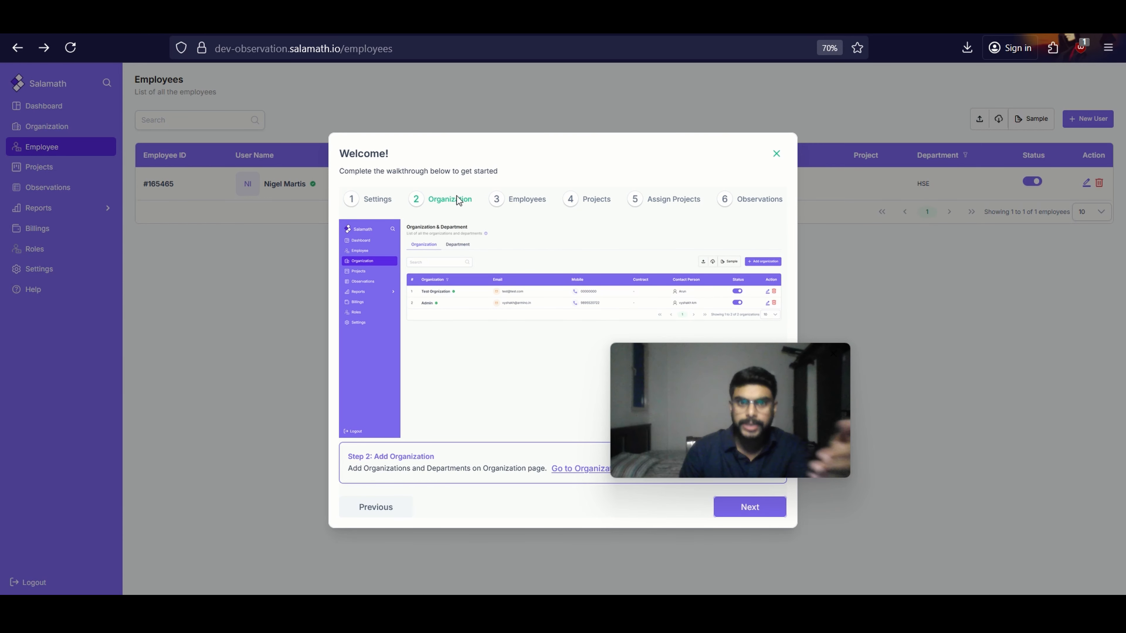
click(517, 204)
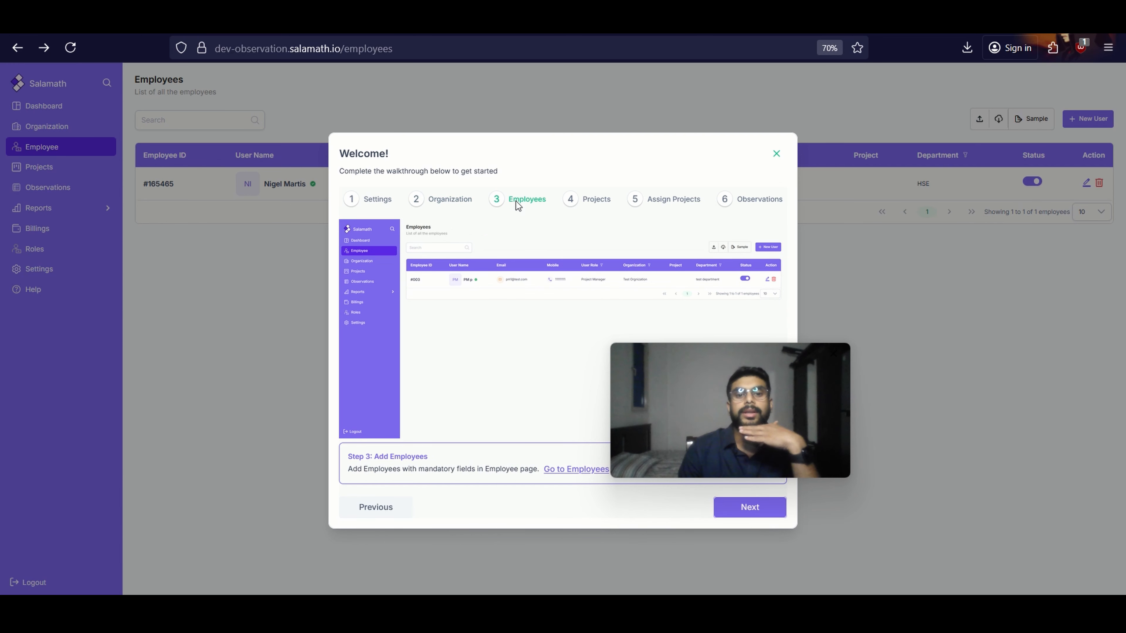
click(575, 203)
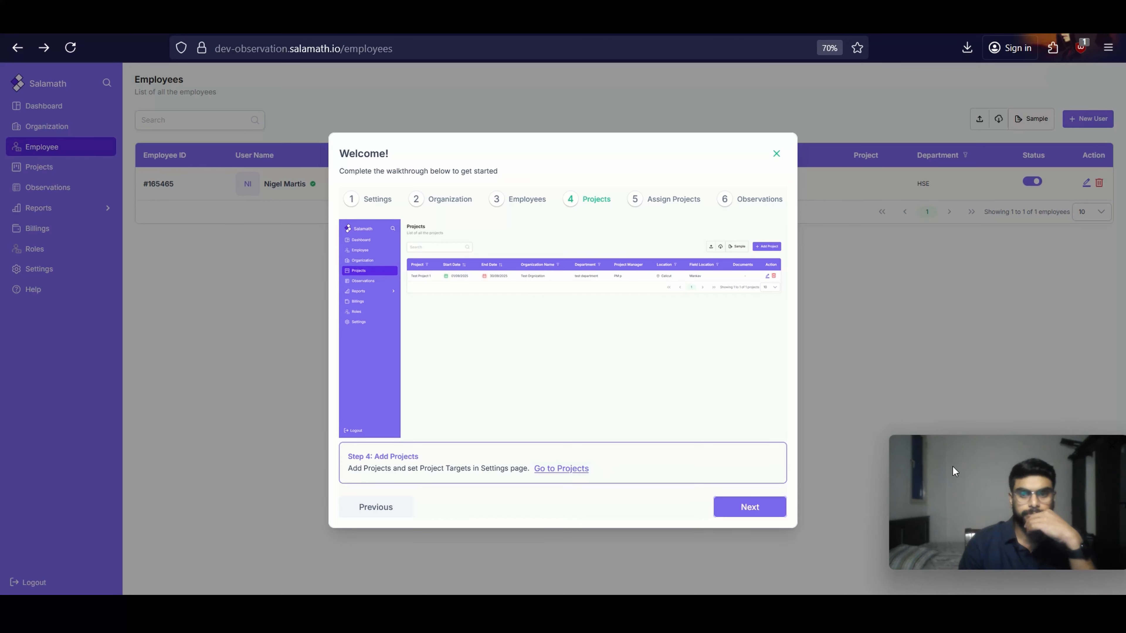
click(561, 469)
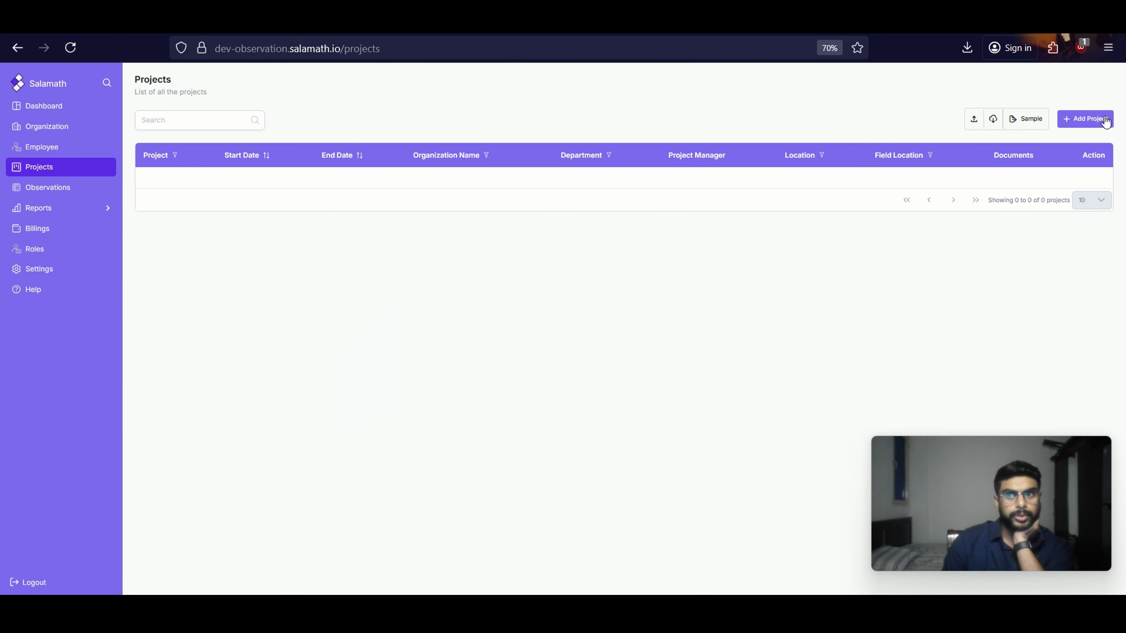
Start adding a new project and name it "Overhead crane lift"
click(1085, 127)
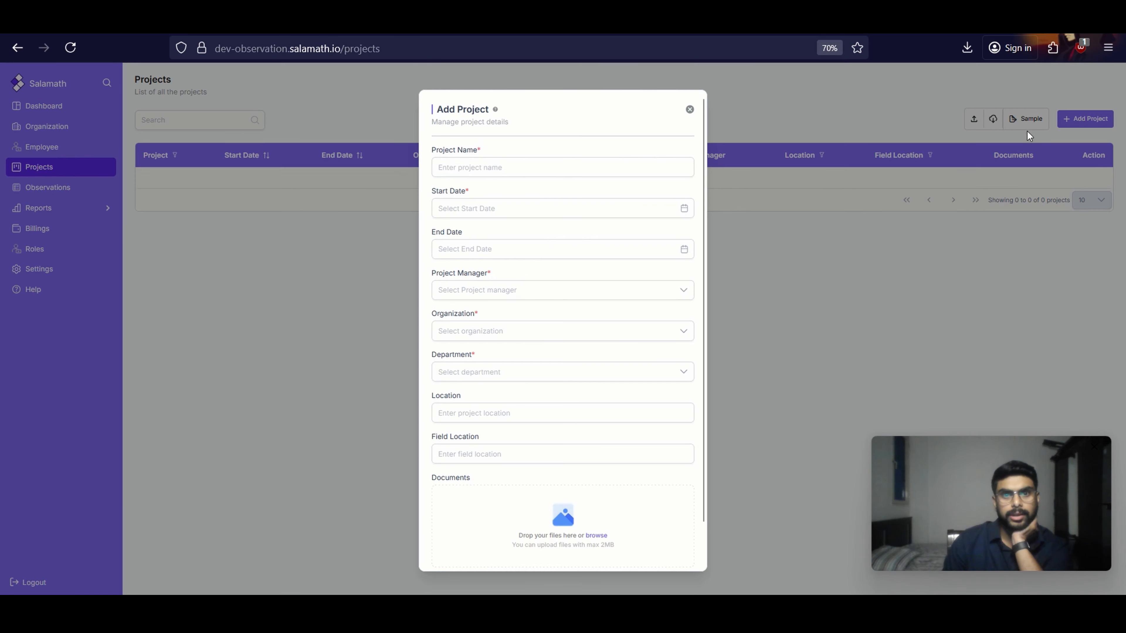
scroll(546, 191, down, 1)
scroll(568, 222, up, 2)
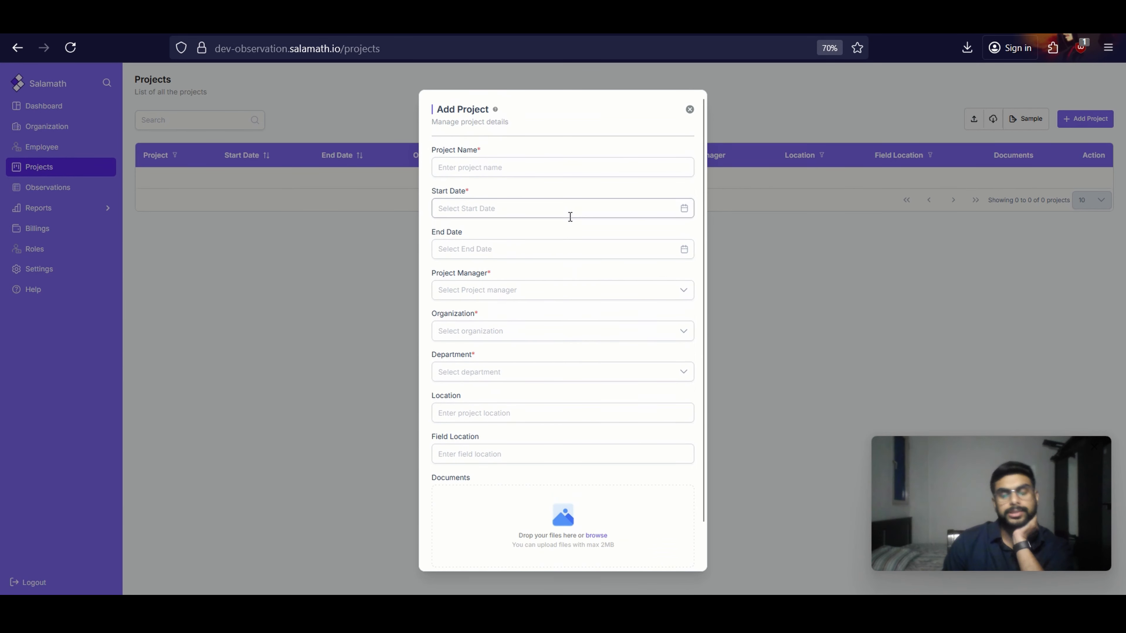
click(488, 172)
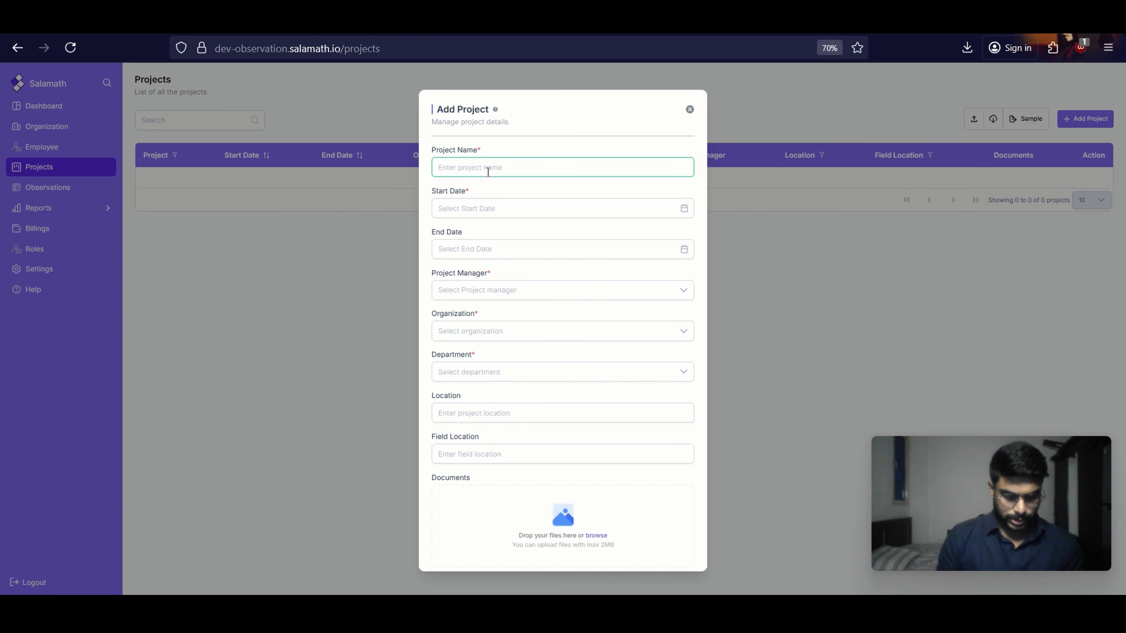
text(Overhe)
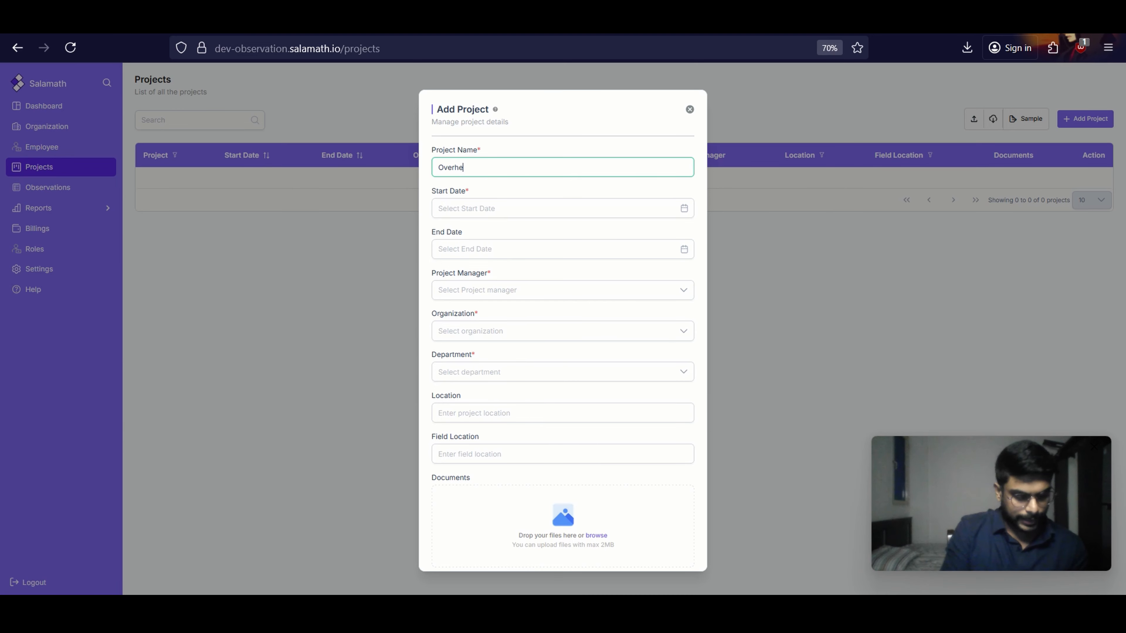
text(ad)
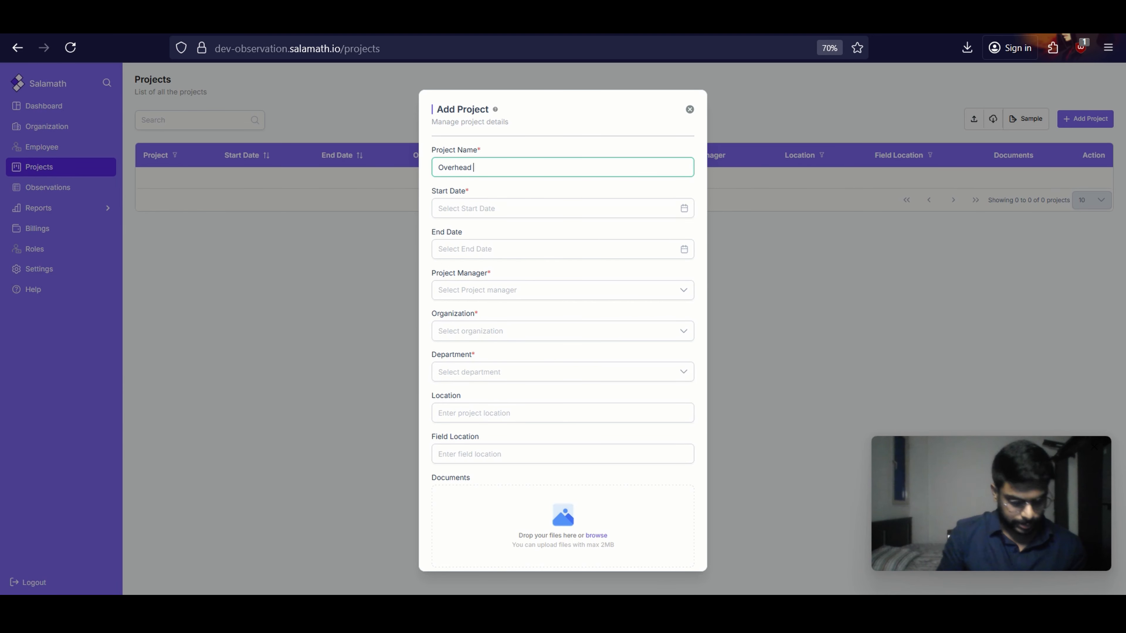
text( crane I)
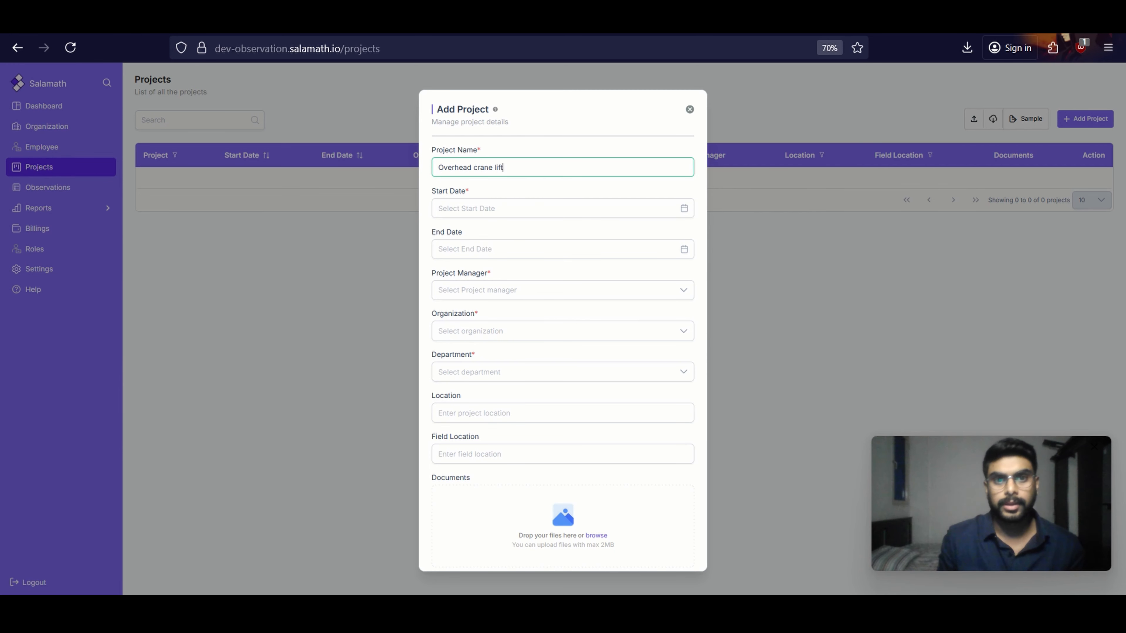
Set the project's start date to 03/11/2025 and its end date to 03/12/2025
click(476, 205)
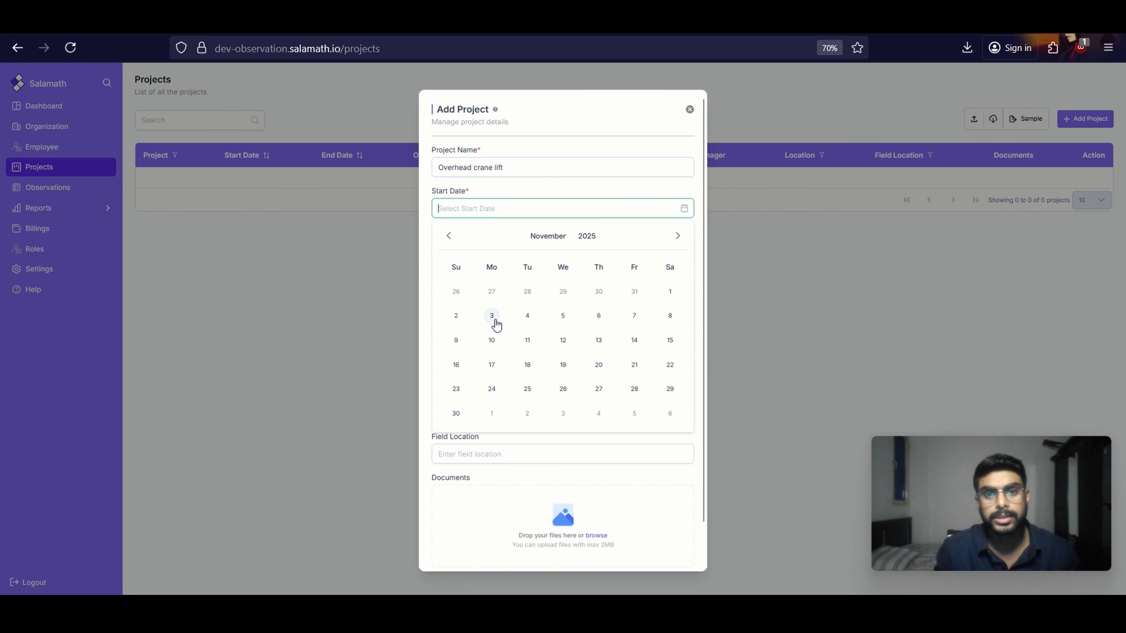
click(503, 206)
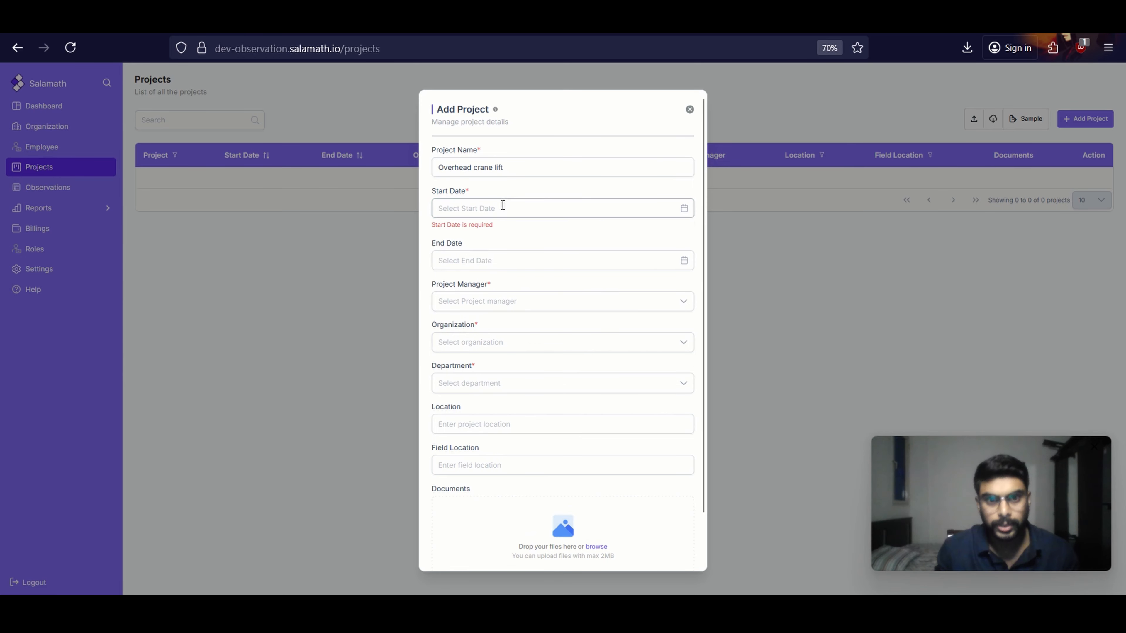
click(504, 206)
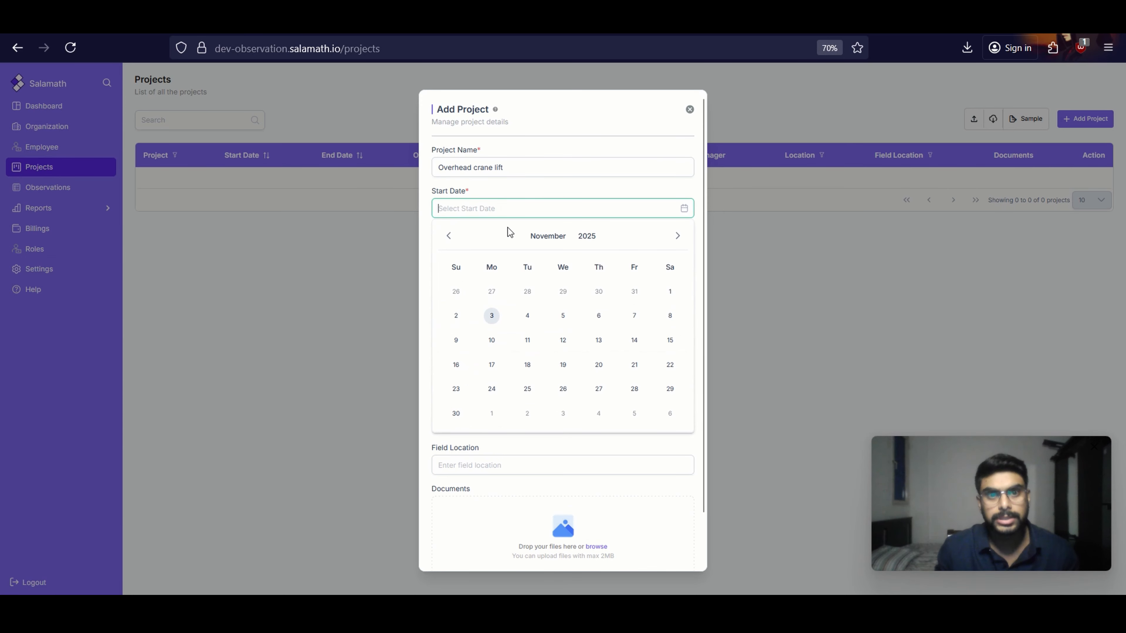
click(497, 316)
click(500, 249)
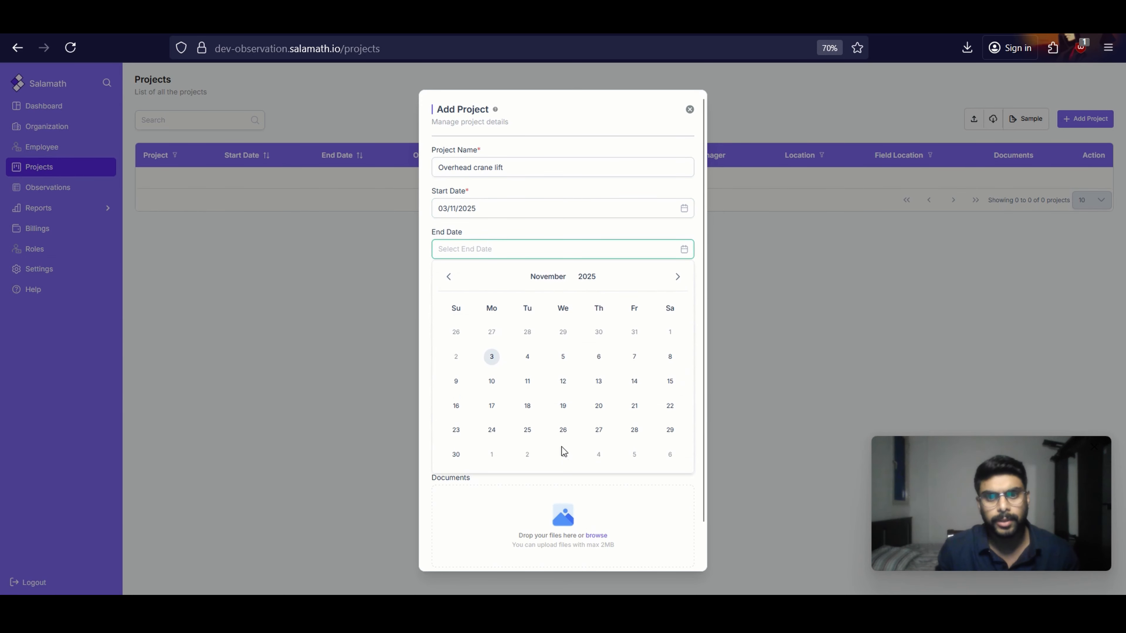
click(678, 278)
click(559, 331)
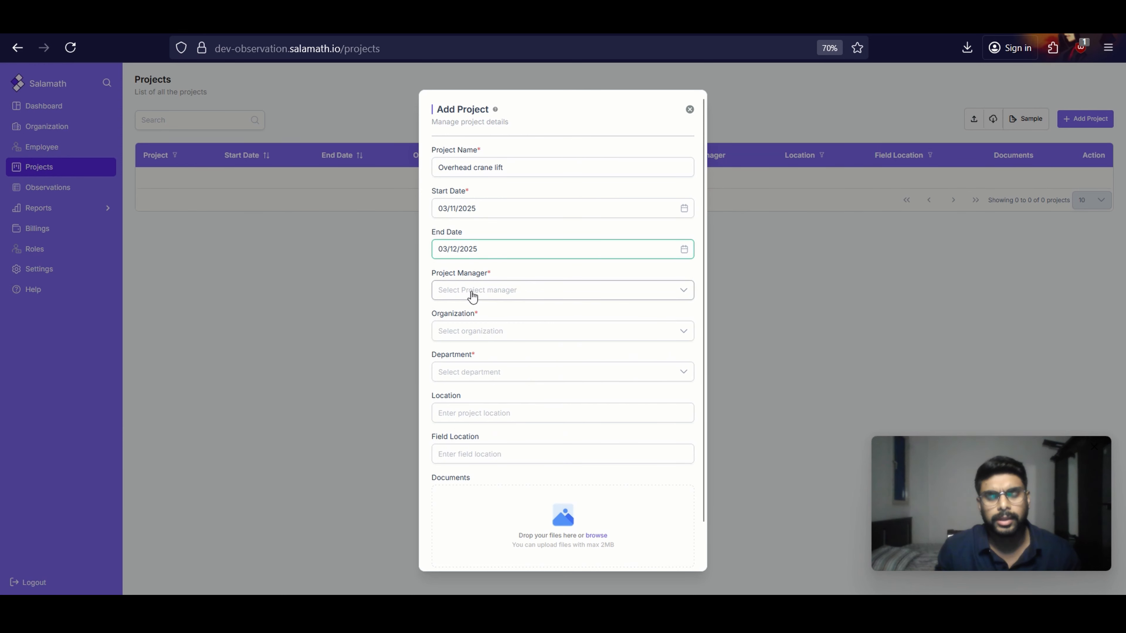
Assign the new employee as the project manager and set the organization to XYZ and the department to HSE
click(475, 299)
click(478, 315)
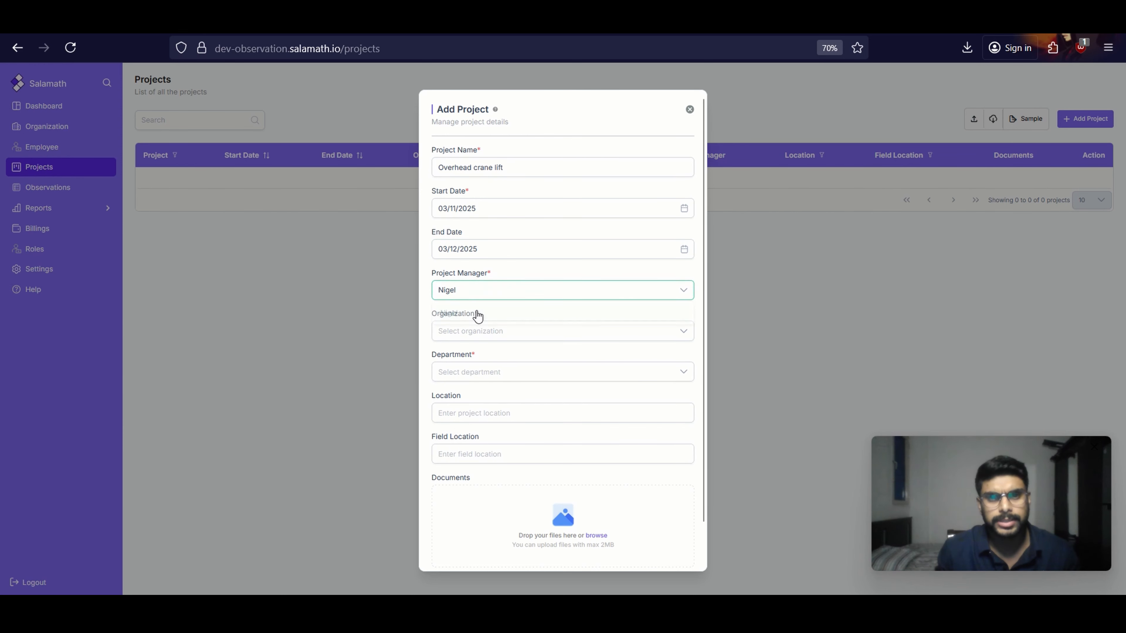
click(481, 333)
click(484, 355)
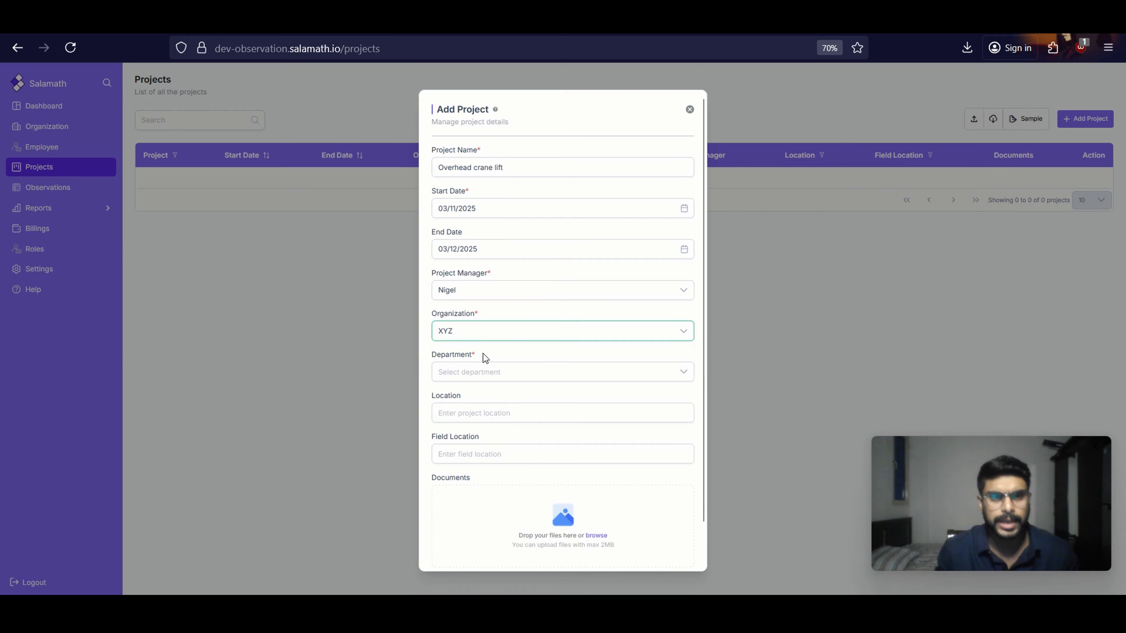
click(484, 375)
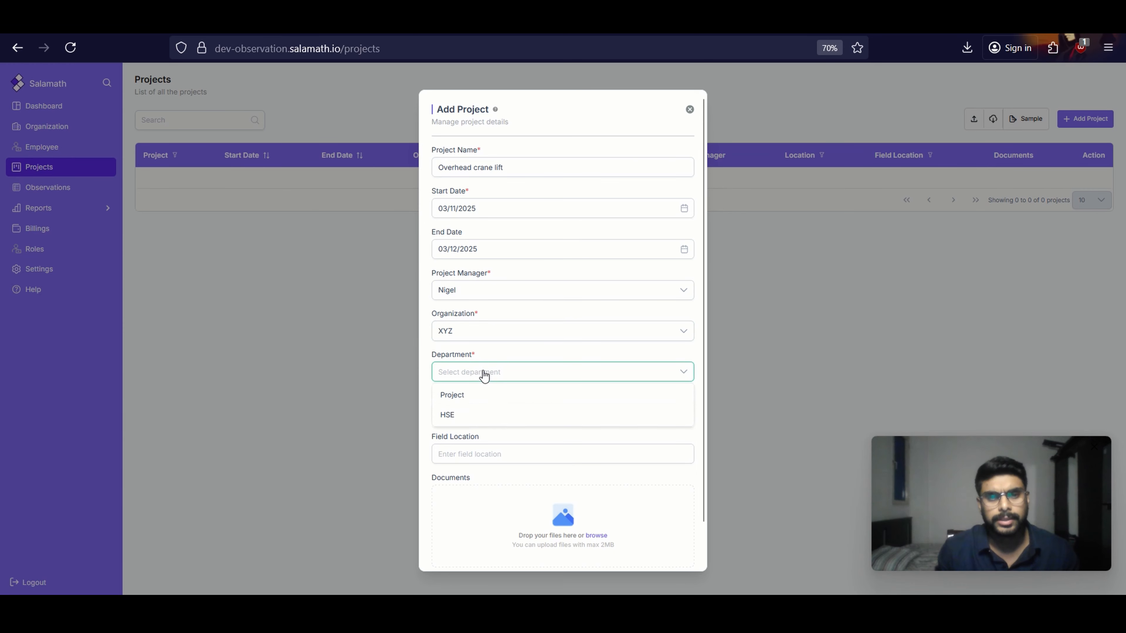
click(483, 414)
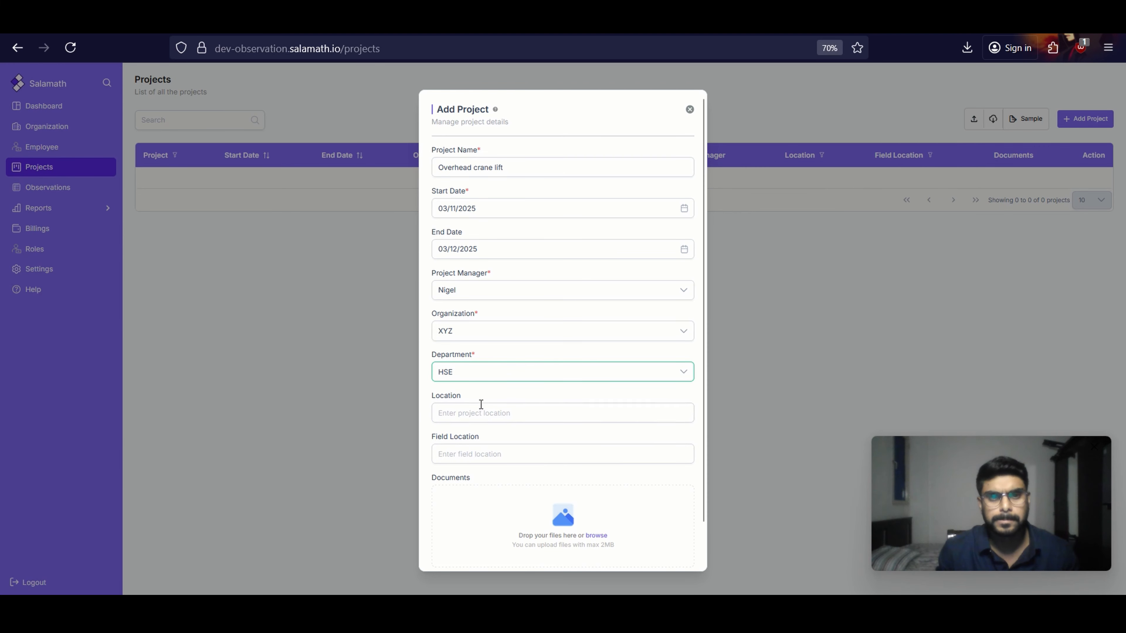
Enter "Location" as the project location and "Field" as the field location, and add the project
click(481, 413)
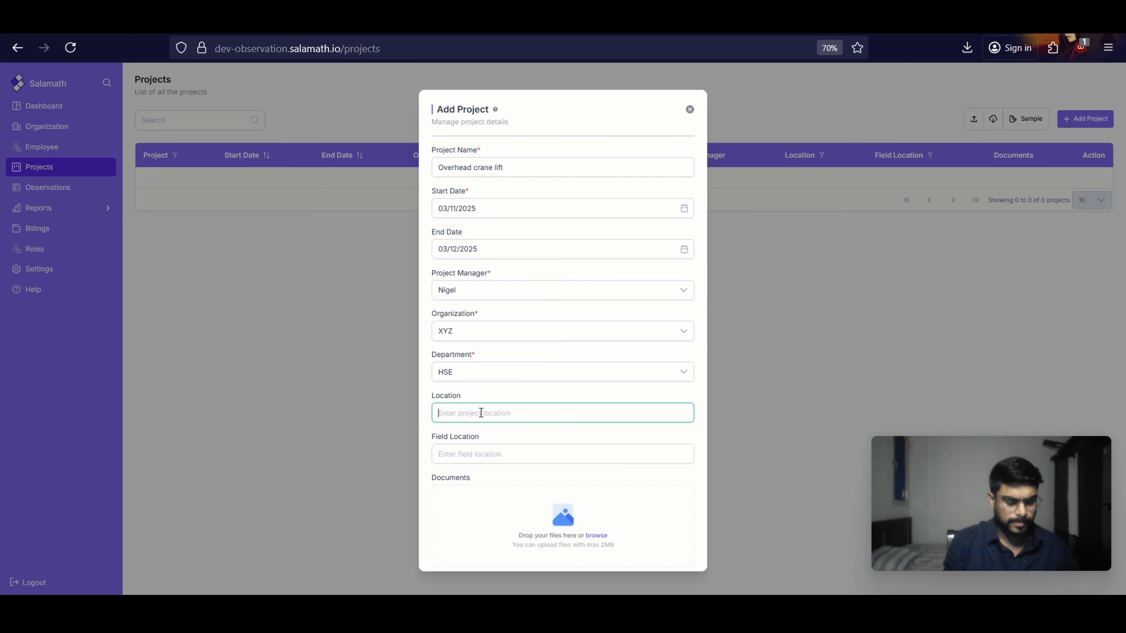
text(Location)
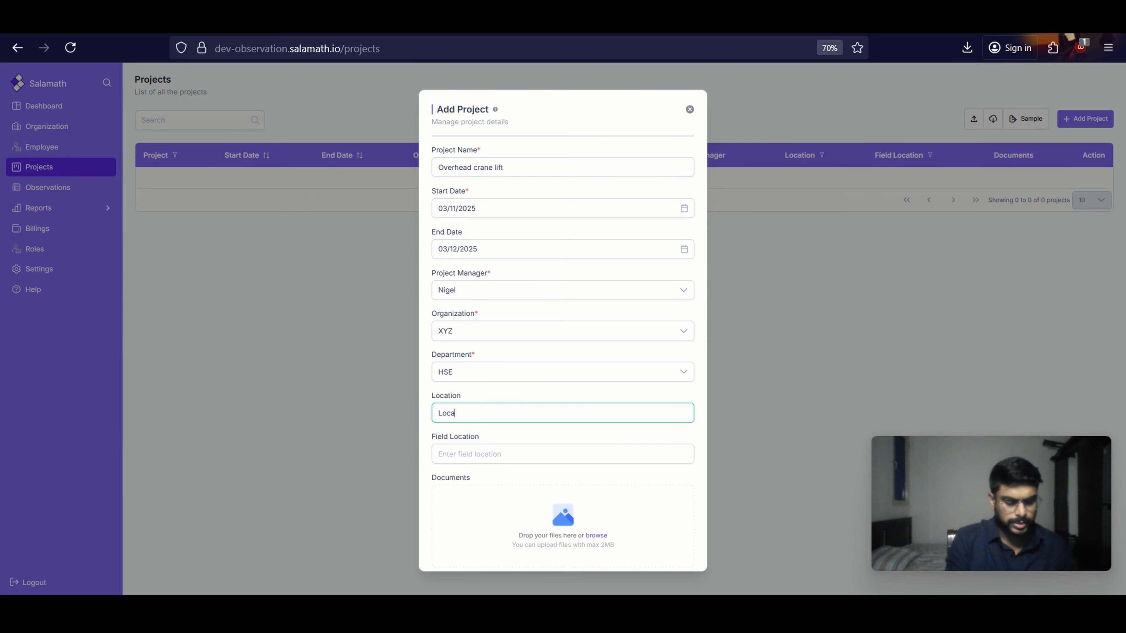
click(495, 458)
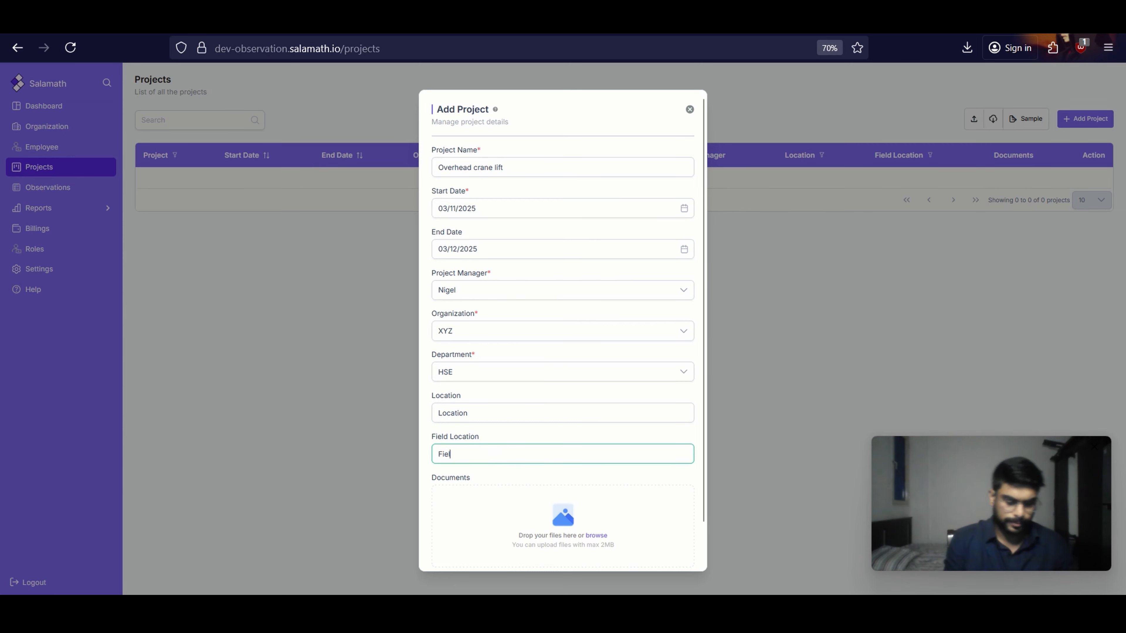
scroll(493, 440, down, 2)
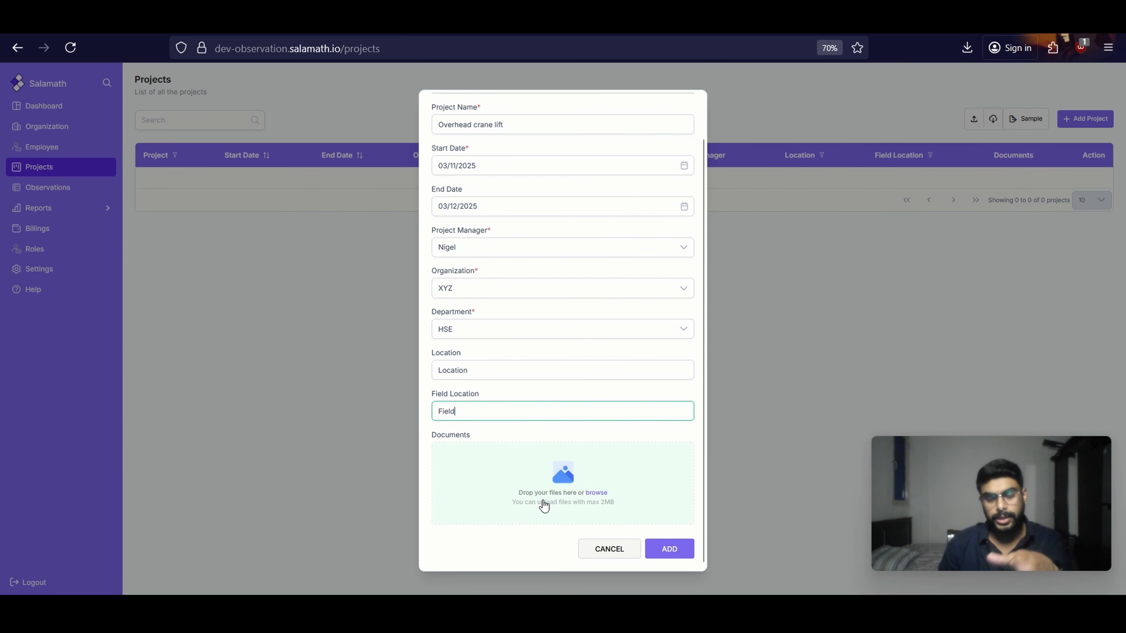
scroll(561, 358, up, 2)
scroll(506, 251, down, 2)
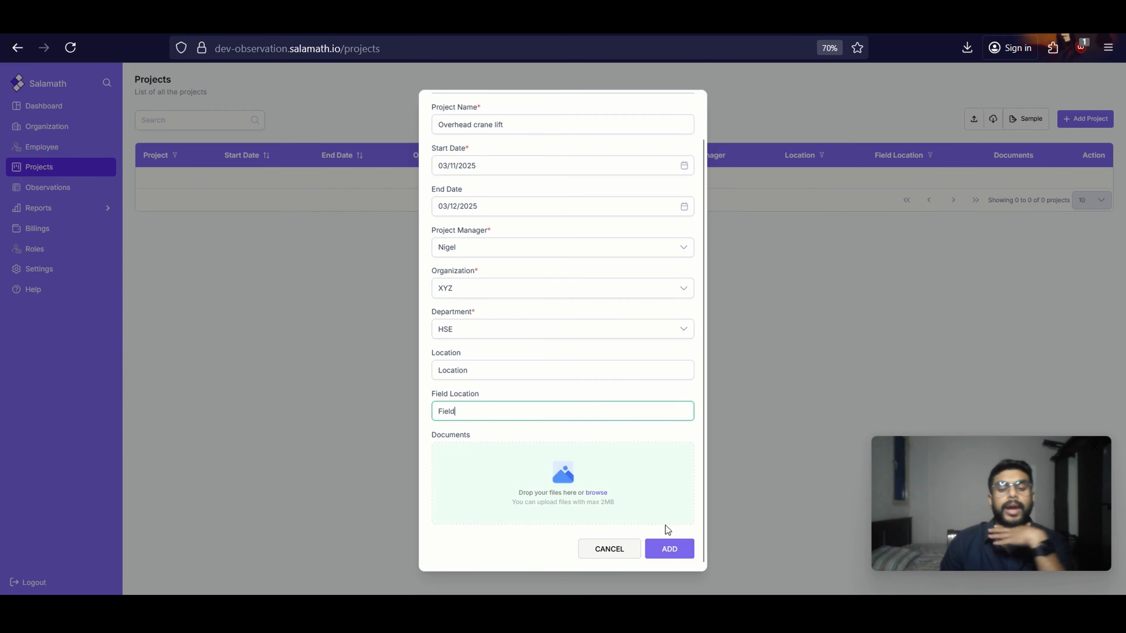
click(669, 549)
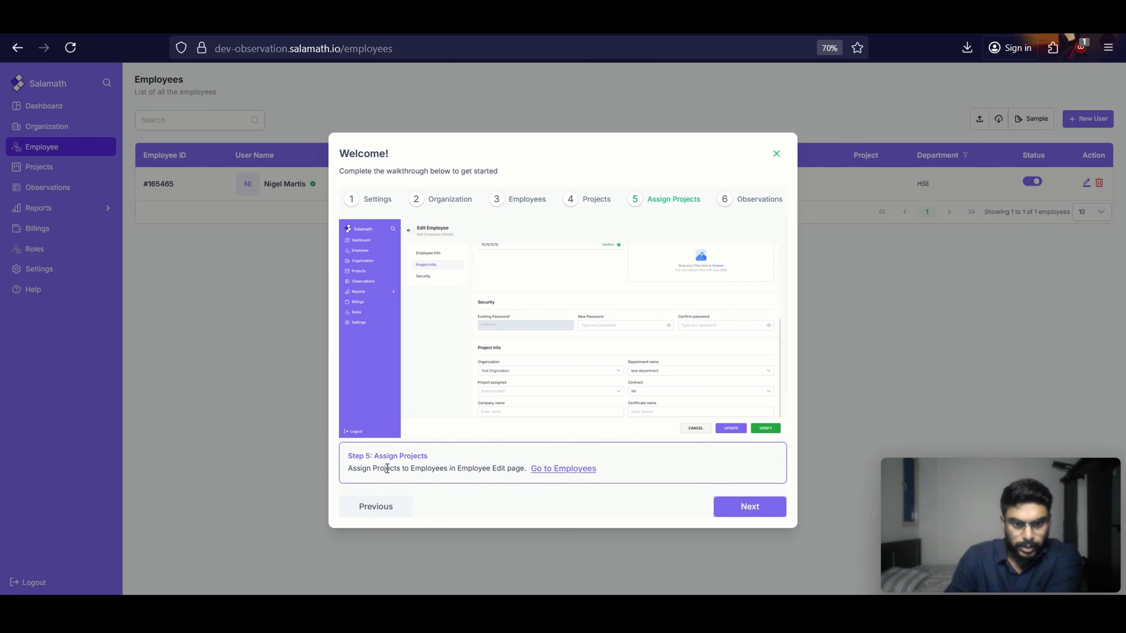
Follow the walkthrough's Assign Projects link to Employees and assign the Overhead crane lift project in the employee's record
click(558, 474)
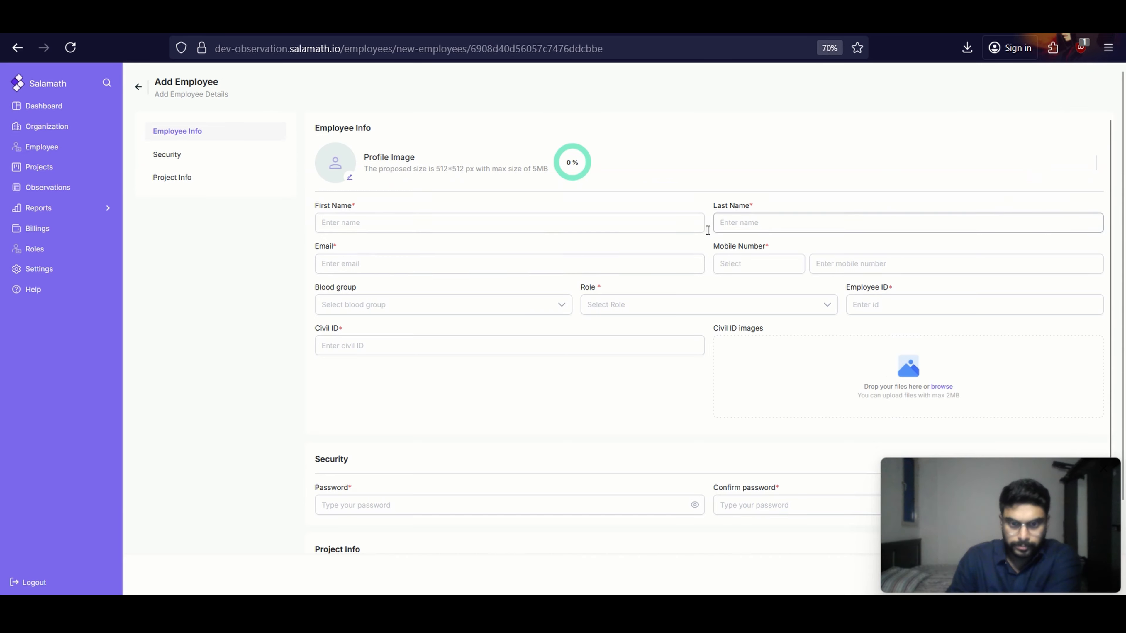
scroll(646, 352, down, 5)
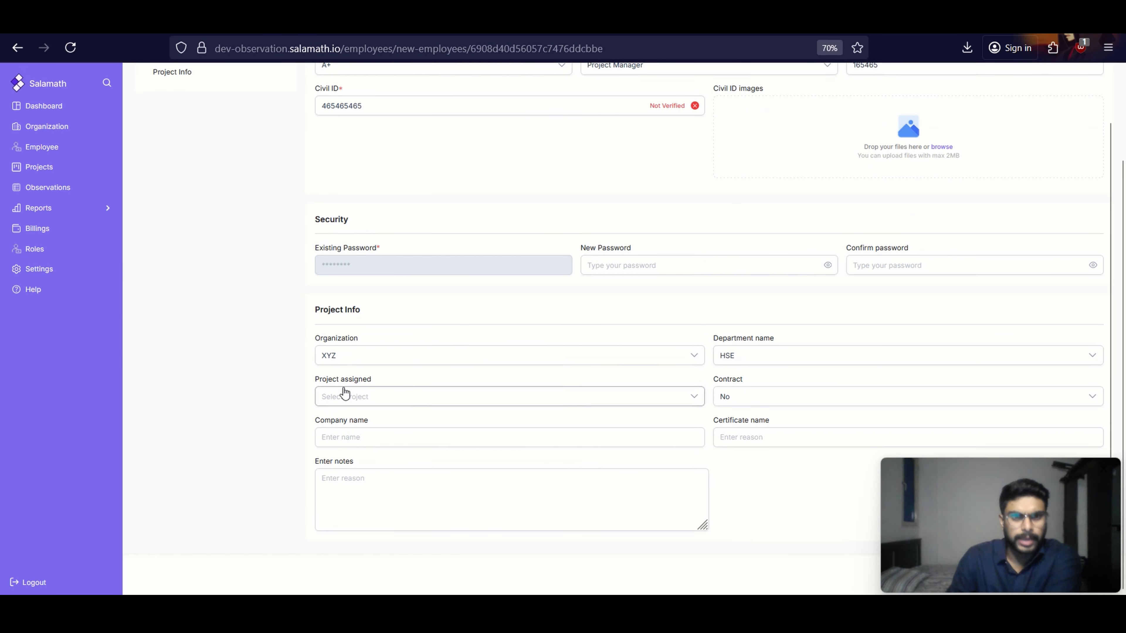
click(397, 401)
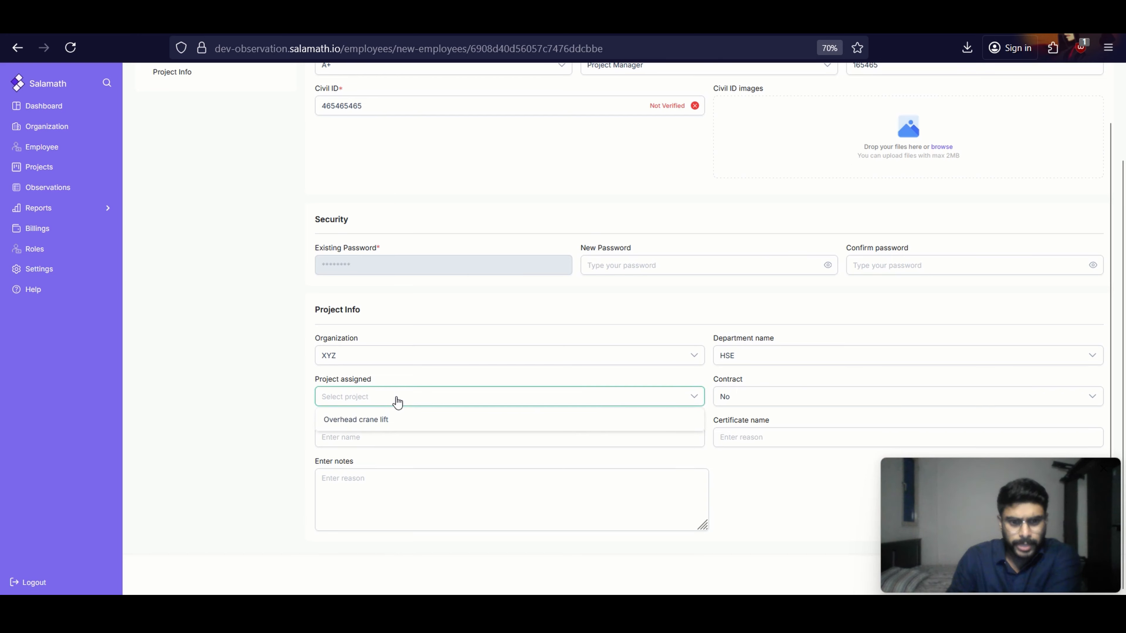
click(396, 428)
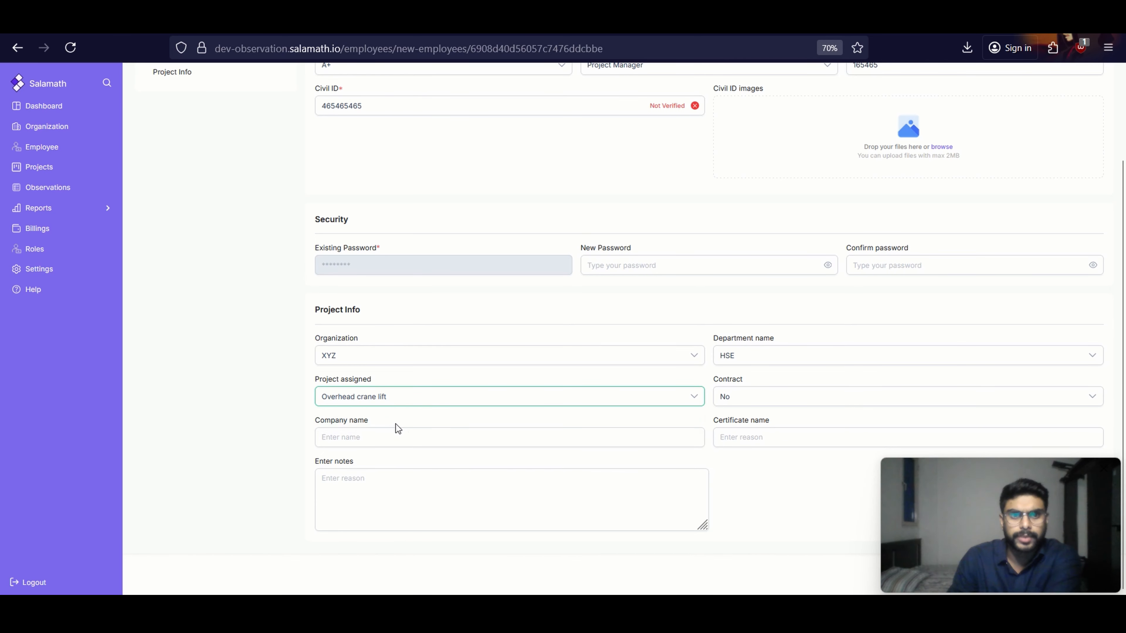
click(443, 444)
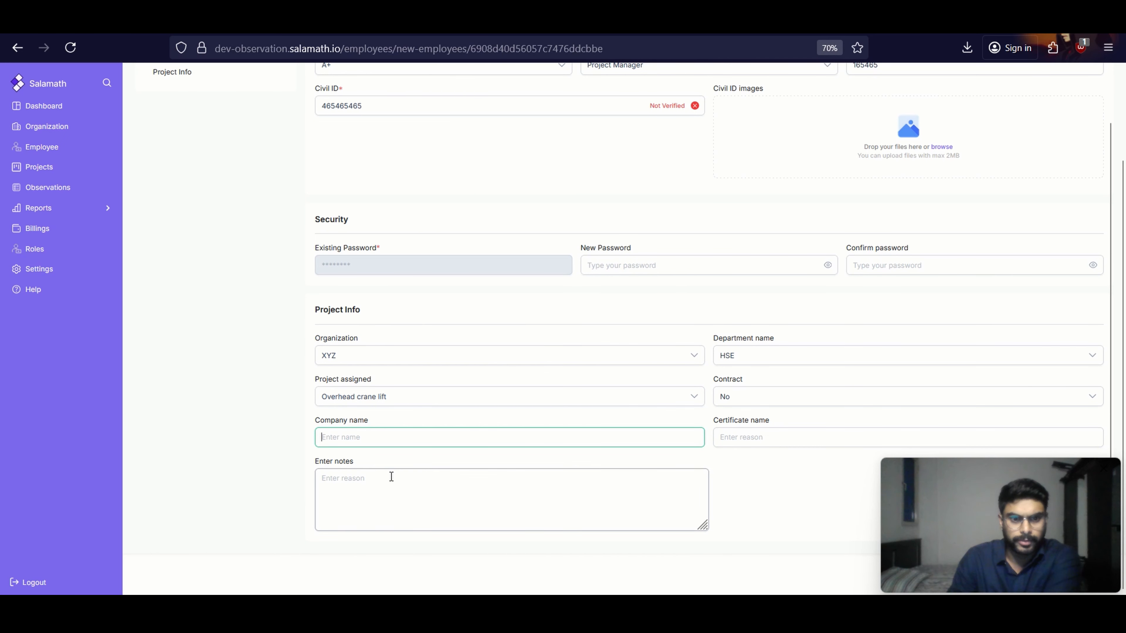
click(357, 482)
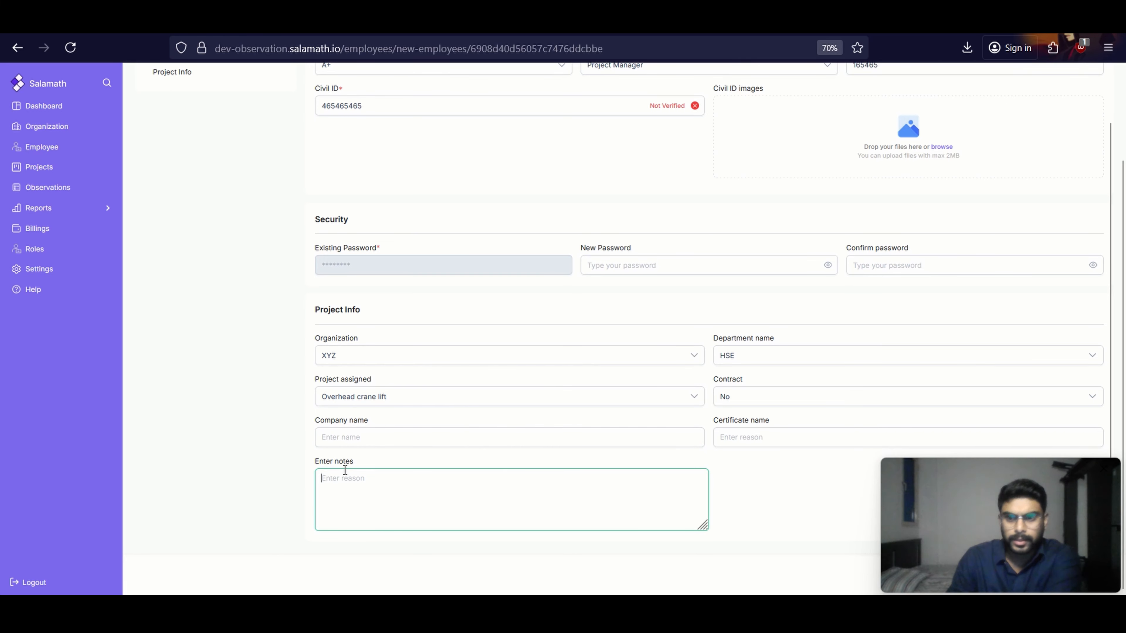
Review the employee's details, verify the employee, and update the record
scroll(646, 489, up, 6)
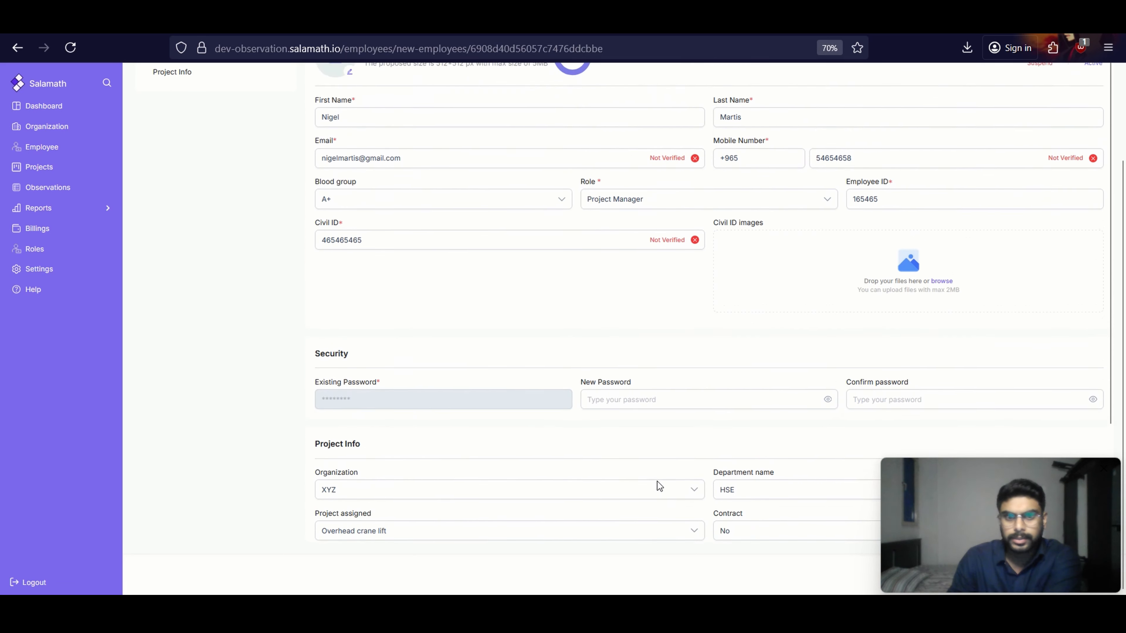
scroll(729, 370, down, 2)
scroll(878, 386, down, 3)
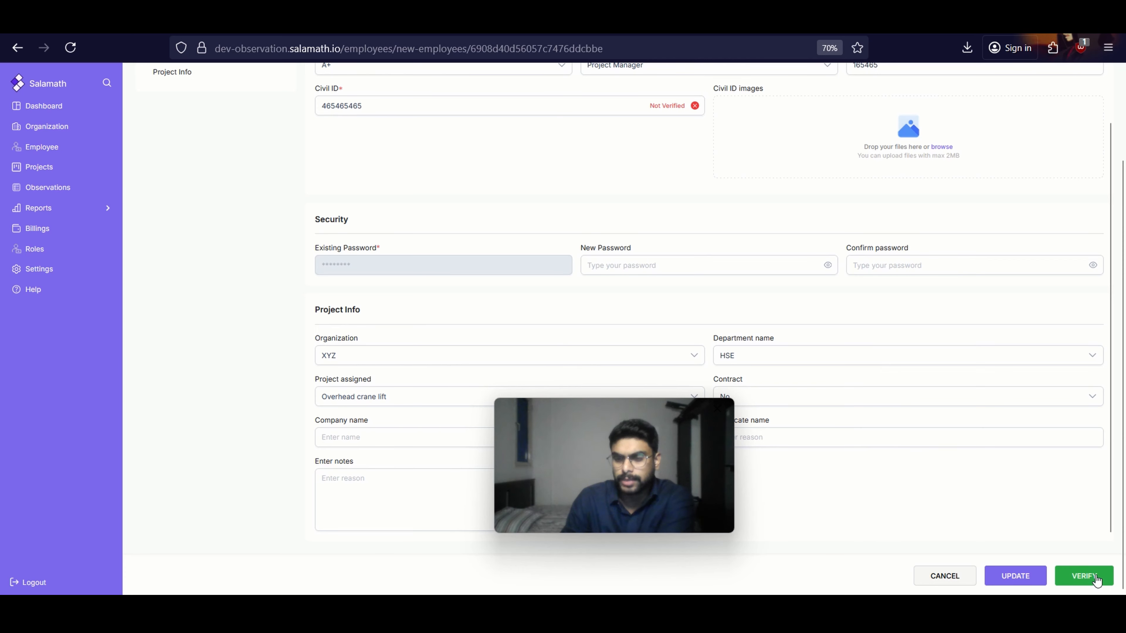
scroll(1068, 537, up, 3)
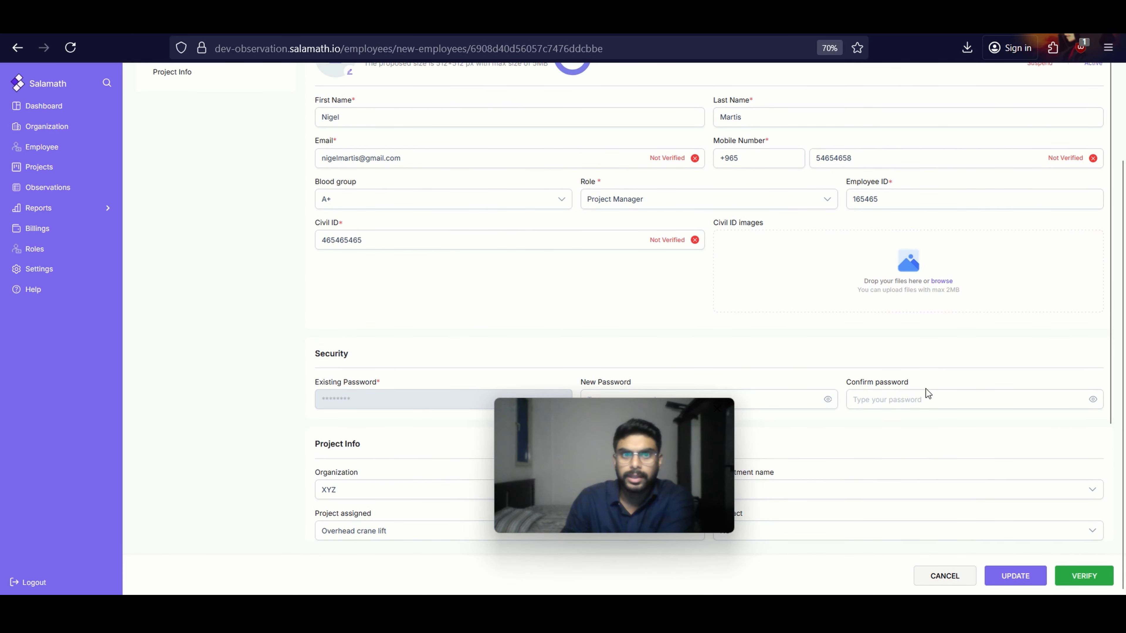
scroll(946, 403, down, 2)
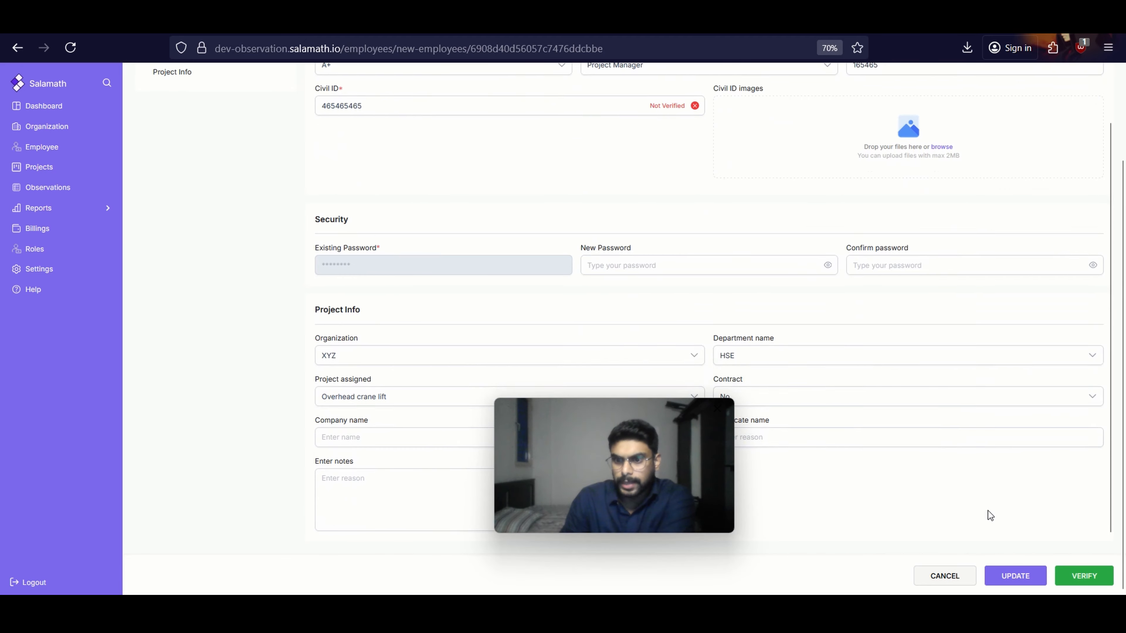
scroll(951, 433, up, 5)
scroll(1039, 503, down, 2)
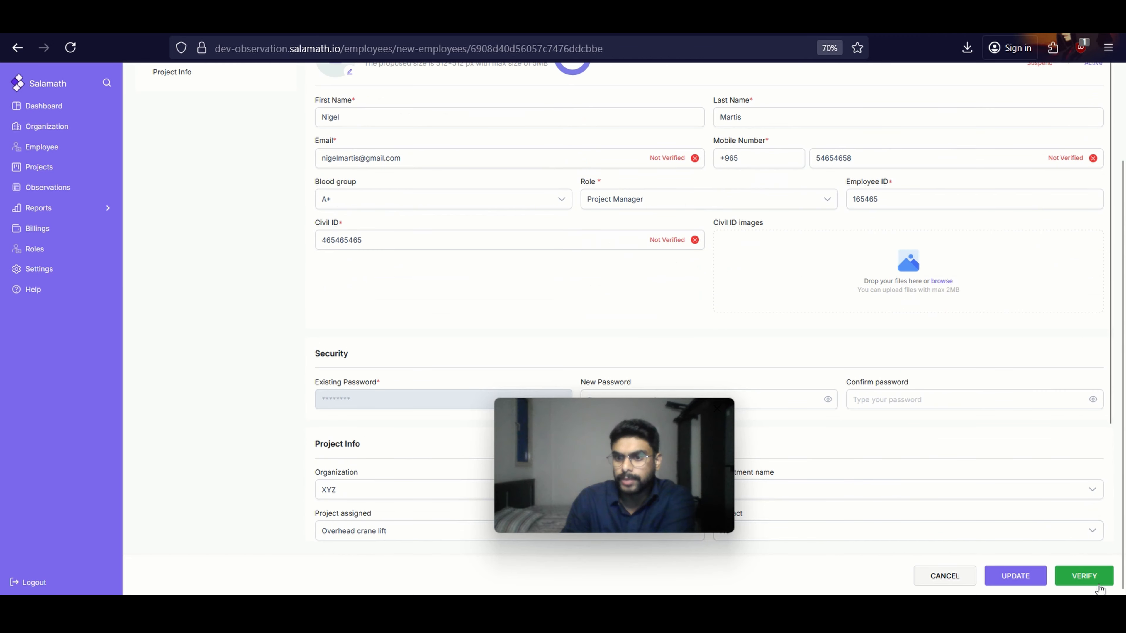
click(1086, 578)
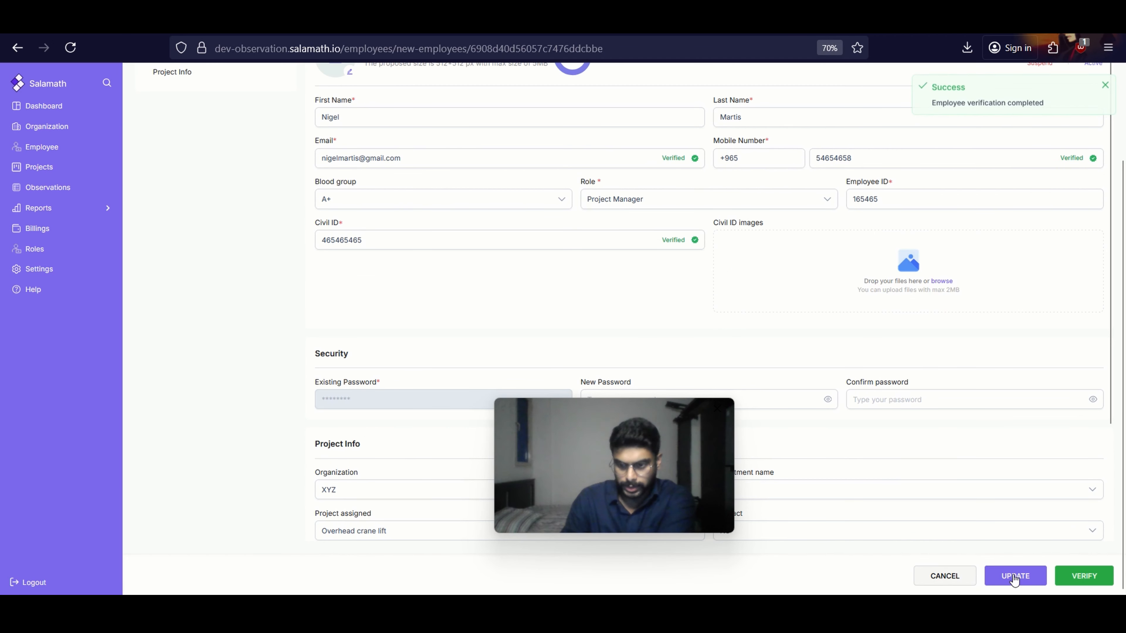
click(1003, 577)
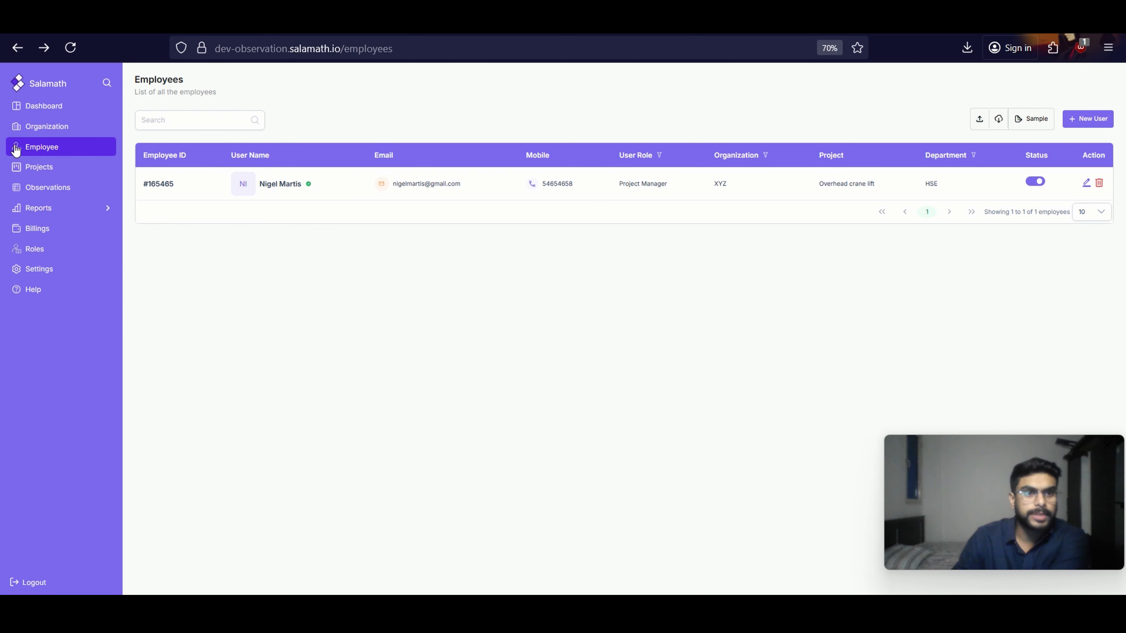
Reopen the getting-started walkthrough at its Observations stage and follow its link to the Observations page
click(26, 294)
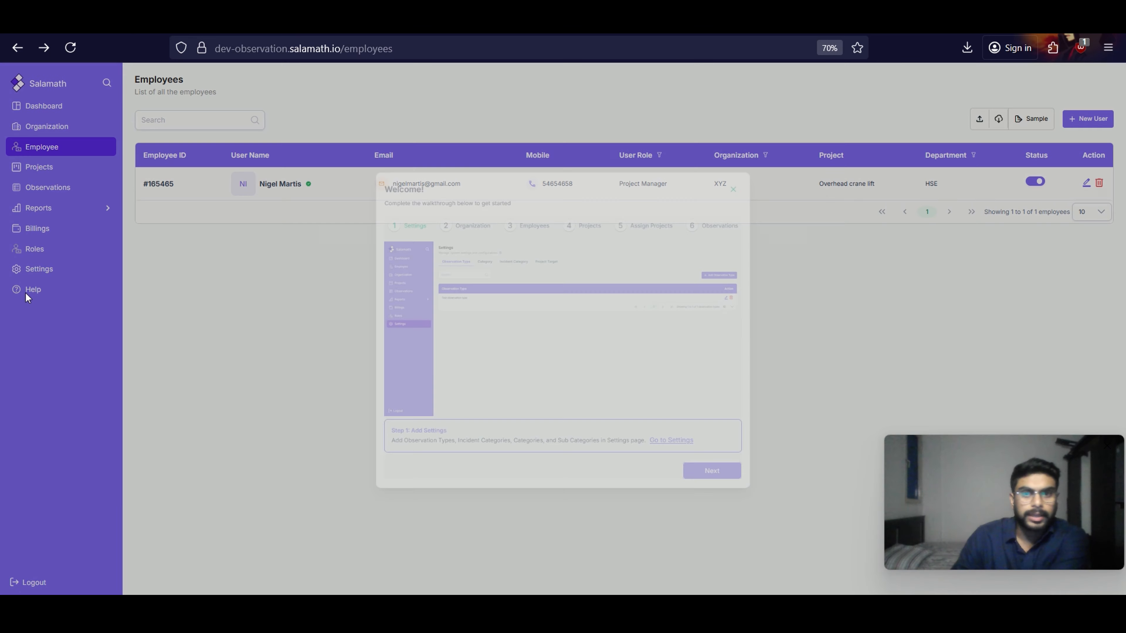
click(757, 201)
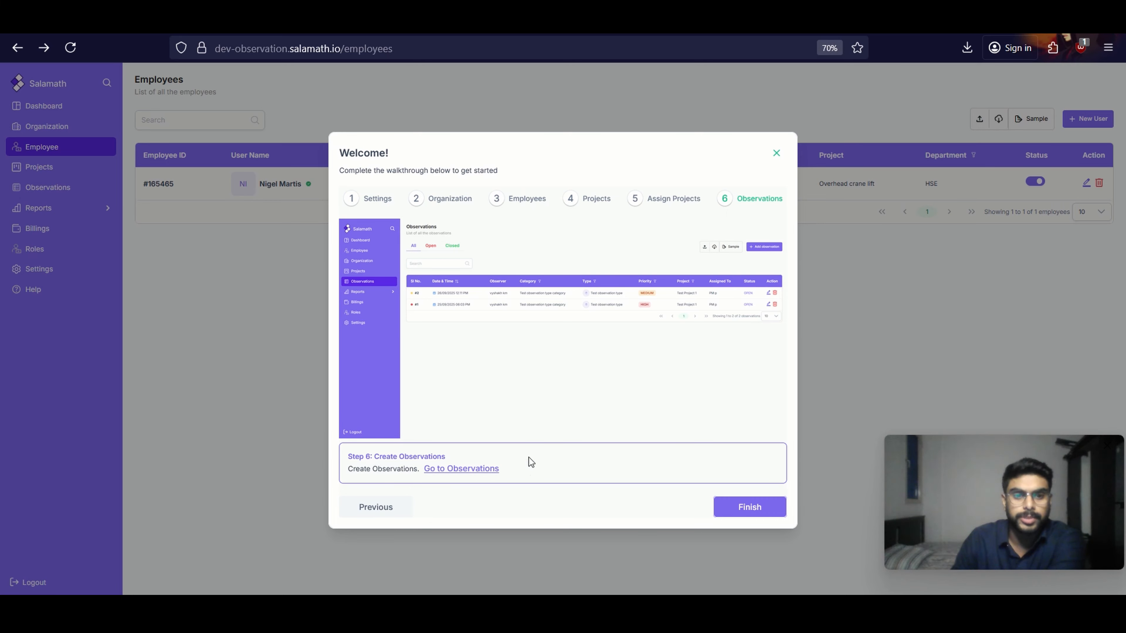
click(461, 469)
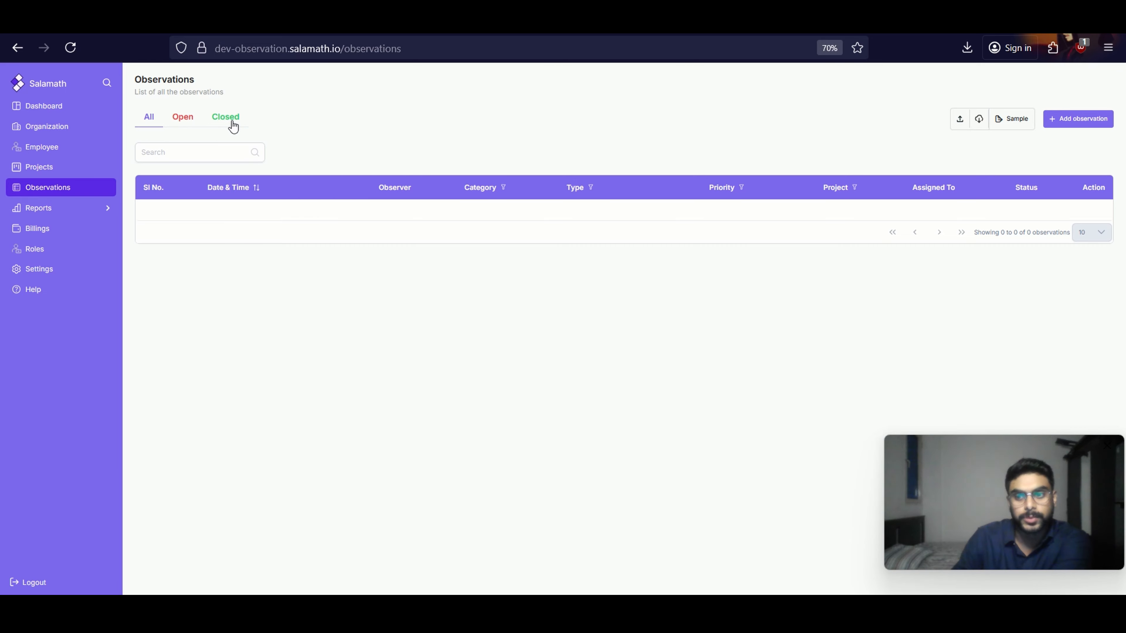
Look through the open and closed observation lists and return to the list of all observations
click(184, 125)
click(244, 124)
click(155, 127)
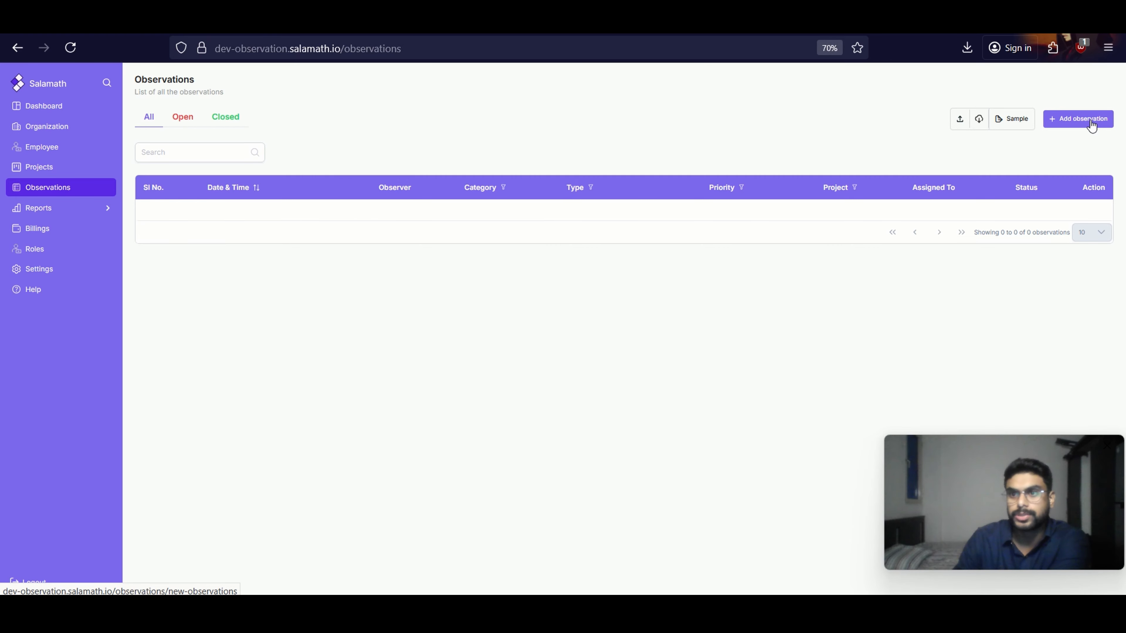
Start a new observation and open its time and date pickers
click(1047, 121)
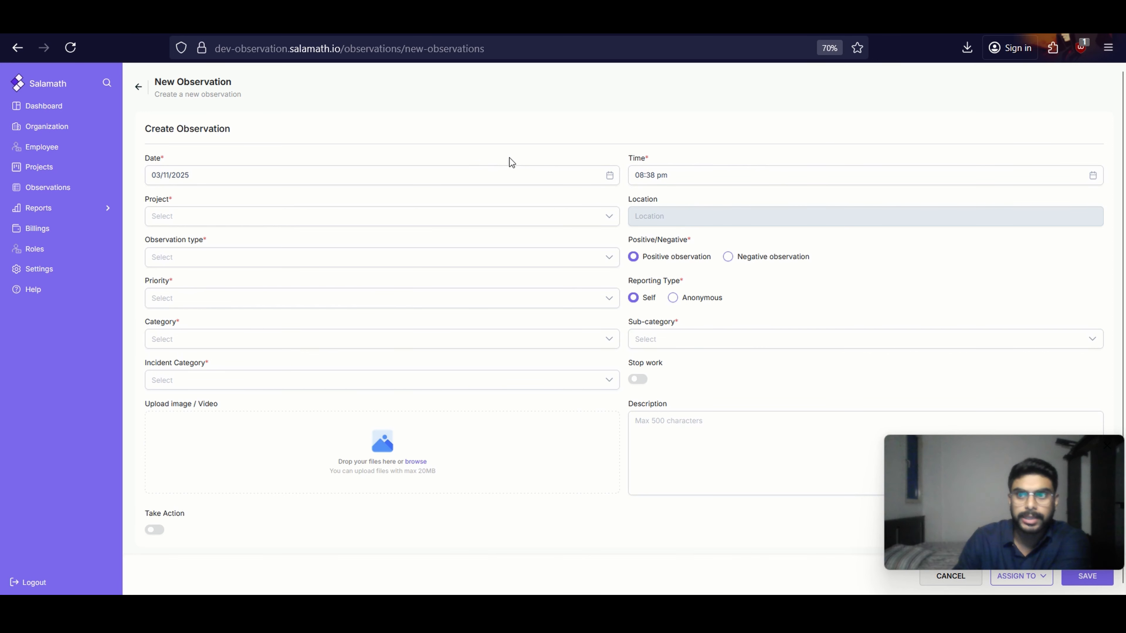
click(754, 176)
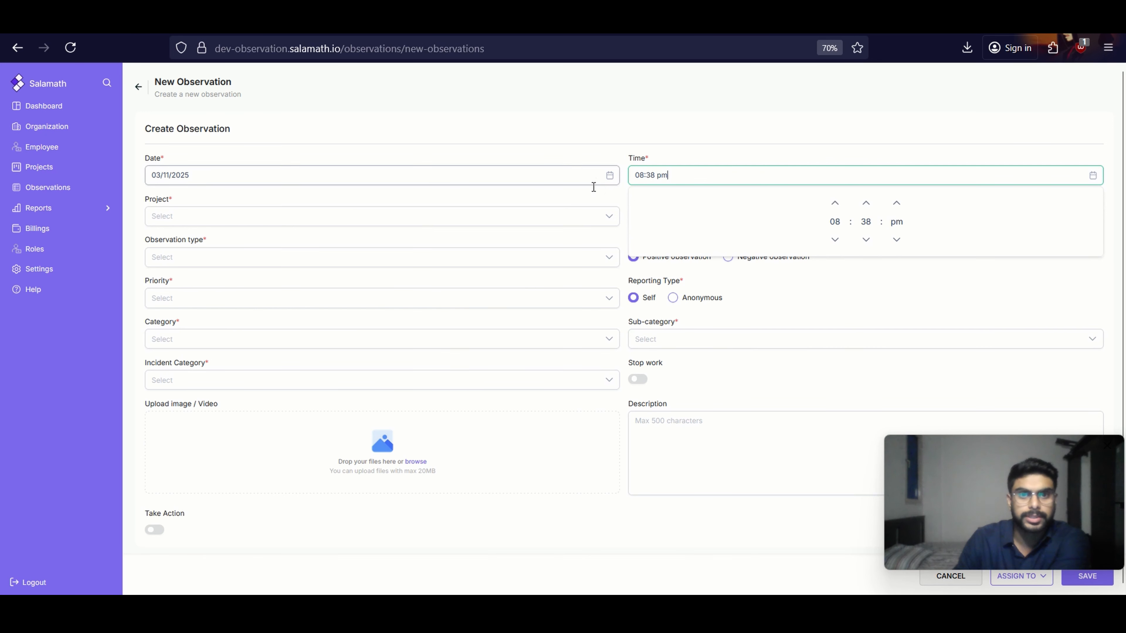
click(514, 157)
click(503, 176)
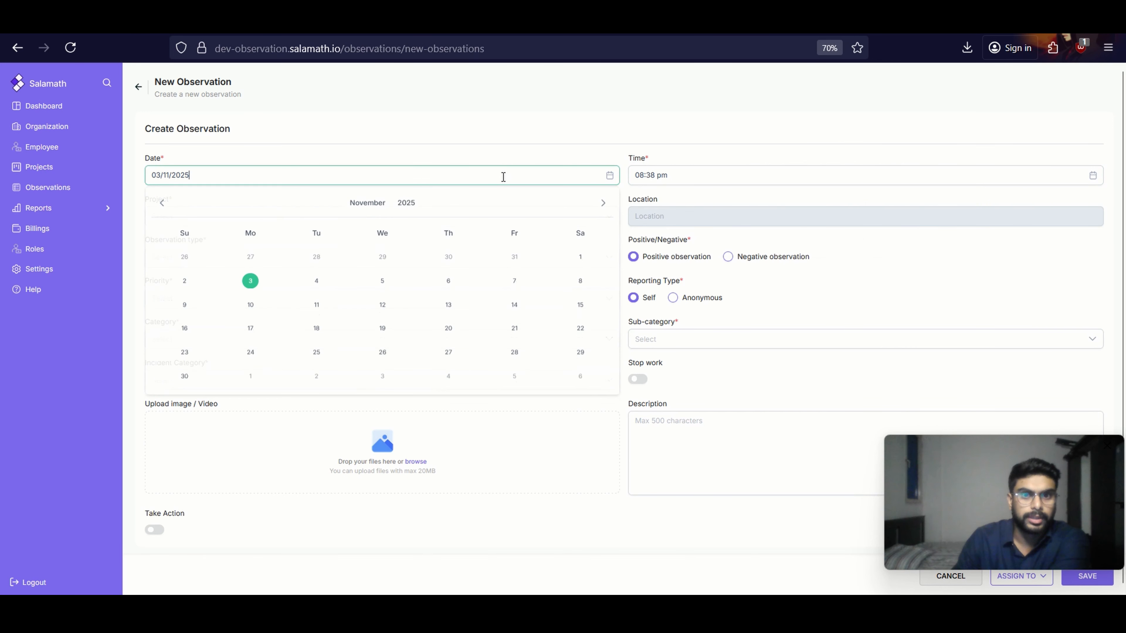
Close the date picker and select Overhead crane lift as the observation's project
click(586, 159)
click(177, 221)
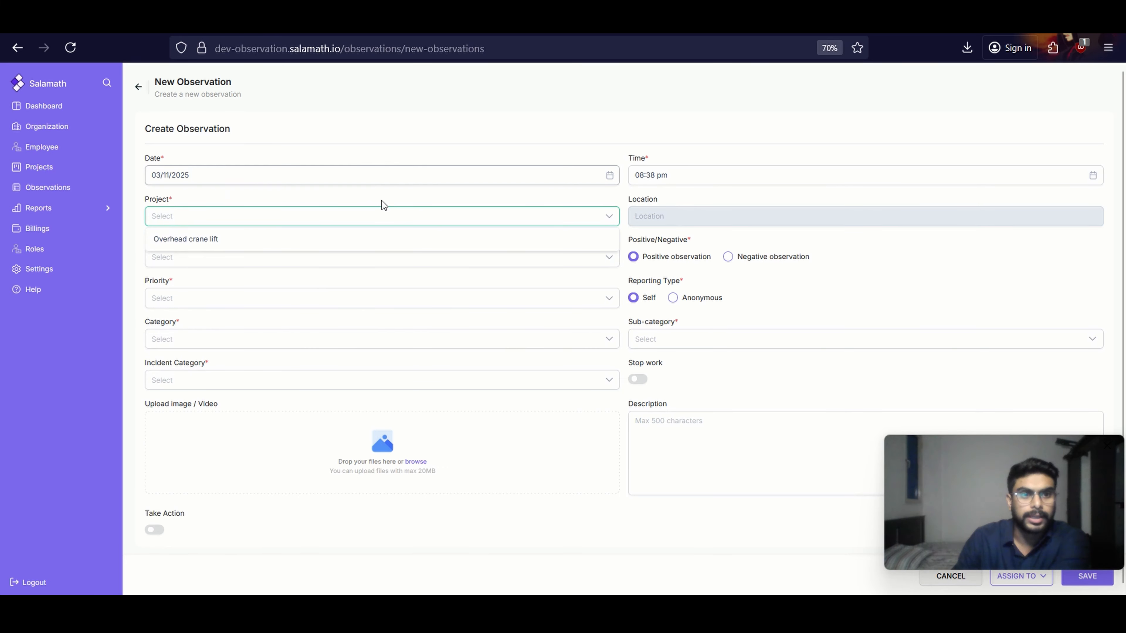
click(353, 236)
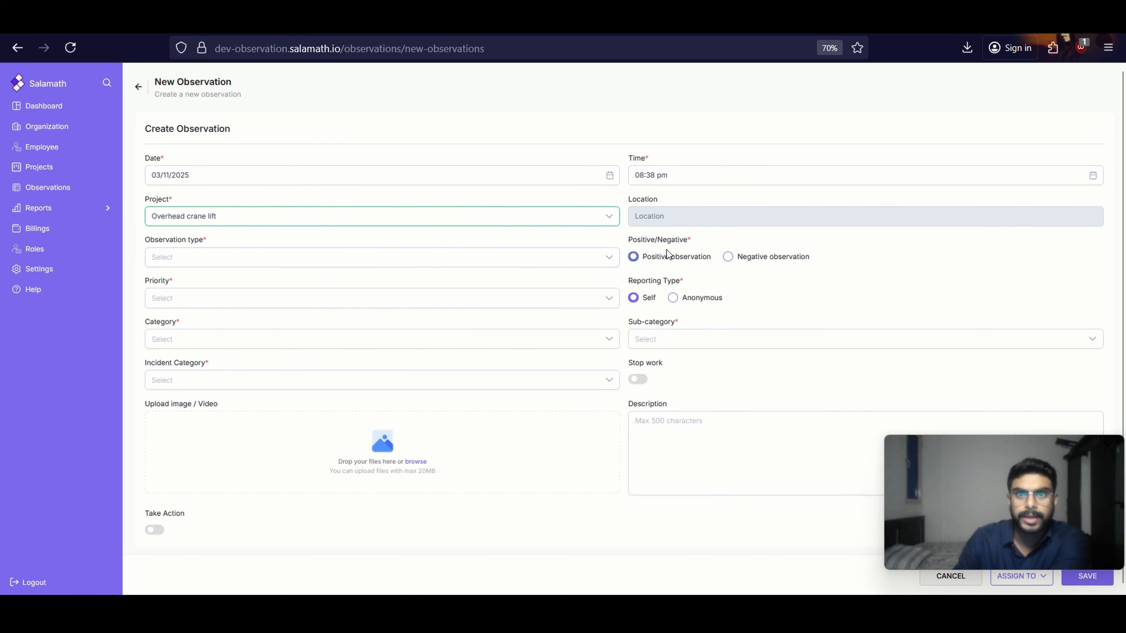
click(659, 218)
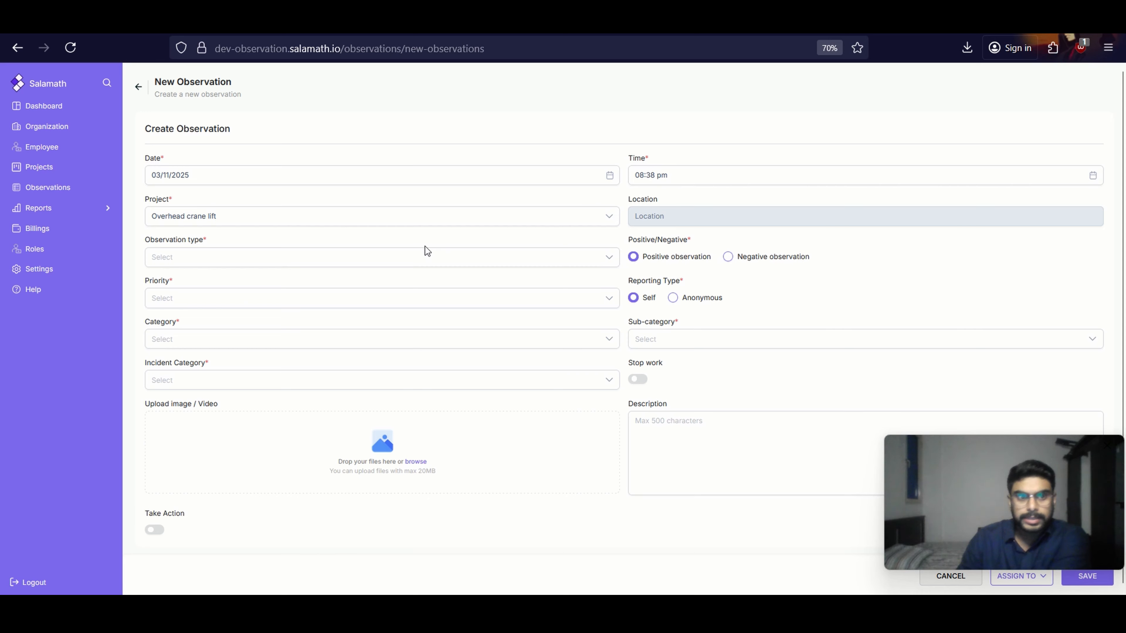
Classify the record as a negative observation of type Unsafe acts with High priority
click(423, 256)
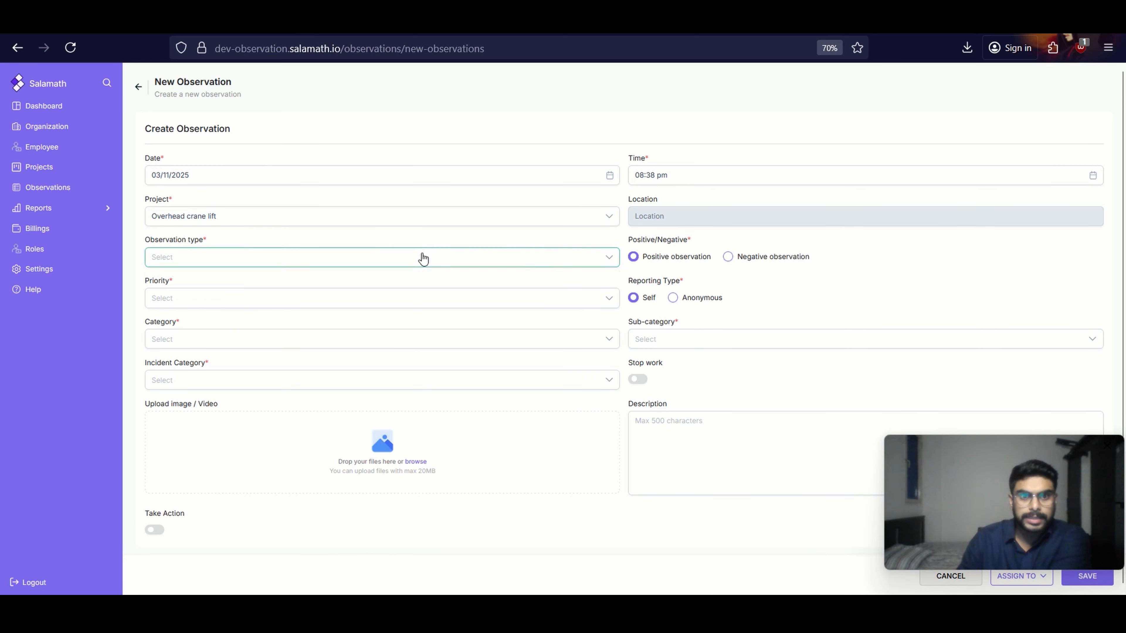
click(274, 288)
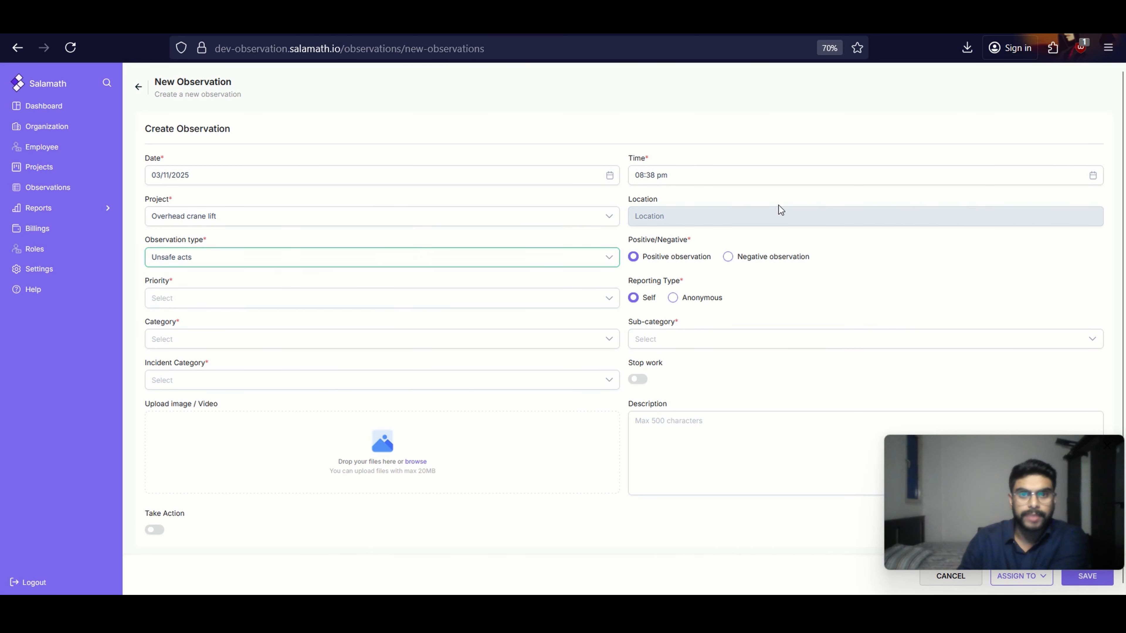
click(727, 257)
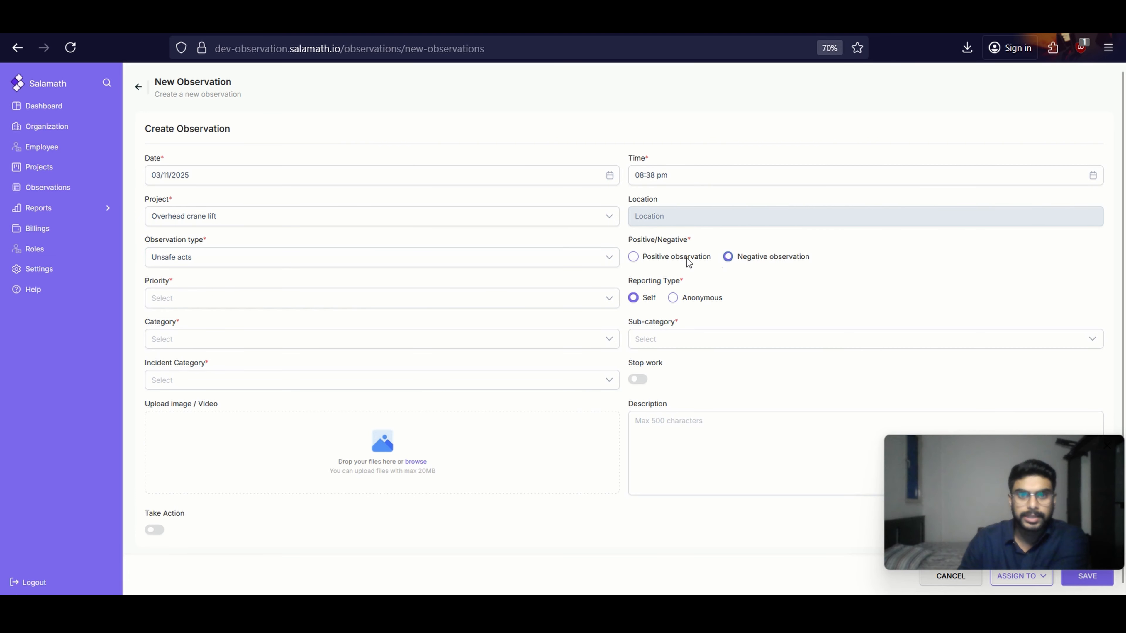
click(242, 296)
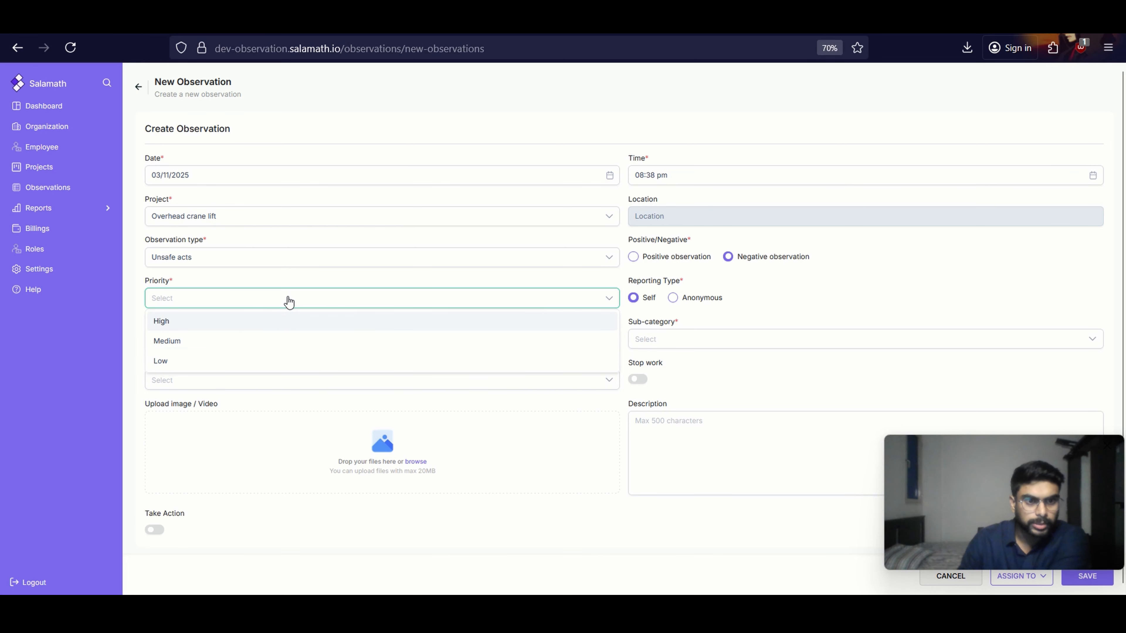
click(276, 322)
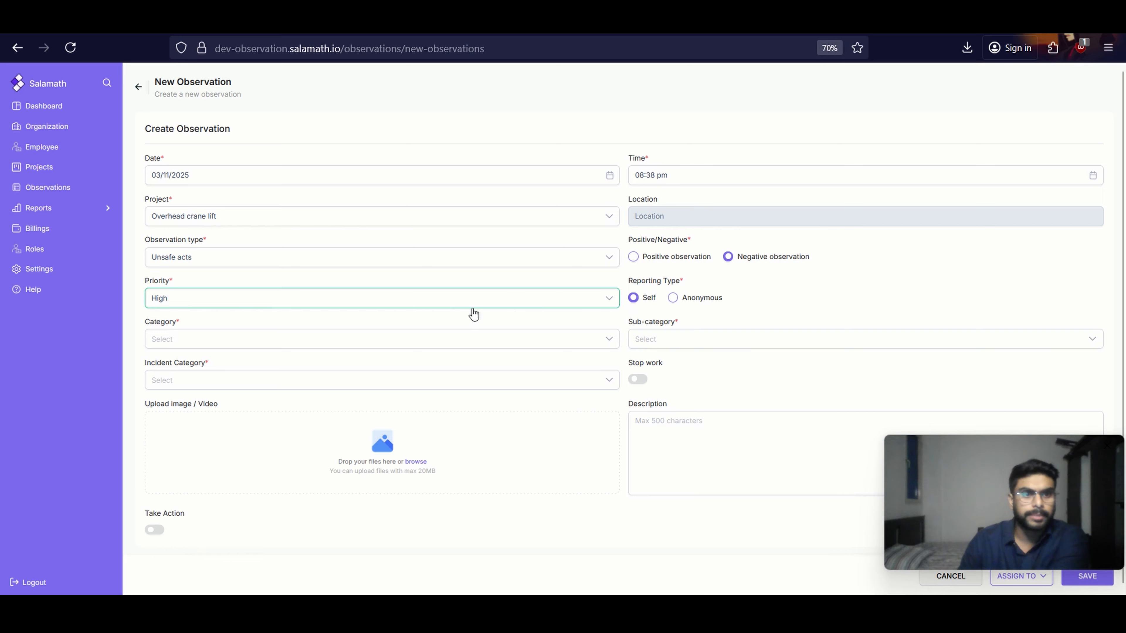
Set the observation's category to Quality and its sub-category to Improper PPE
click(437, 337)
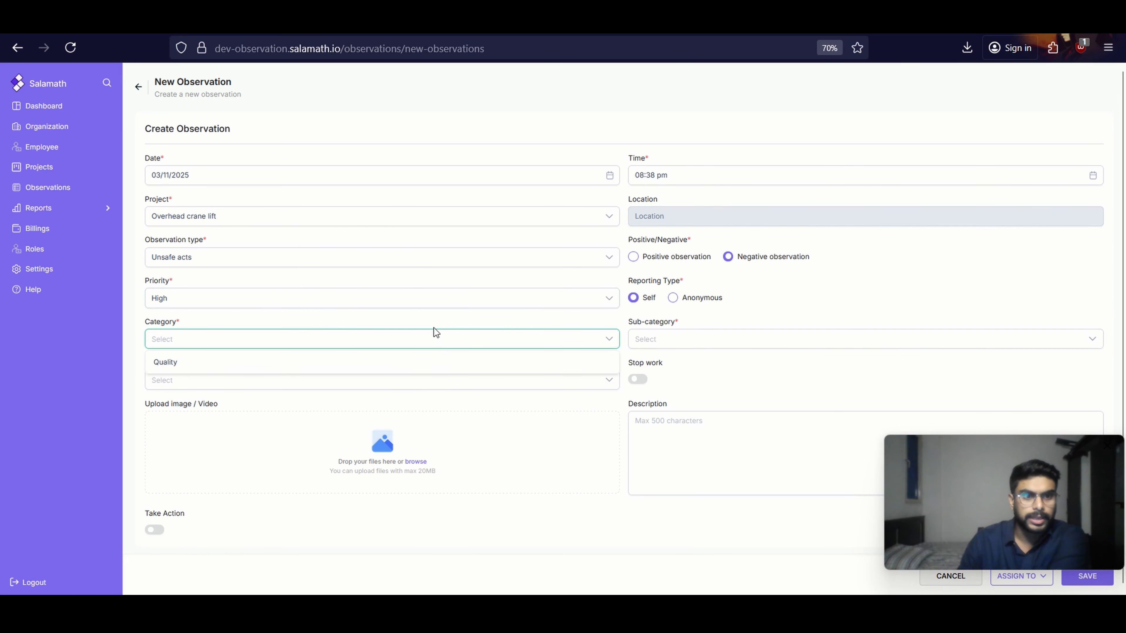
click(290, 363)
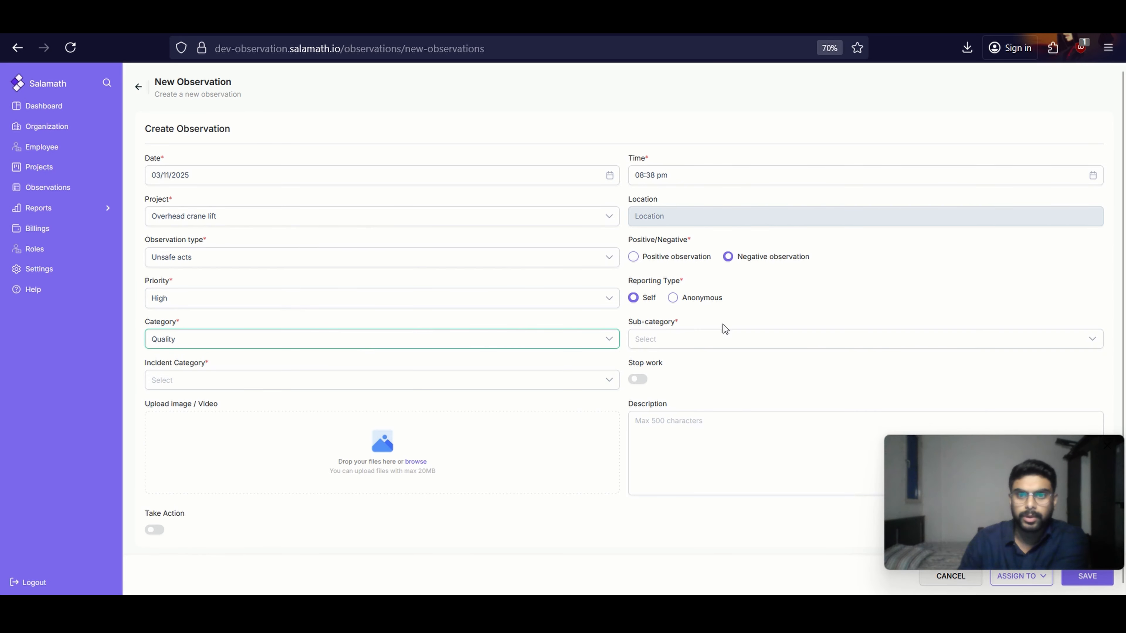
click(711, 339)
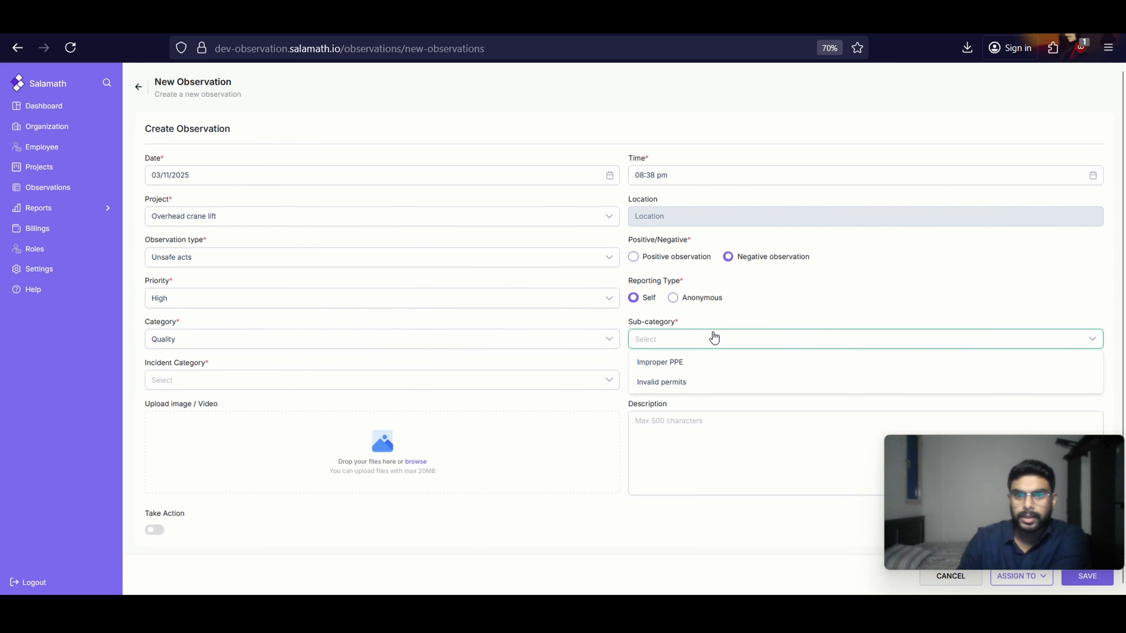
click(708, 366)
Set the incident category to Near miss and turn on Stop work
click(319, 380)
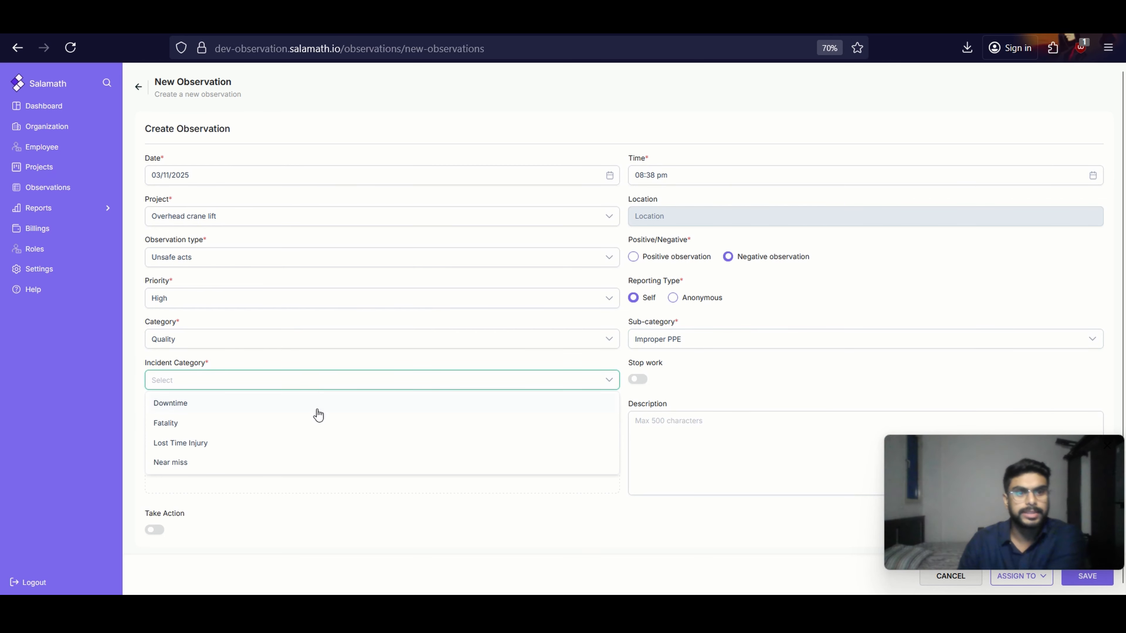
click(349, 465)
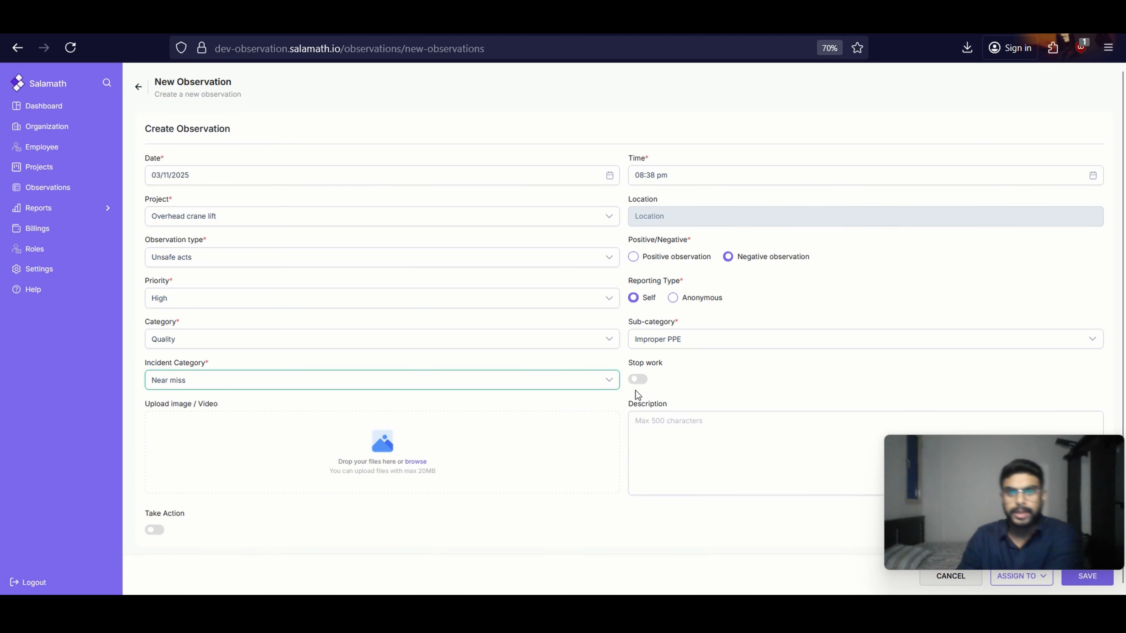
click(640, 379)
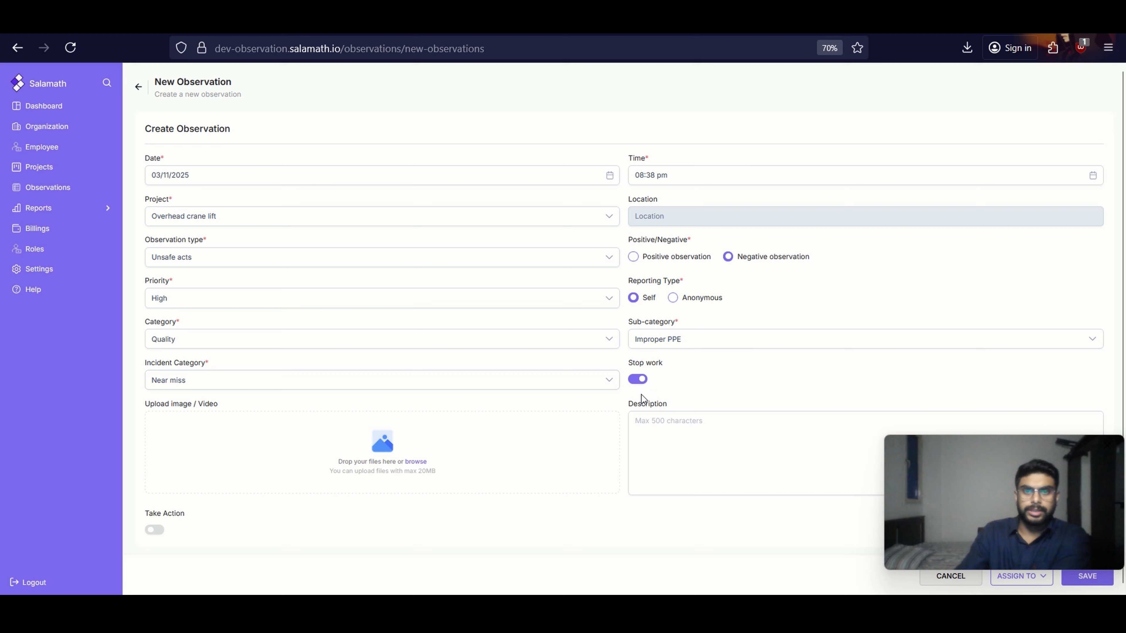
Enter the observation description "Worker wearing damaged PPE."
click(667, 443)
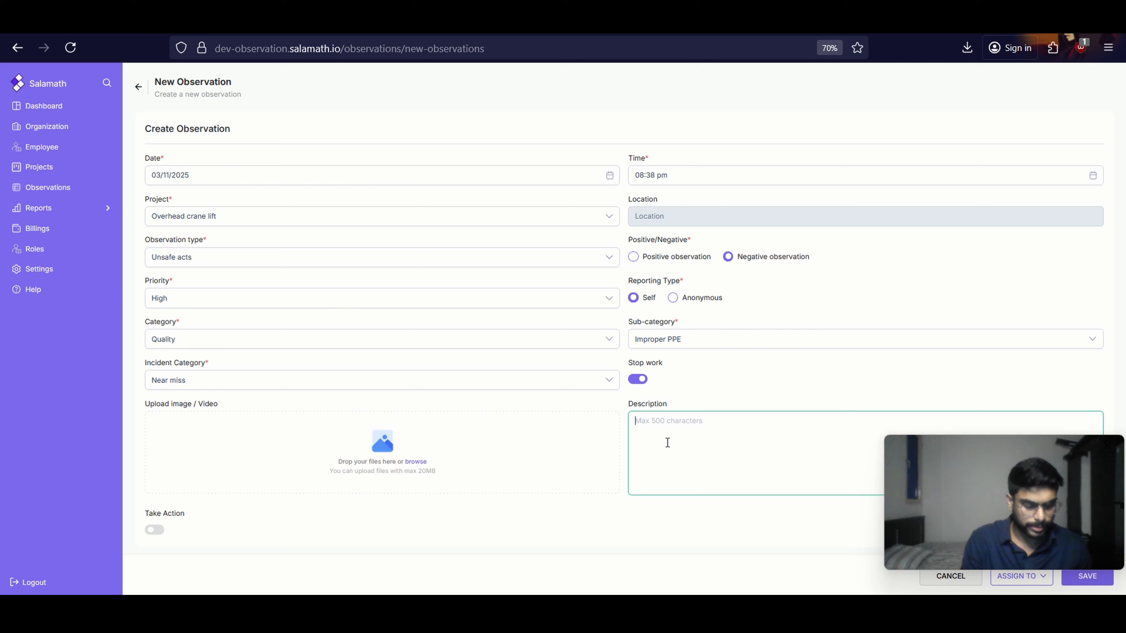
text(Wo)
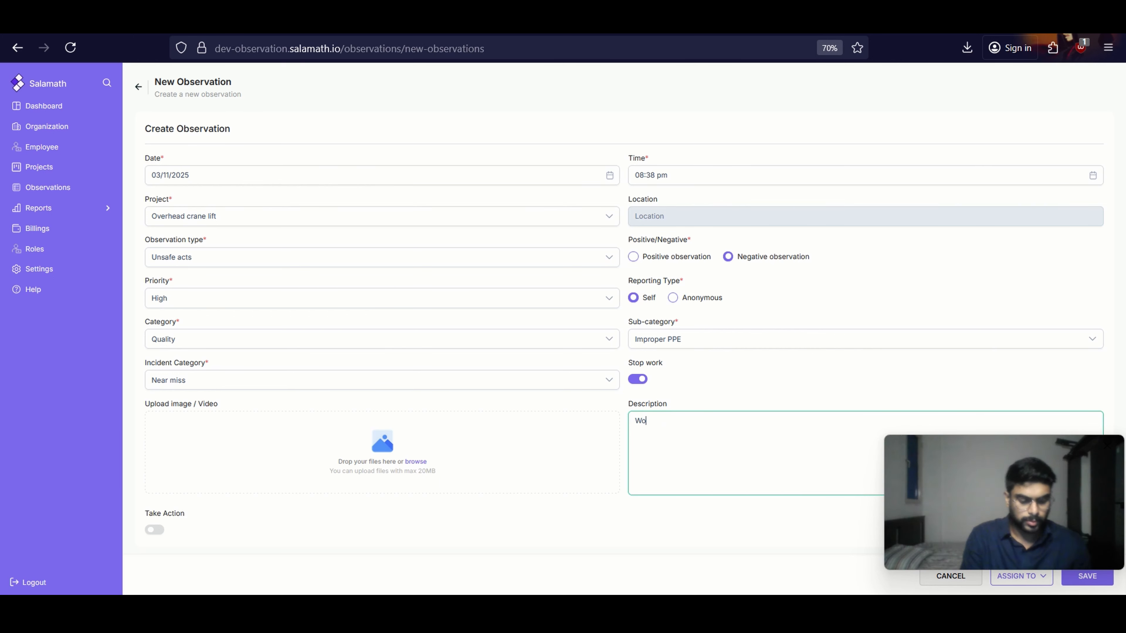
text(rker not )
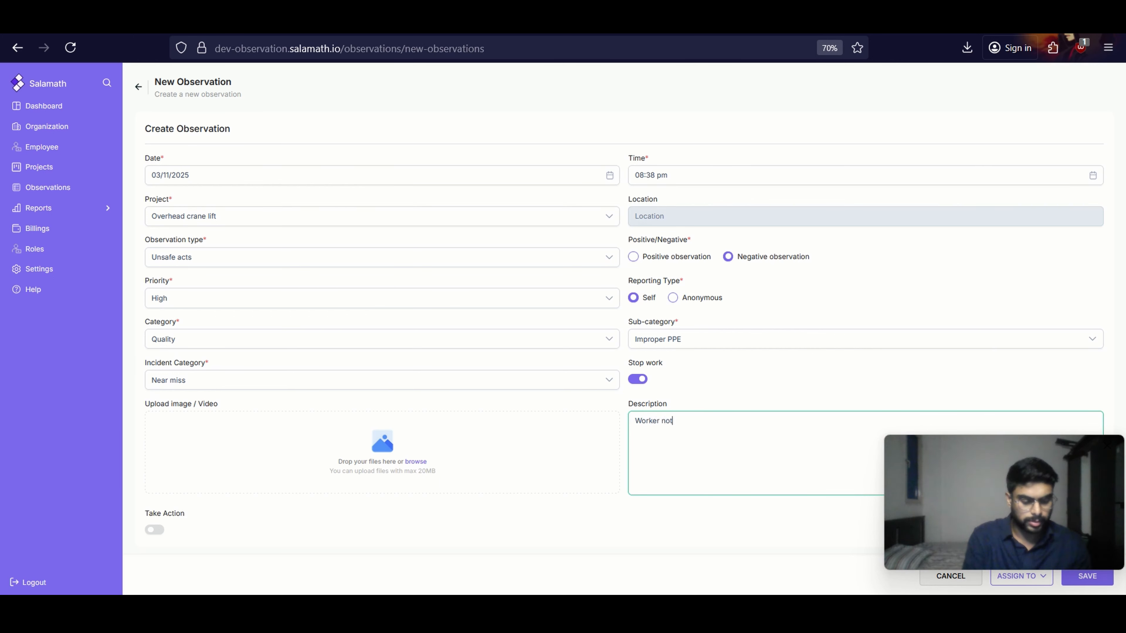
text(at)
key(BackSpace)
key(BackSpace)
key(BackSpace)
key(BackSpace)
key(BackSpace)
key(BackSpace)
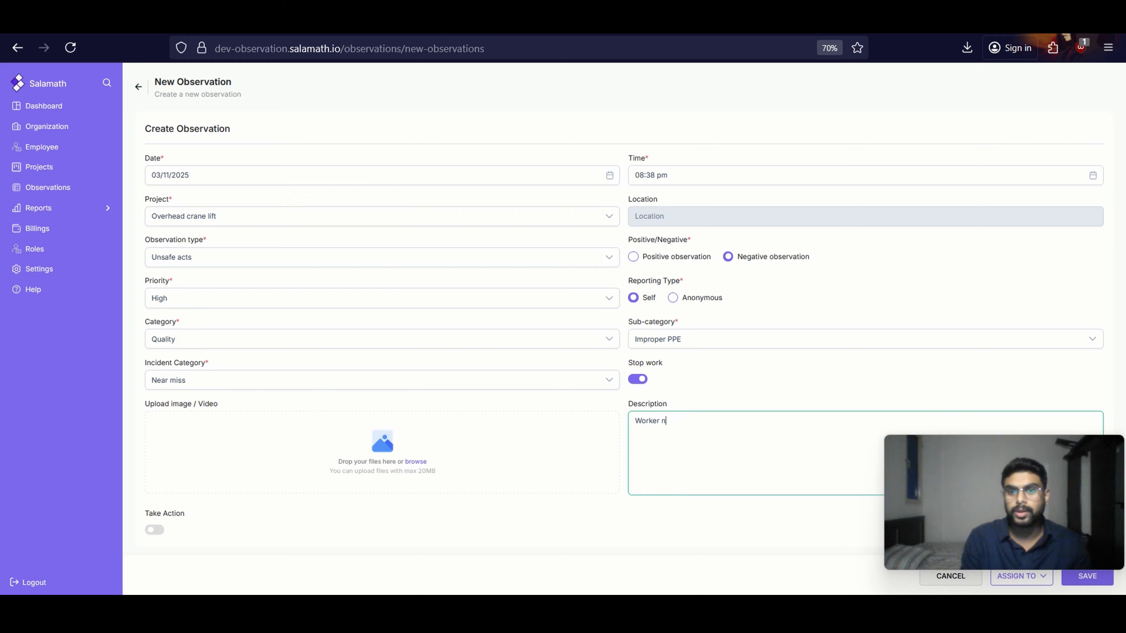
text(weari)
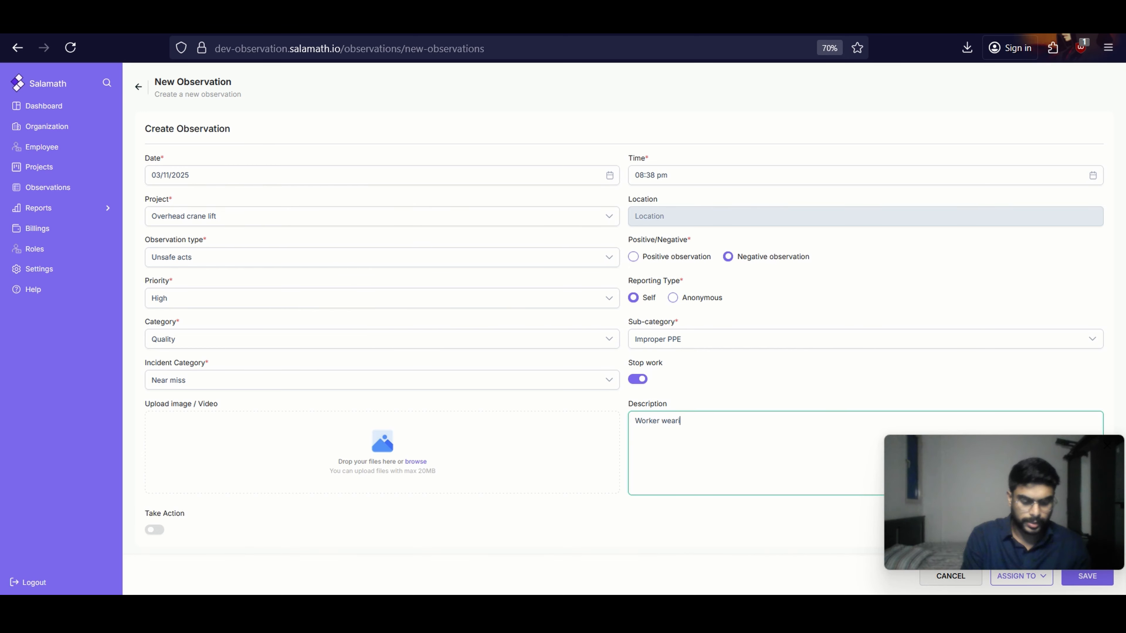
text(ng damag)
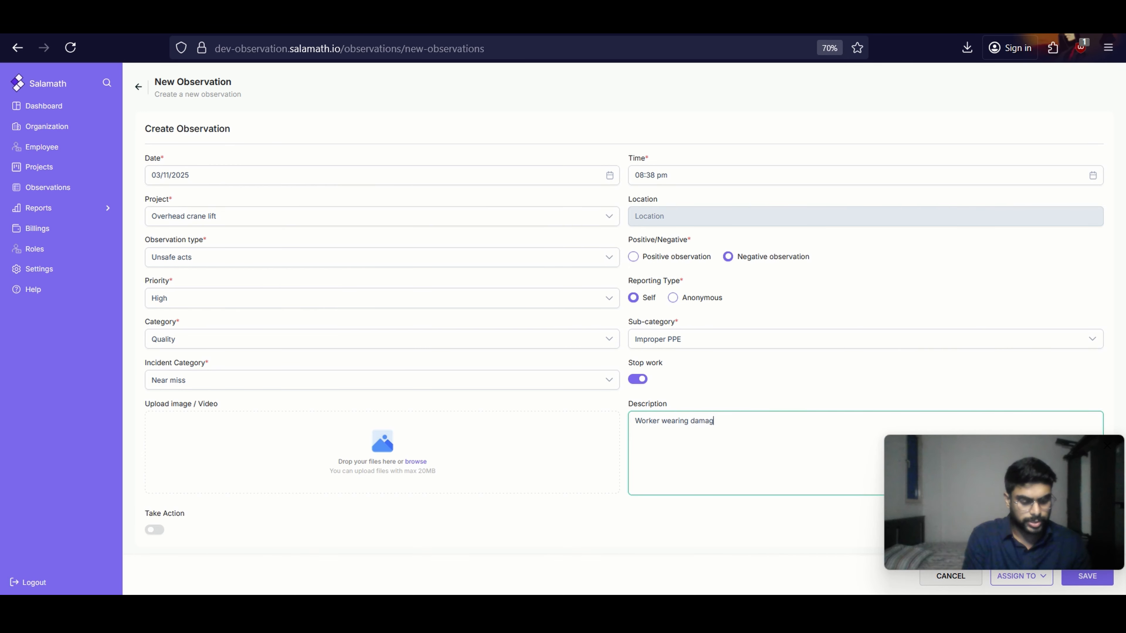
text(ed PPE)
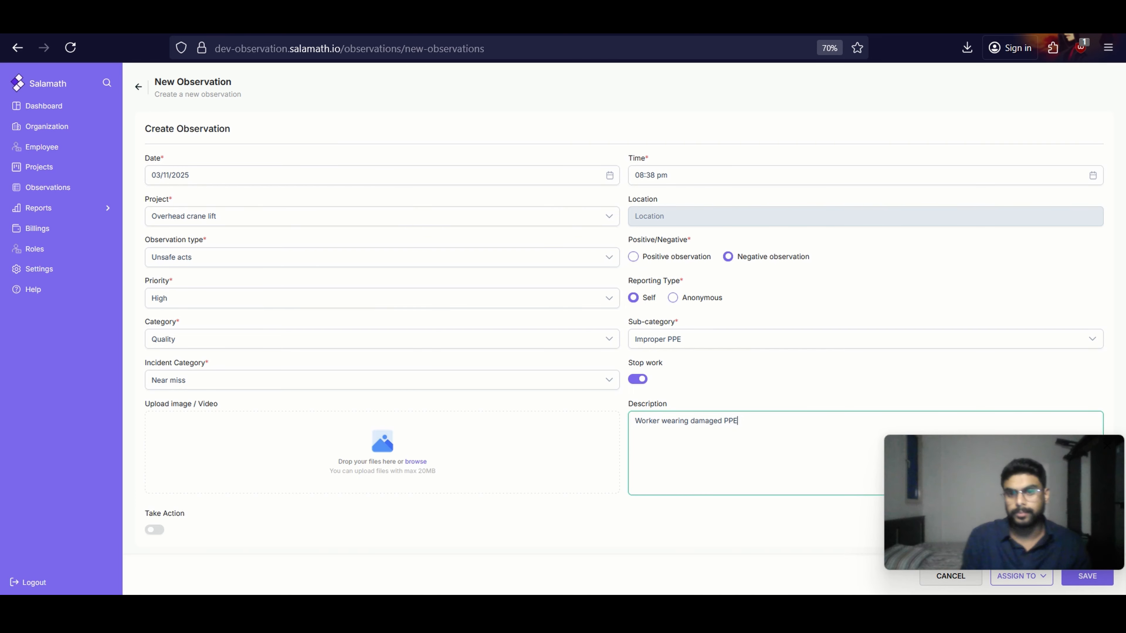
text(.)
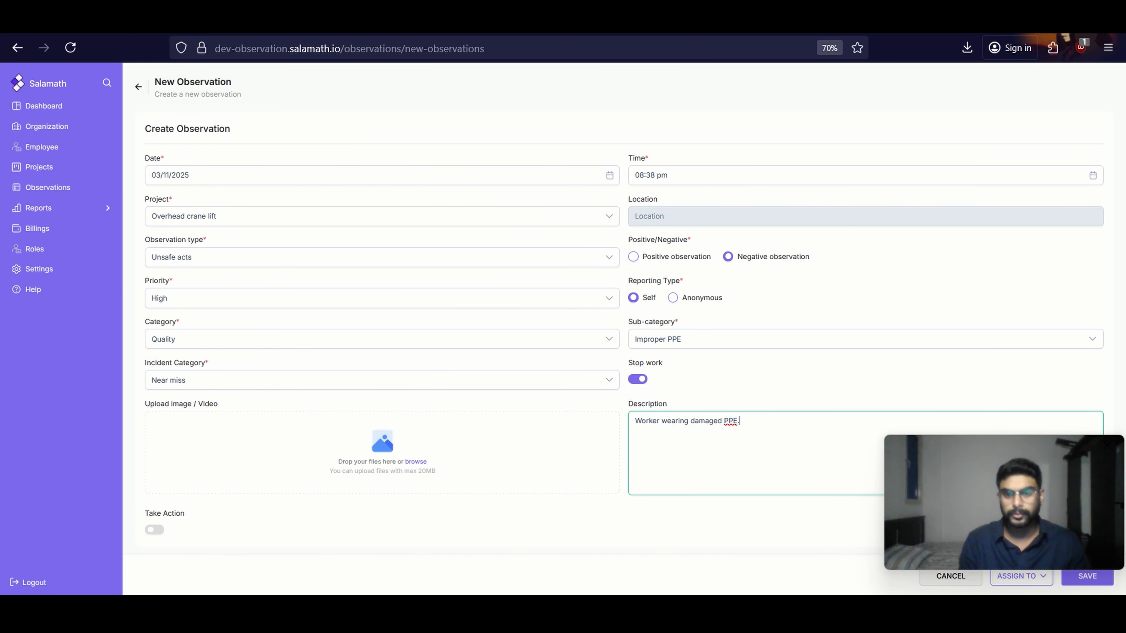
Assign the observation to the employee offered in the assignee list
scroll(859, 347, down, 1)
drag(997, 485, 486, 467)
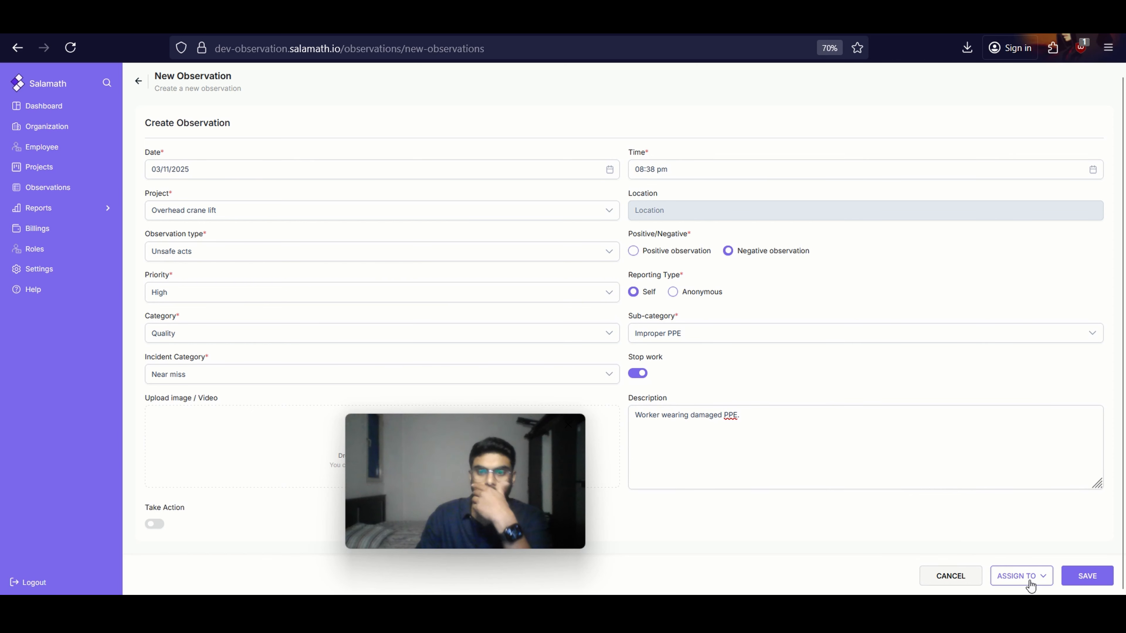
click(905, 471)
click(1018, 576)
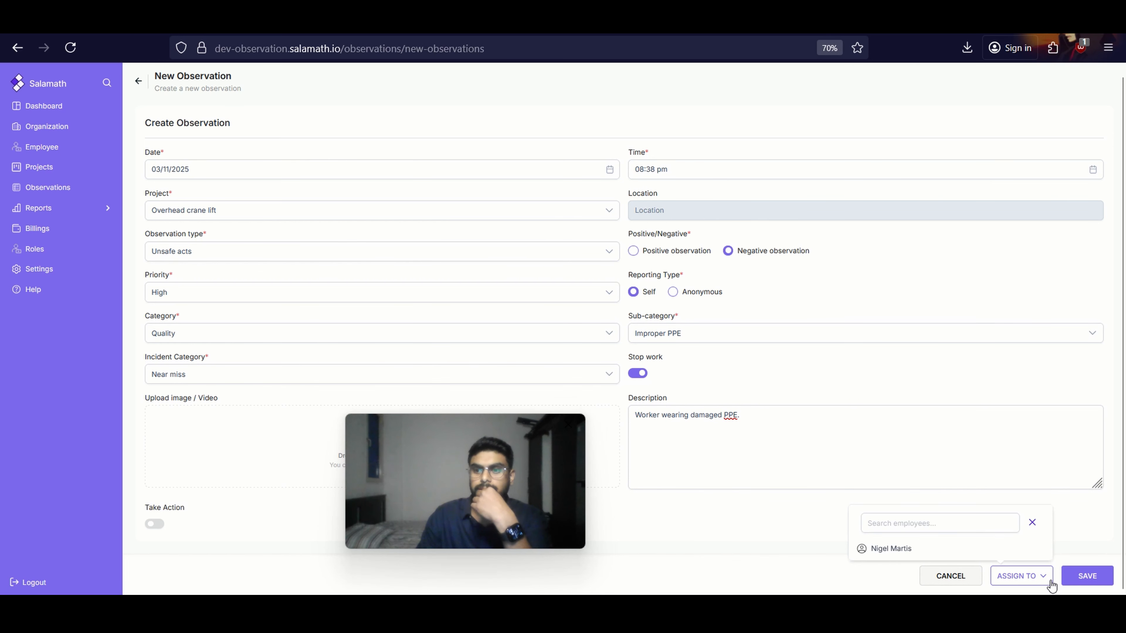
click(995, 548)
scroll(739, 378, down, 2)
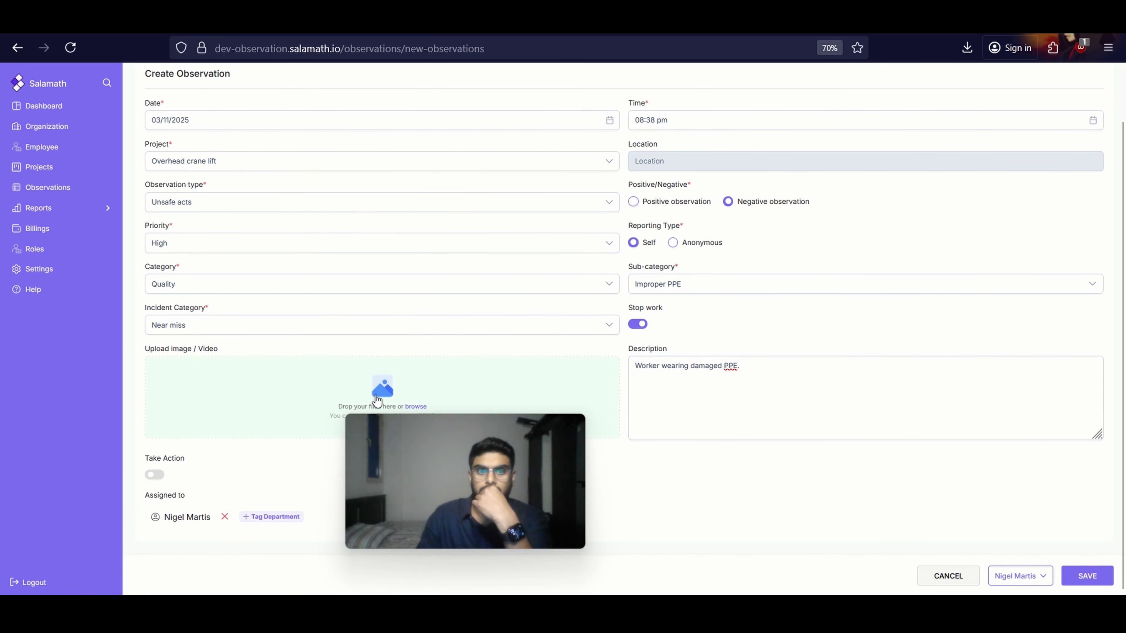
drag(484, 473, 1010, 463)
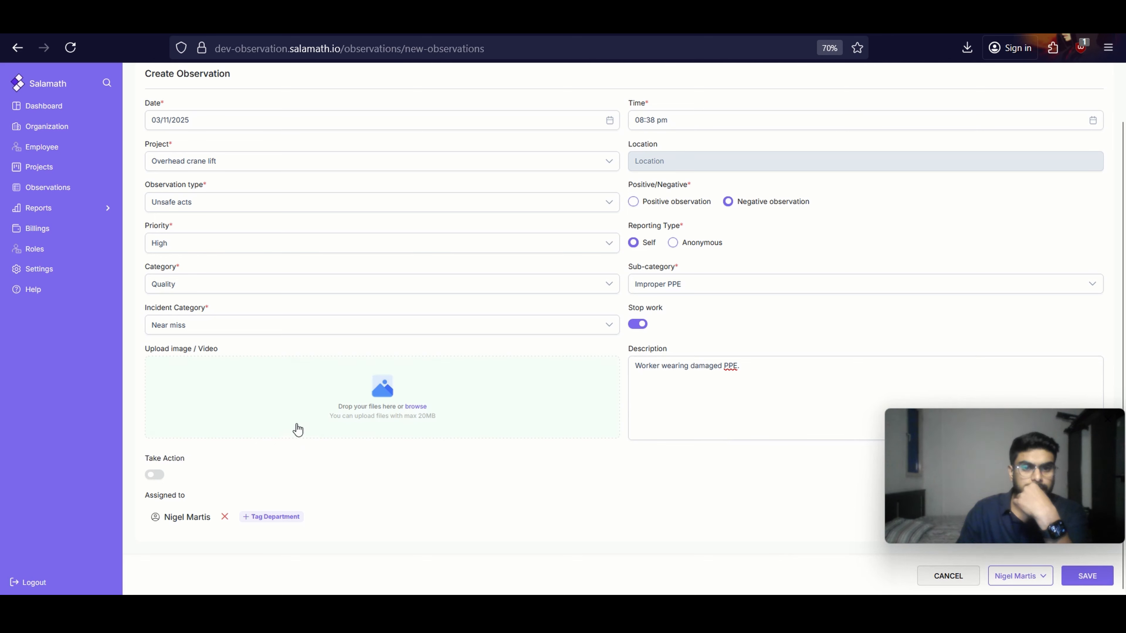
click(339, 393)
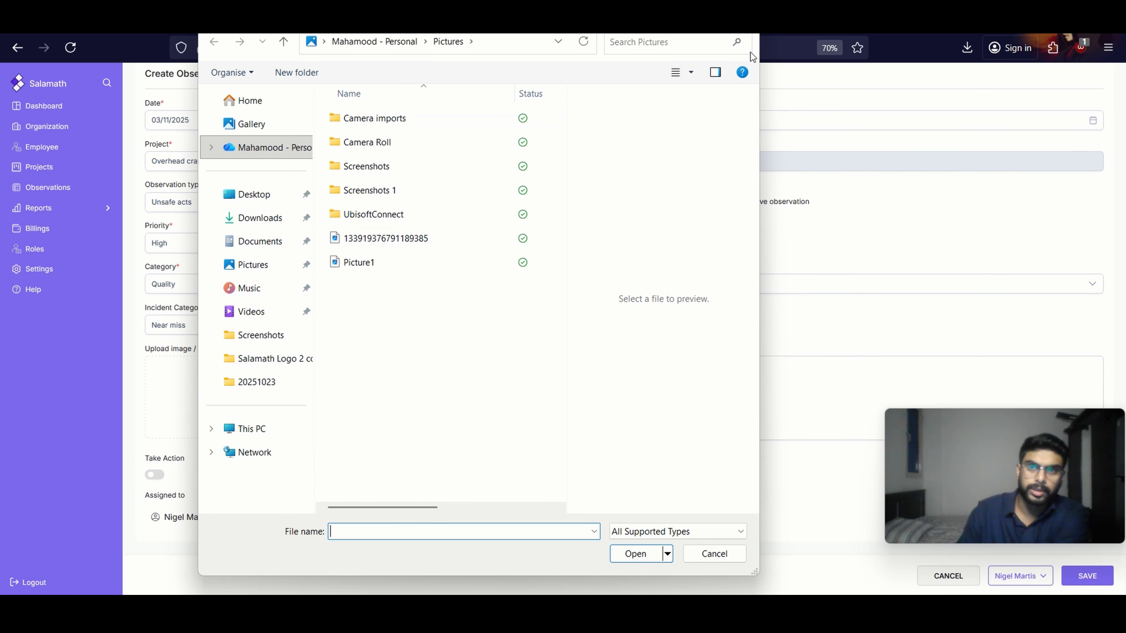
key(Escape)
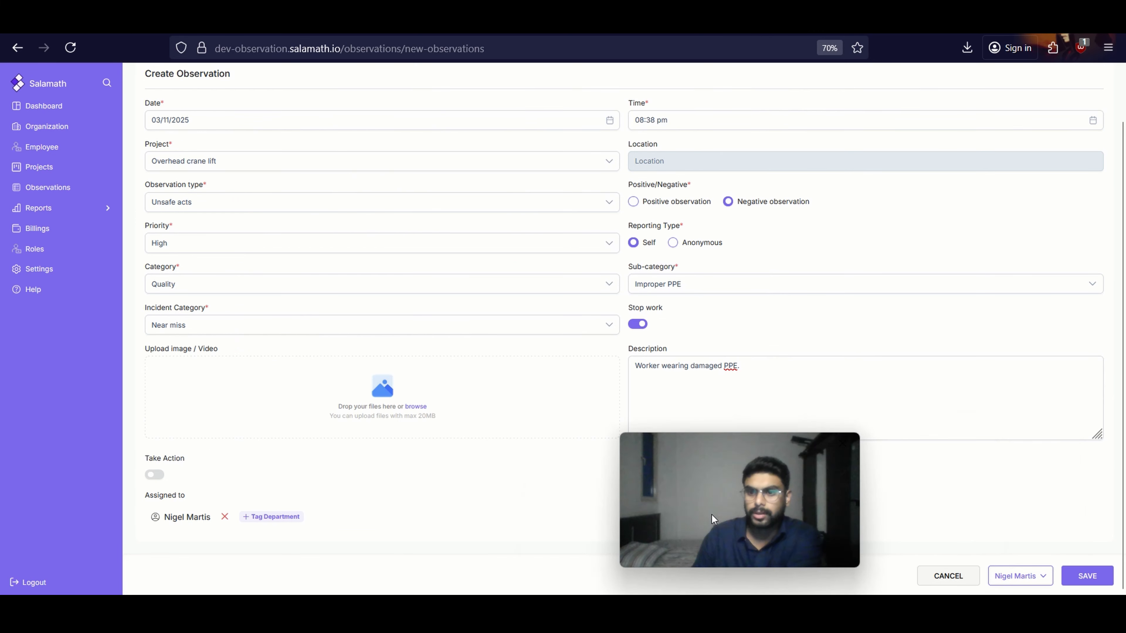
Save the new observation without attaching an image or video
click(1082, 576)
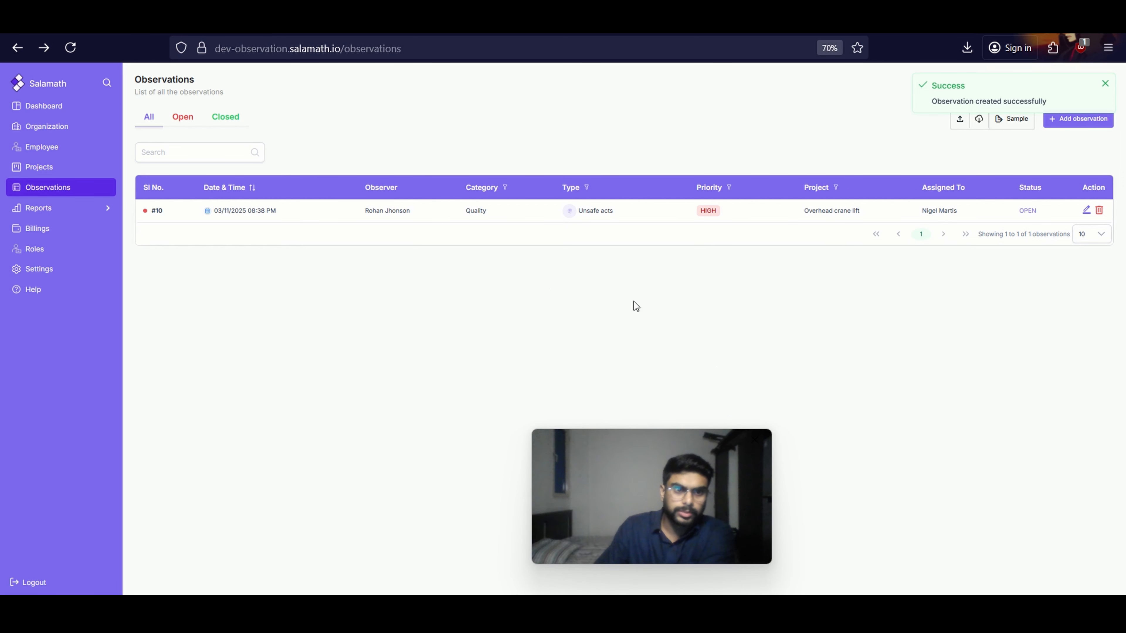
drag(634, 477, 846, 425)
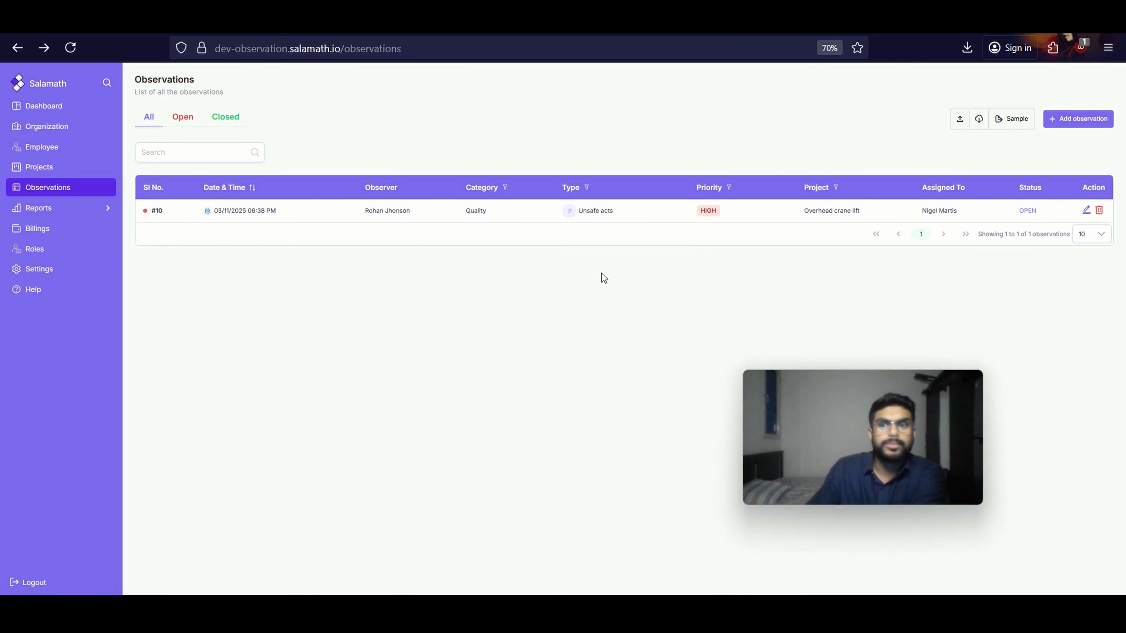
Start another observation for the Overhead crane lift project with the observation type Unsafe Condition
click(1086, 124)
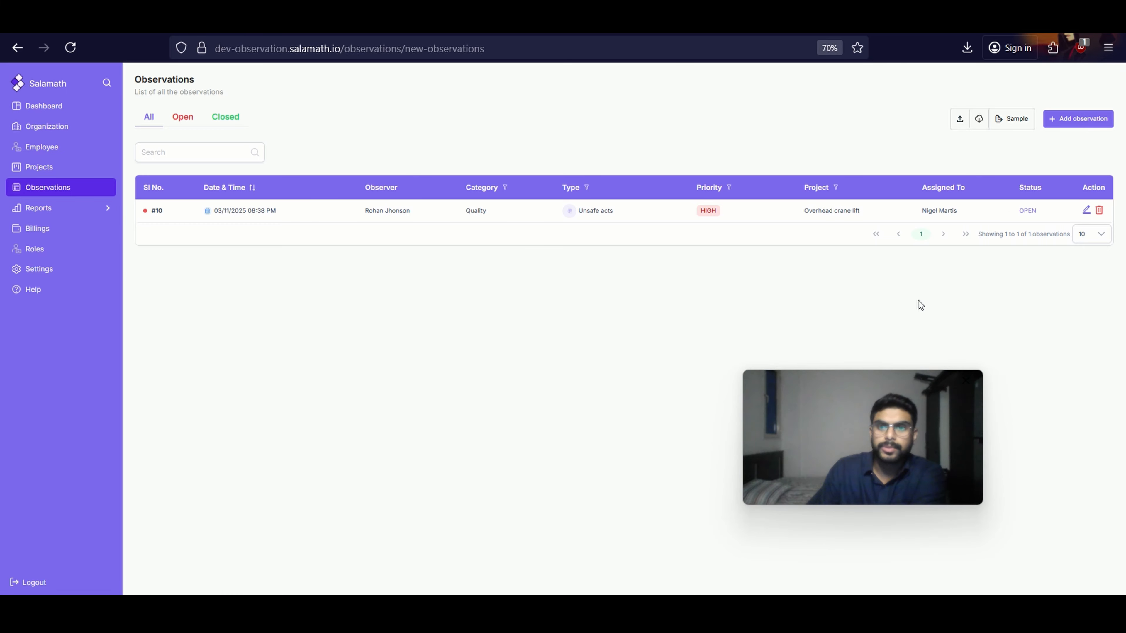
click(195, 217)
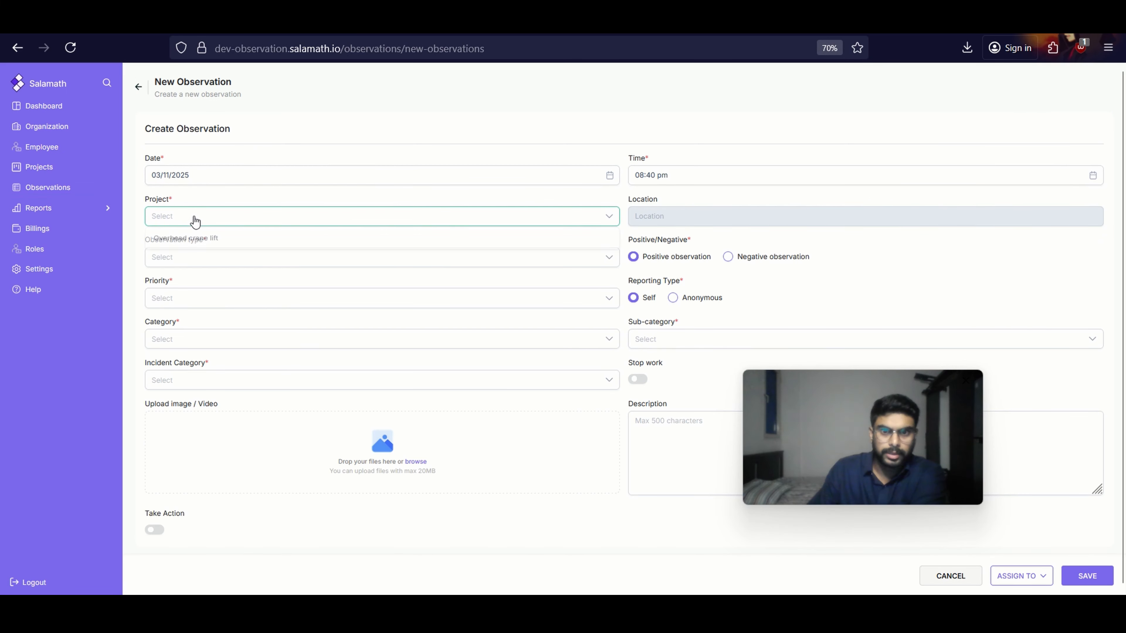
click(204, 240)
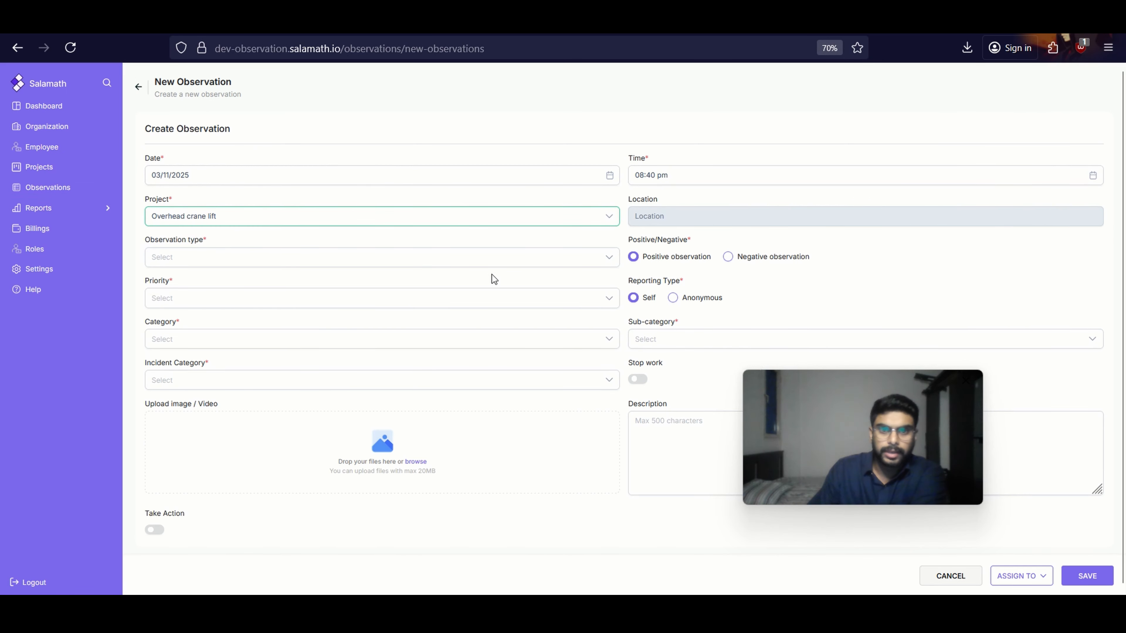
click(576, 260)
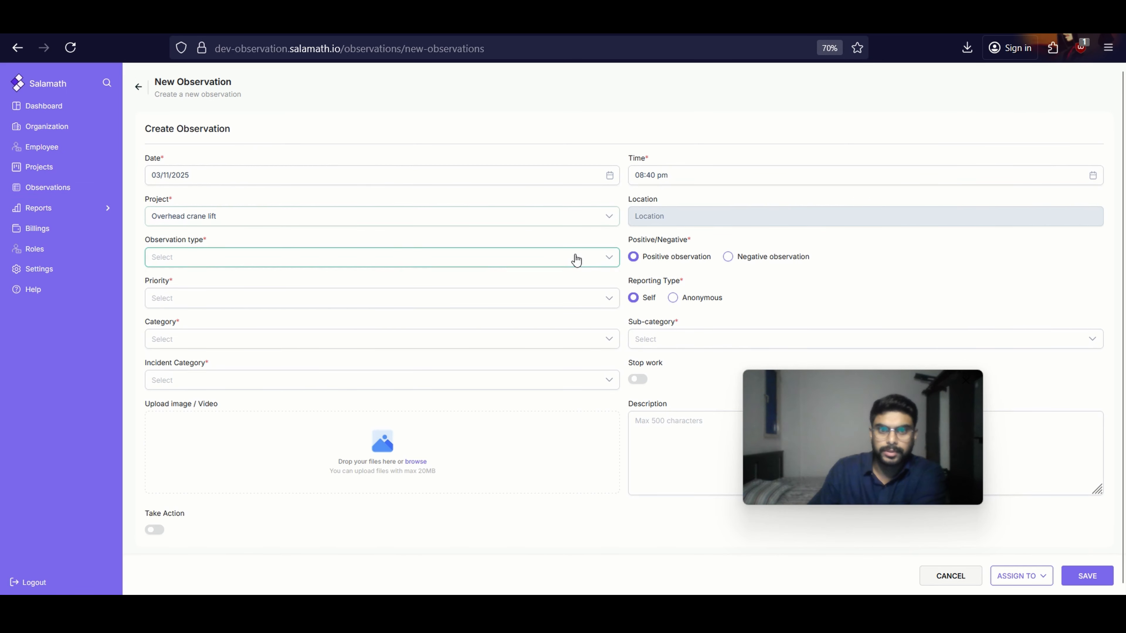
click(352, 302)
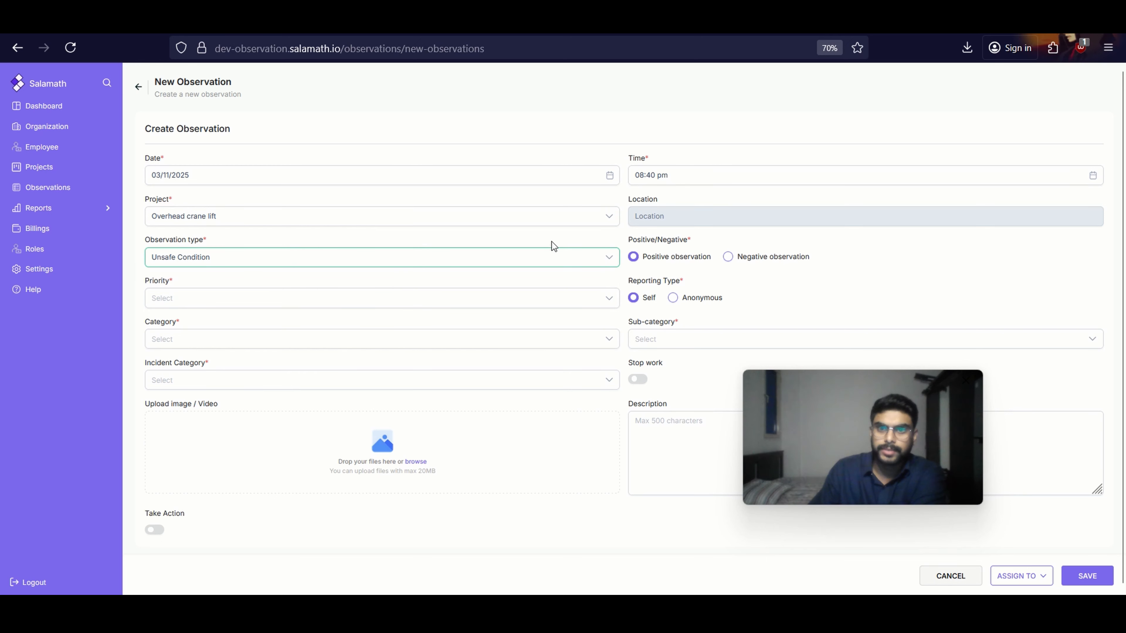
Mark the new observation as a negative observation and set its priority to High
click(725, 262)
click(183, 299)
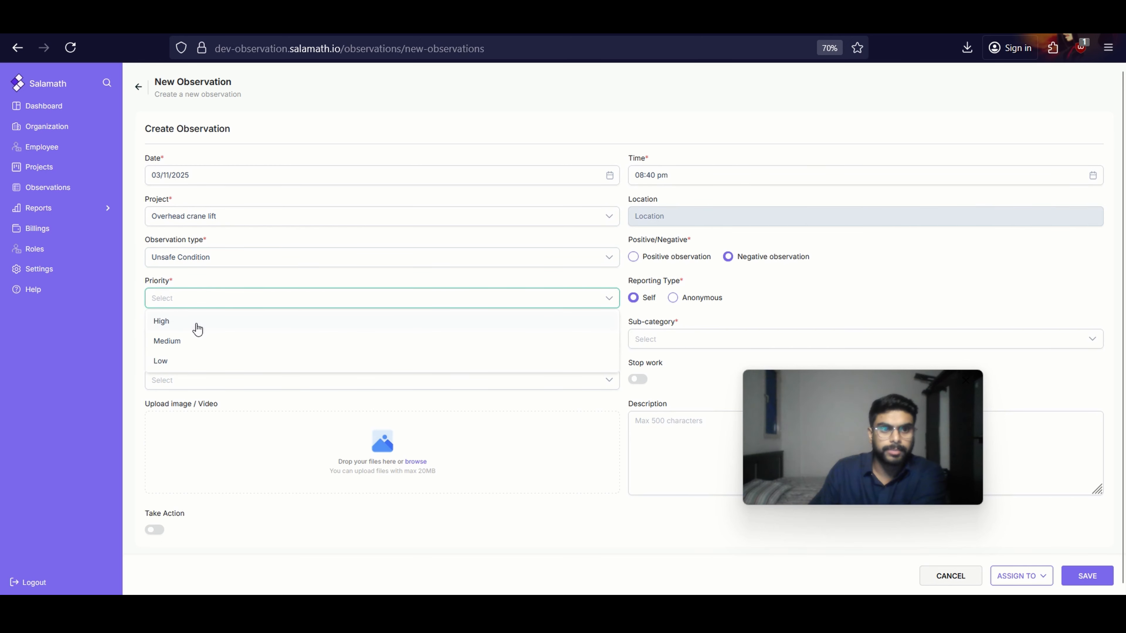
click(196, 323)
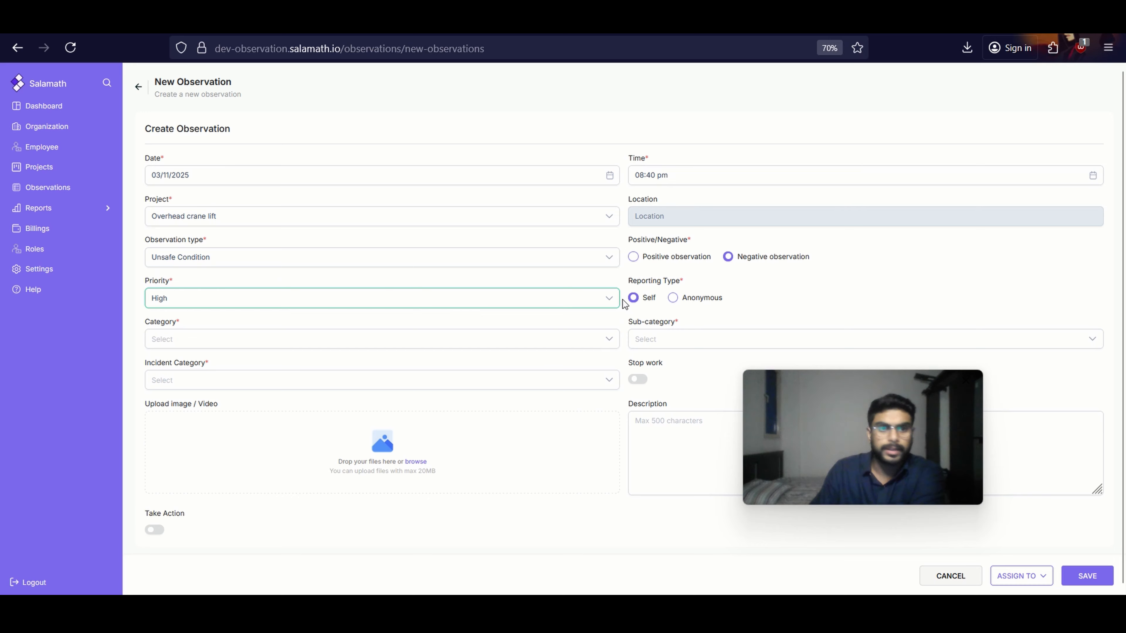
Set the observation's category to Environmental and its sub-category to Harsh weather
click(236, 342)
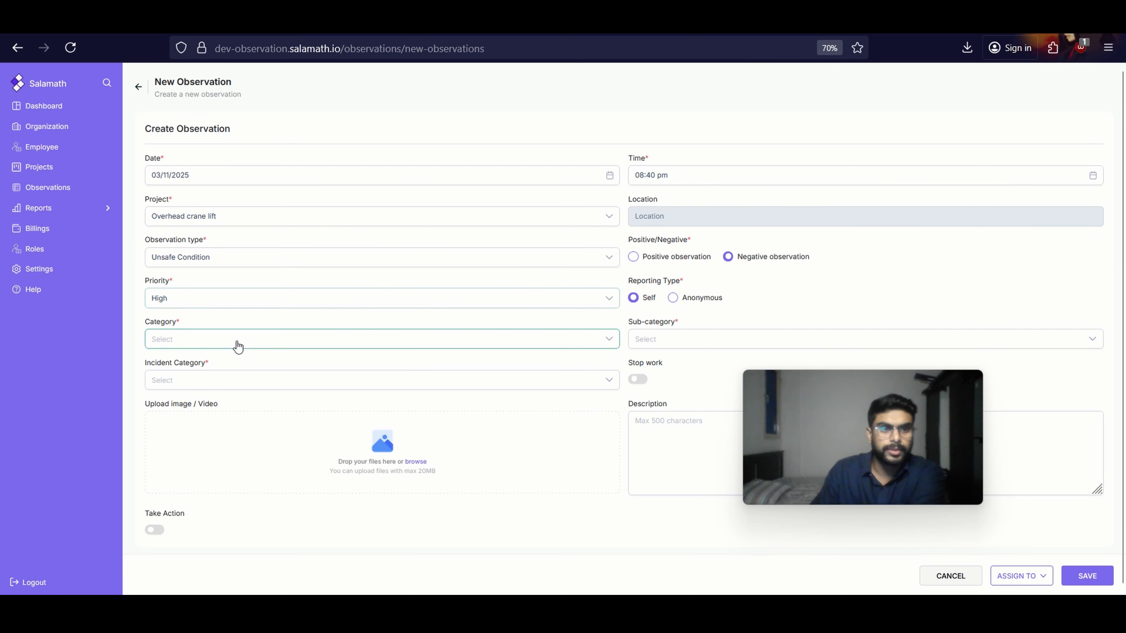
click(226, 367)
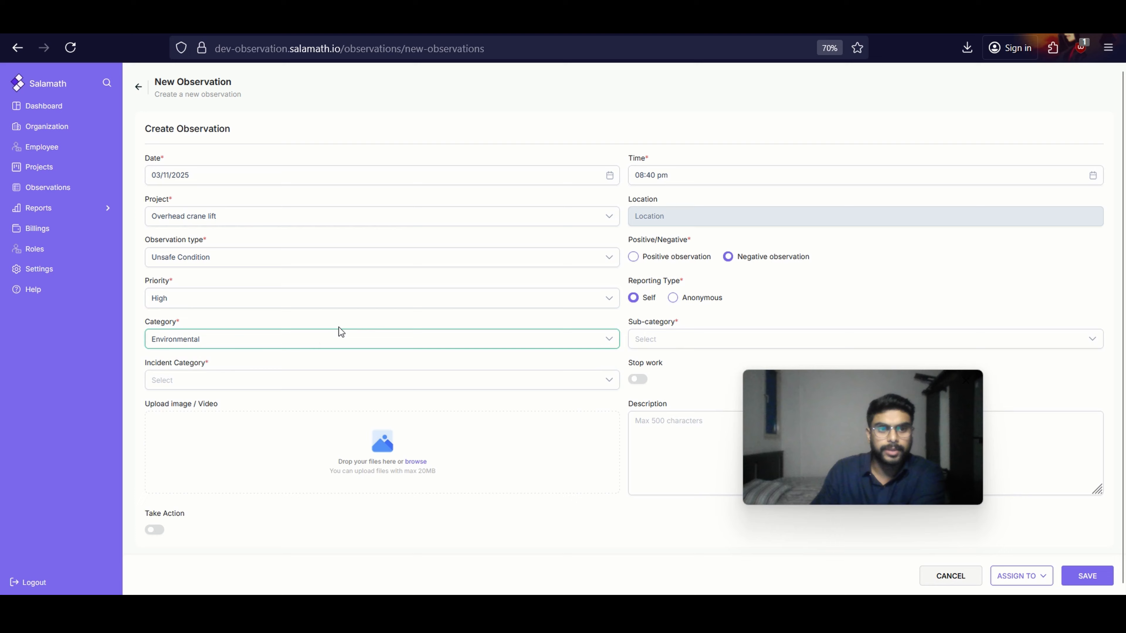
click(696, 340)
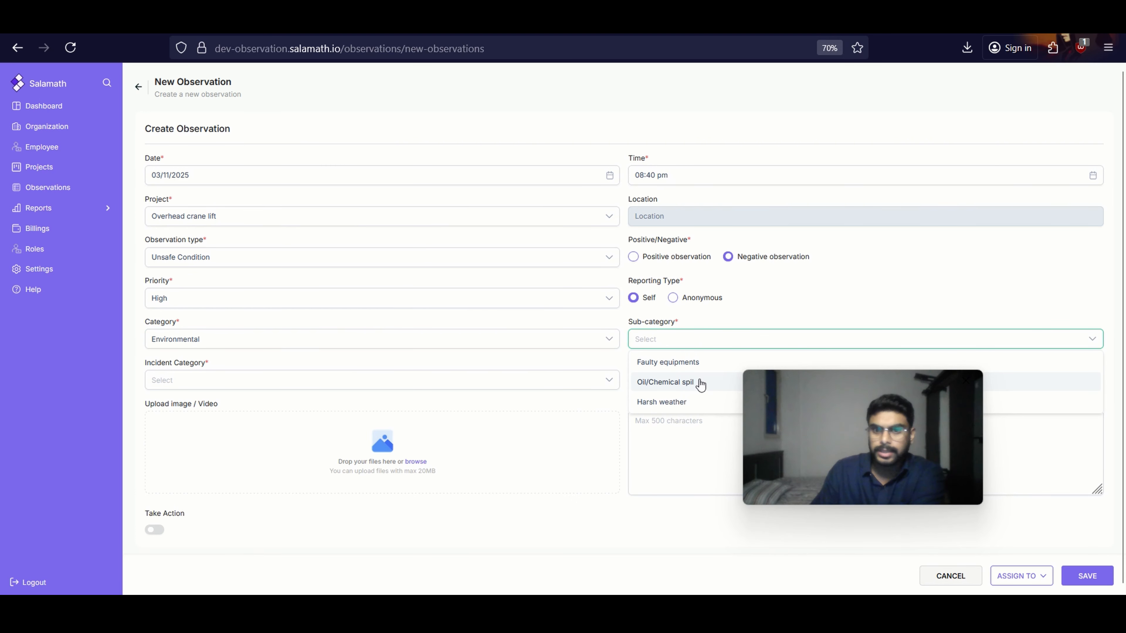
click(689, 402)
Set the incident category to Near miss and turn on Stop work for the observation
click(434, 380)
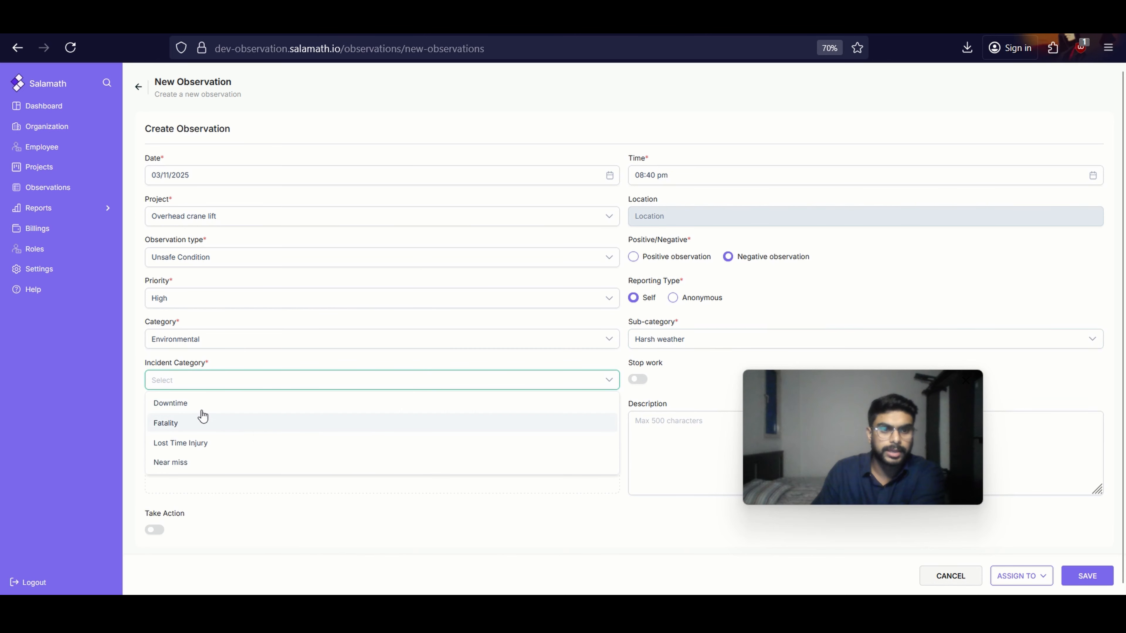
click(197, 471)
click(641, 419)
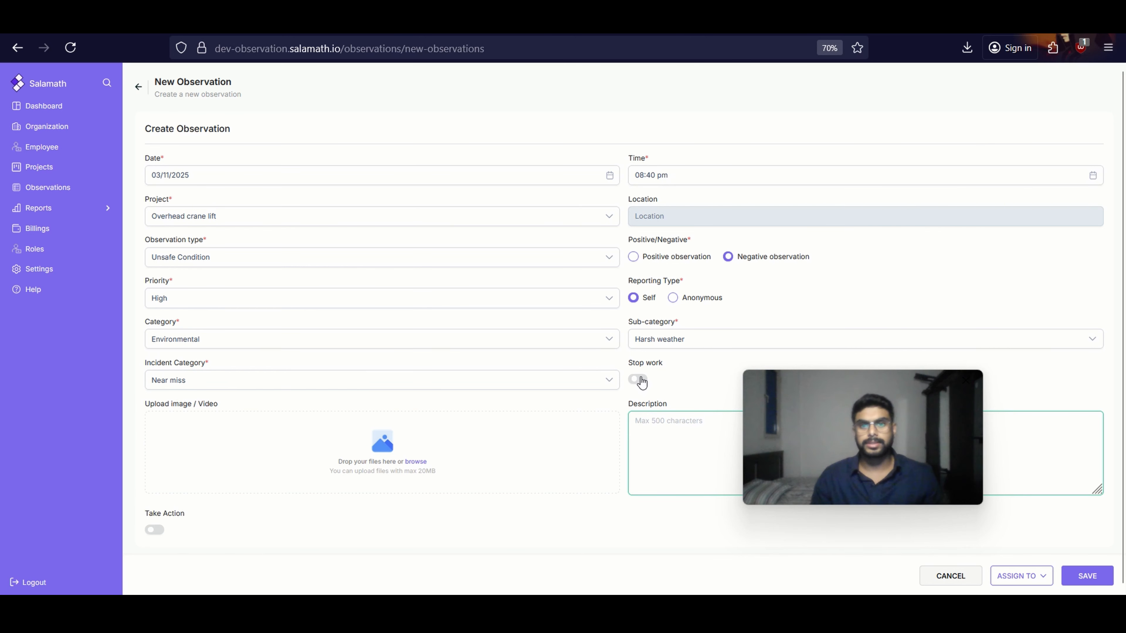
click(638, 380)
Enter the observation description "Observed high temperatures and dust storm approaching."
click(643, 426)
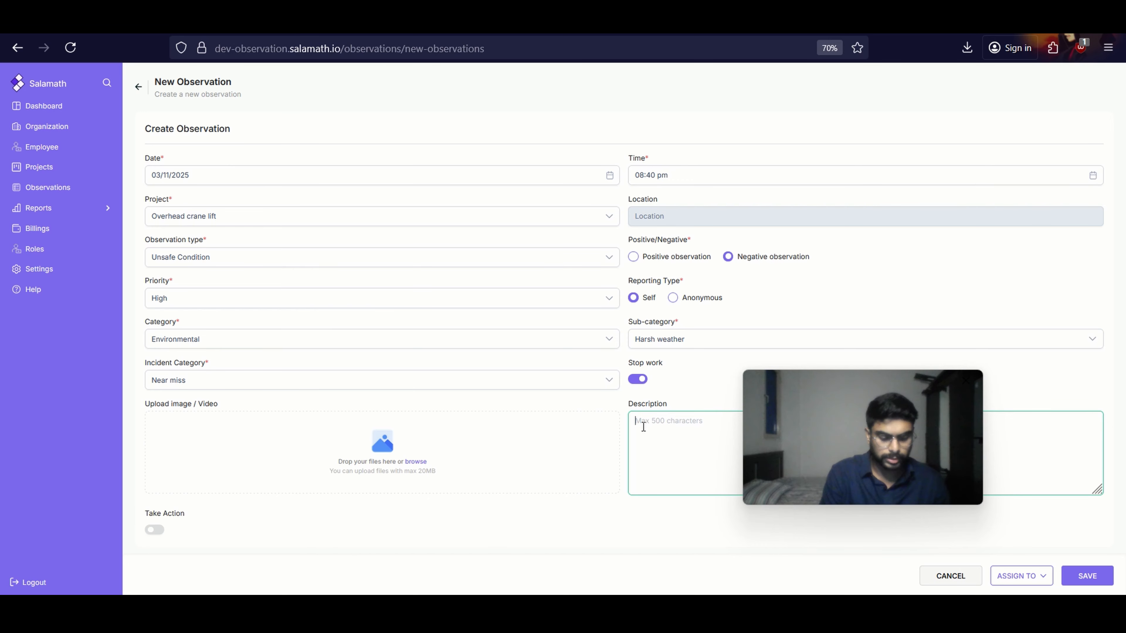
text(Observed high temperatures an)
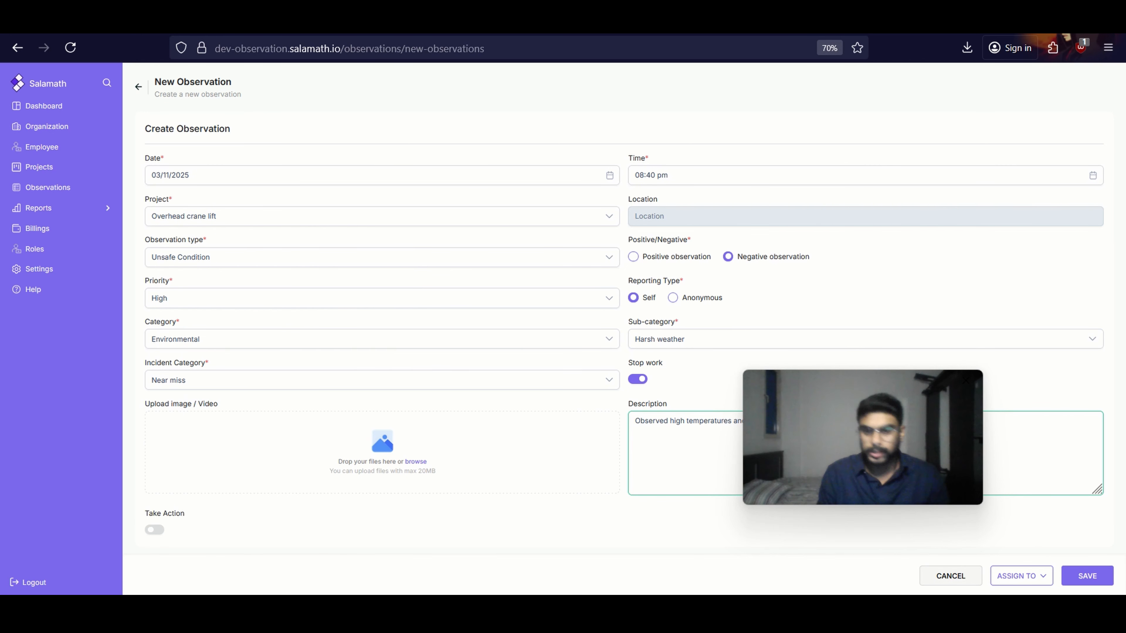
drag(945, 462, 1067, 155)
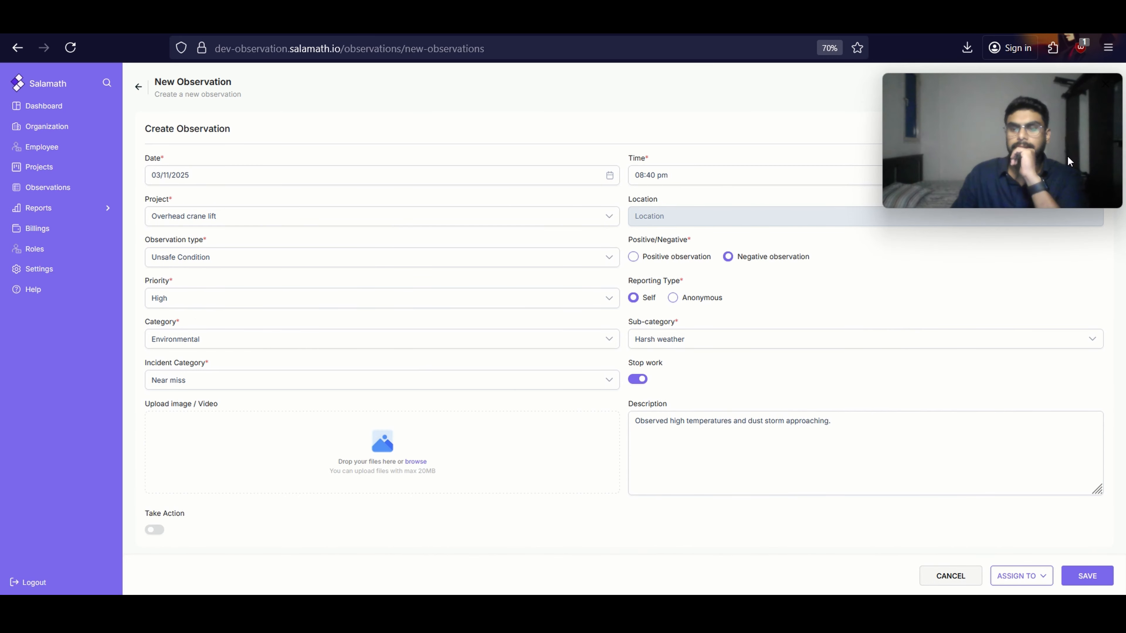
Attach the image Picture1 from the Pictures folder to the observation
click(401, 472)
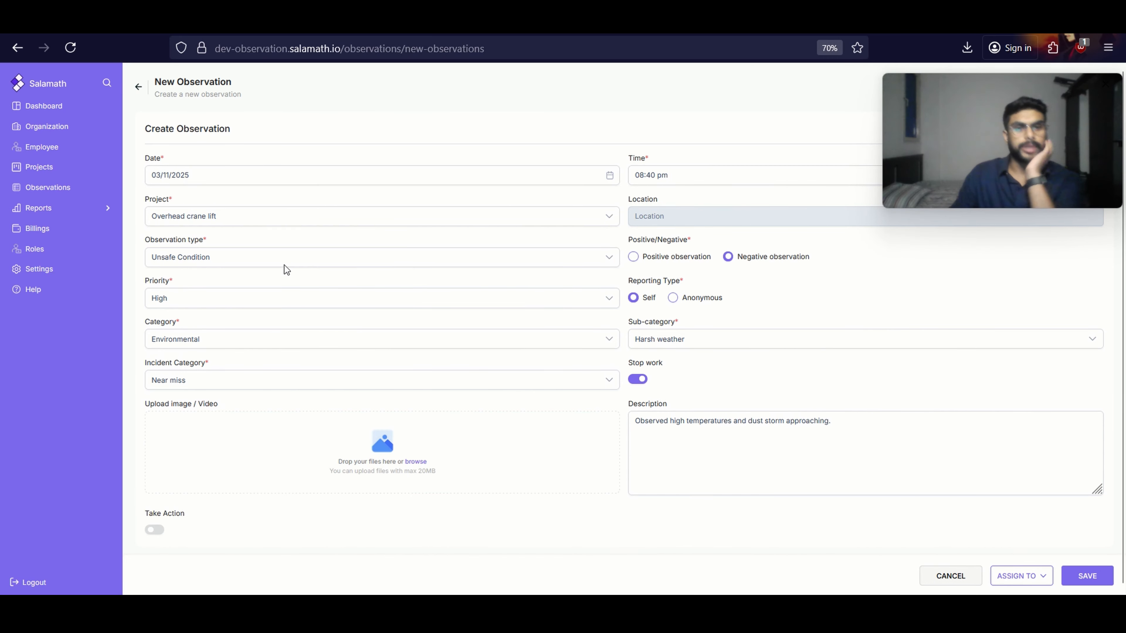
click(359, 257)
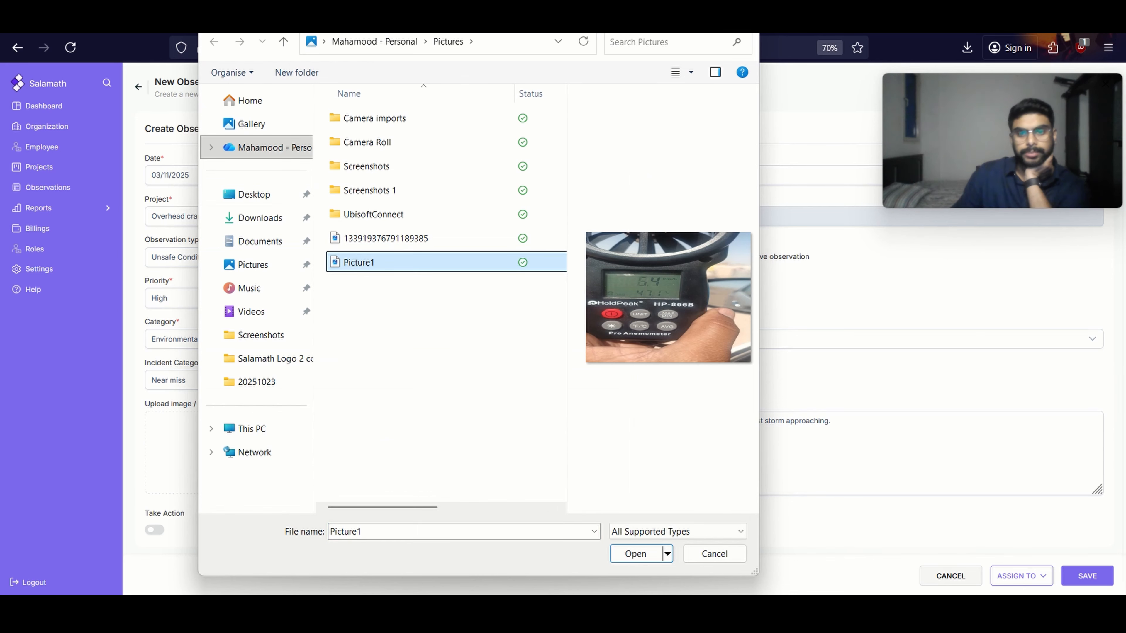
click(635, 553)
Turn on Take Action so the observation closure details can be filled in
scroll(451, 271, down, 2)
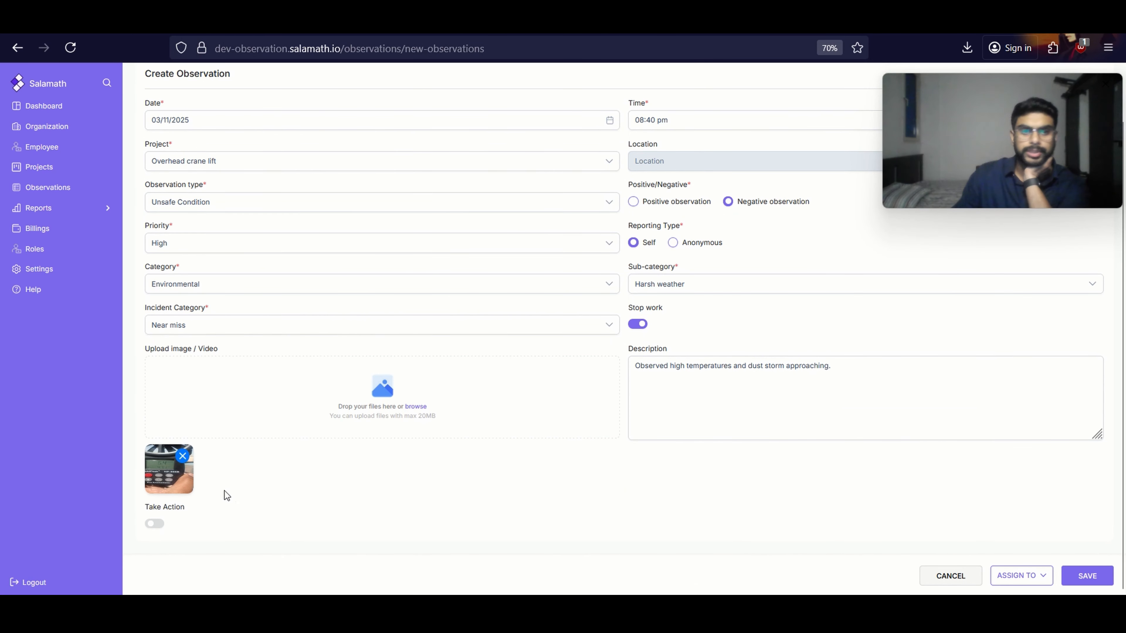
click(155, 524)
scroll(377, 434, down, 5)
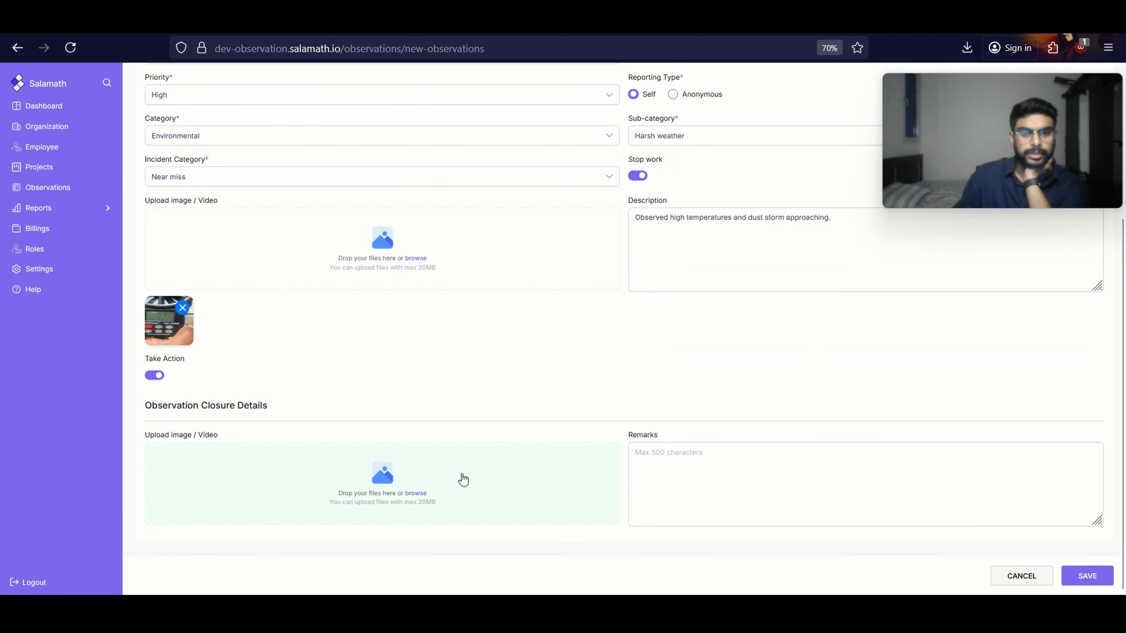
Enter the closure remarks "Advised the supervisor to cease all works and take shelter." and save the observation
click(680, 469)
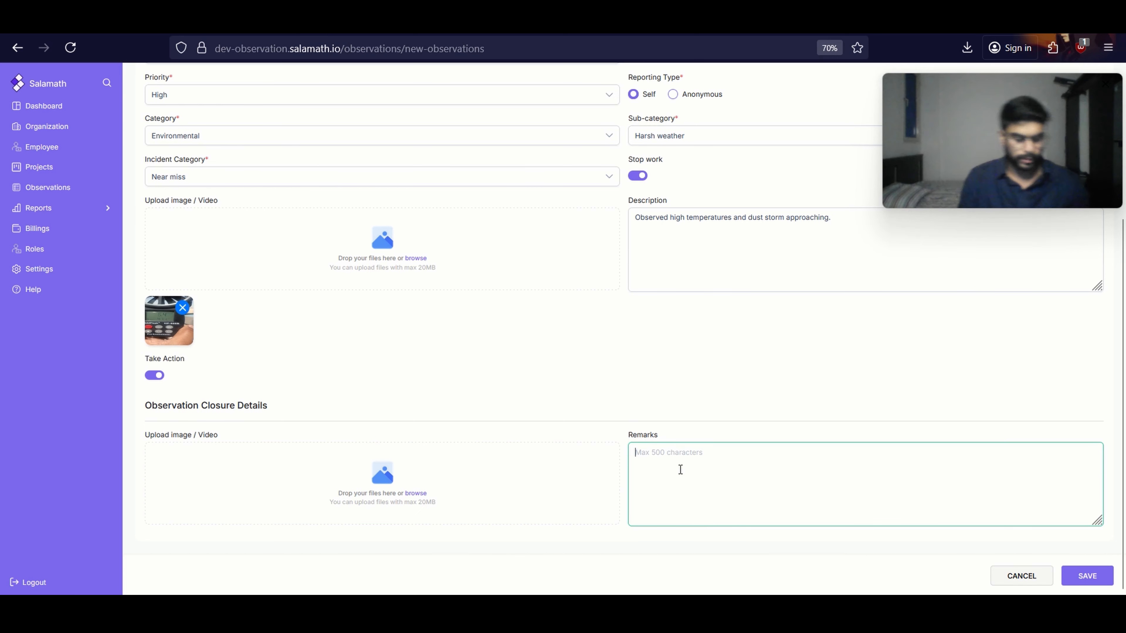
text(Adv)
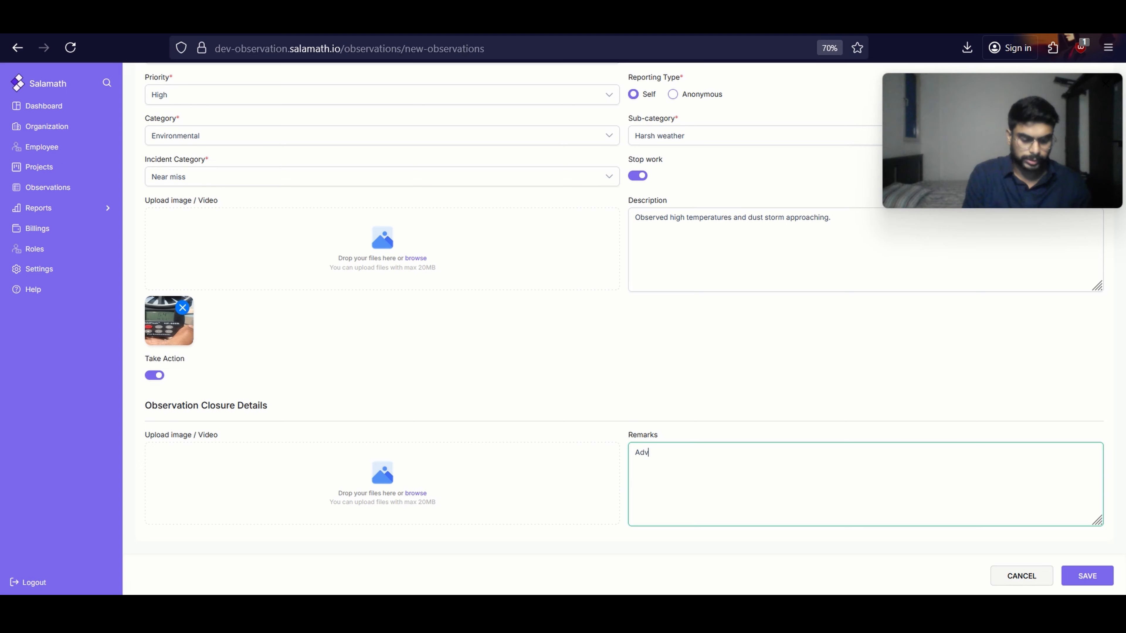
text(ised the supervisor to cease all works and ta)
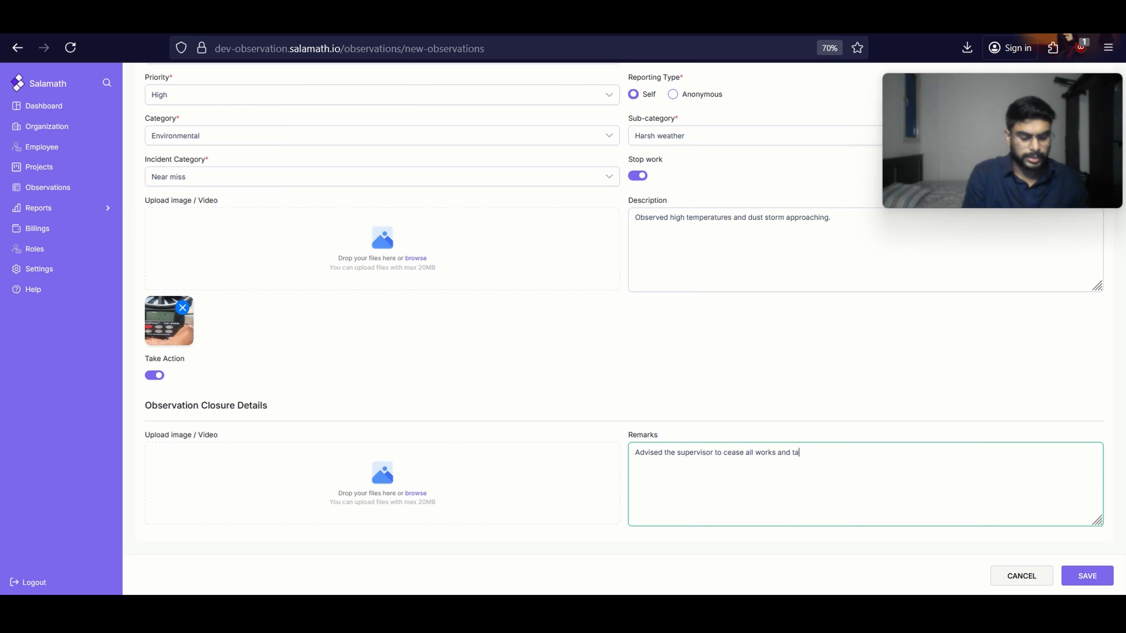
text(shel)
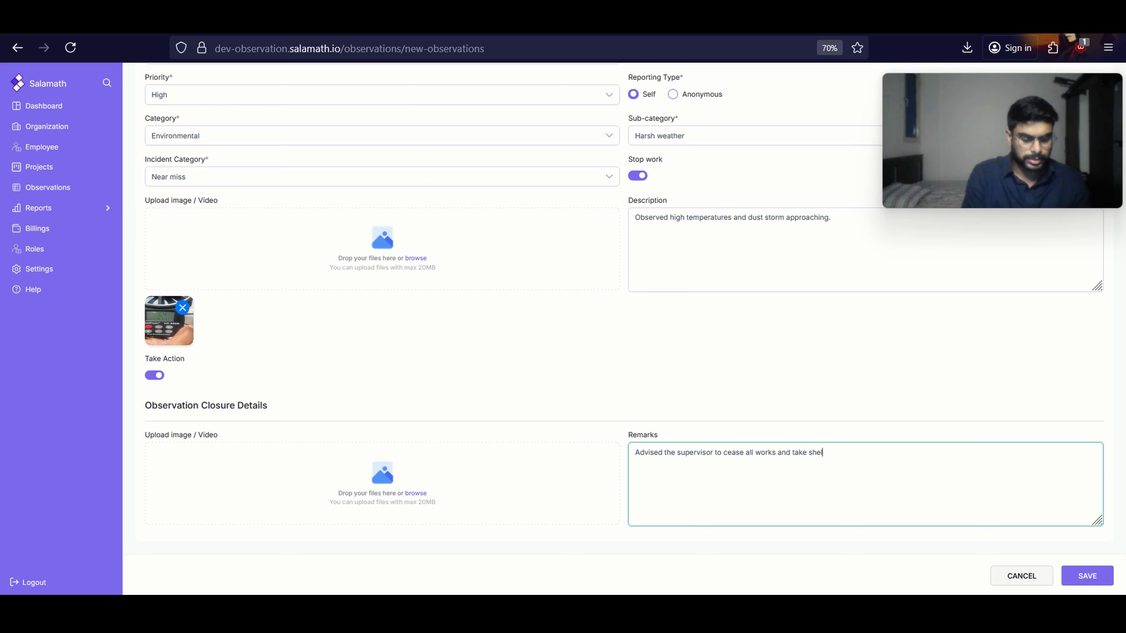
text(ter.)
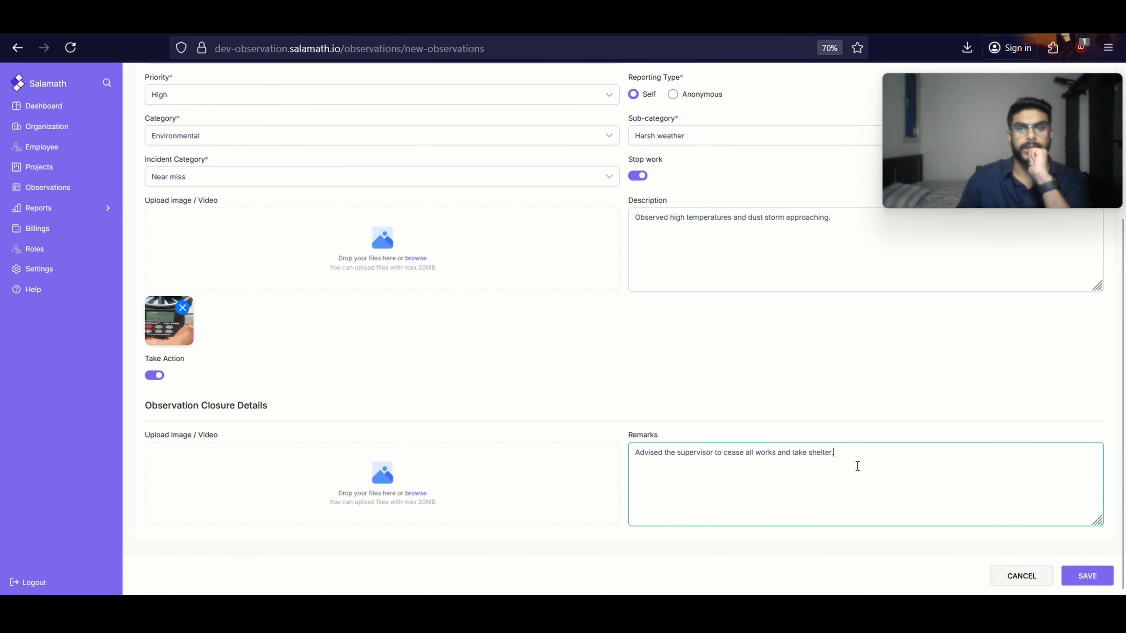
click(1088, 577)
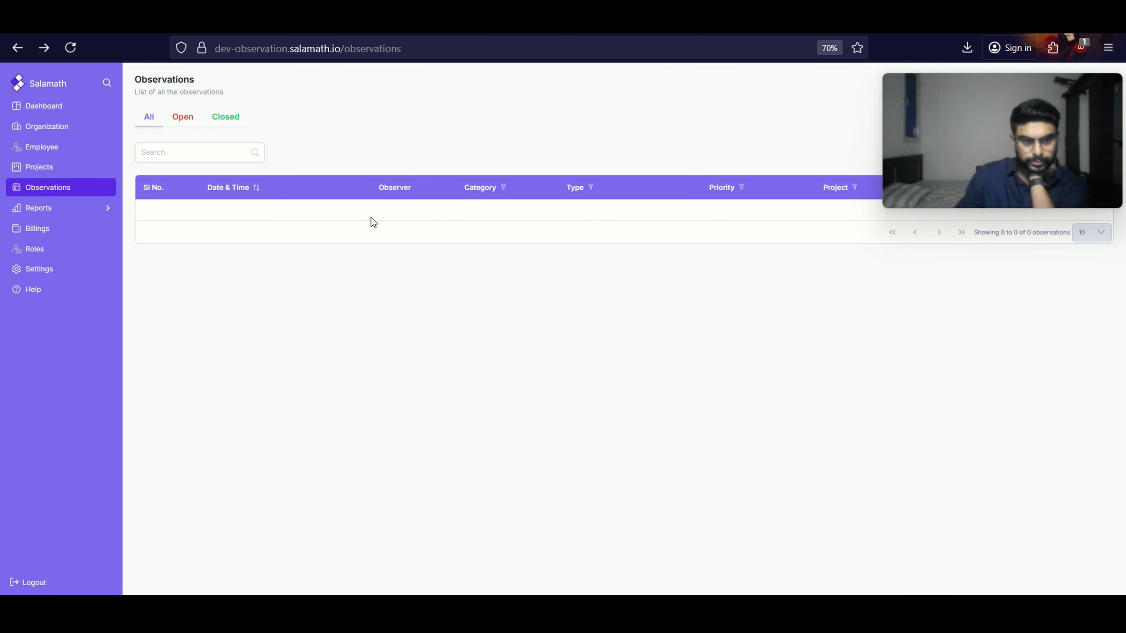
Check the open and closed observation lists and open the Environmental Unsafe Condition observation from the open ones
click(224, 125)
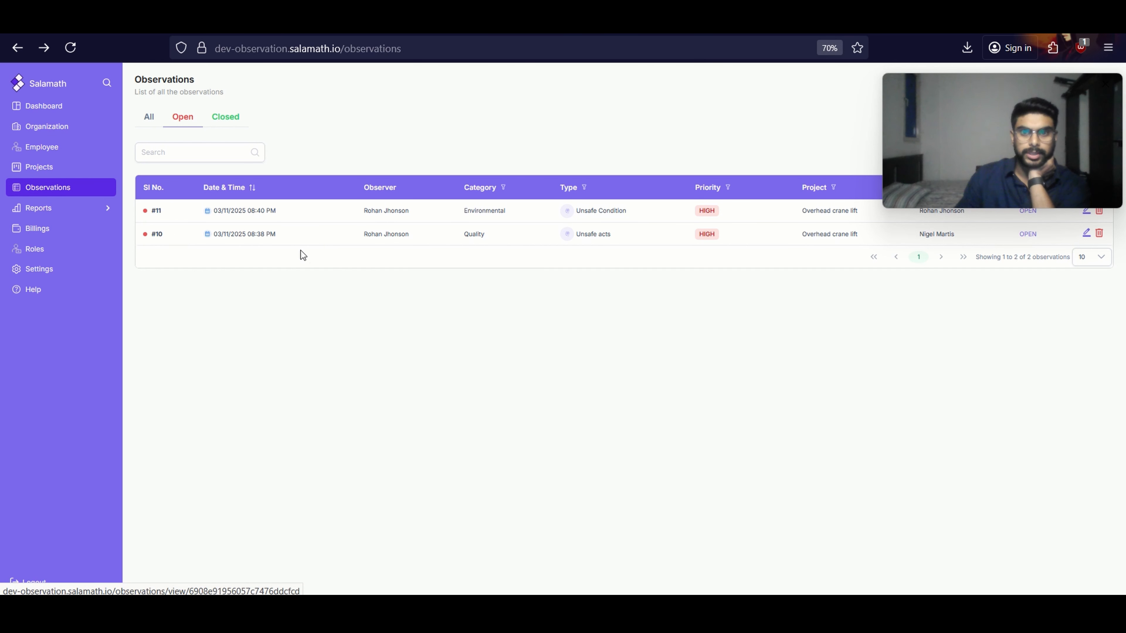
click(226, 118)
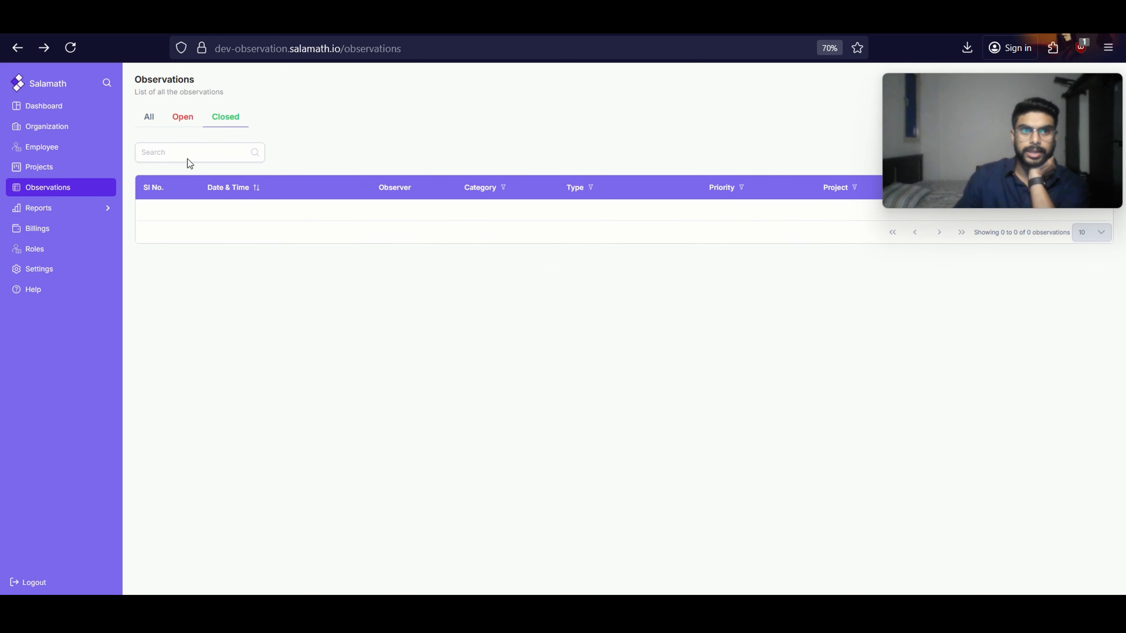
click(186, 118)
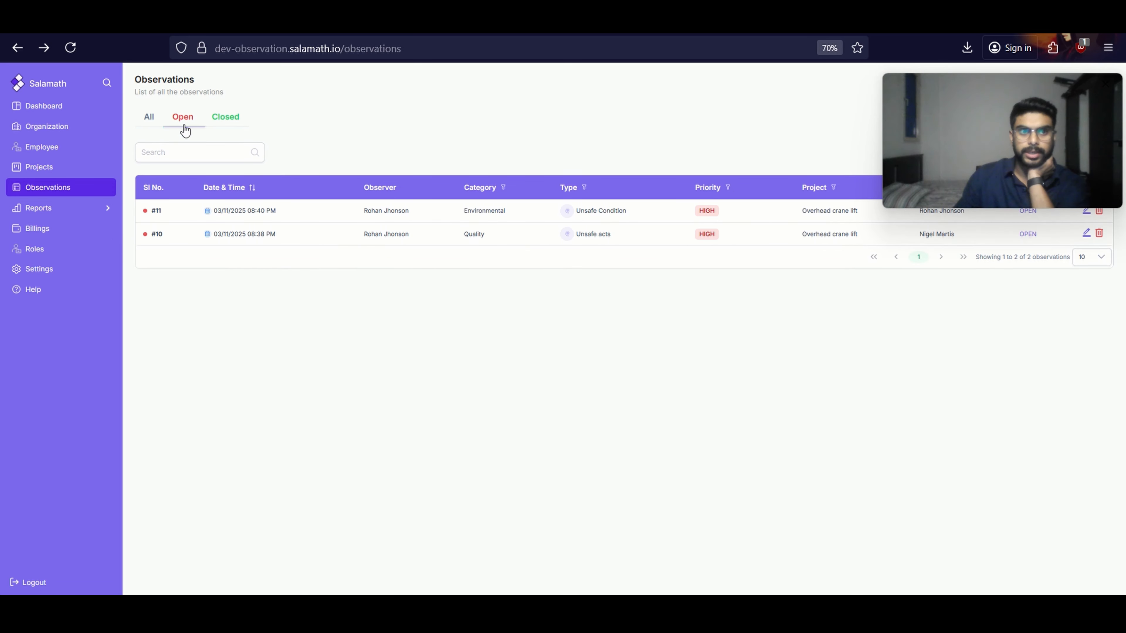
click(155, 214)
scroll(400, 435, down, 5)
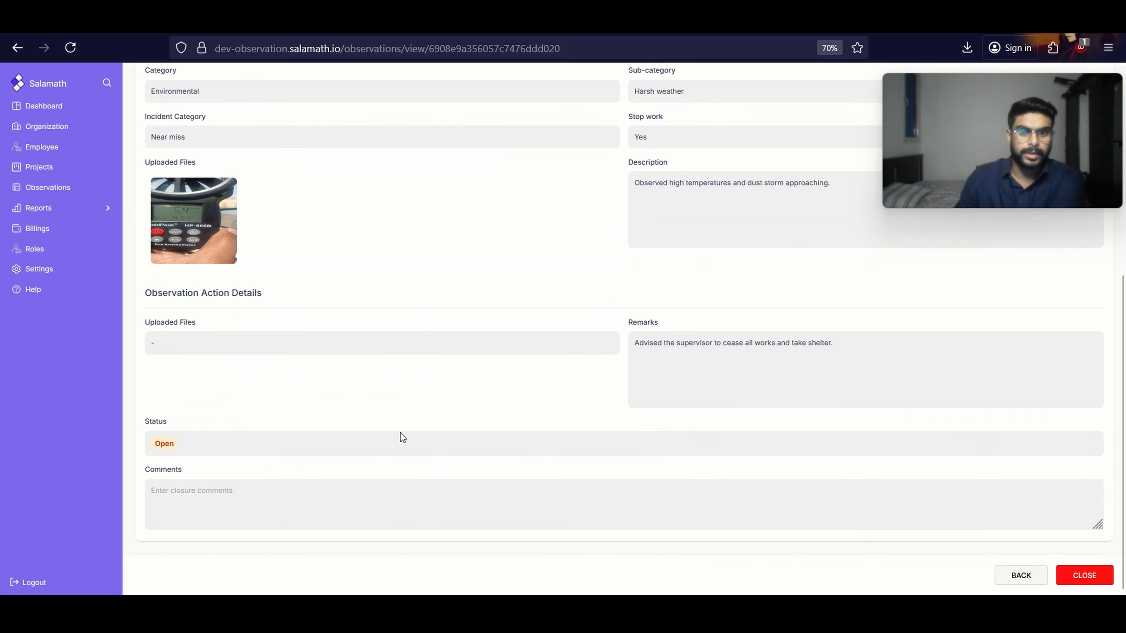
Enter the closure comment "The damaged helmet was replaced" for the open observation
click(207, 500)
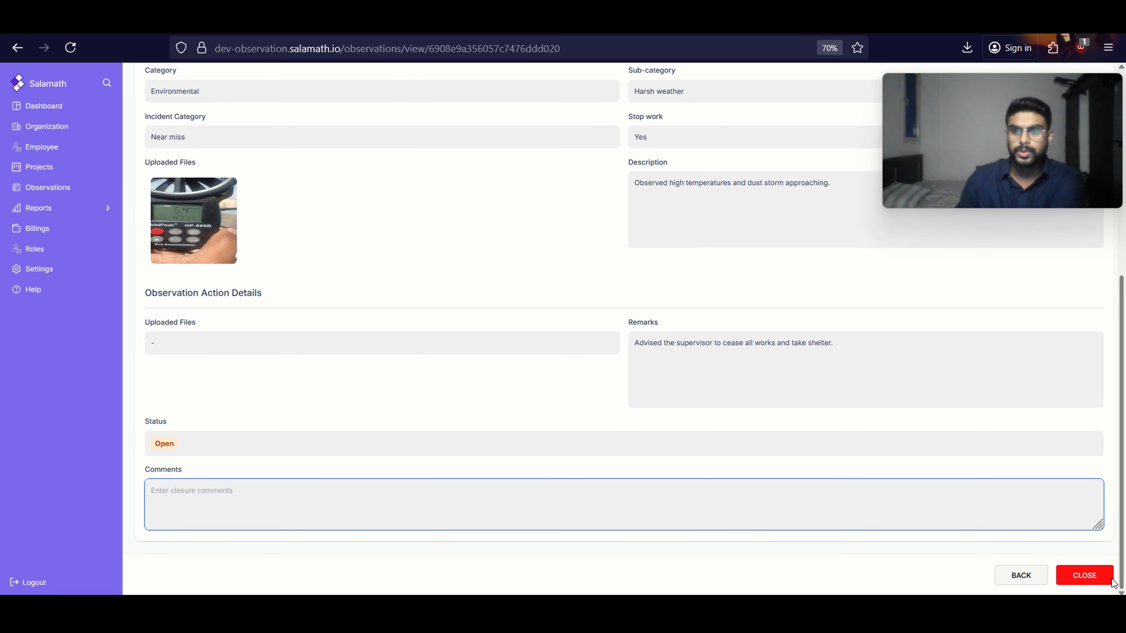
text(T)
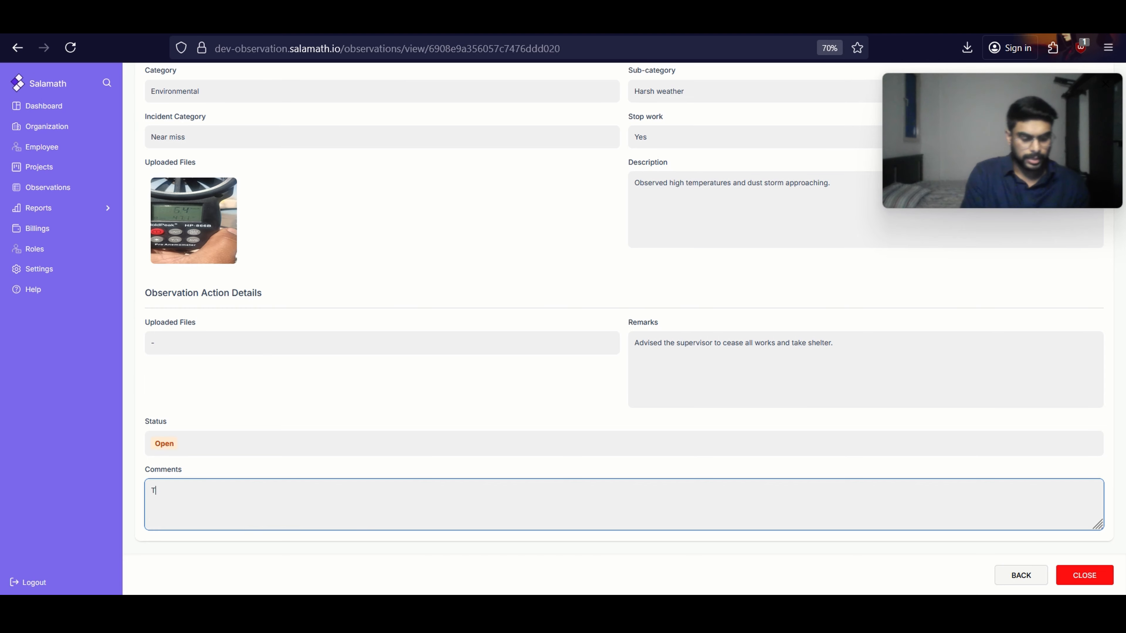
text(he damage)
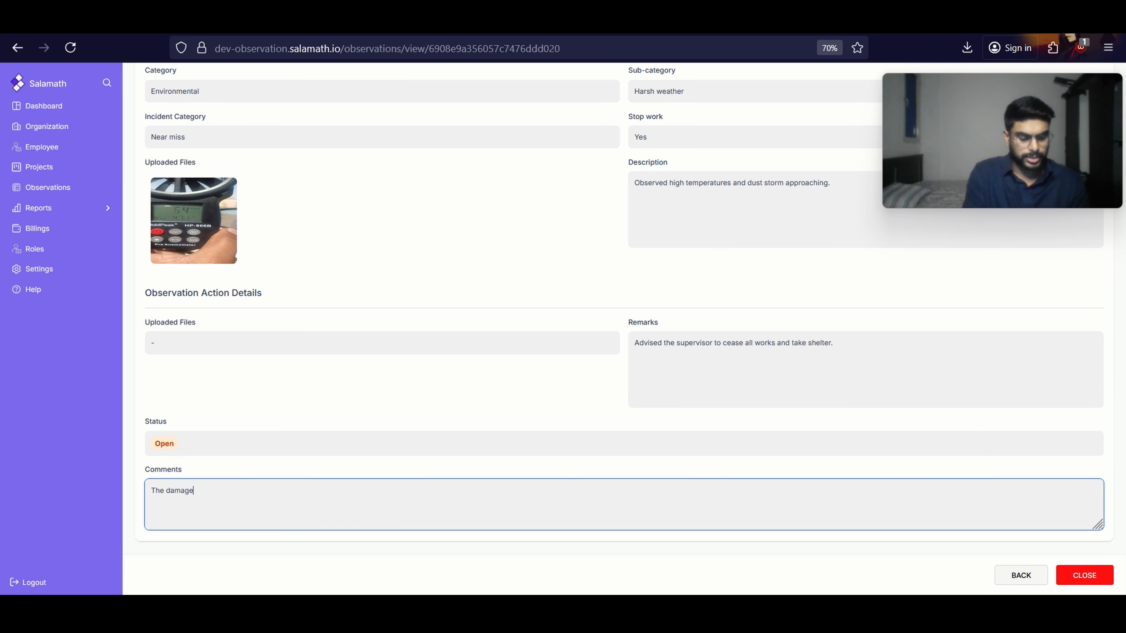
text(d helmet )
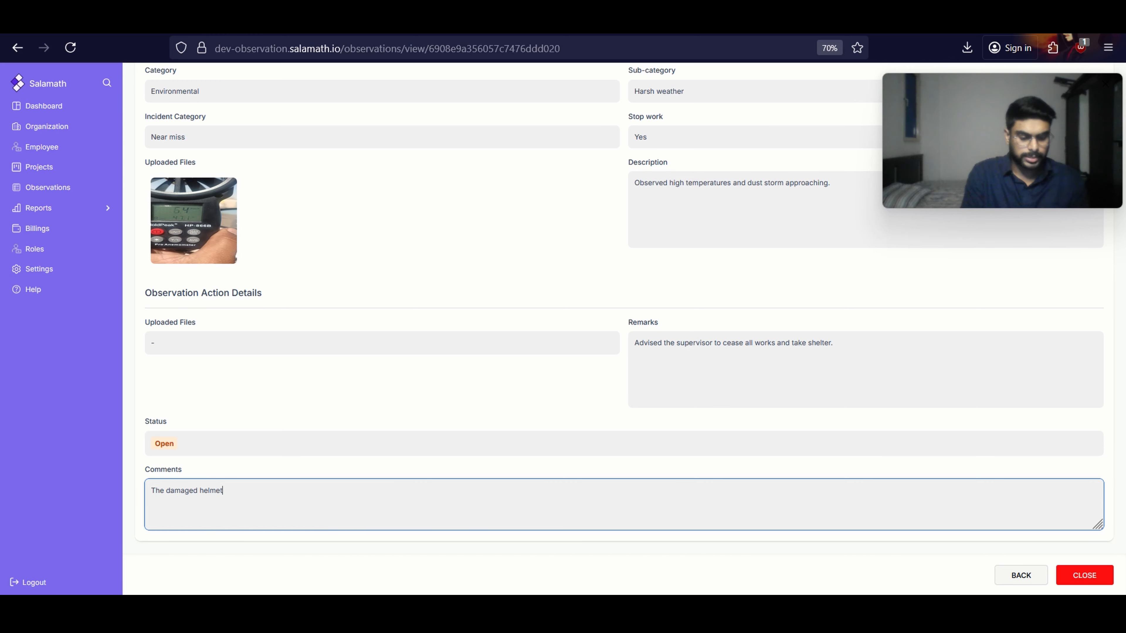
text(was replaced.)
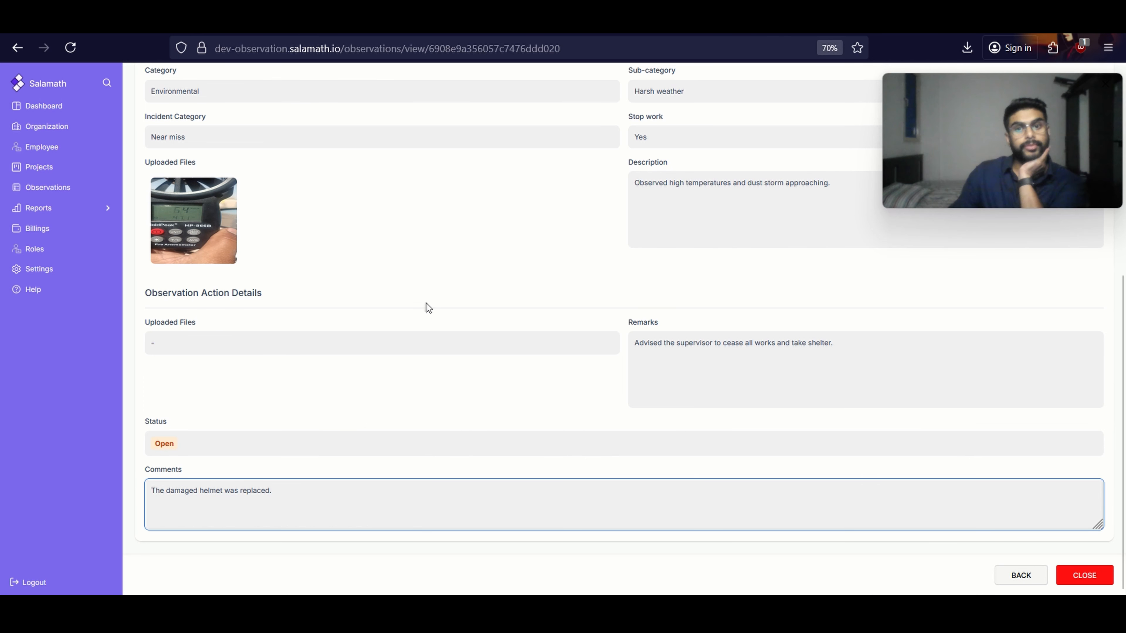
Review the observation's details, extend the closure comment to "The damaged helmet was replaced and verified." and close the observation
scroll(425, 303, up, 2)
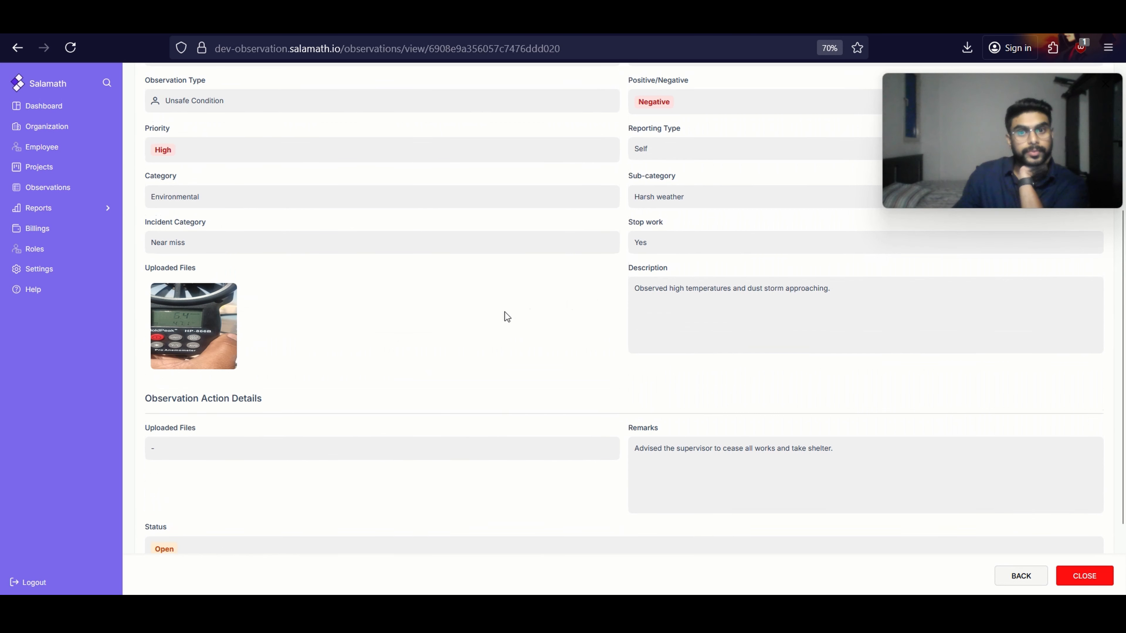
scroll(661, 271, up, 2)
scroll(646, 287, up, 1)
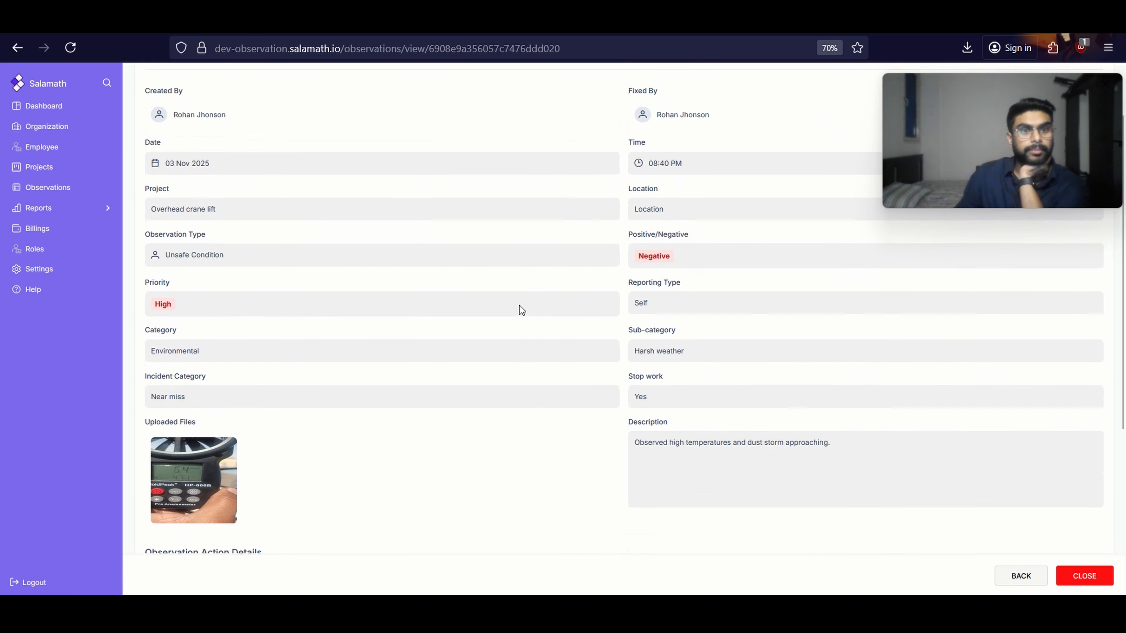
scroll(665, 288, down, 5)
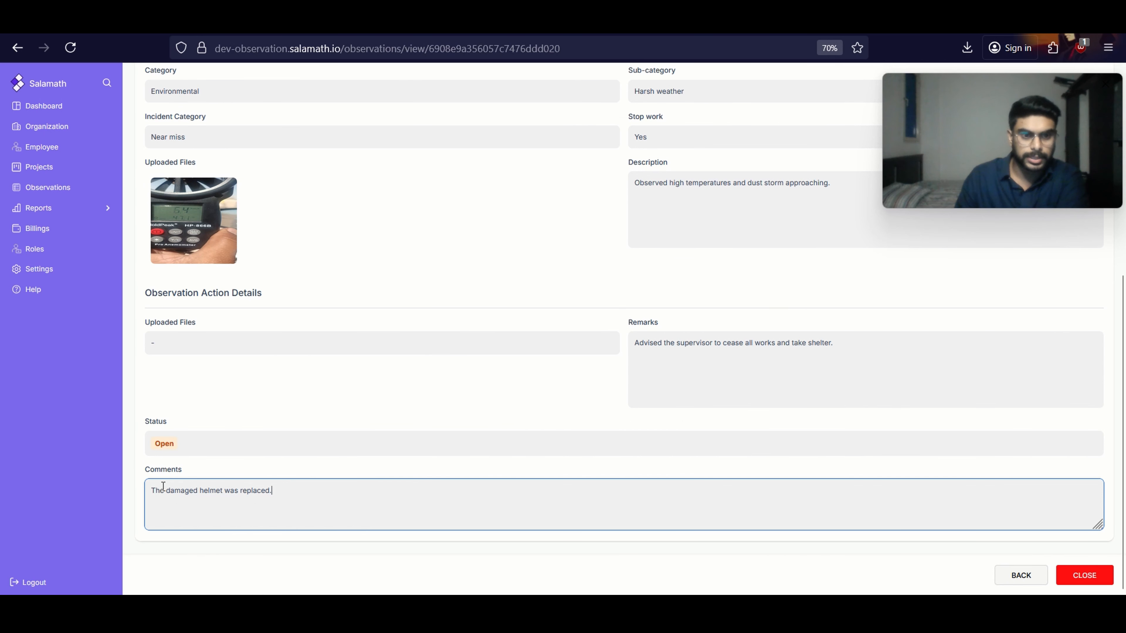
key(BackSpace)
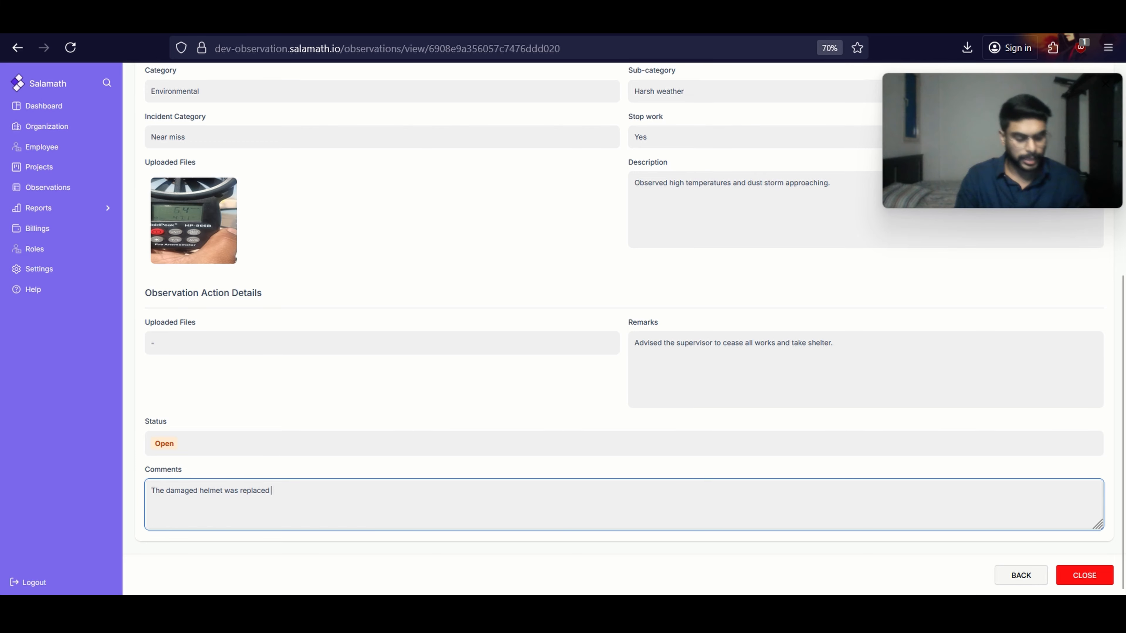
text(and verified.)
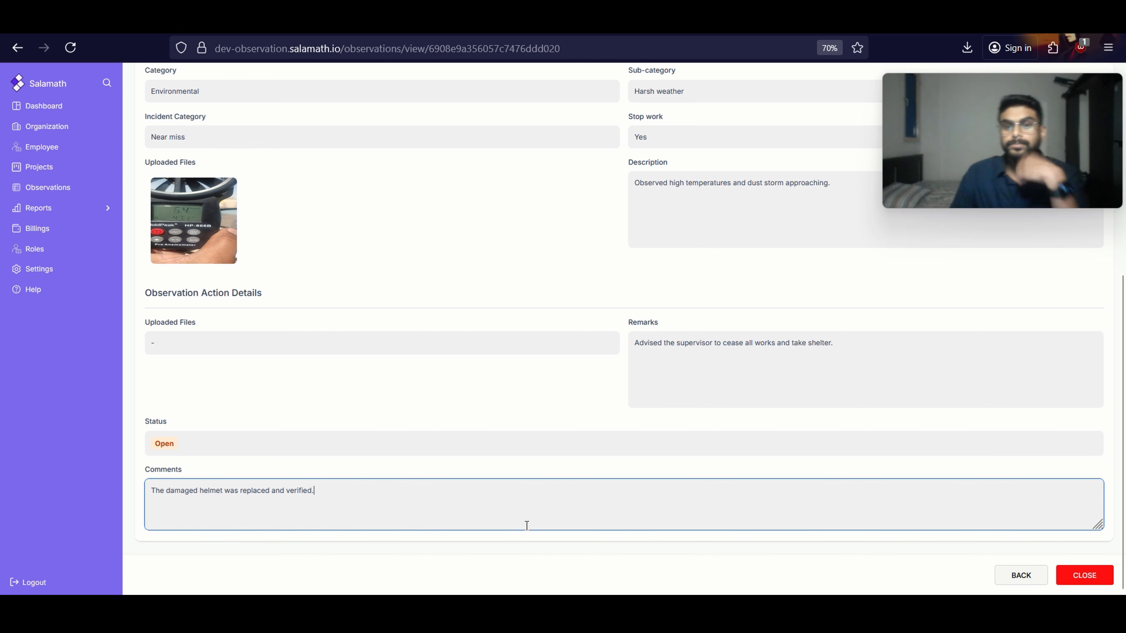
click(1088, 572)
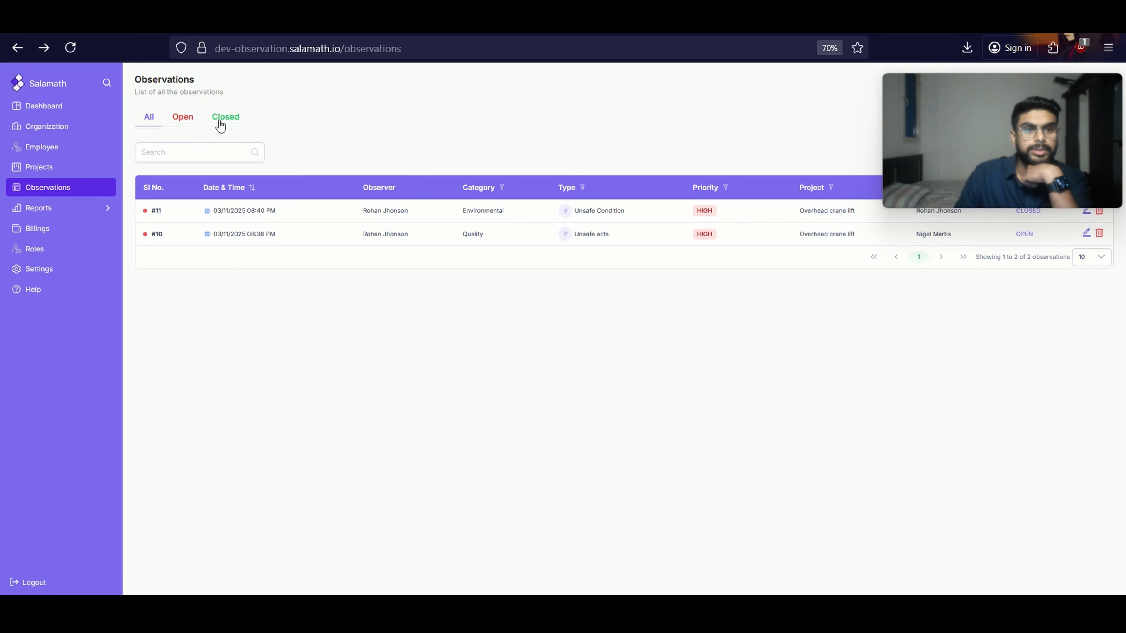
Review the closed Environmental Unsafe Condition observation's status and closure comment, and return to the observations list
click(156, 211)
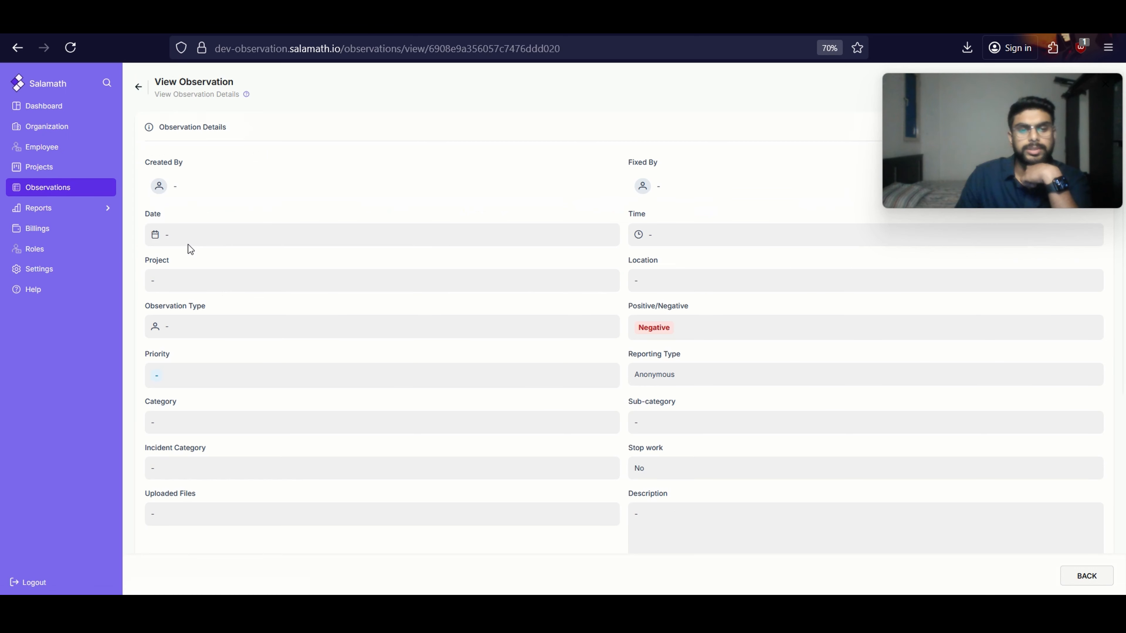
scroll(330, 364, down, 8)
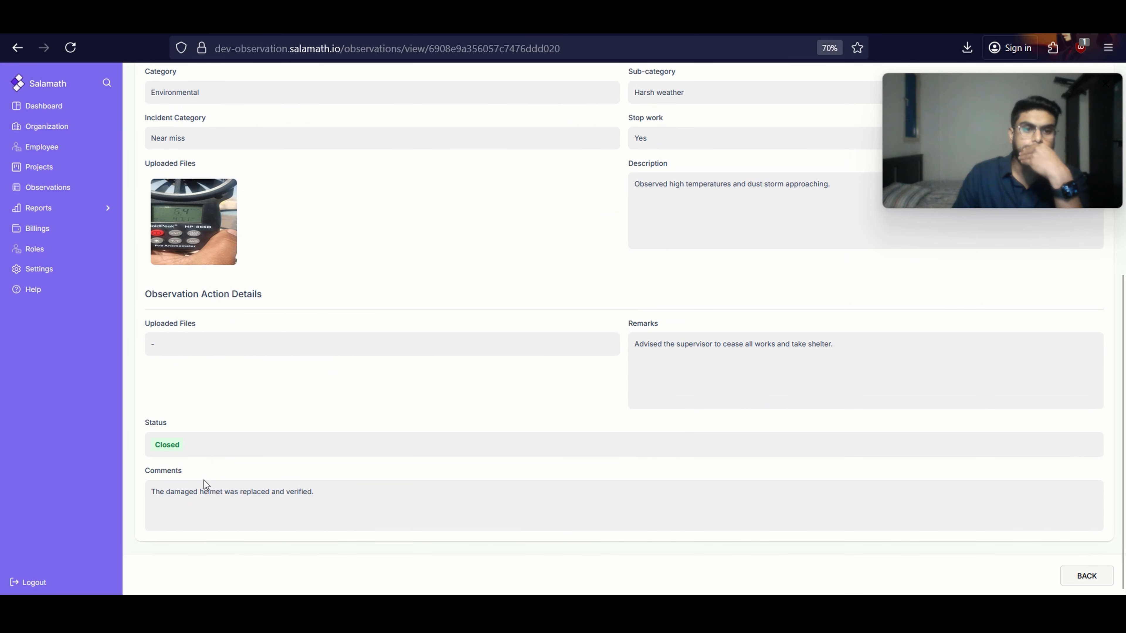
click(1087, 578)
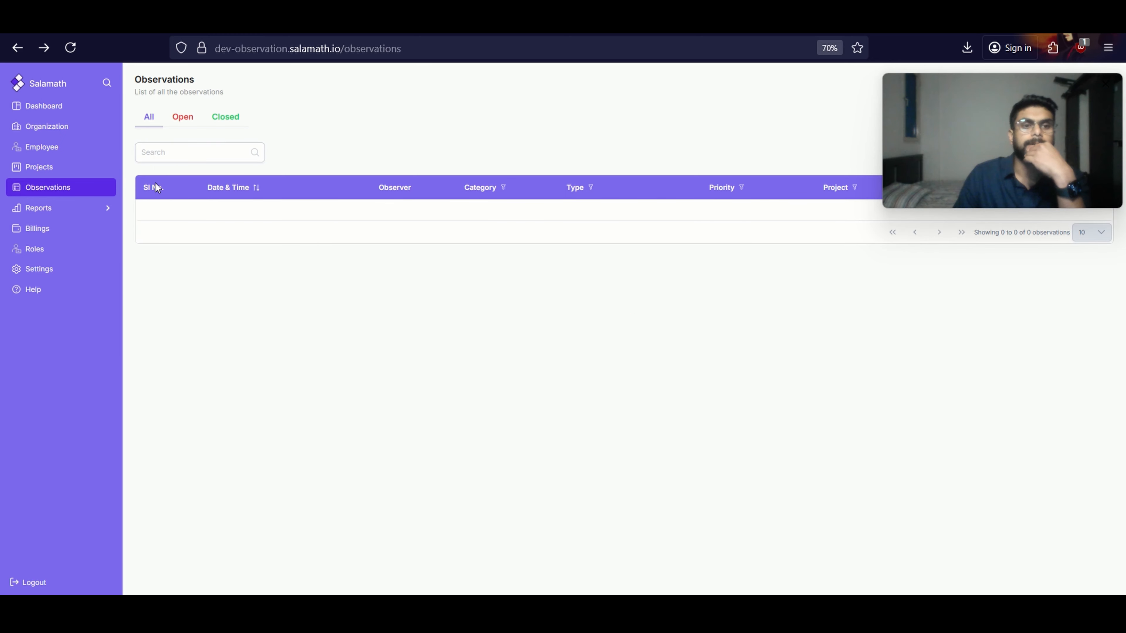
Open the Quality Unsafe acts observation, enter the closure comment "The damaged safety helmet is replaced." and close the observation
click(156, 235)
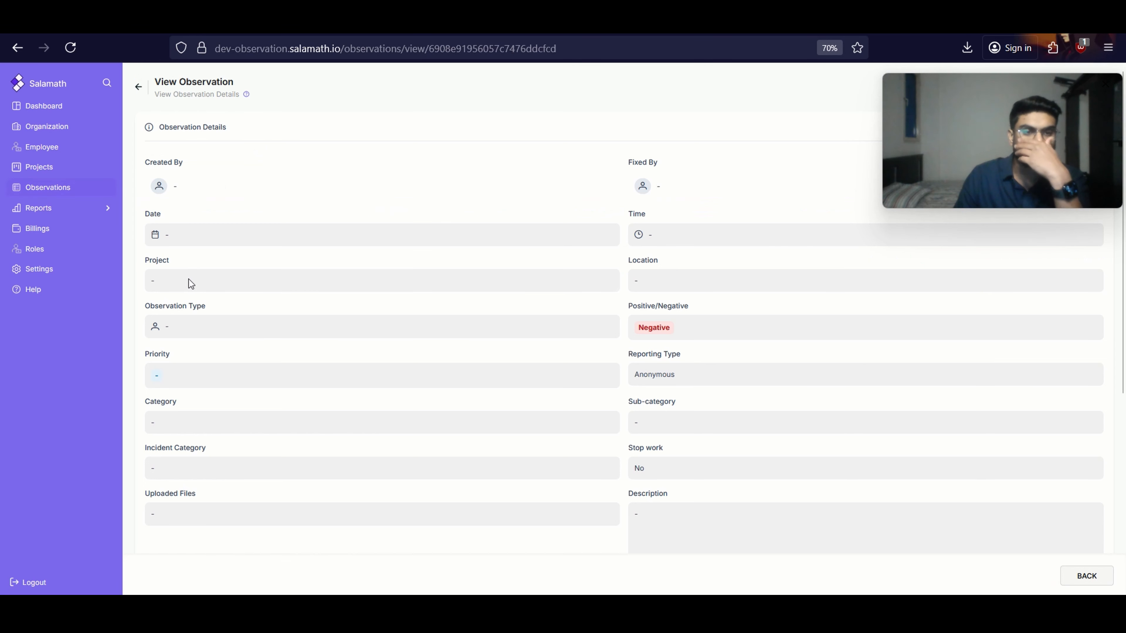
scroll(401, 327, down, 5)
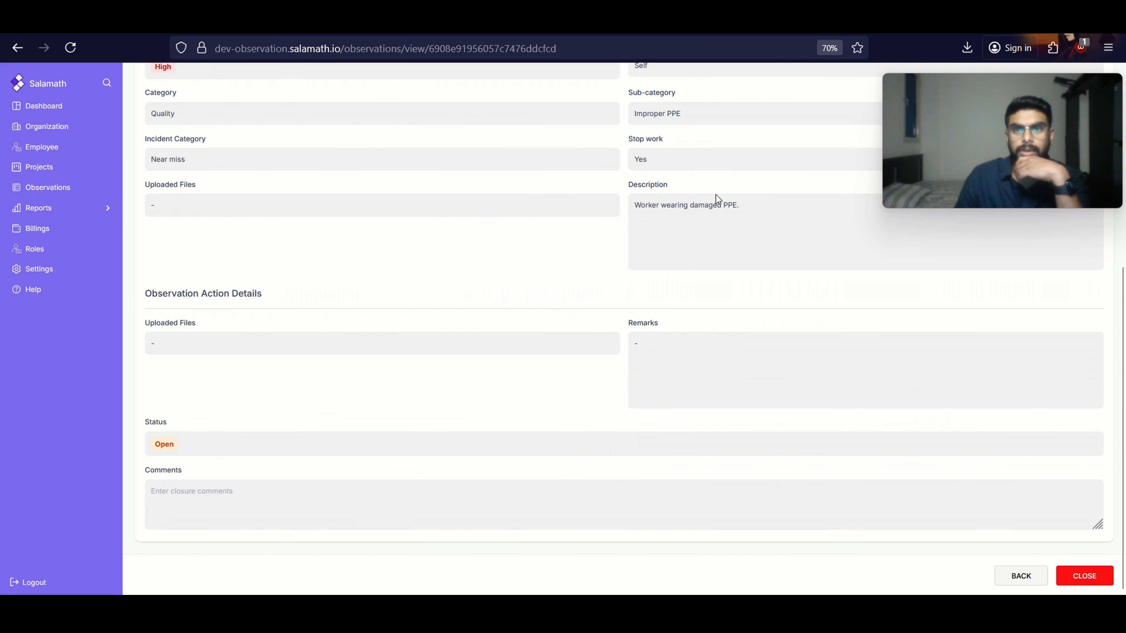
click(218, 503)
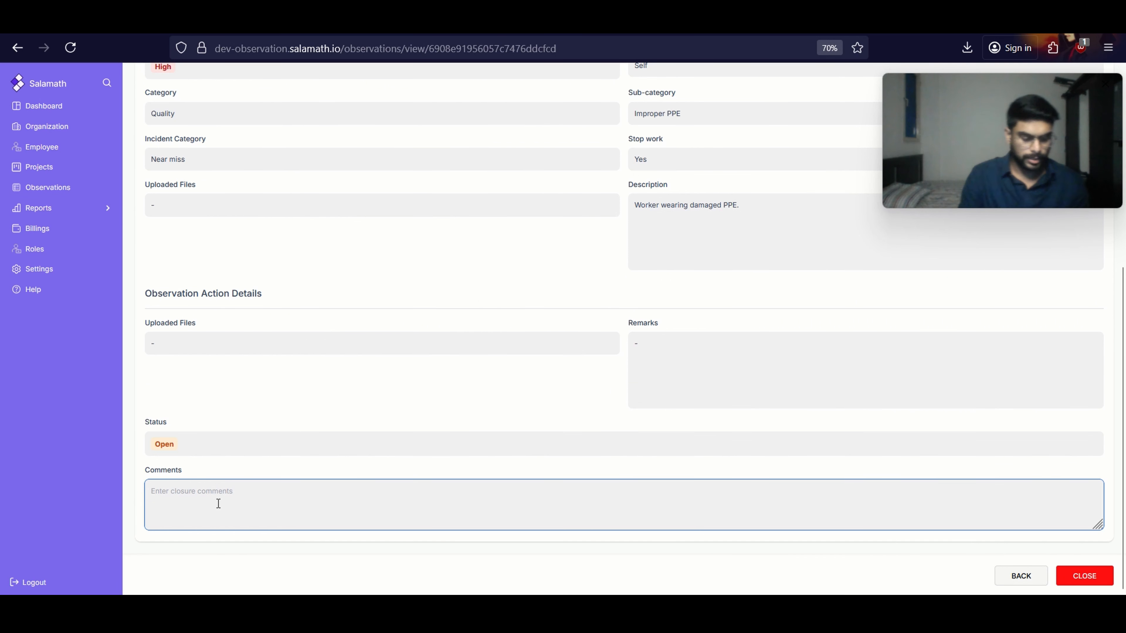
text(T)
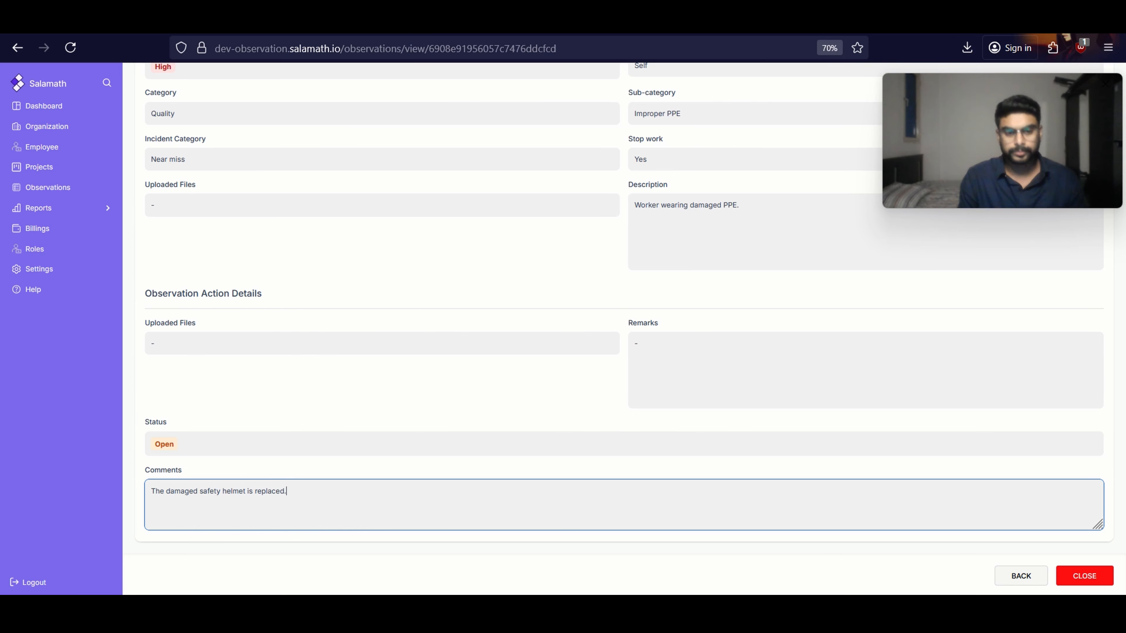
click(1102, 585)
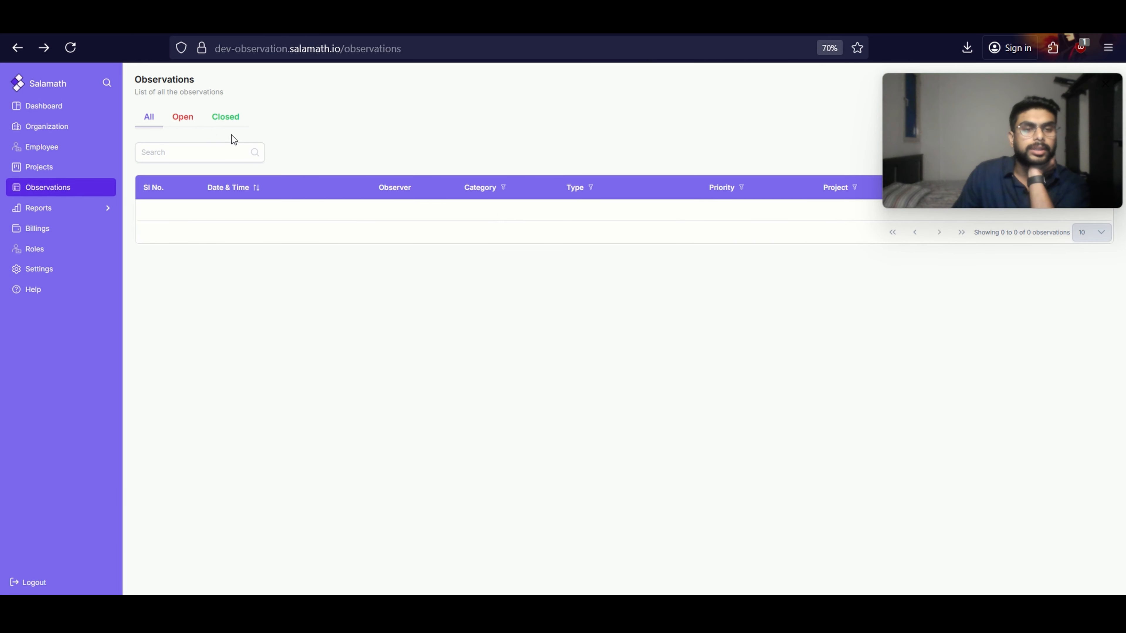
Recheck the Environmental observation's details, and compare the closed and open observation lists
click(163, 214)
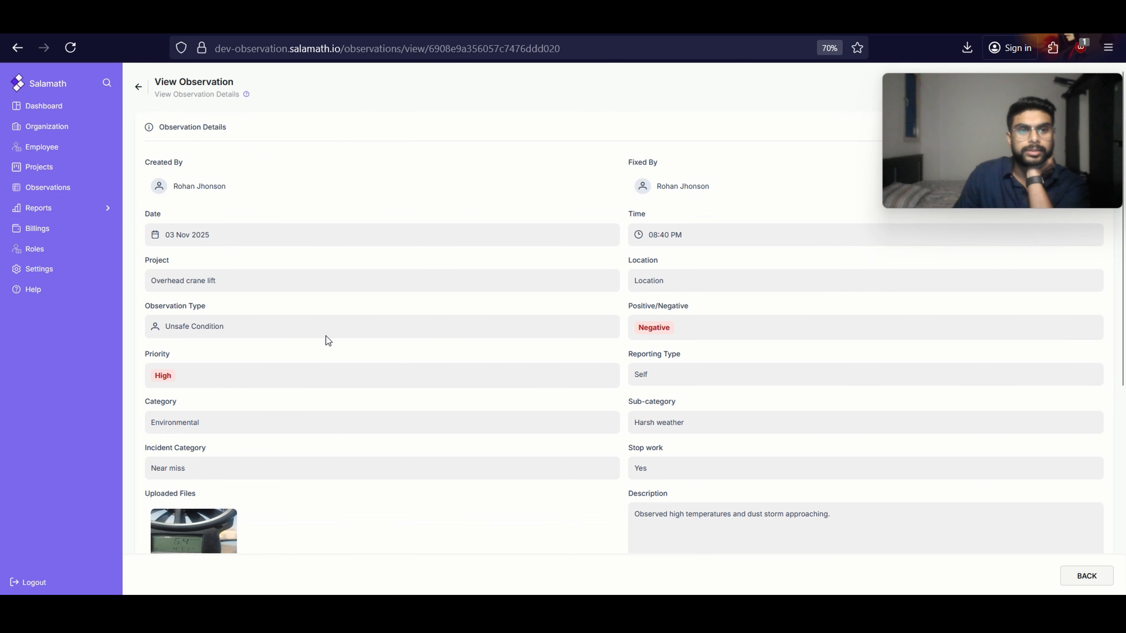
scroll(328, 341, down, 5)
click(1087, 576)
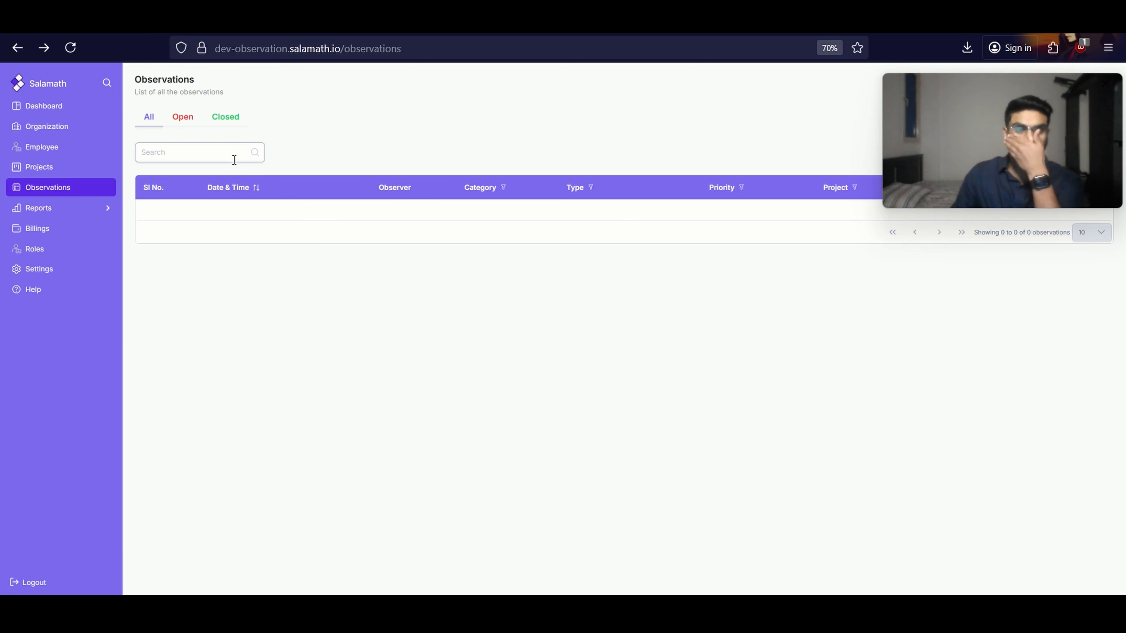
click(244, 118)
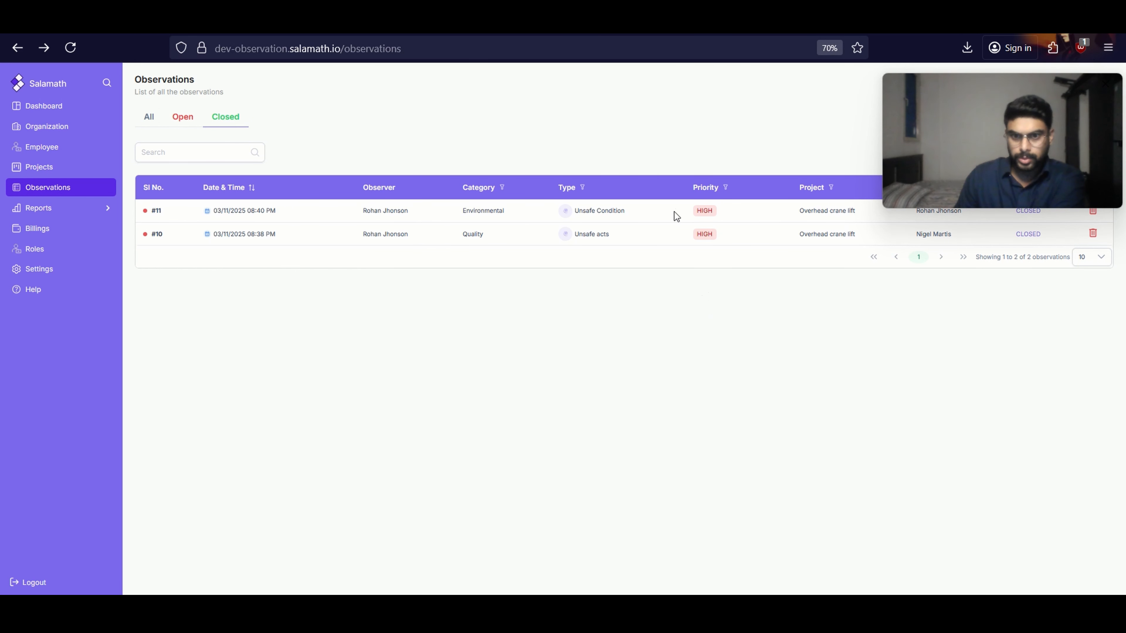
click(182, 118)
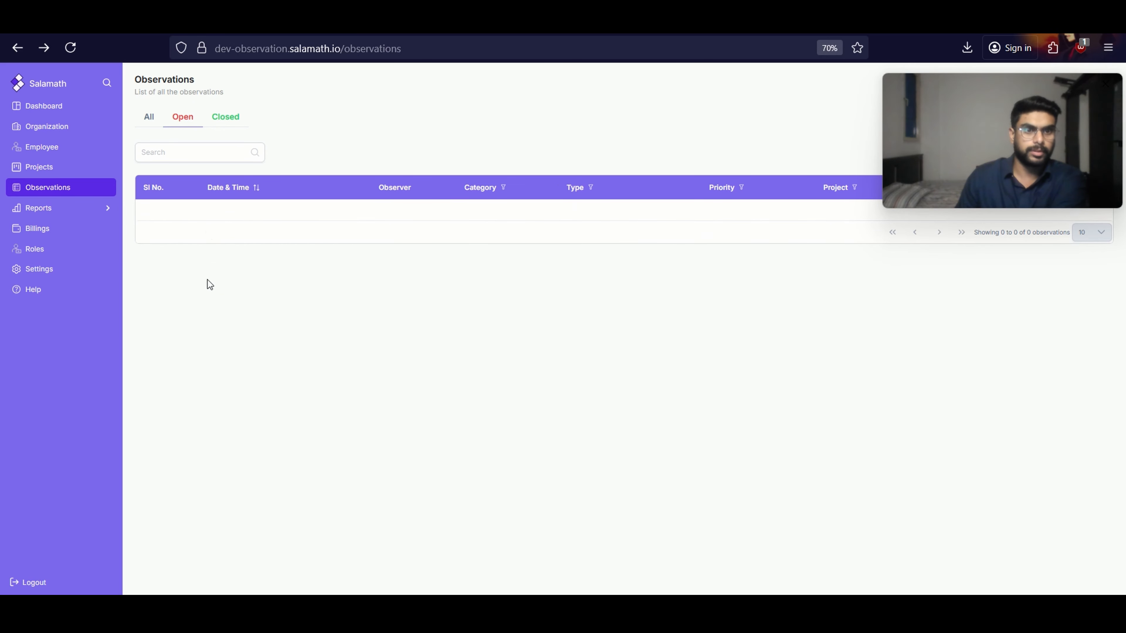
click(222, 118)
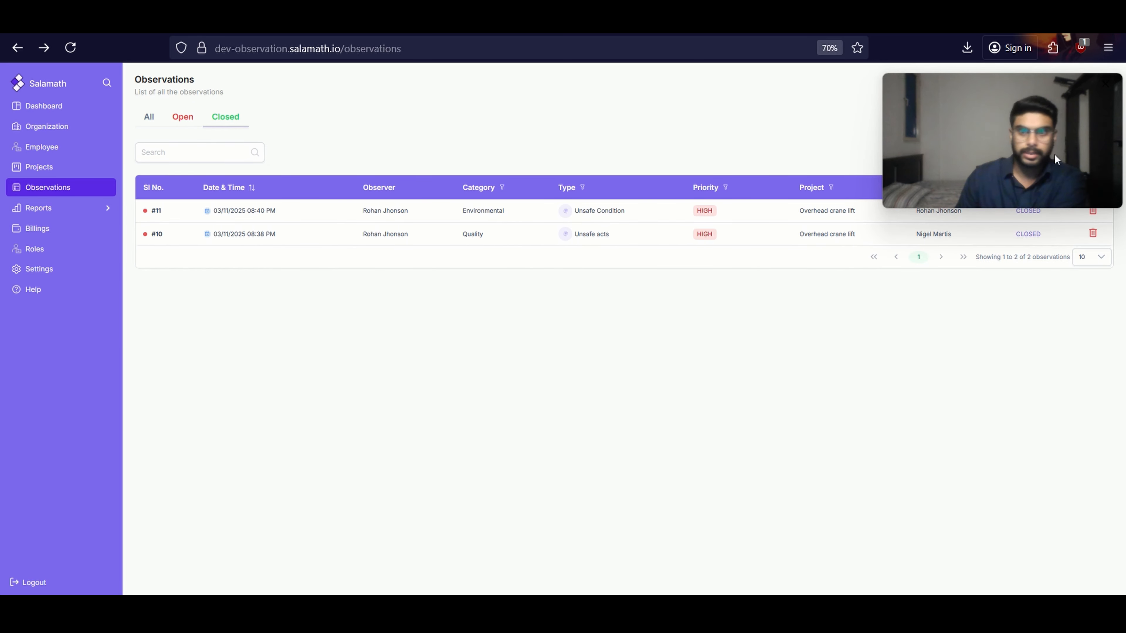
drag(1056, 159, 973, 397)
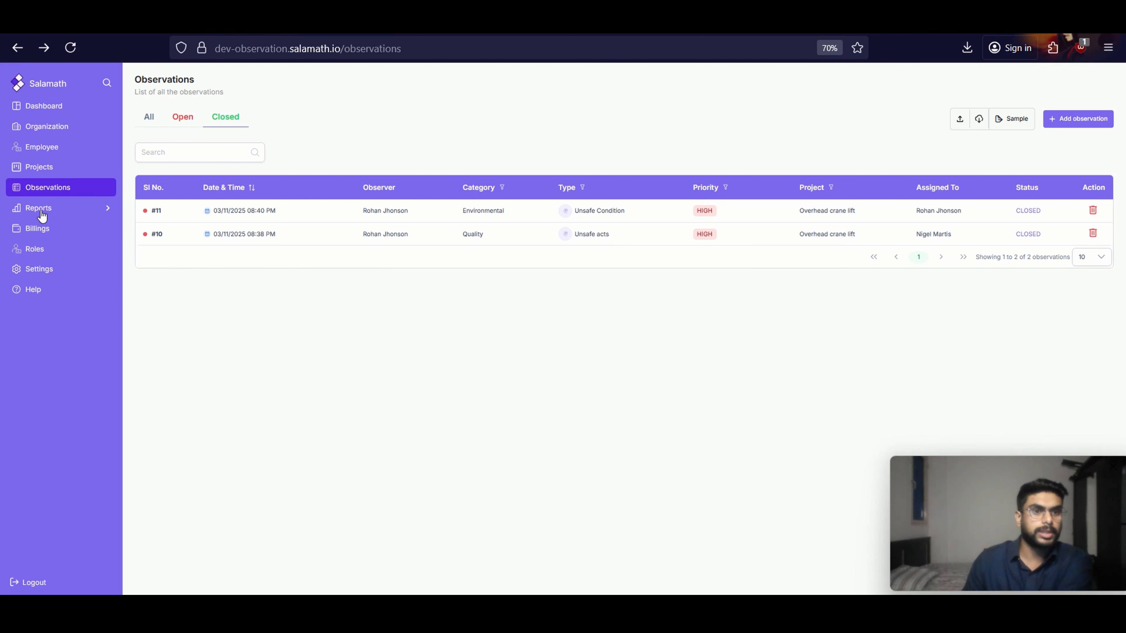
Open the Observation Register report and examine its total, open and closed observation summaries
click(49, 209)
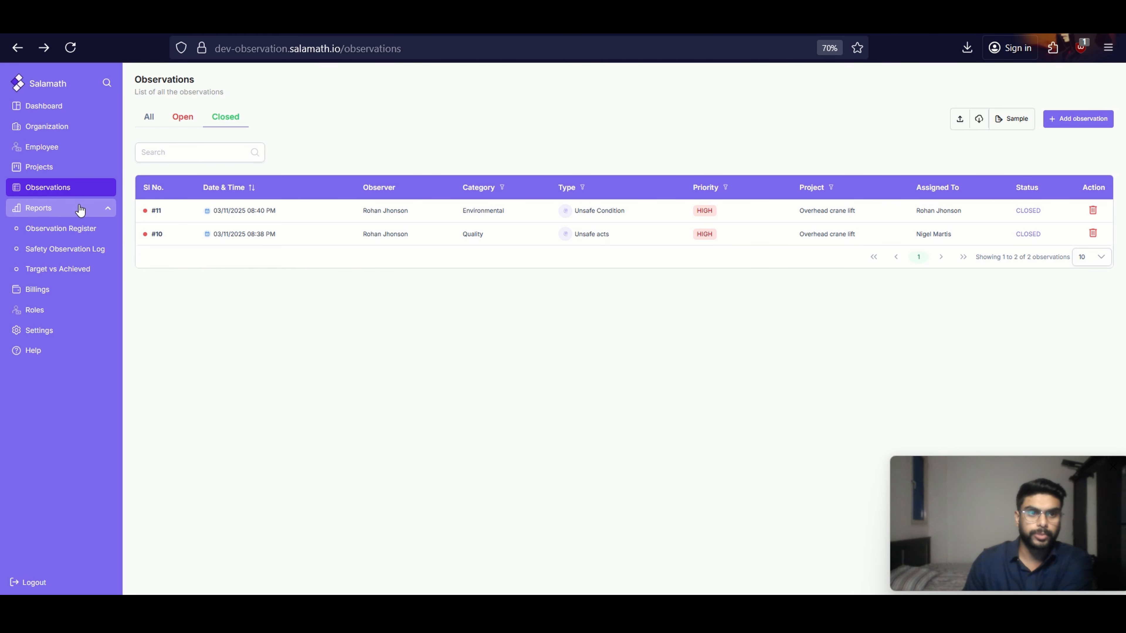
click(73, 234)
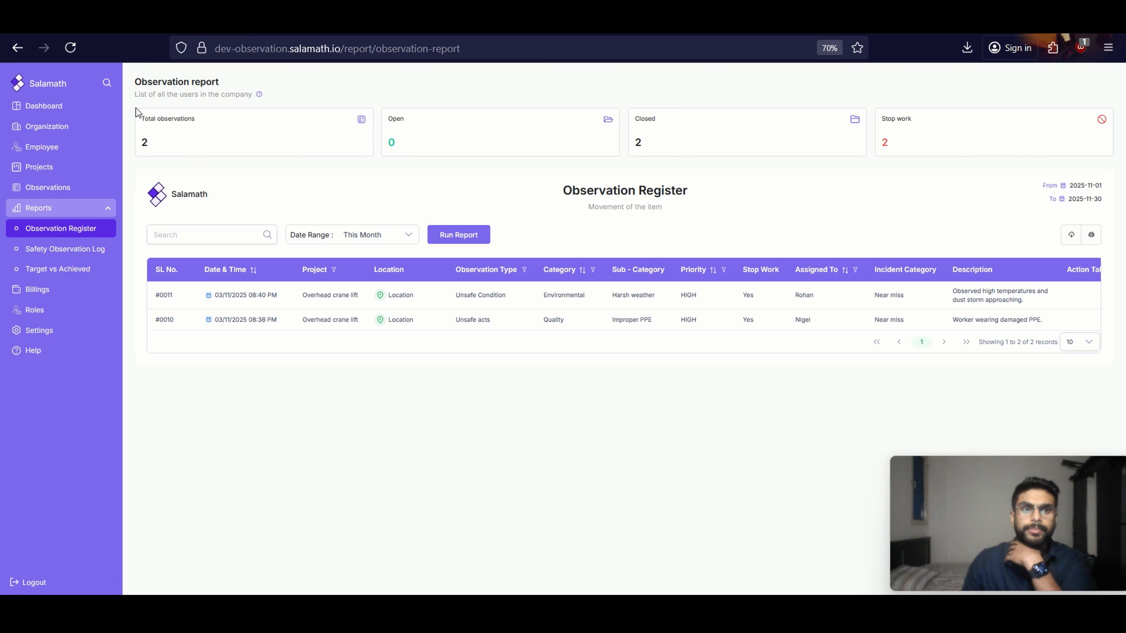
drag(136, 108, 249, 140)
click(253, 142)
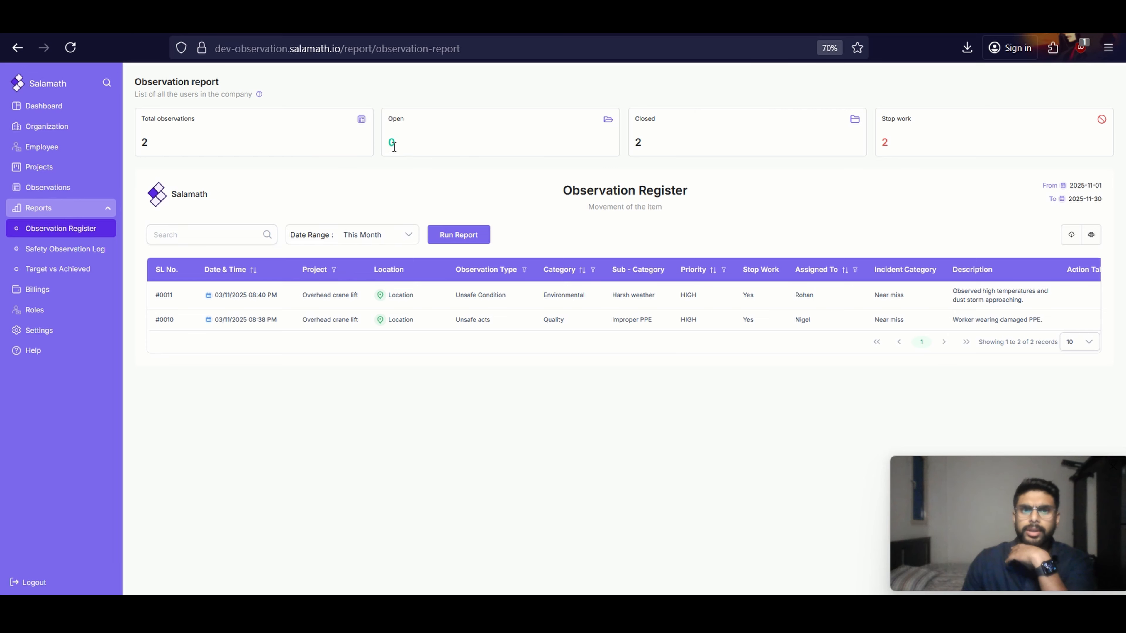
double_click(681, 141)
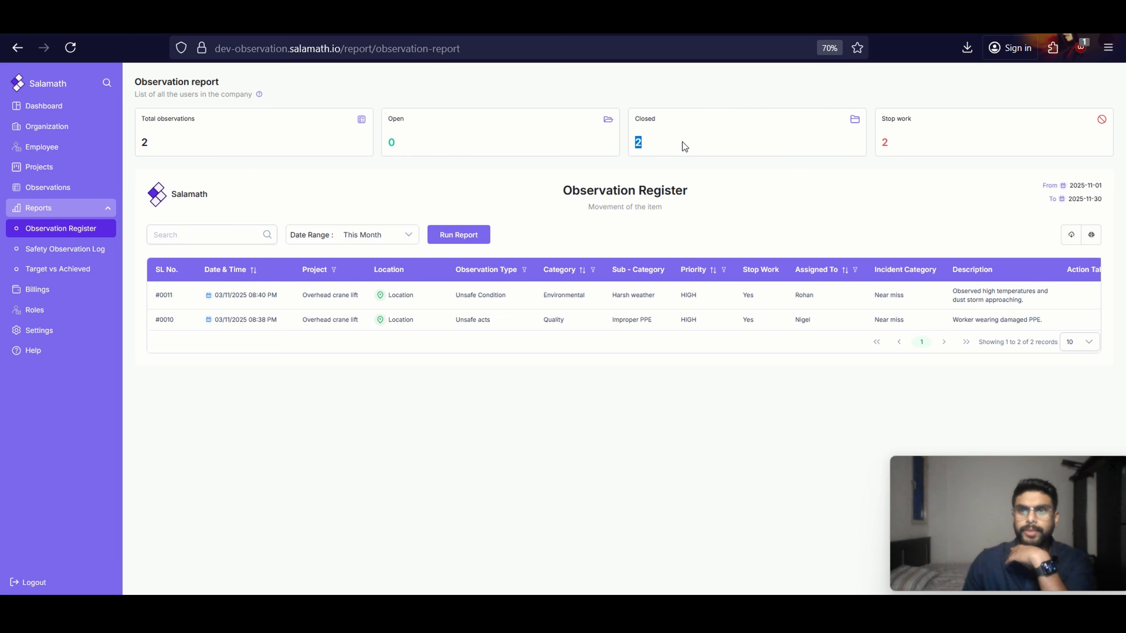
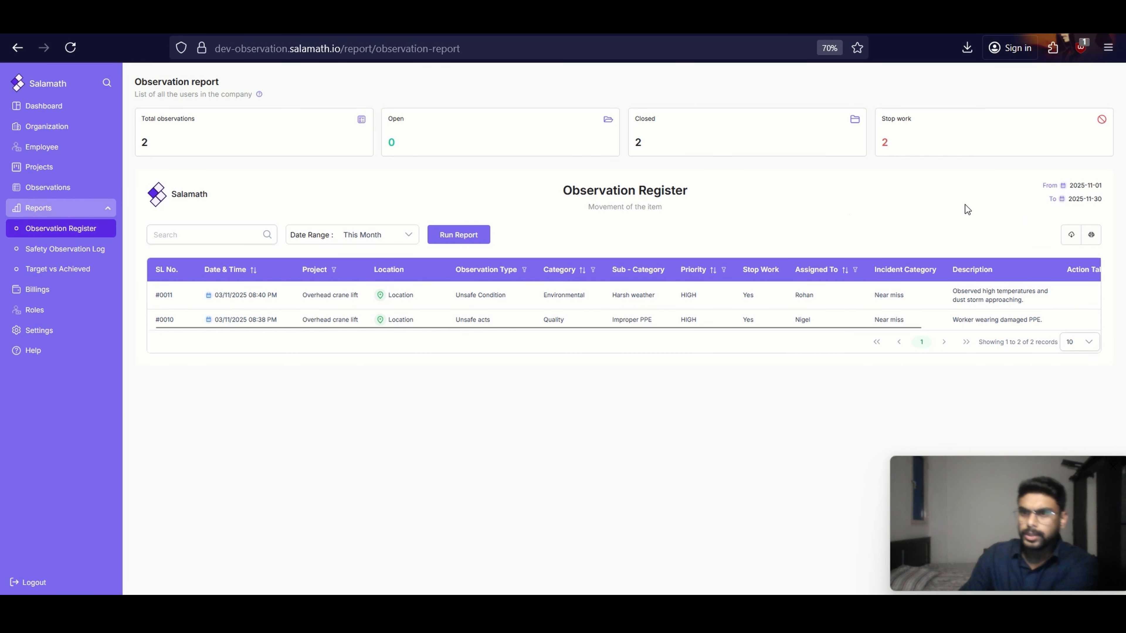
Open the Environmental Unsafe Condition observation's report from the register, download it as a PDF and open the downloaded file
click(255, 296)
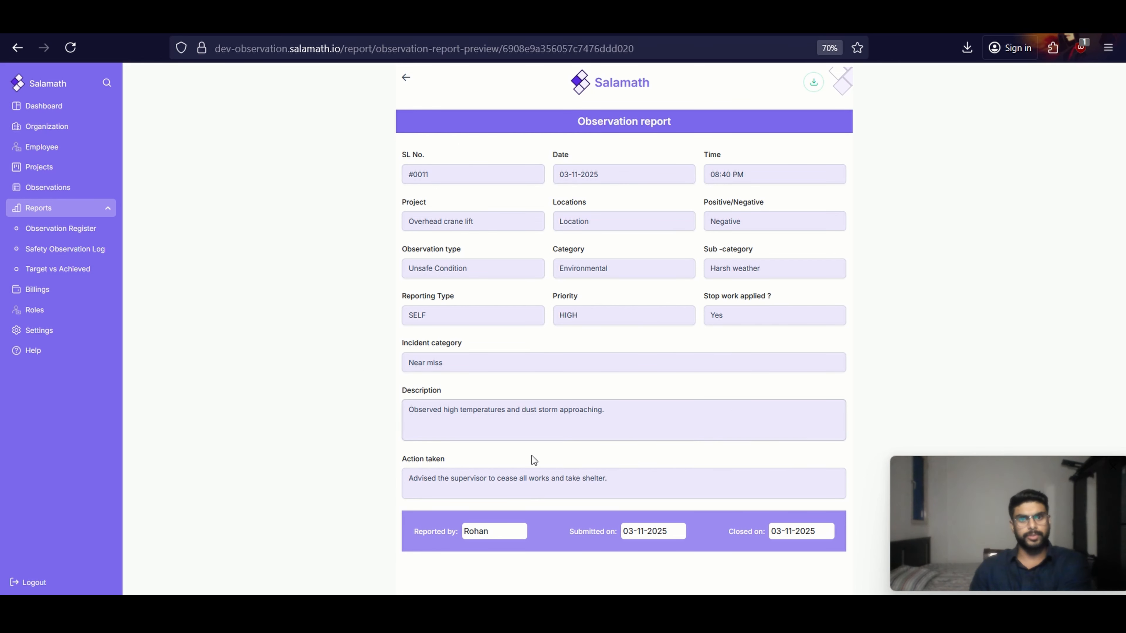
click(814, 84)
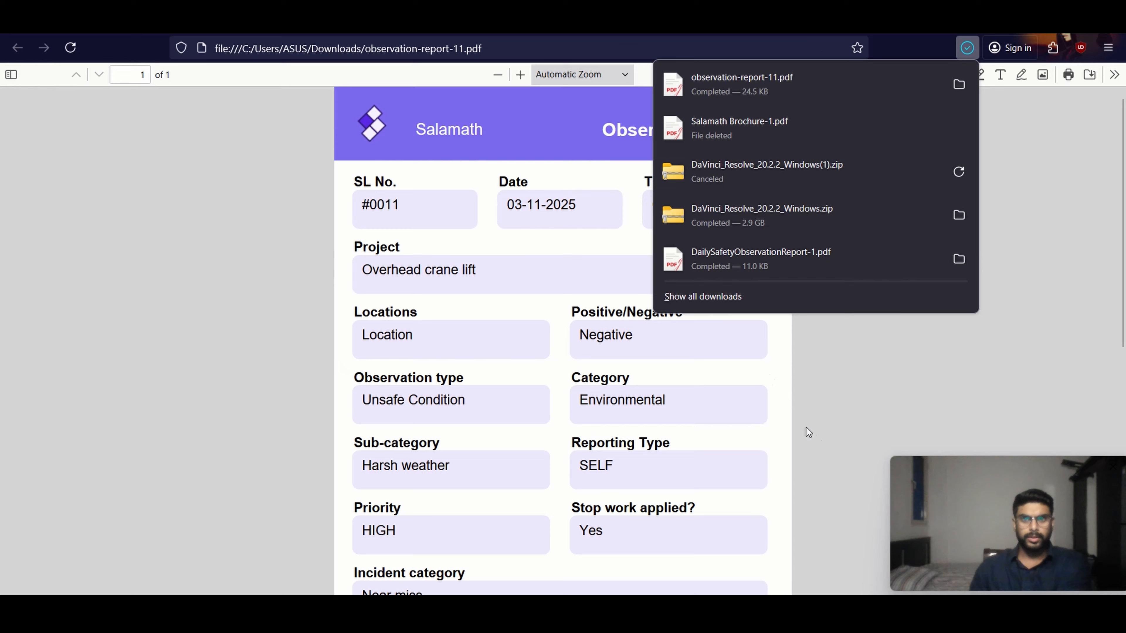
click(809, 435)
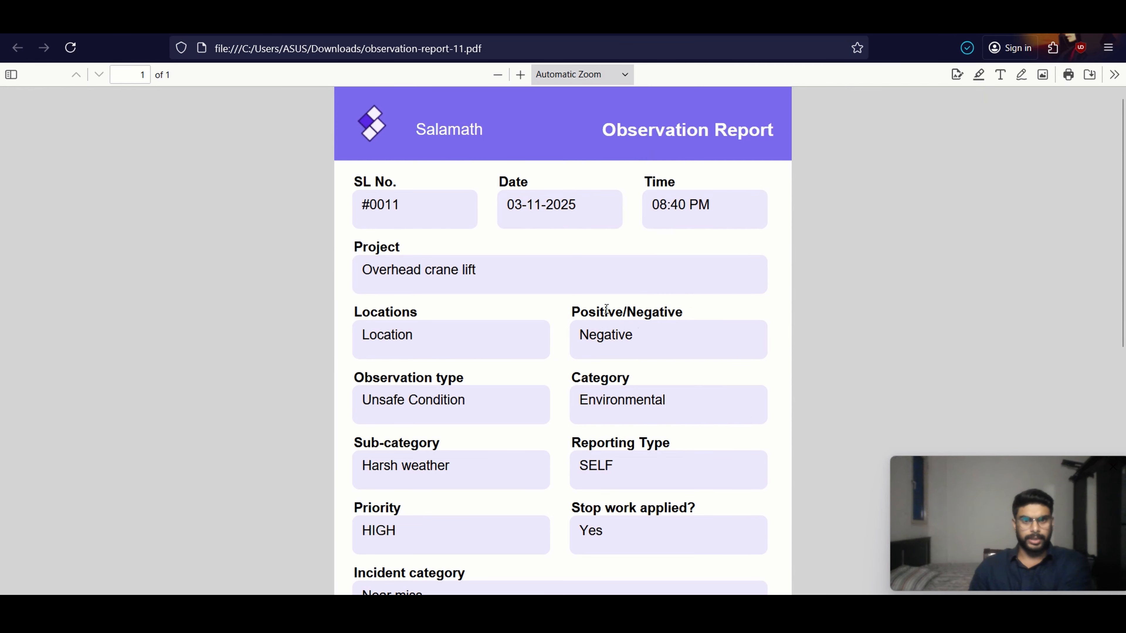
Read through the downloaded observation report PDF, and return to the Observation Register
scroll(577, 337, down, 10)
scroll(535, 449, up, 10)
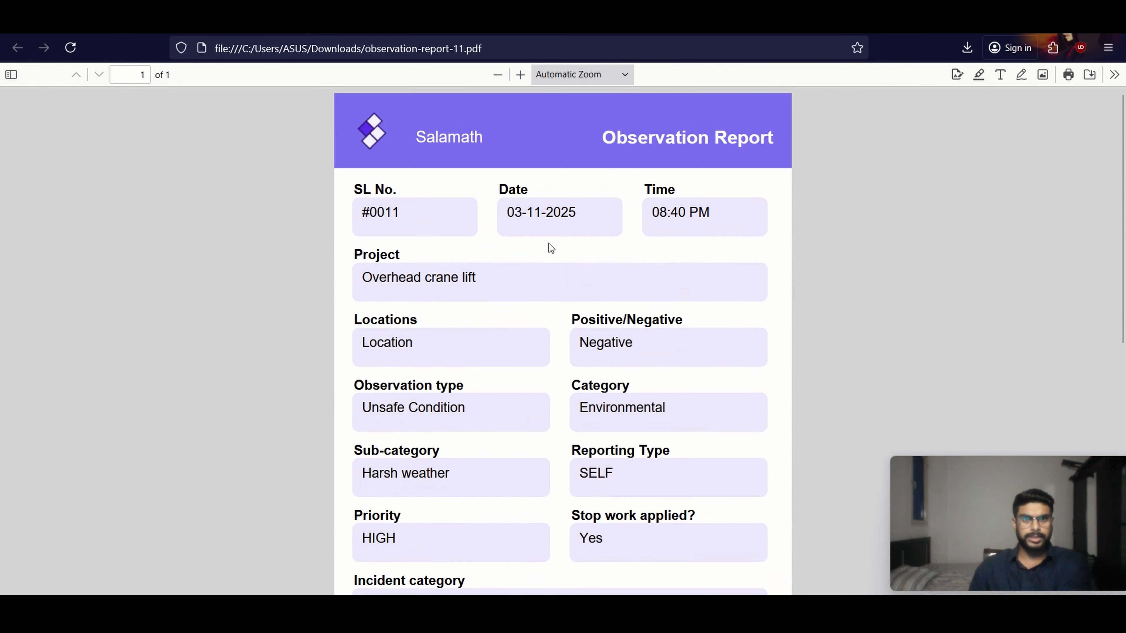
scroll(549, 245, down, 10)
scroll(517, 291, up, 10)
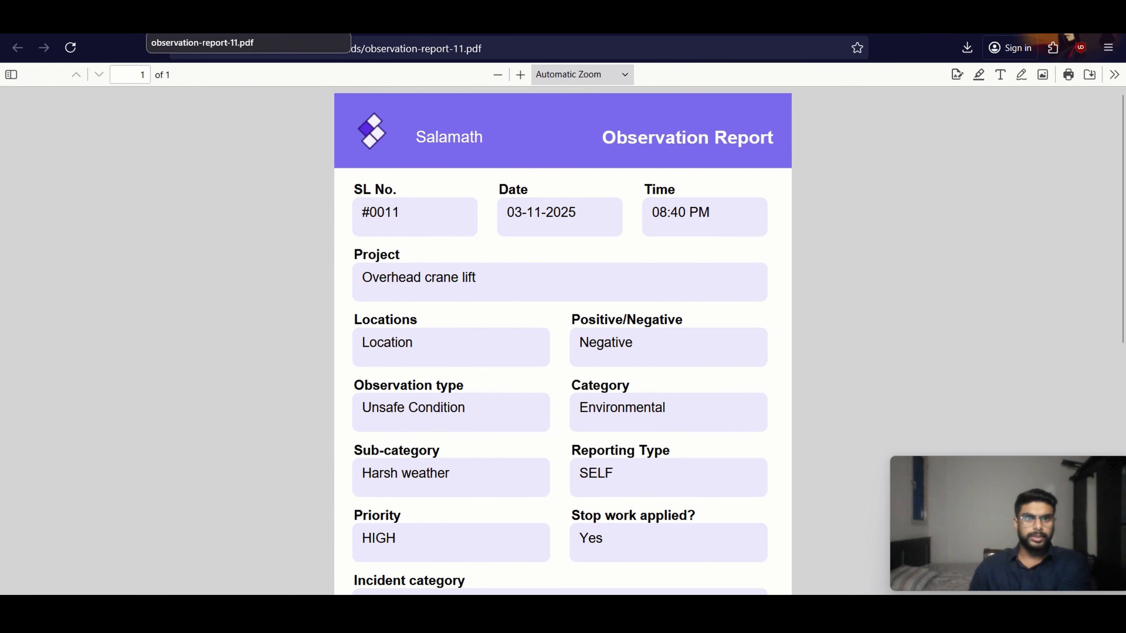
click(247, 30)
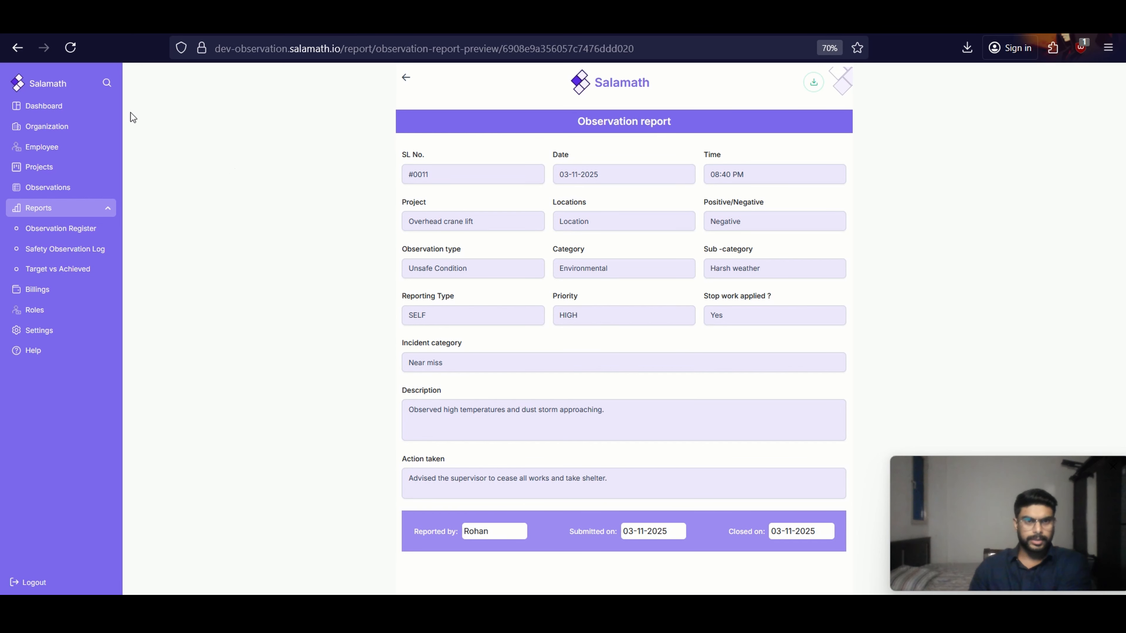
click(408, 78)
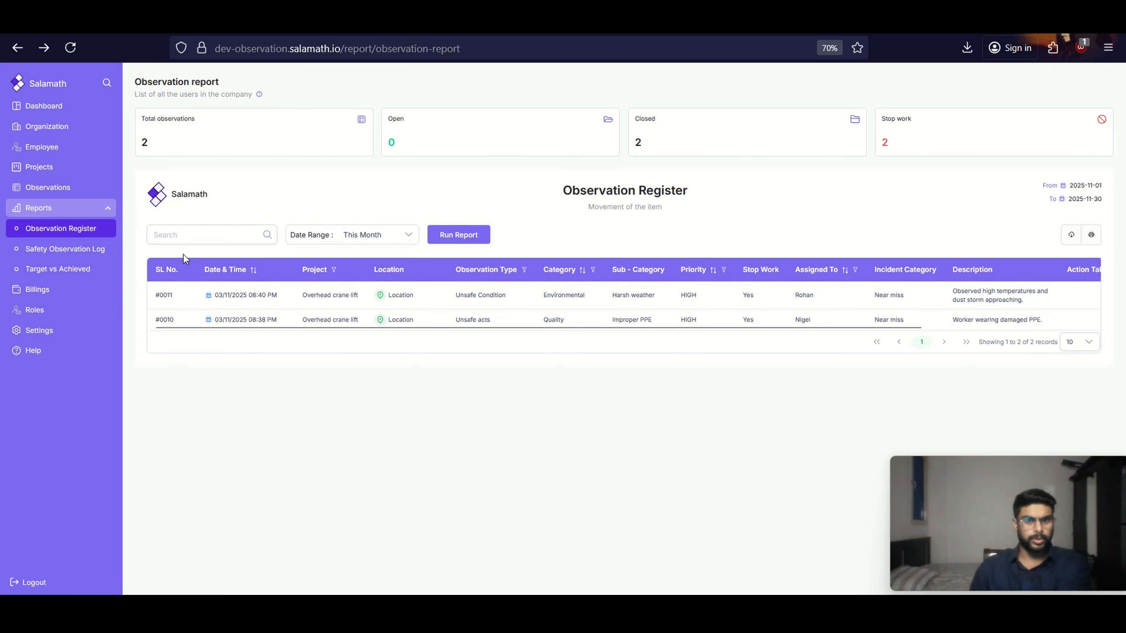
Examine the Daily Safety Observation Log and its employee filter, and view the Target vs Achieved report
click(60, 250)
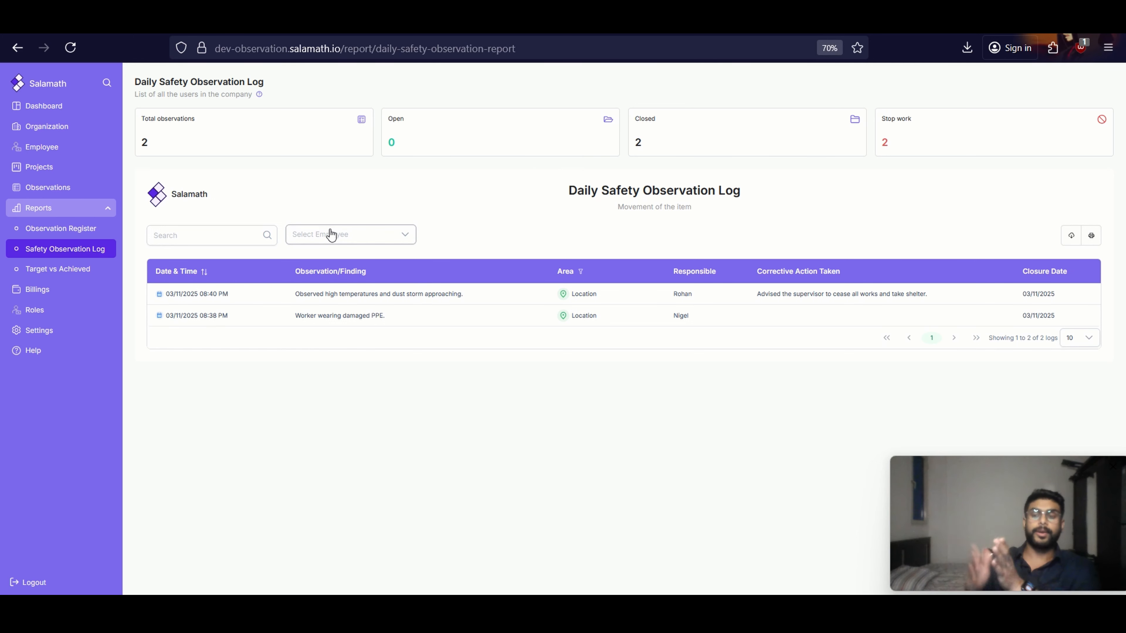
click(354, 243)
click(543, 215)
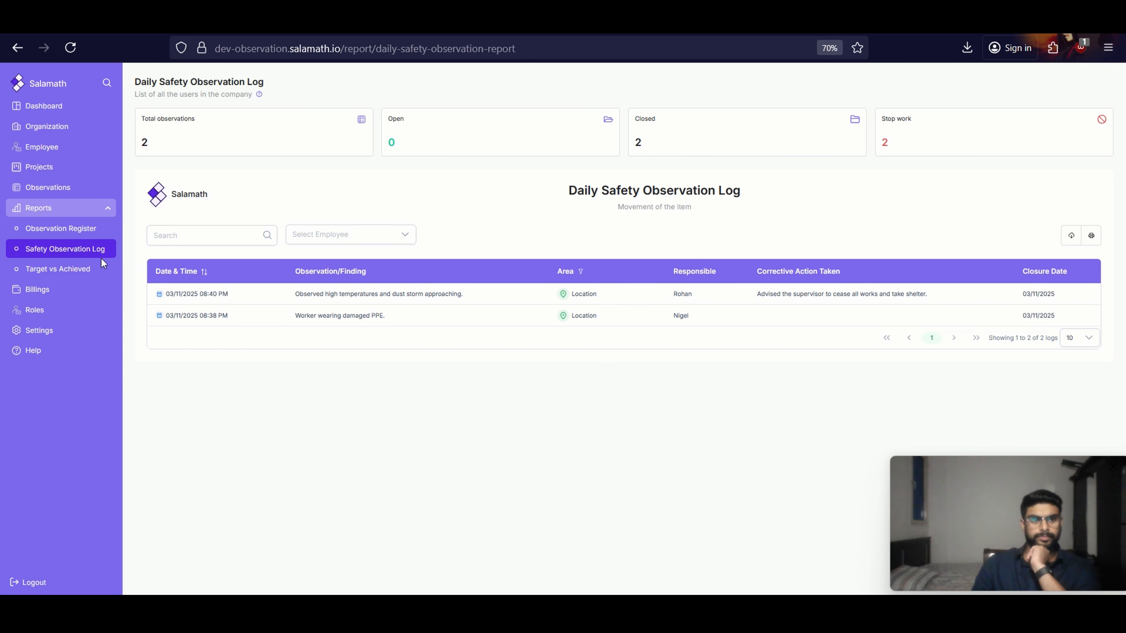
click(90, 272)
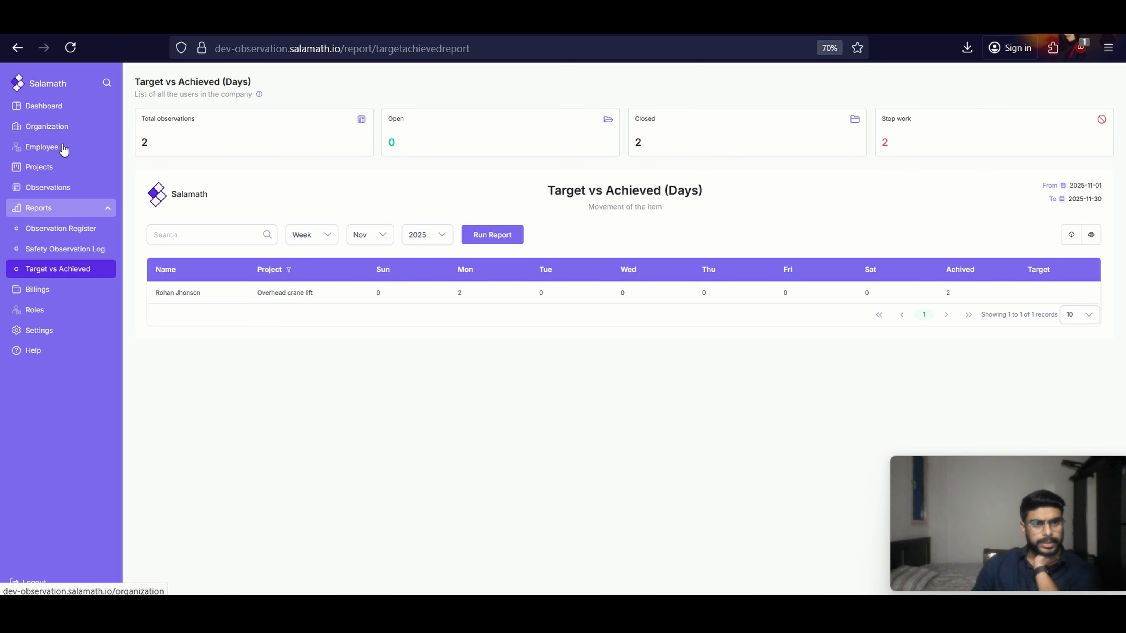
Add a project target of 20 for Overhead crane lift and check it in the Target vs Achieved report
click(53, 330)
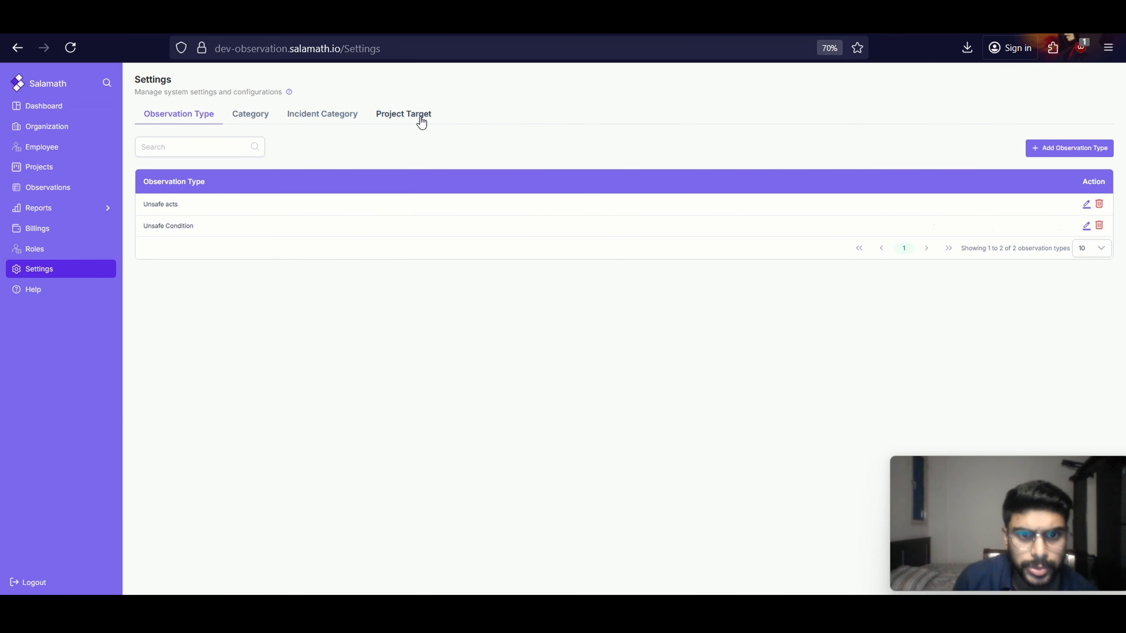
click(420, 121)
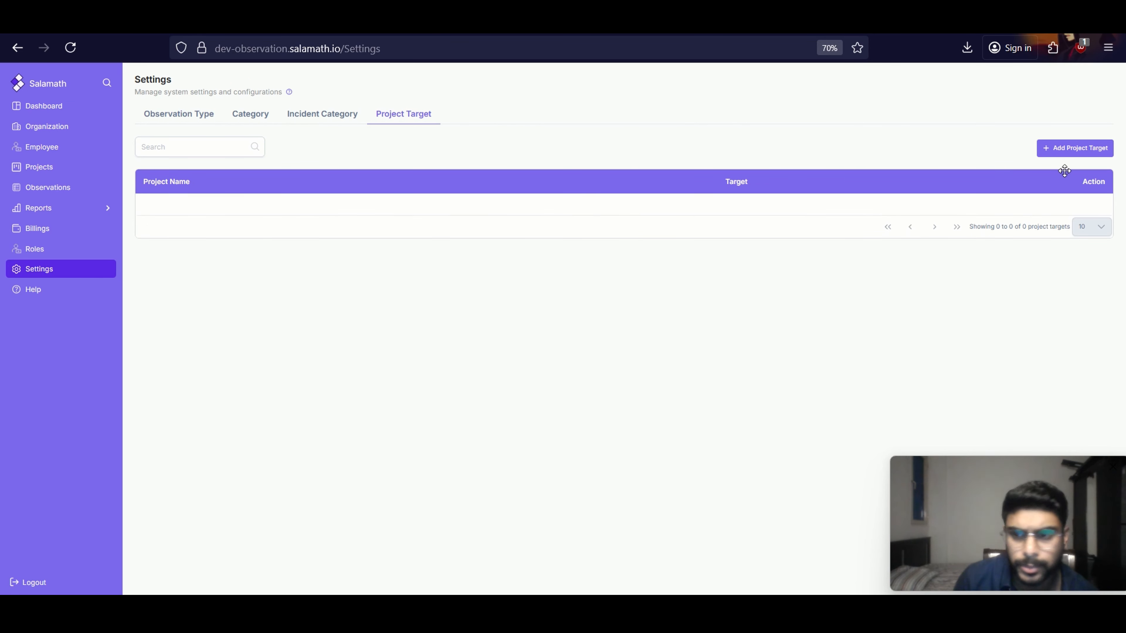
click(1073, 149)
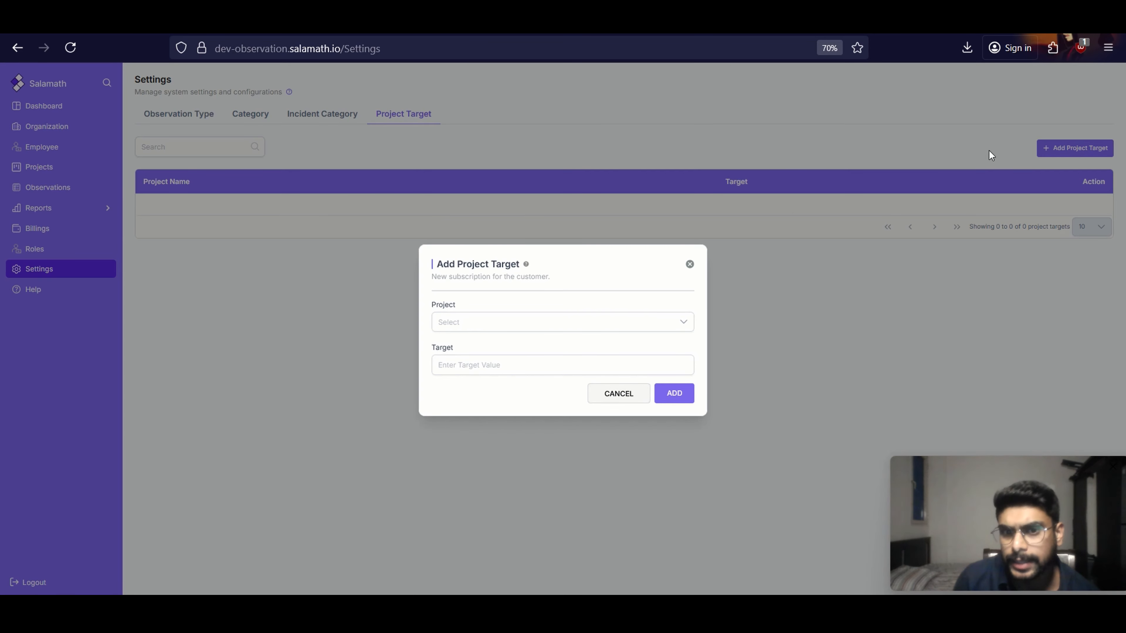
click(520, 325)
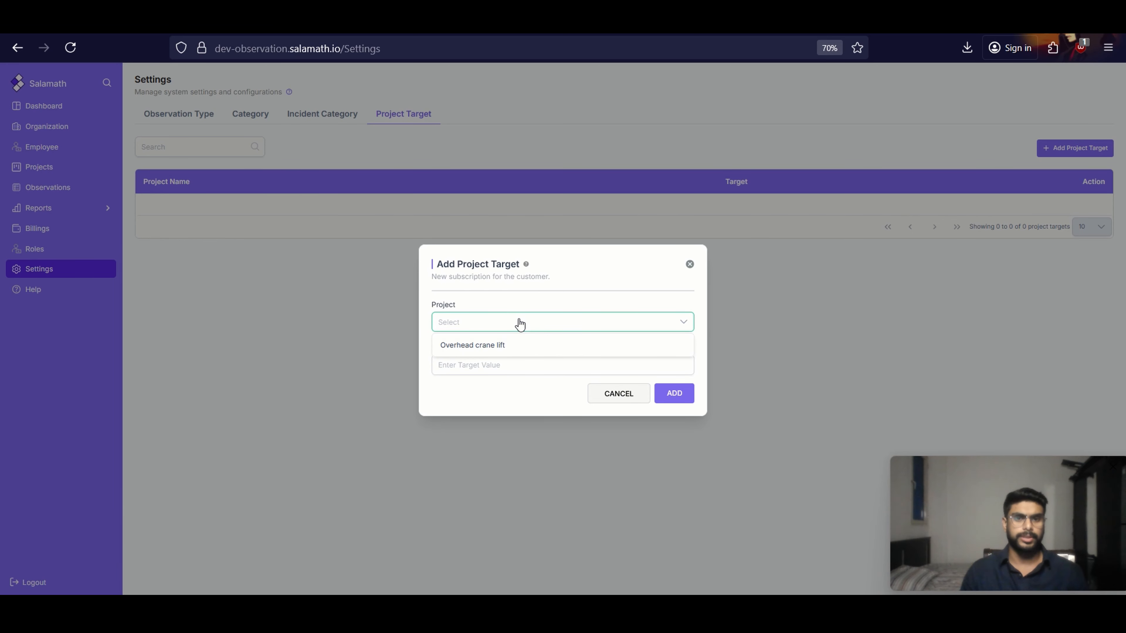
click(521, 346)
click(485, 372)
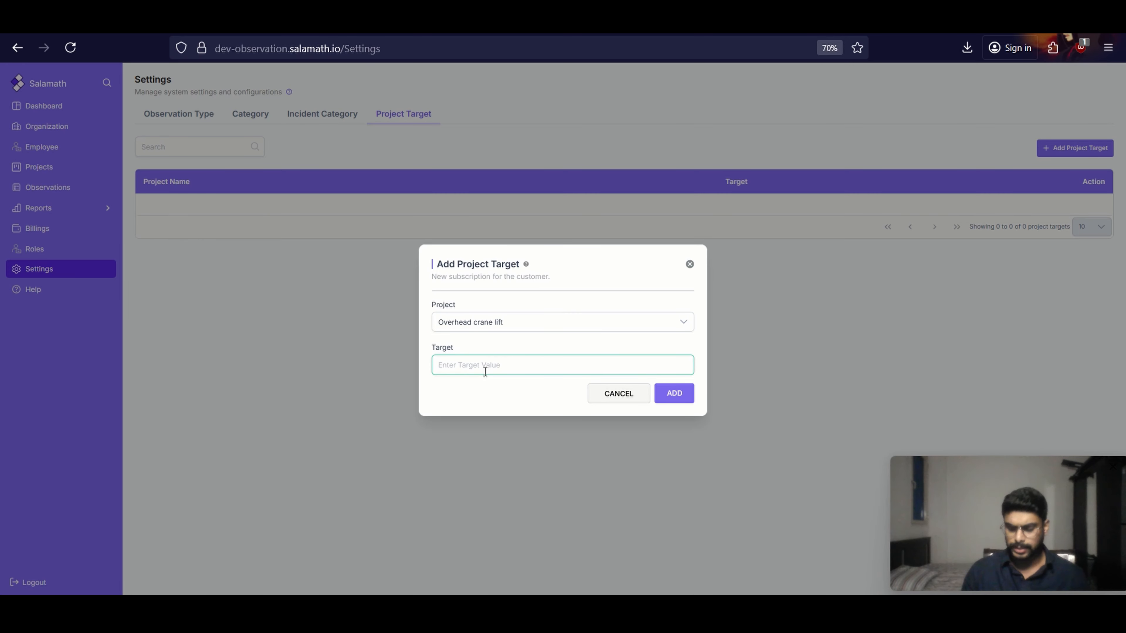
text(20)
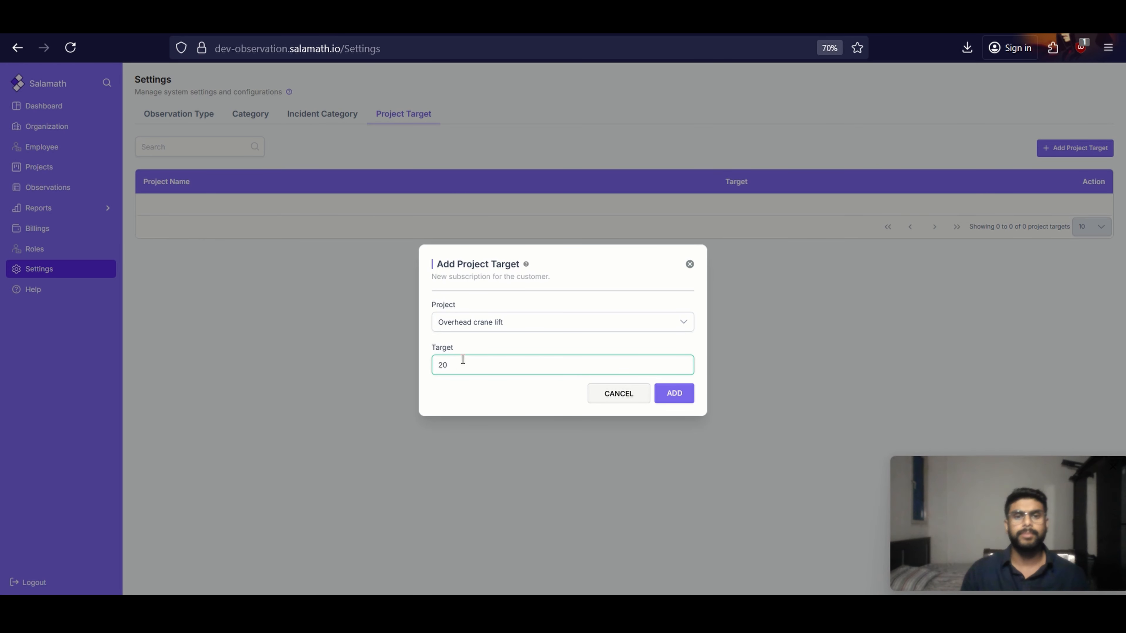
click(685, 396)
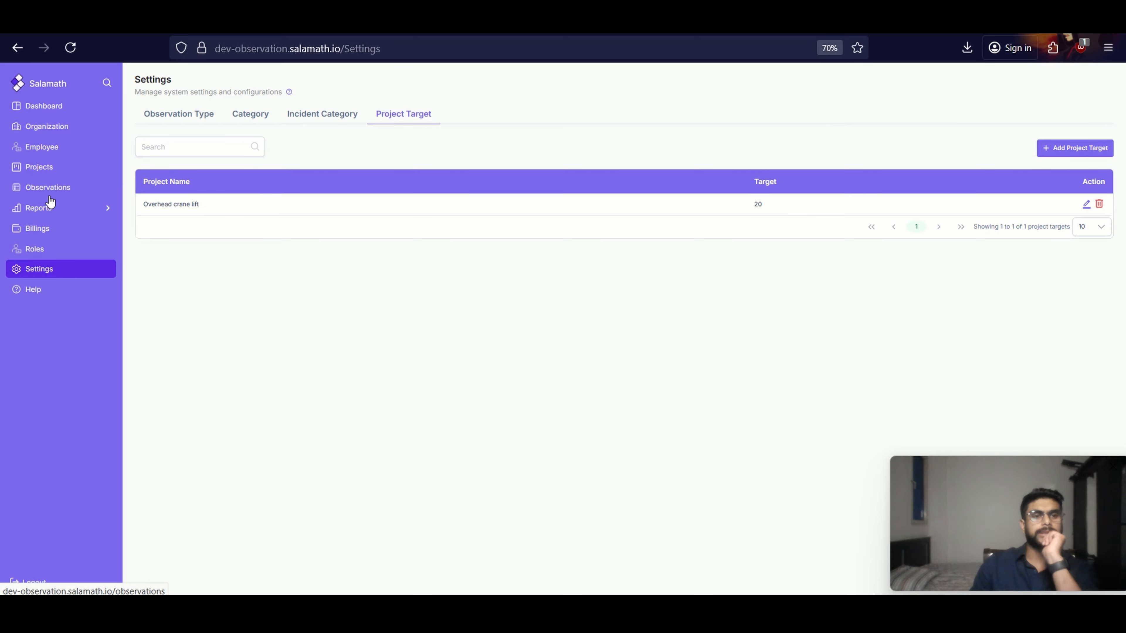
click(66, 212)
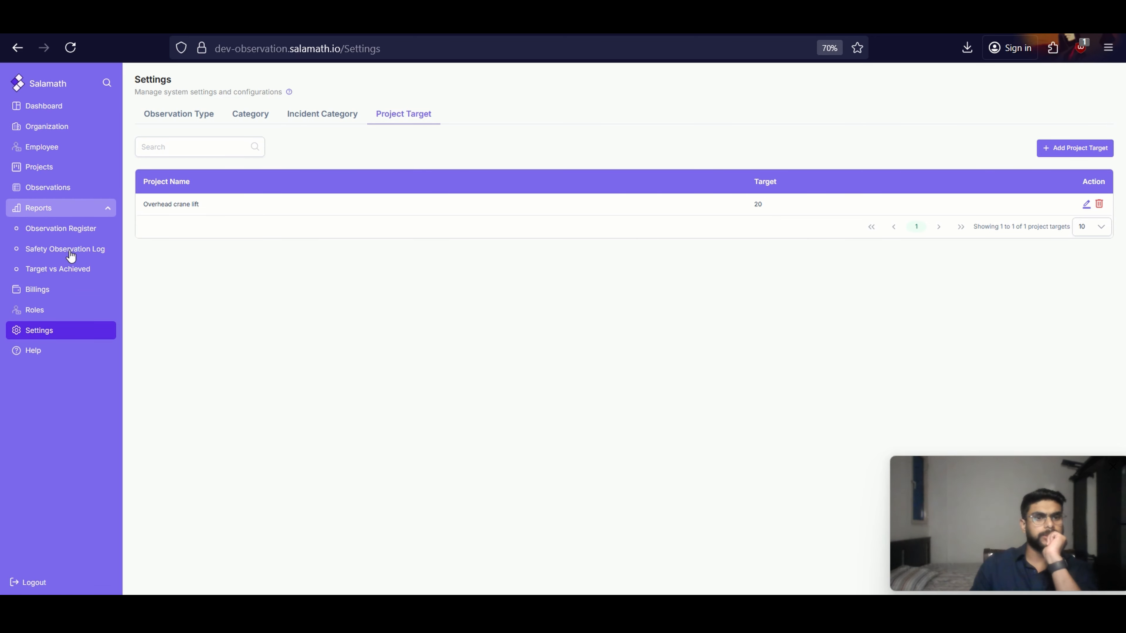
click(76, 276)
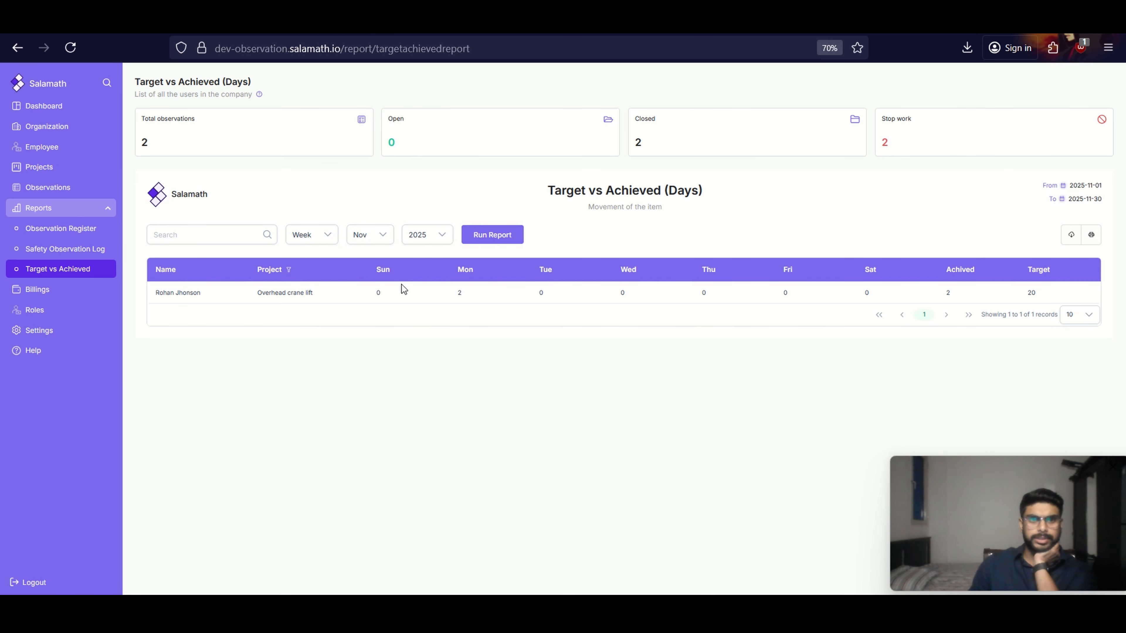
Examine the dashboard's employee, observation and target summaries, project performance, stop work count, and unsafe condition and unsafe acts charts
click(44, 107)
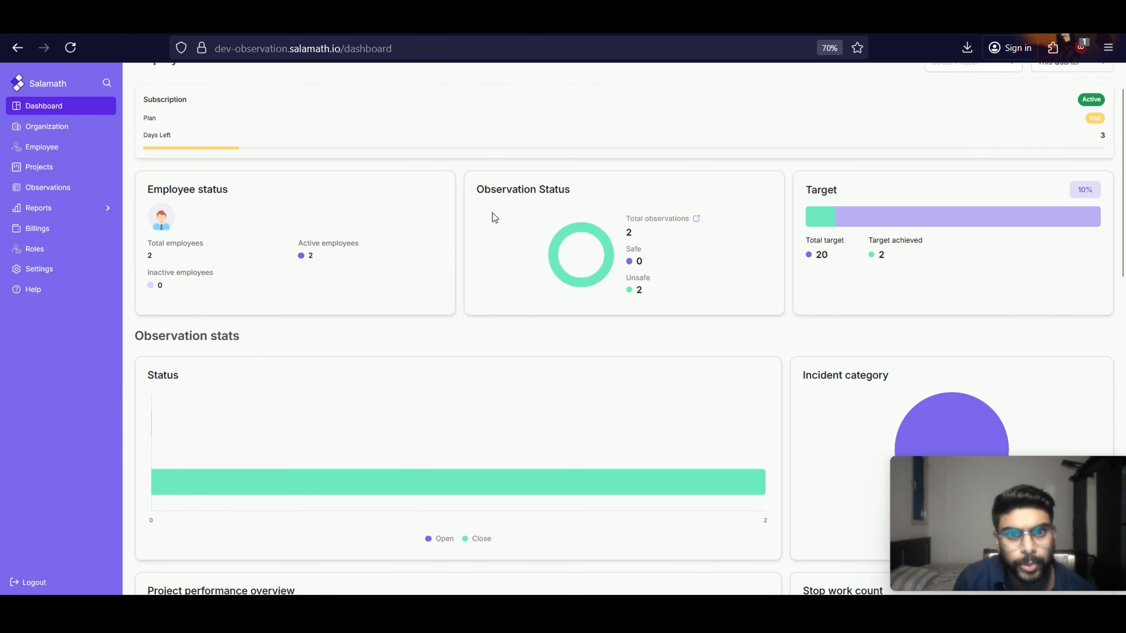
scroll(279, 169, up, 1)
scroll(397, 234, down, 5)
scroll(389, 254, down, 3)
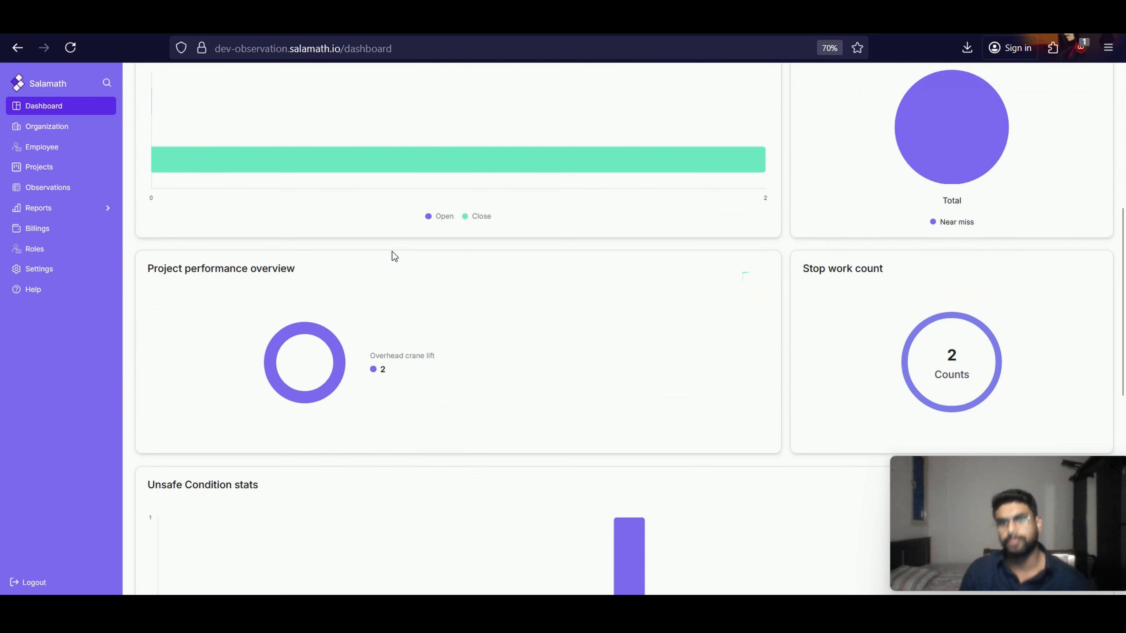
scroll(411, 156, down, 1)
scroll(410, 156, down, 3)
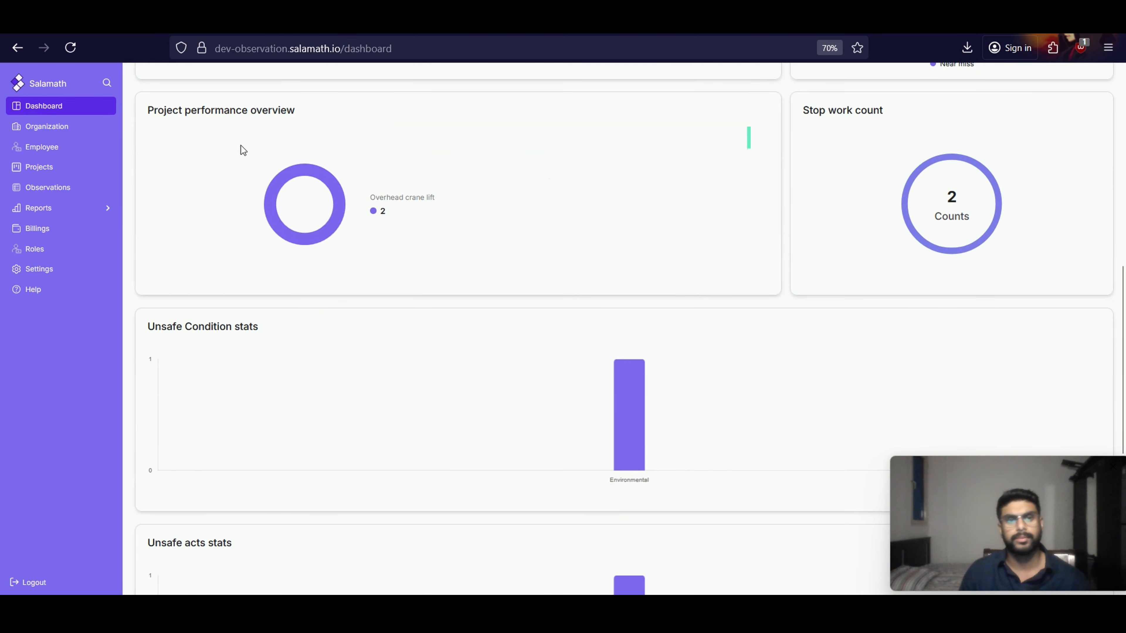
scroll(528, 255, down, 3)
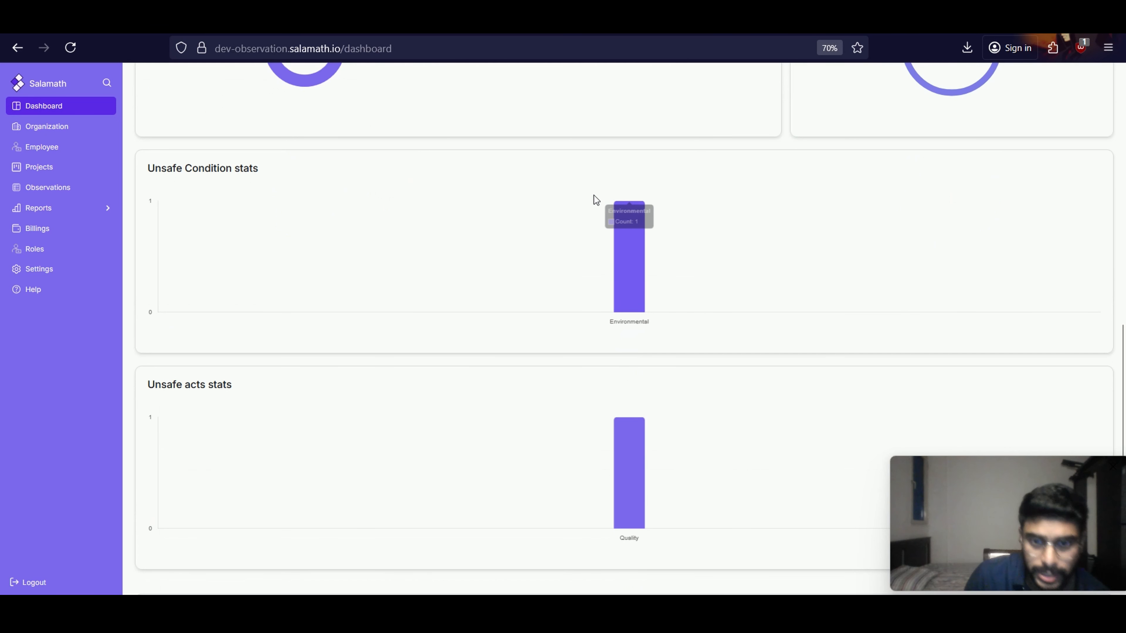
scroll(594, 195, up, 10)
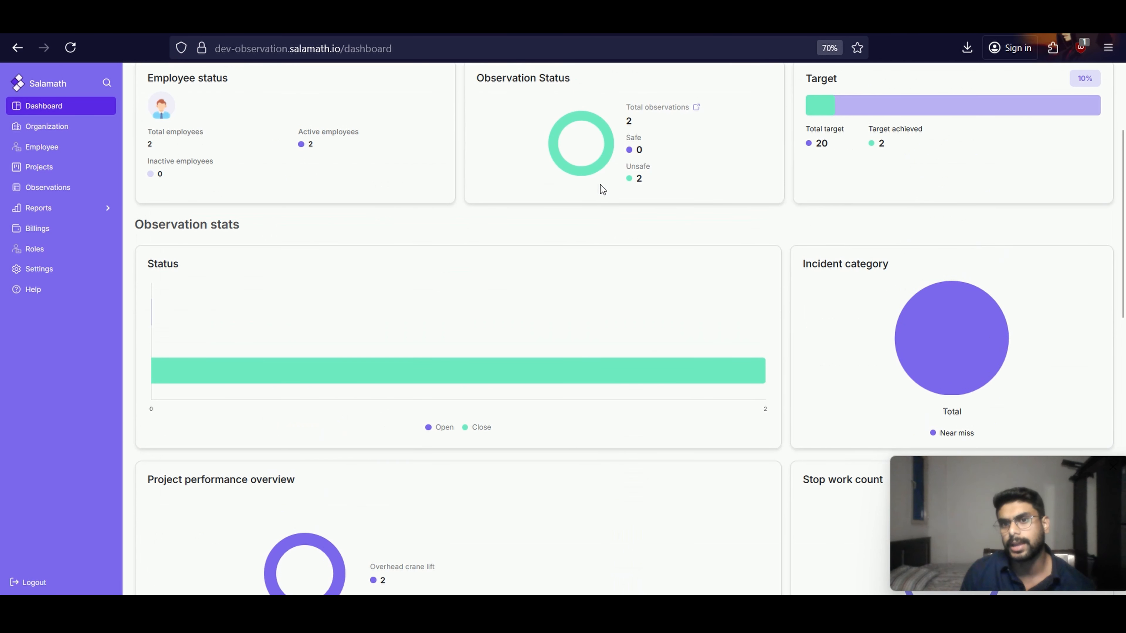
scroll(601, 186, up, 2)
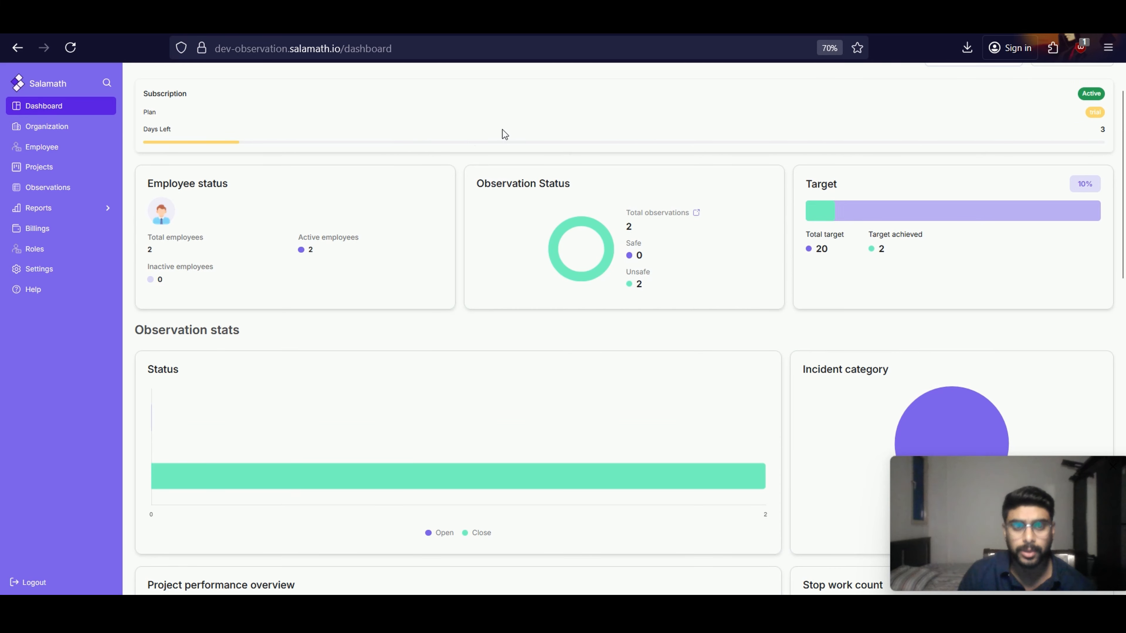
scroll(446, 229, down, 3)
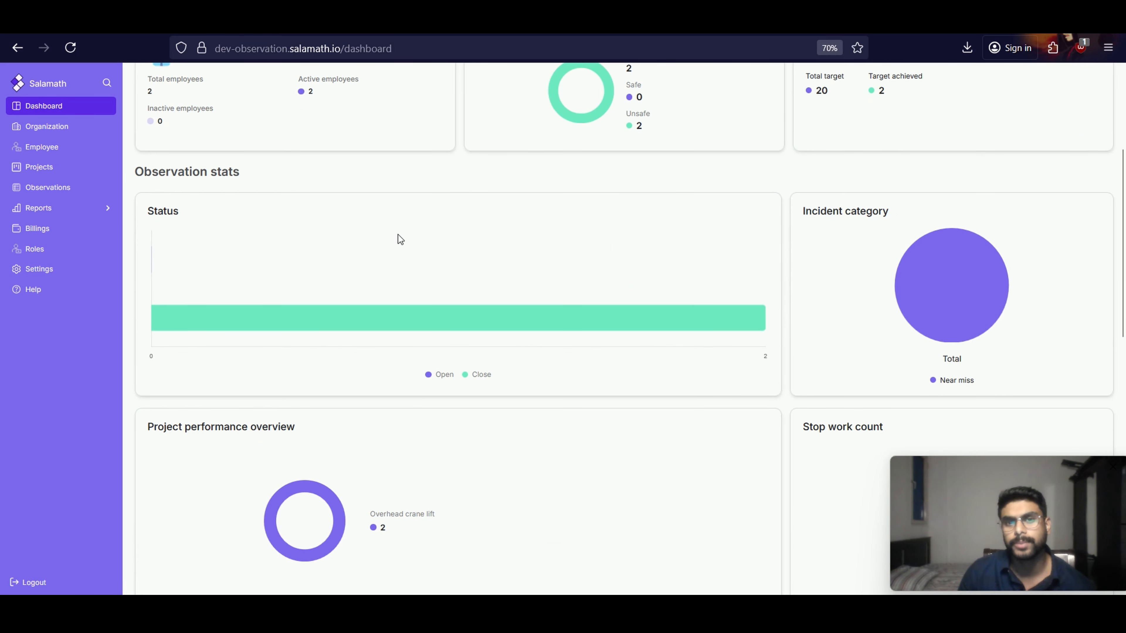
scroll(400, 239, down, 5)
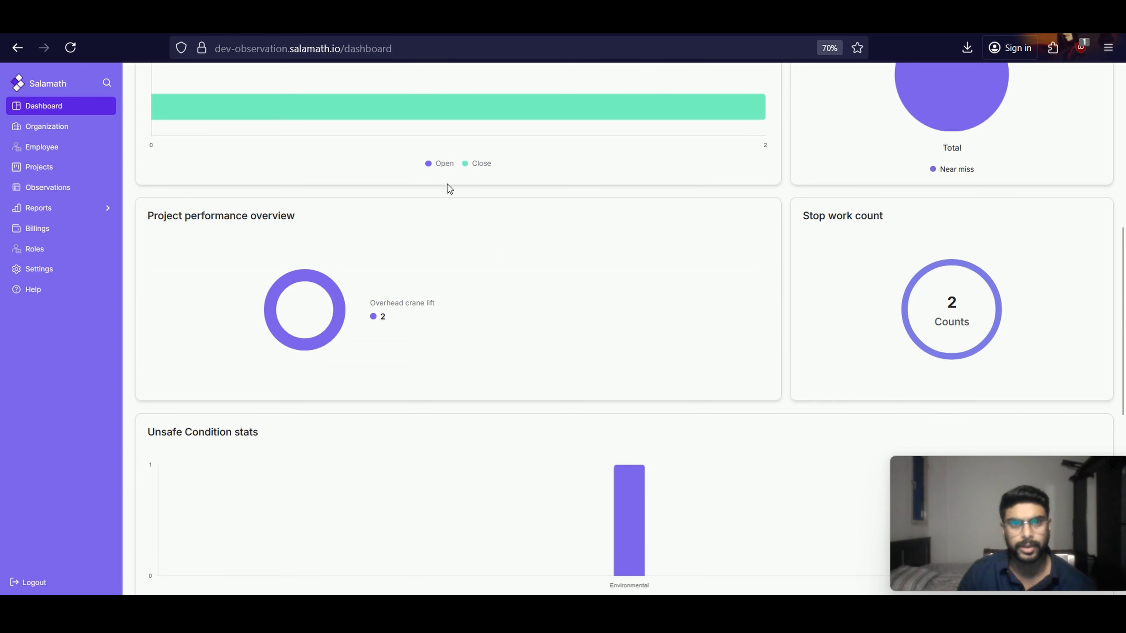
scroll(524, 366, down, 8)
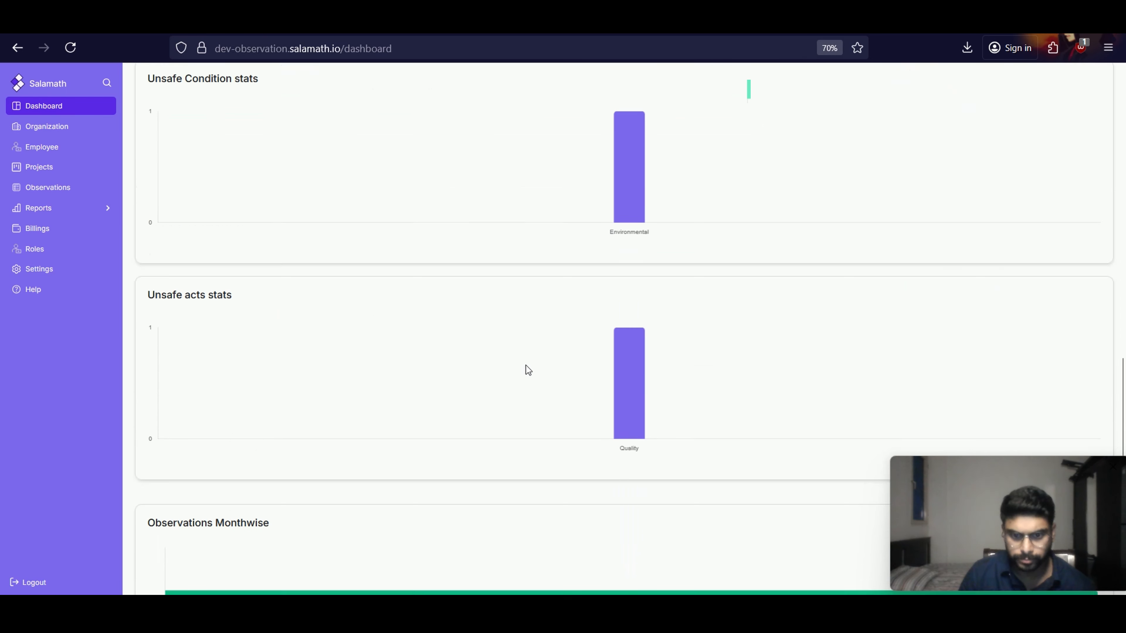
scroll(526, 365, down, 3)
scroll(536, 350, up, 11)
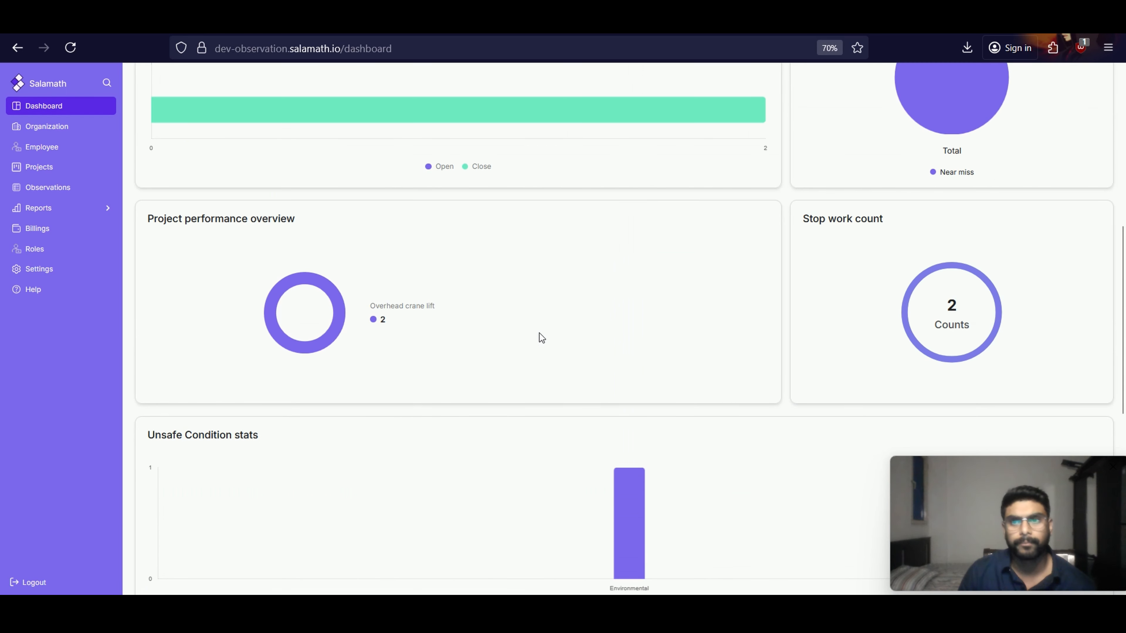
scroll(540, 333, up, 10)
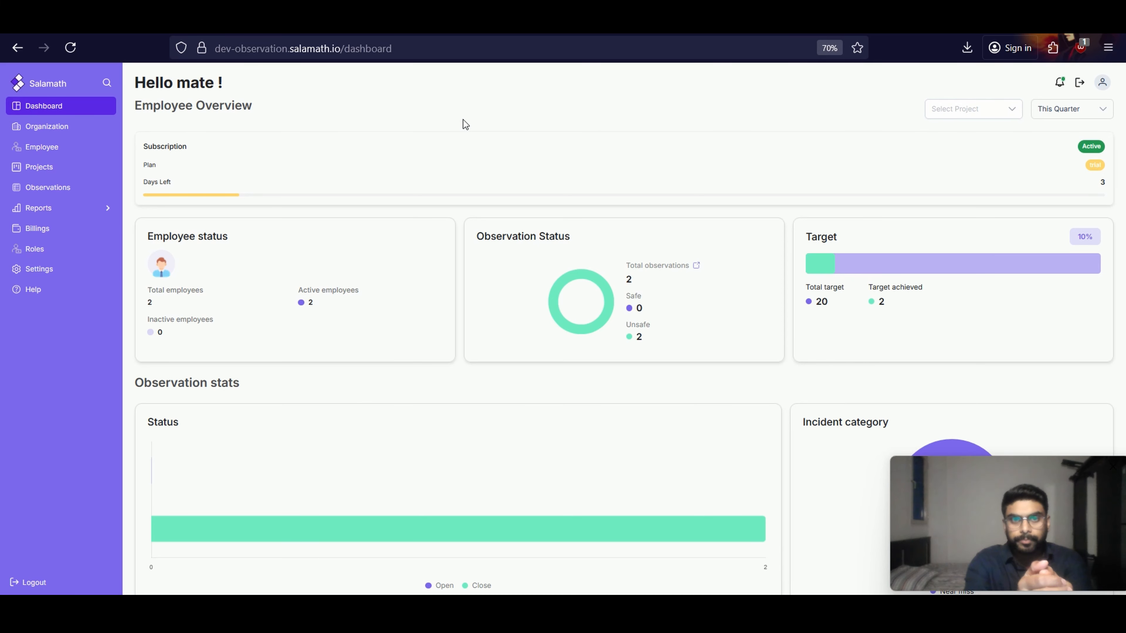
scroll(463, 120, down, 2)
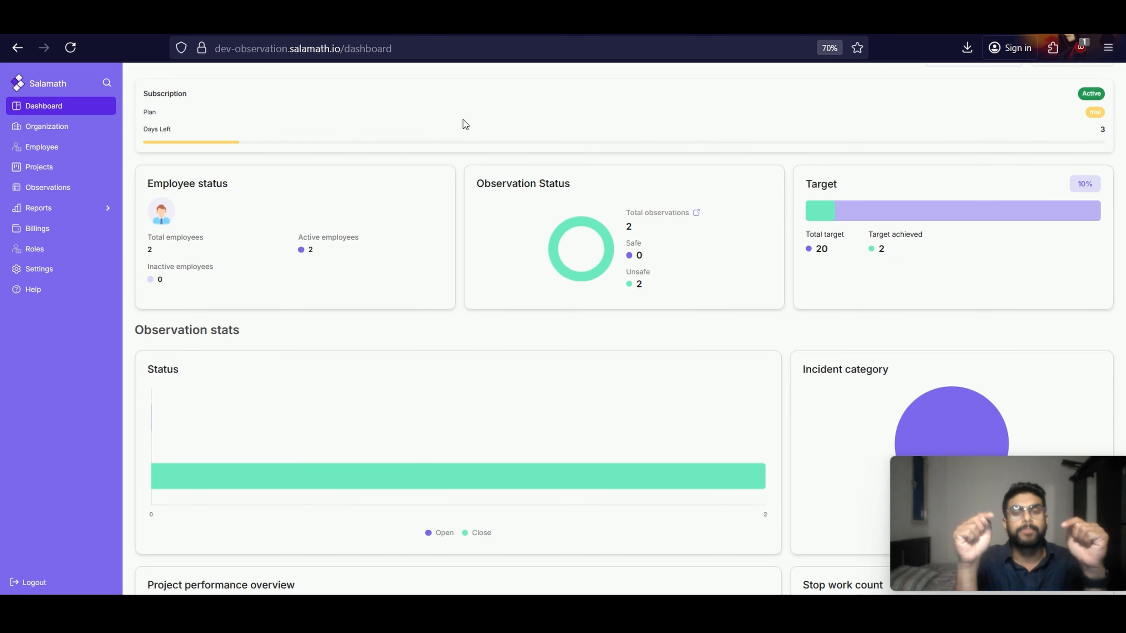